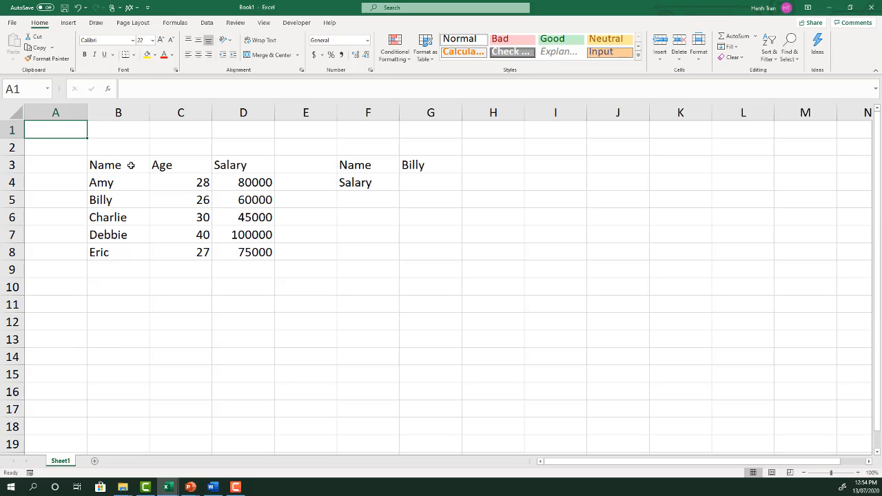
Enter =VLOOKUP(G3,B4:D8,3,FALSE) in G4 to return the salary for the name in G3 with an exact match
{"action": "left_click_drag", "start_coordinate": [131, 166], "coordinate": [262, 253]}
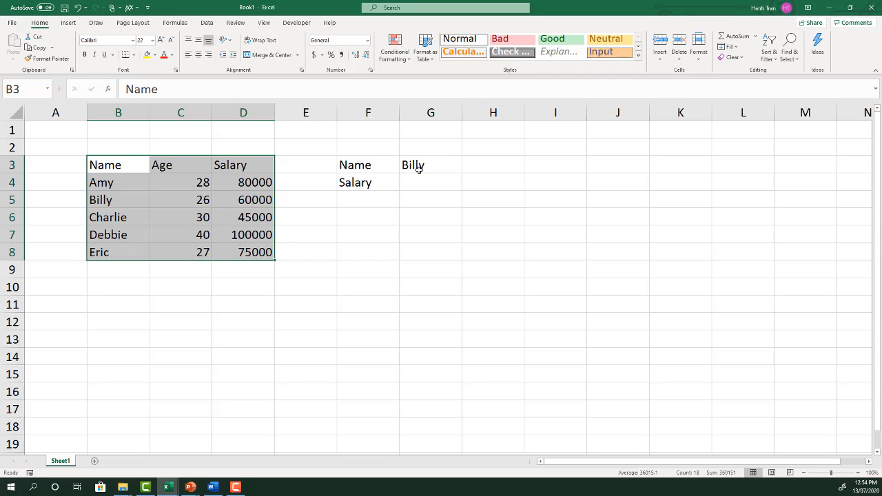
{"action": "left_click", "coordinate": [451, 170]}
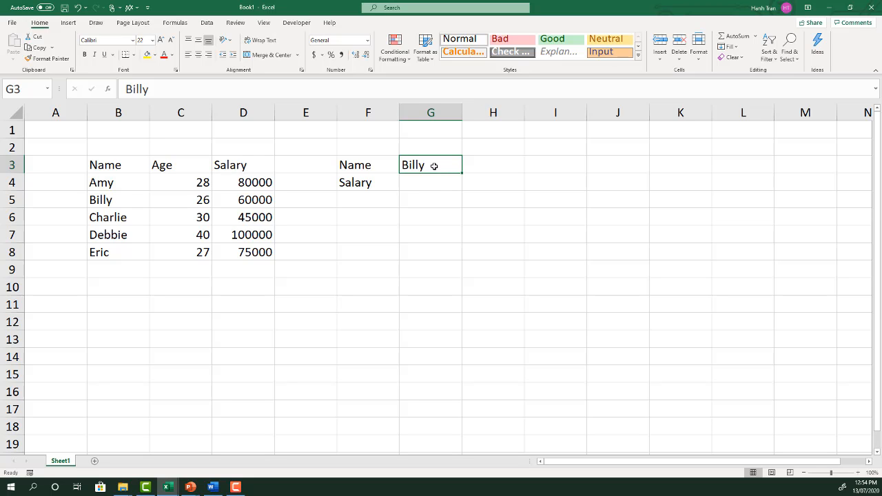
{"action": "left_click", "coordinate": [430, 182]}
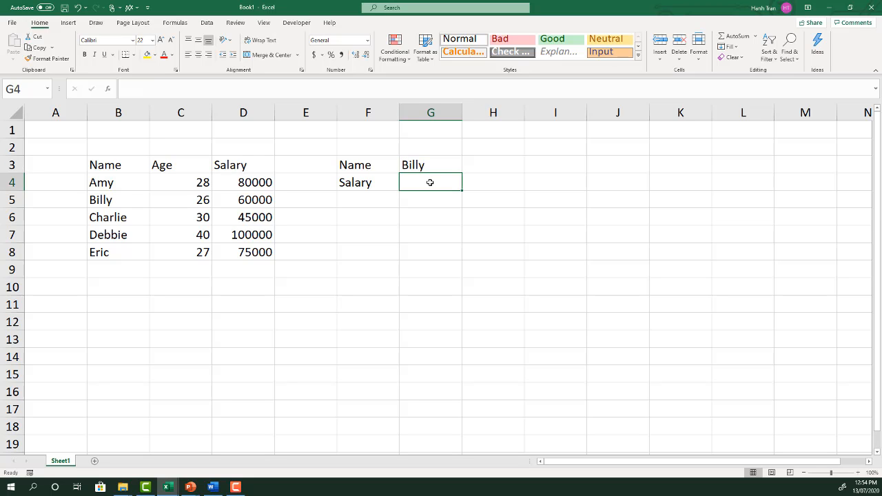
{"action": "type", "text": "=VLOOKUP("}
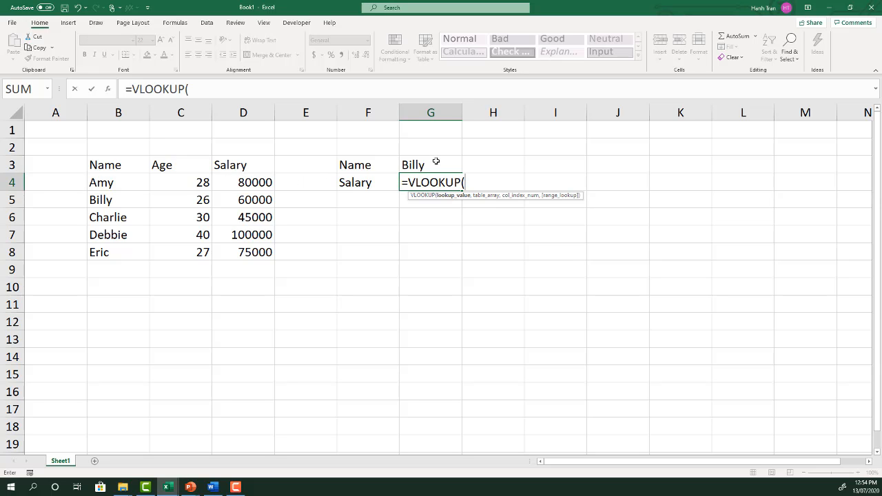
{"action": "left_click", "coordinate": [435, 160]}
{"action": "type", "text": ","}
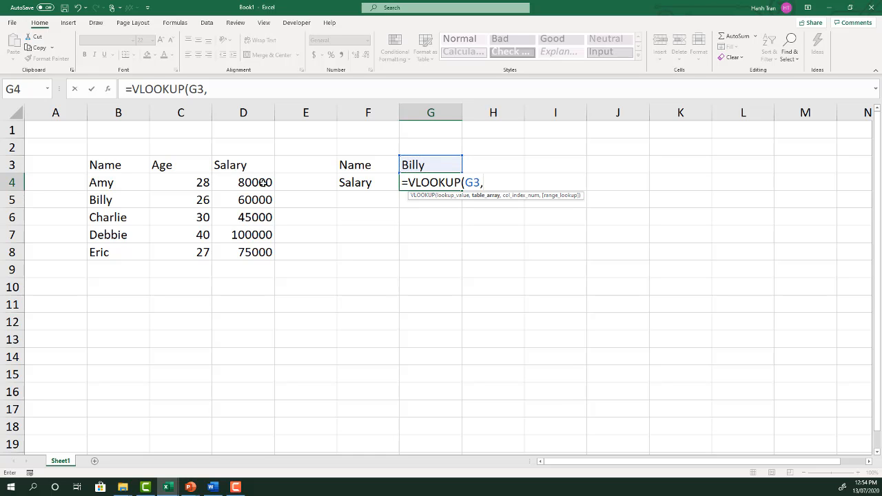
{"action": "left_click_drag", "start_coordinate": [112, 182], "coordinate": [238, 254]}
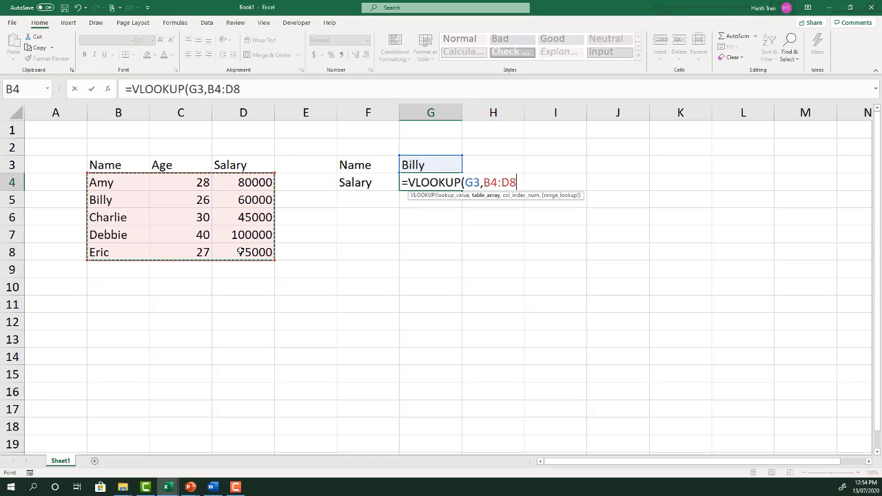
{"action": "type", "text": ","}
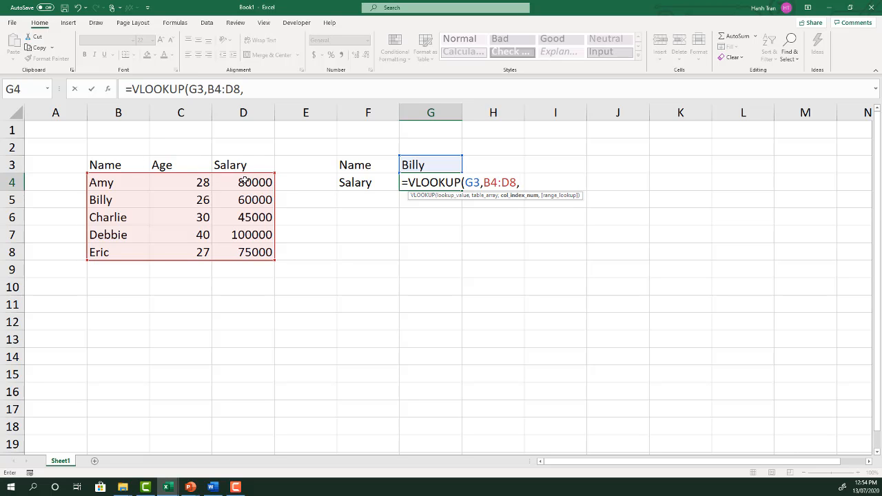
{"action": "type", "text": "3,"}
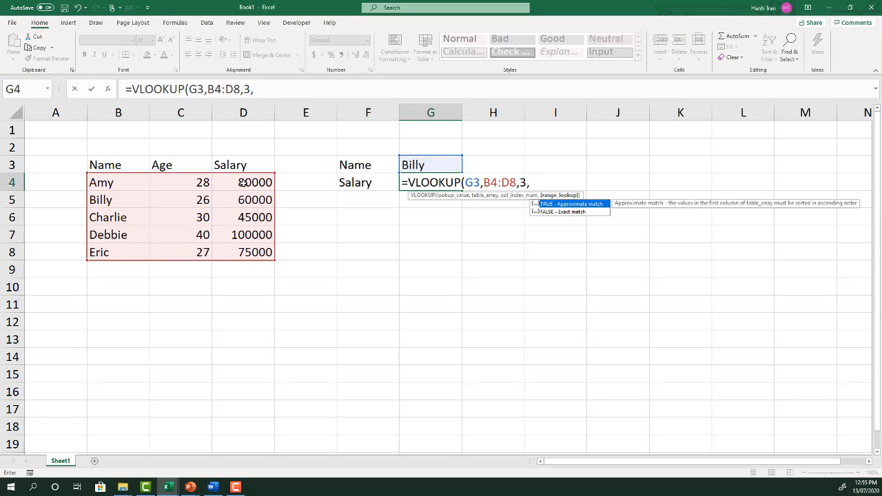
{"action": "key", "text": "Down"}
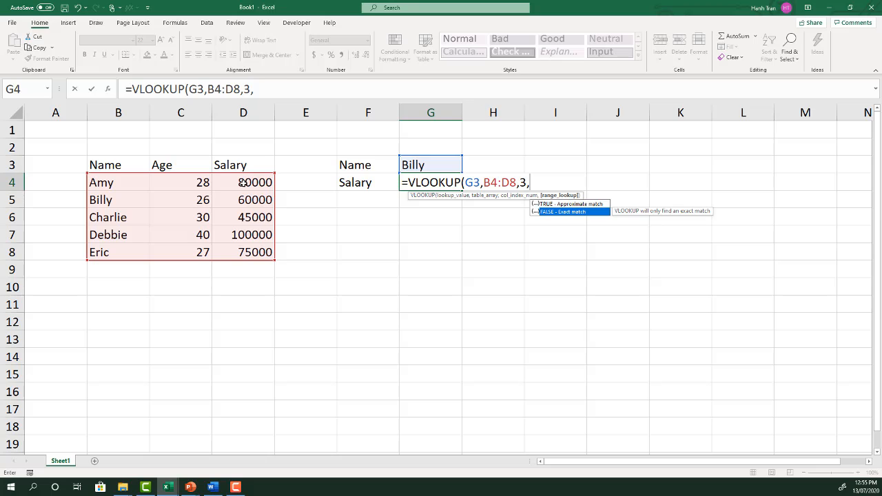
{"action": "key", "text": "Tab"}
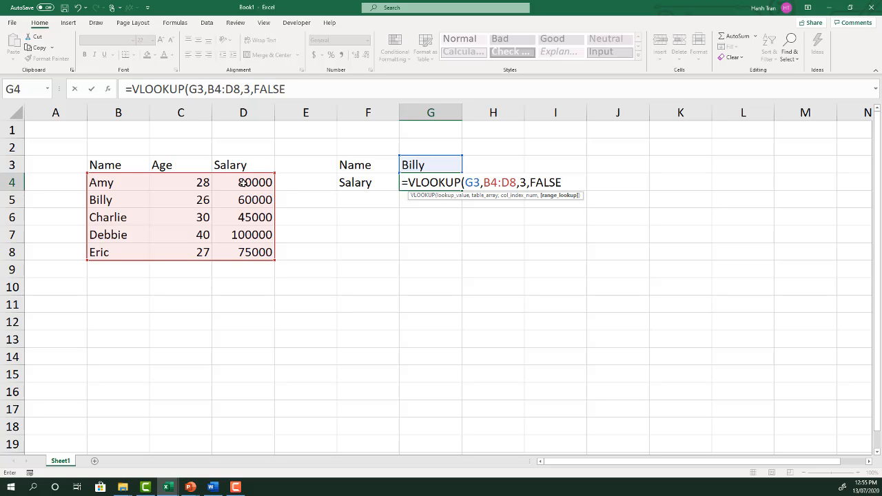
{"action": "type", "text": ")"}
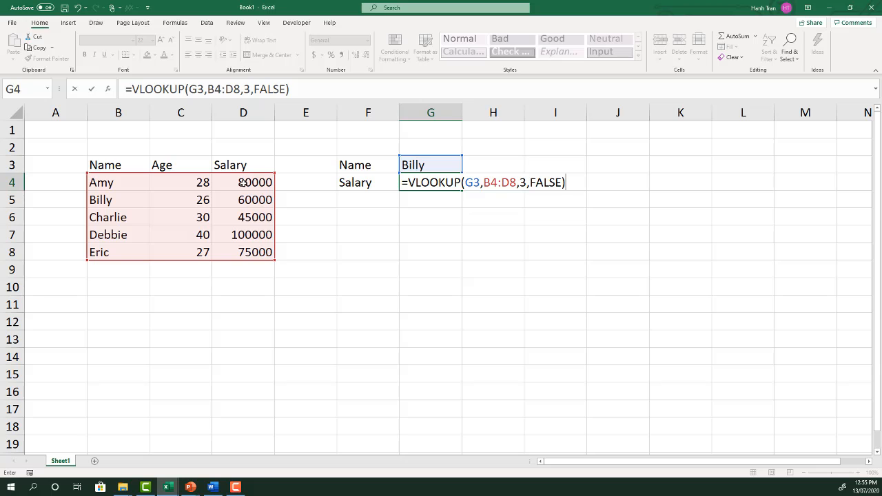
{"action": "key", "text": "Return"}
{"action": "key", "text": "Up"}
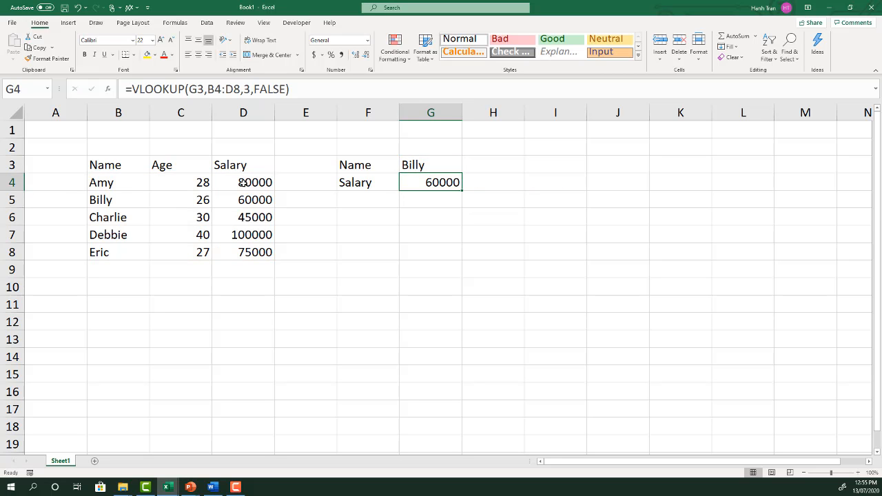
Test the salary lookup with a misspelled name in G3 and undo that entry
{"action": "left_click_drag", "start_coordinate": [120, 205], "coordinate": [238, 200]}
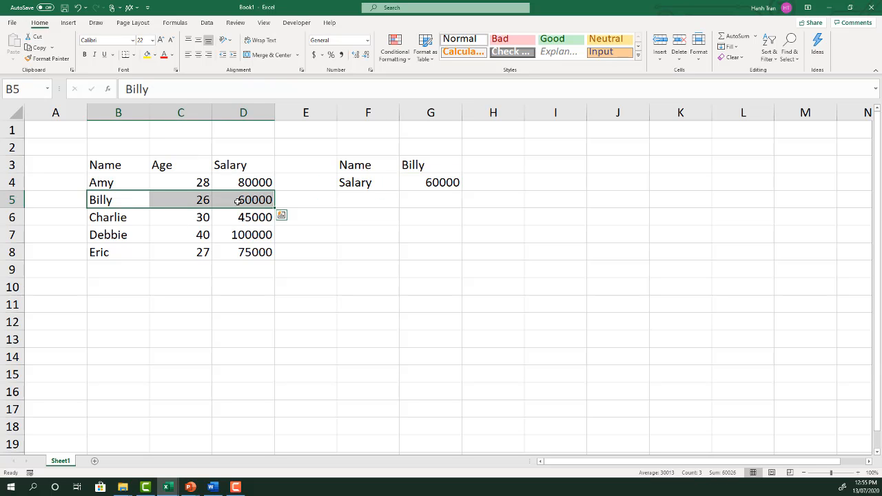
{"action": "left_click", "coordinate": [414, 162]}
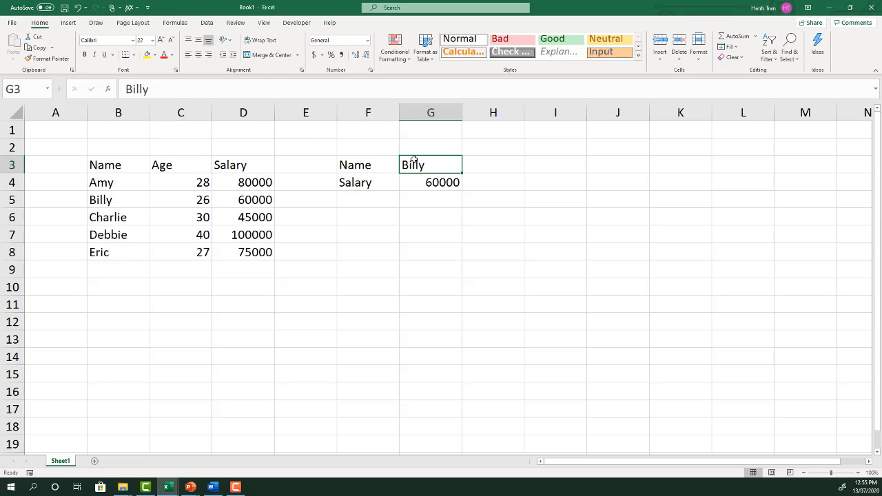
{"action": "type", "text": "Billie"}
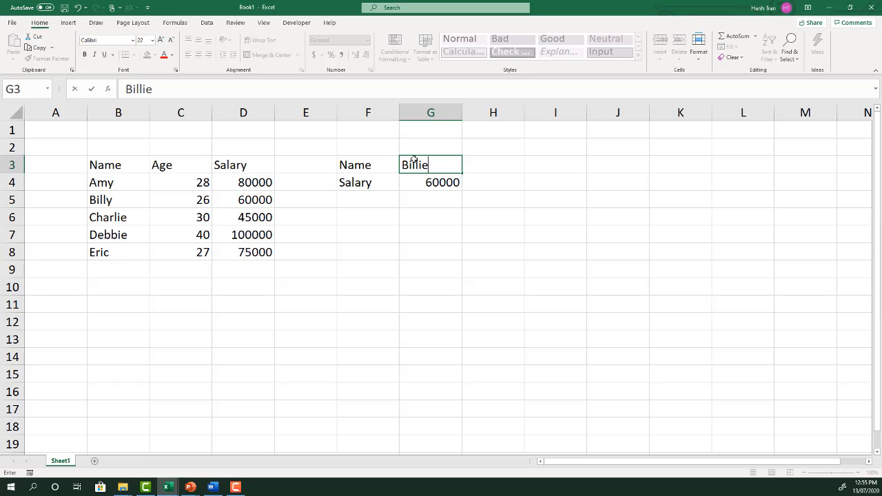
{"action": "key", "text": "Return"}
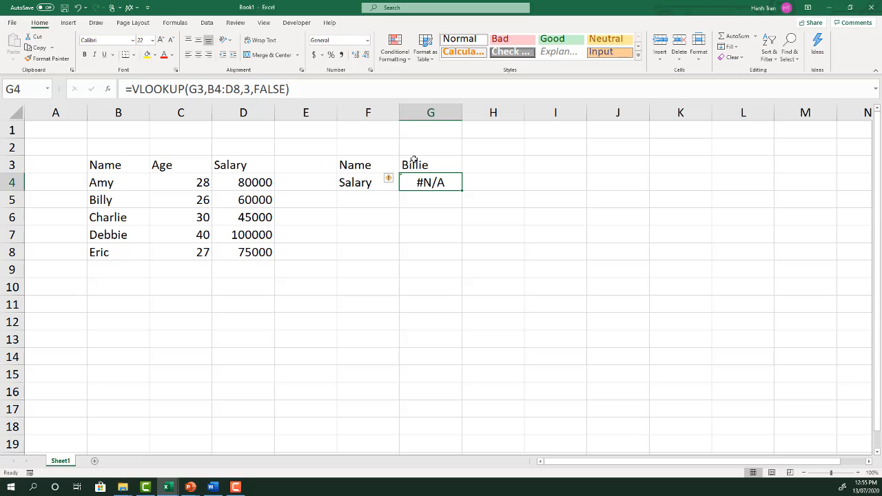
{"action": "key", "text": "ctrl+z"}
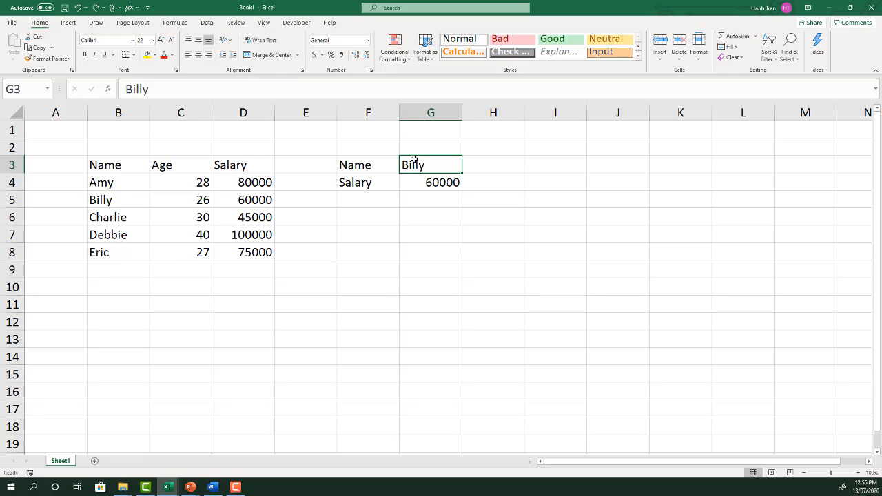
{"action": "left_click", "coordinate": [416, 183]}
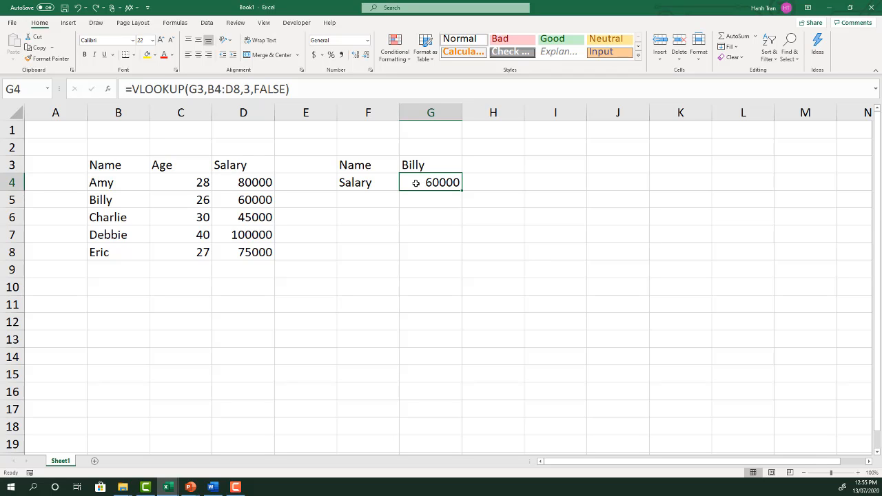
Insert a new column between Name and Age and give it the header Surname in C3
{"action": "left_click", "coordinate": [195, 111]}
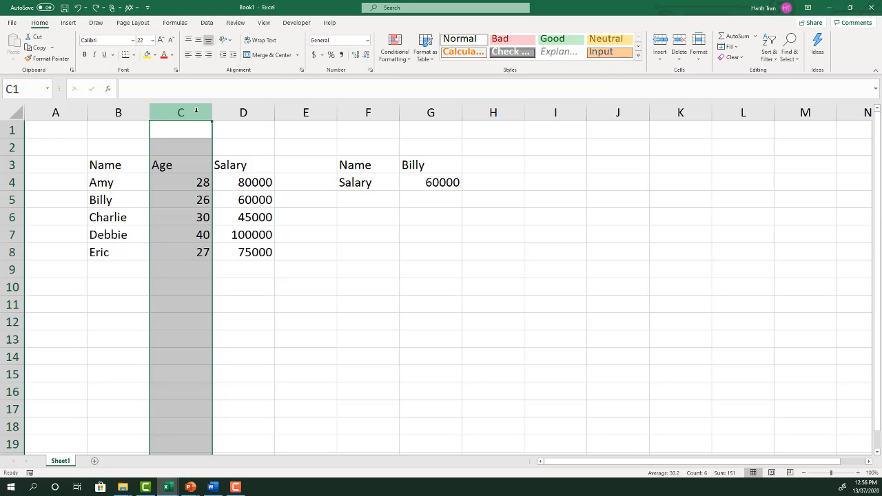
{"action": "key", "text": "ctrl+shift+plus"}
{"action": "key", "text": "Down"}
{"action": "key", "text": "Down"}
{"action": "type", "text": "S"}
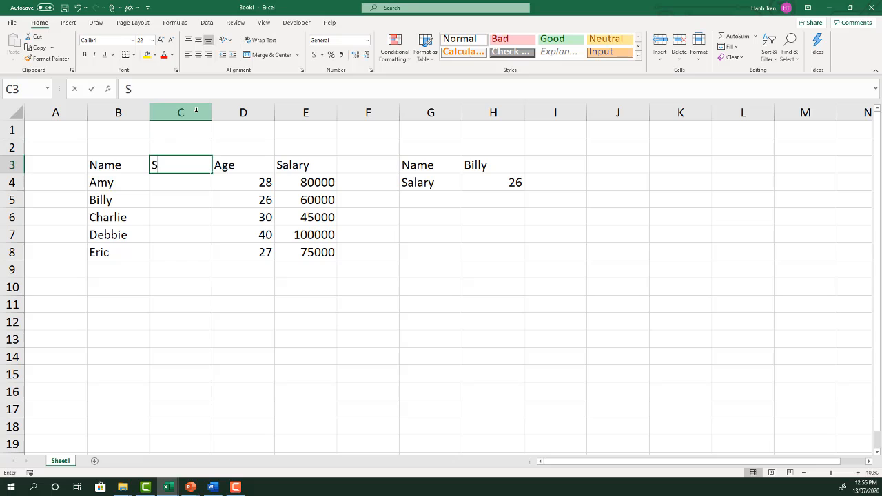
{"action": "type", "text": "urname"}
{"action": "key", "text": "Return"}
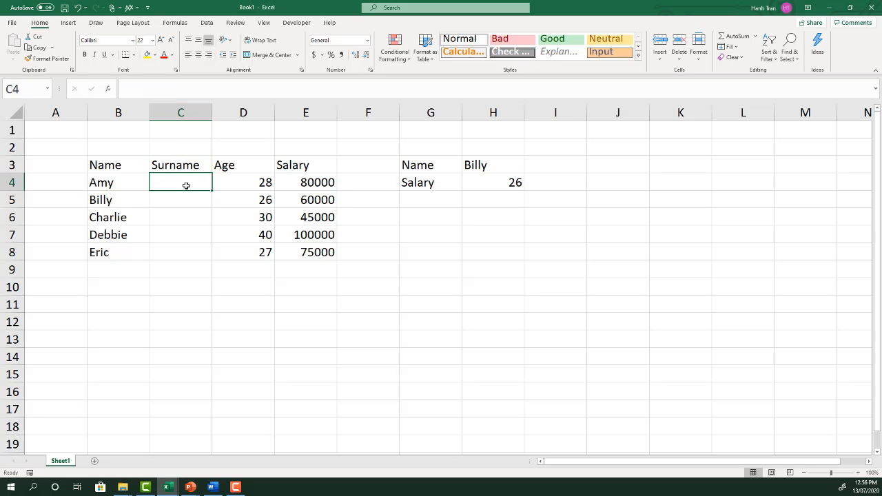
Inspect the salary VLOOKUP formula in H4 and undo the Surname header and the column insertion
{"action": "left_click", "coordinate": [485, 182]}
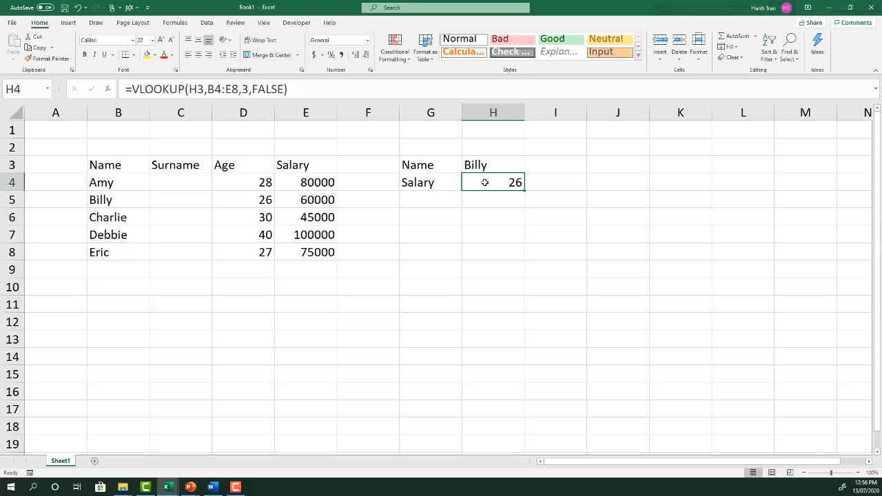
{"action": "key", "text": "F2"}
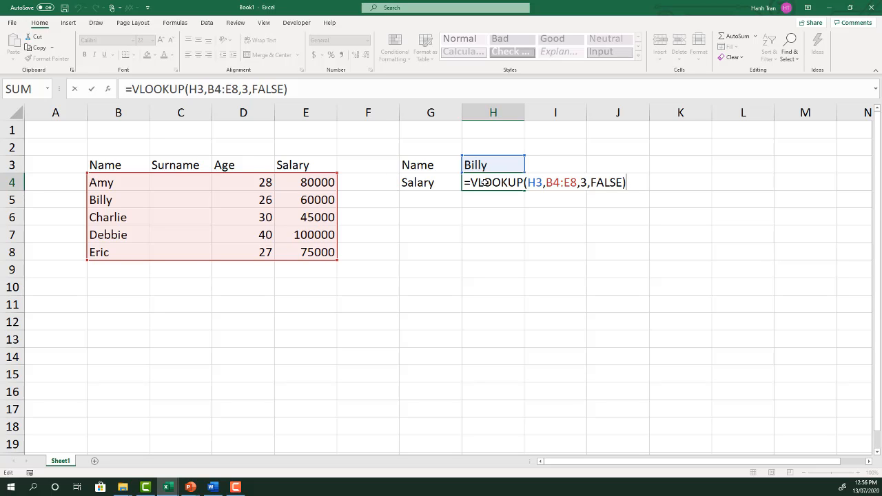
{"action": "key", "text": "ctrl+Return"}
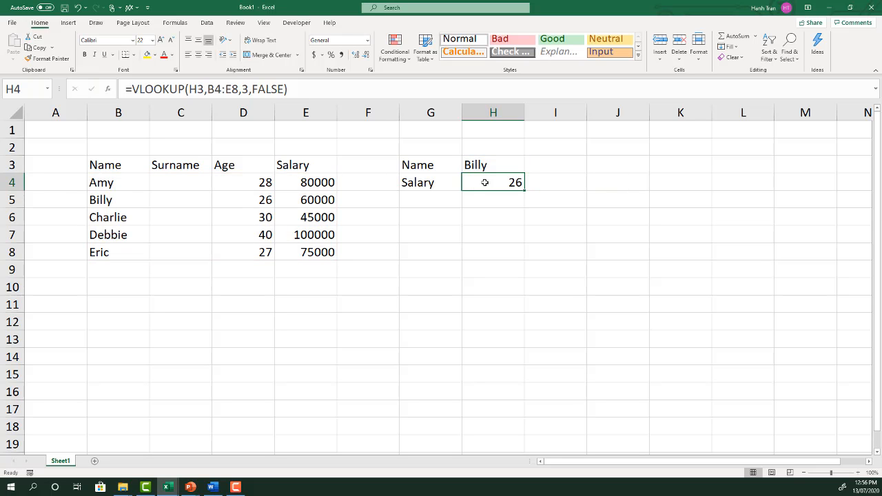
{"action": "key", "text": "ctrl+z"}
{"action": "key", "text": "ctrl+z"}
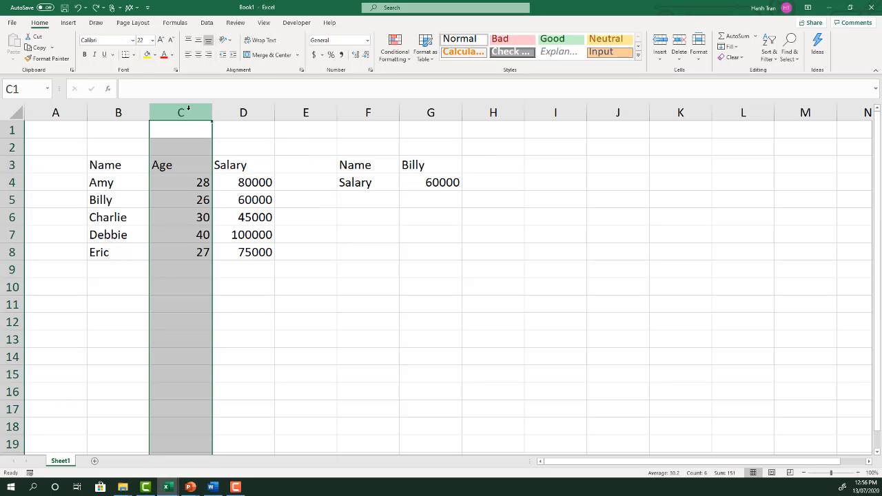
Delete the Age column to test the salary lookup, and undo the deletion
{"action": "key", "text": "ctrl+minus"}
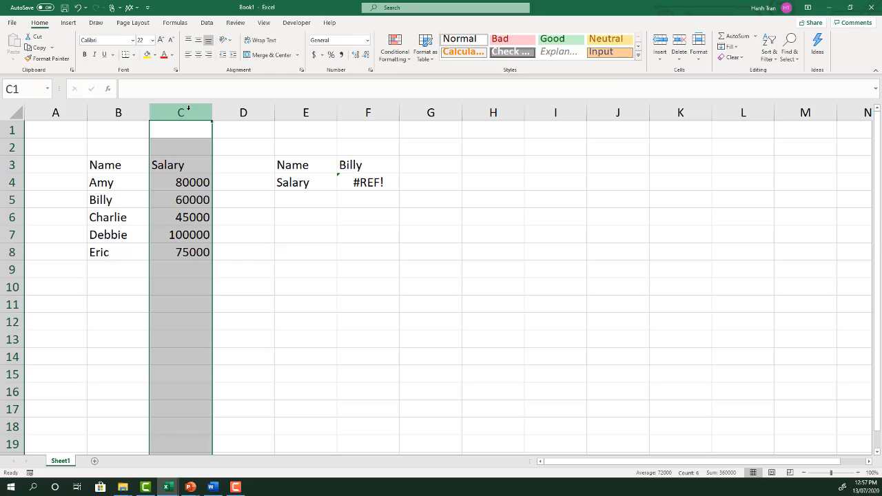
{"action": "key", "text": "ctrl+z"}
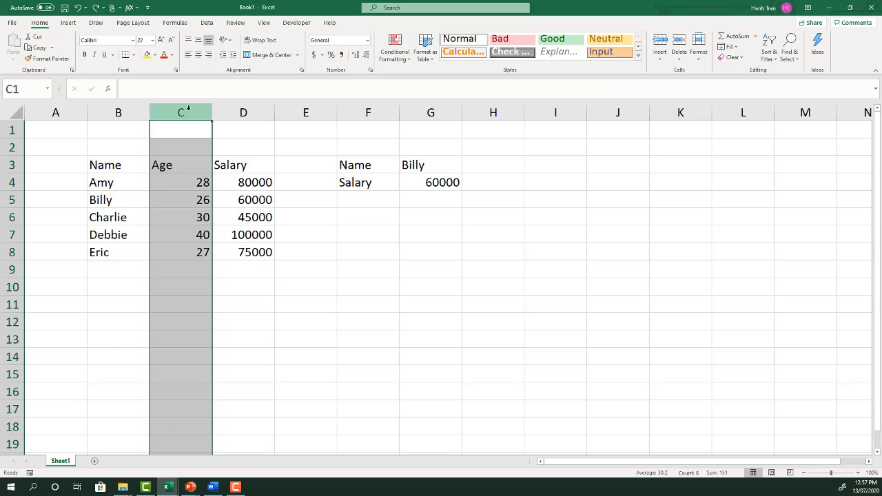
Replace the column index number 3 in G4's VLOOKUP formula with COLUMNS(B3:D3)
{"action": "left_click", "coordinate": [432, 184]}
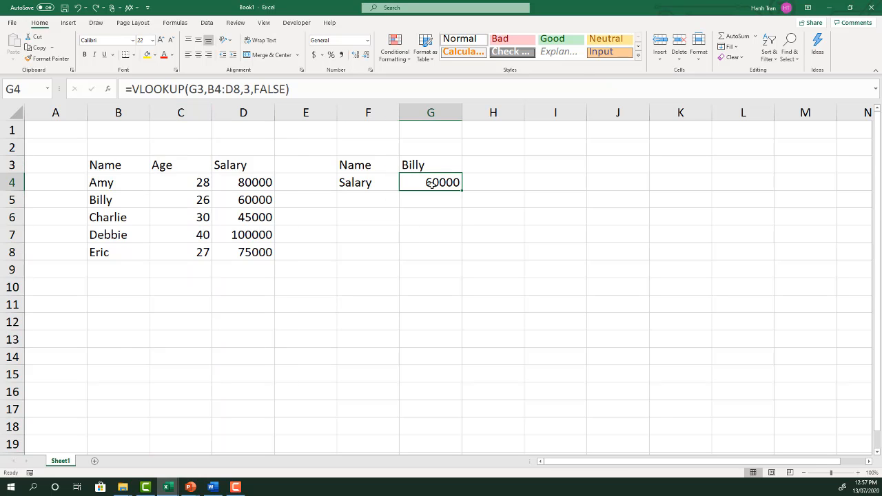
{"action": "key", "text": "F2"}
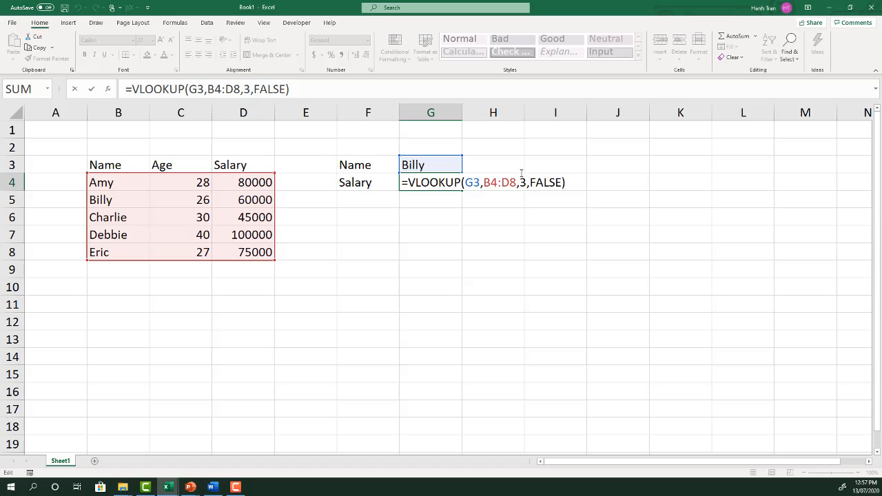
{"action": "double_click", "coordinate": [523, 183]}
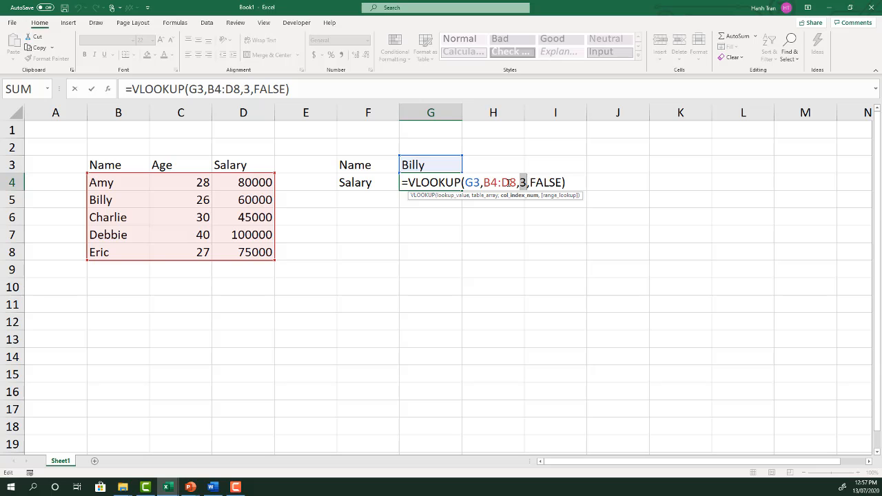
{"action": "type", "text": "COLUMNS"}
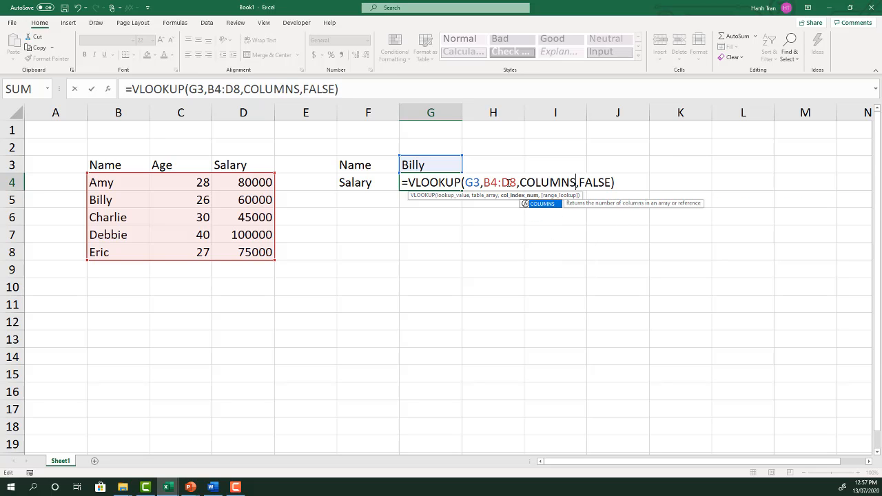
{"action": "type", "text": "("}
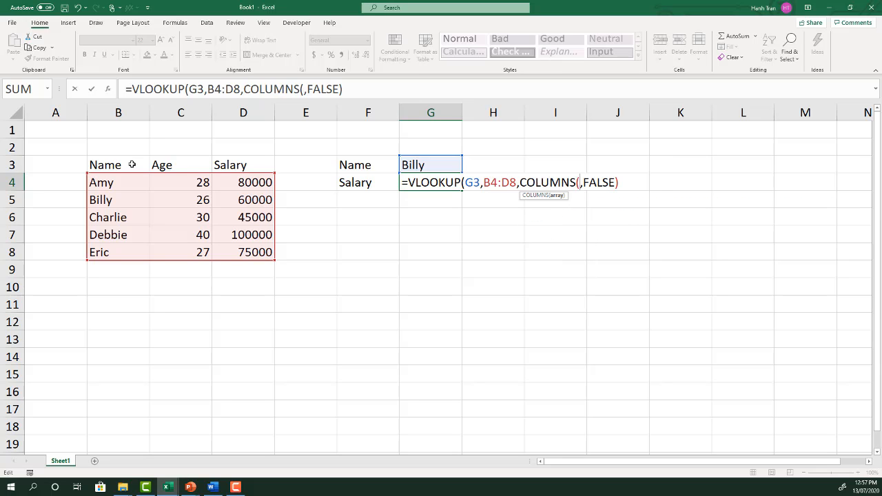
{"action": "left_click", "coordinate": [109, 164]}
{"action": "left_click_drag", "start_coordinate": [109, 164], "coordinate": [242, 164]}
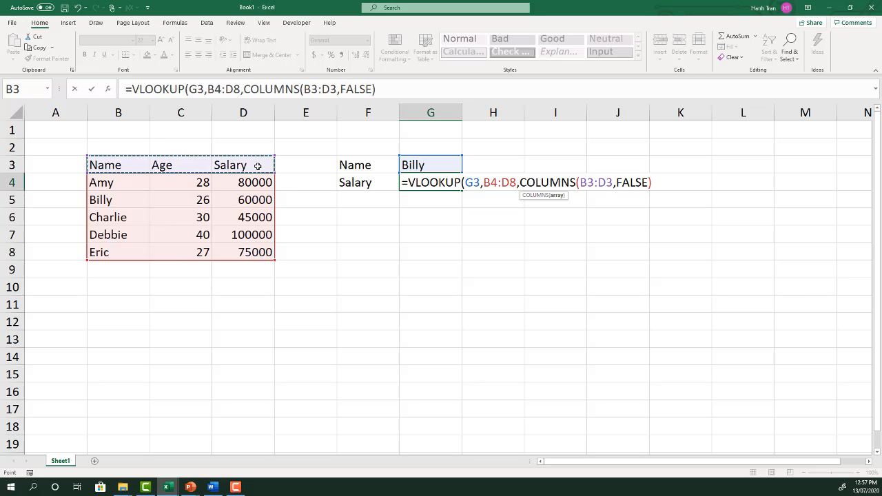
{"action": "type", "text": ")"}
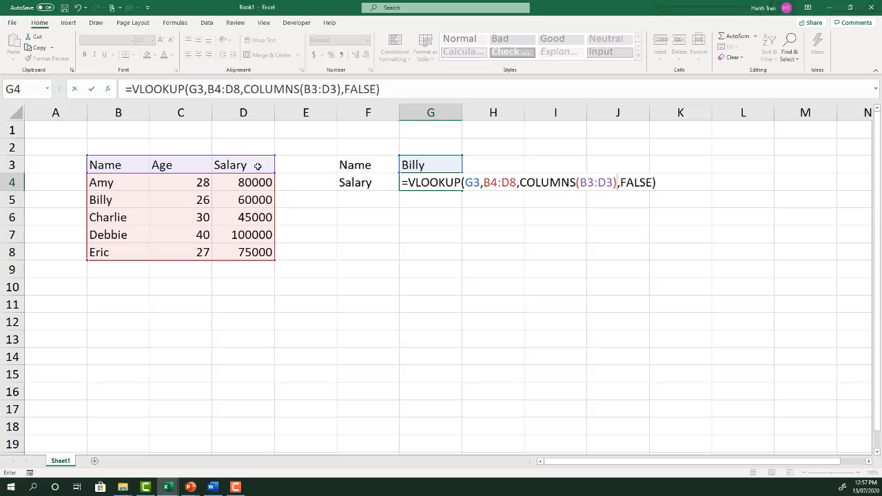
{"action": "key", "text": "Return"}
{"action": "key", "text": "Up"}
Insert three blank columns between the Name and Age columns to test the revised lookup formula
{"action": "left_click_drag", "start_coordinate": [181, 112], "coordinate": [282, 113]}
{"action": "right_click", "coordinate": [282, 113]}
{"action": "left_click", "coordinate": [310, 197]}
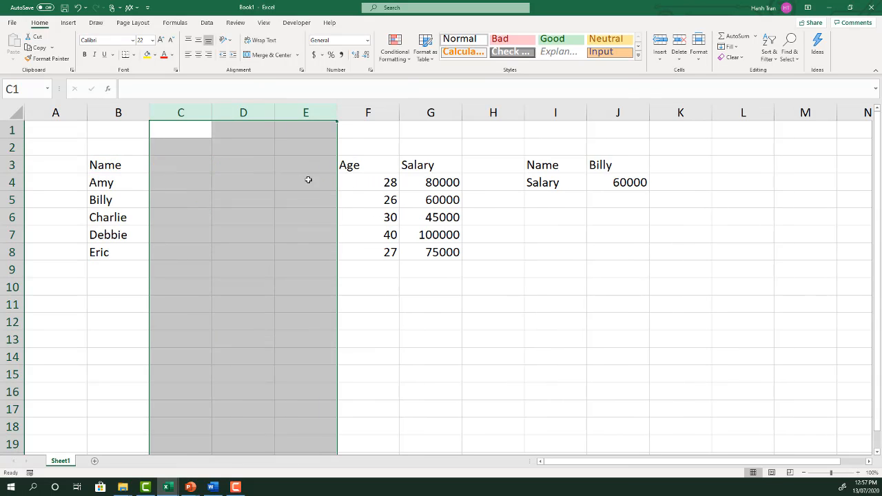
Check the table's header row and row 5 across the inserted blank columns, and undo the column insertion
{"action": "left_click_drag", "start_coordinate": [119, 167], "coordinate": [454, 171]}
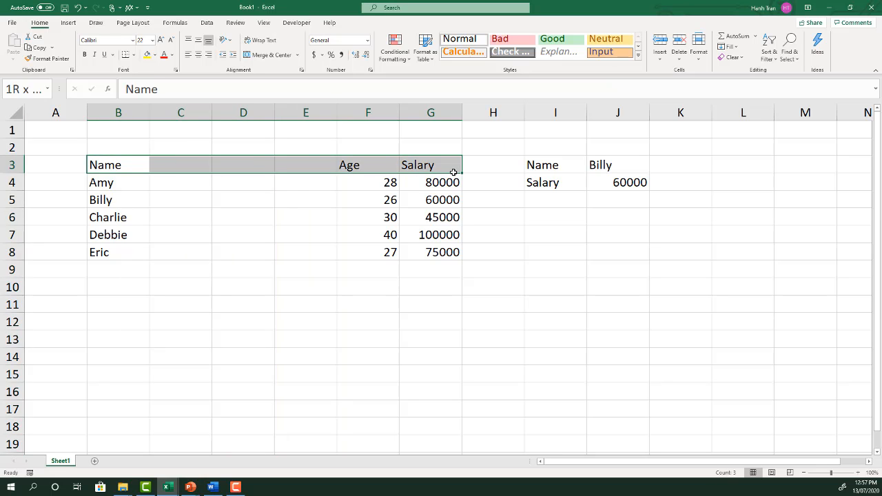
{"action": "left_click_drag", "start_coordinate": [110, 200], "coordinate": [446, 200]}
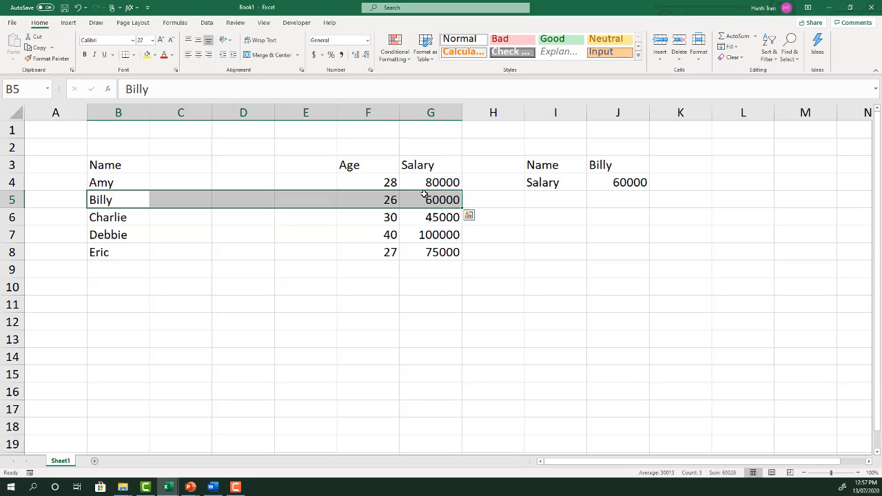
{"action": "key", "text": "ctrl+z"}
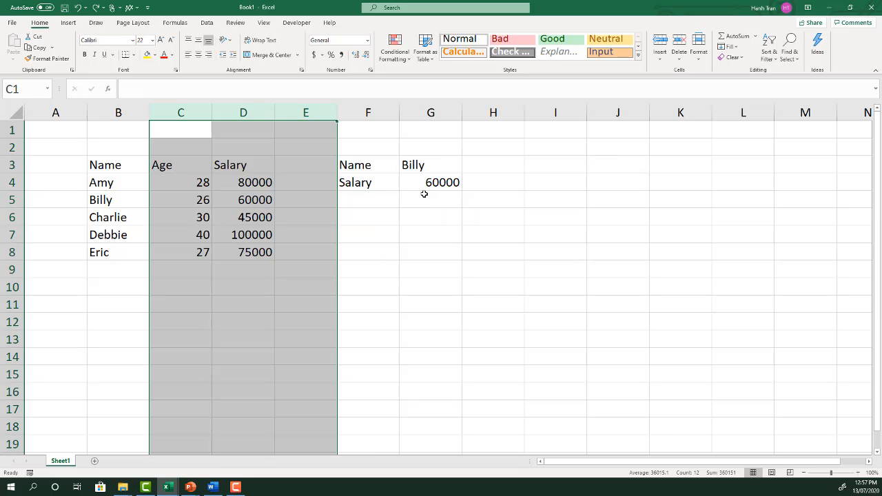
Inspect the cell references in G4's VLOOKUP formula and leave the formula as it is
{"action": "left_click", "coordinate": [416, 181]}
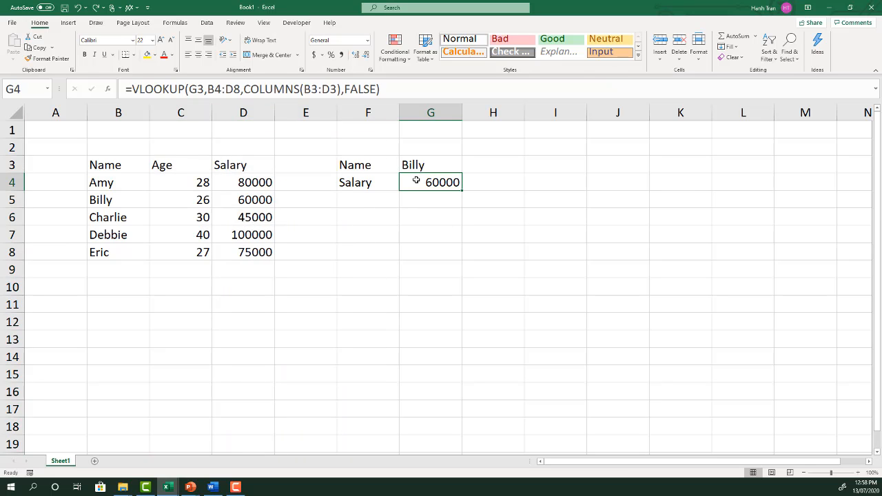
{"action": "double_click", "coordinate": [416, 181]}
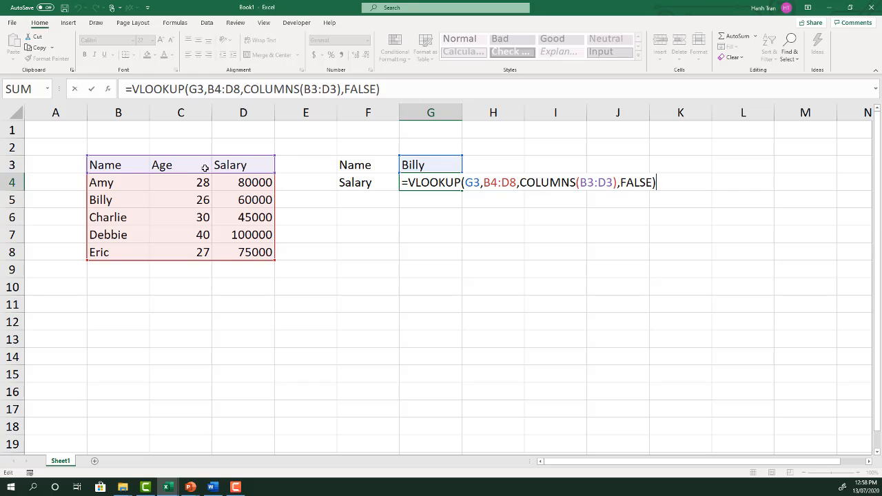
{"action": "key", "text": "Escape"}
Trace the dependents of cells B4, D8 and C6 to examine which table cells feed the salary lookup
{"action": "left_click", "coordinate": [180, 113]}
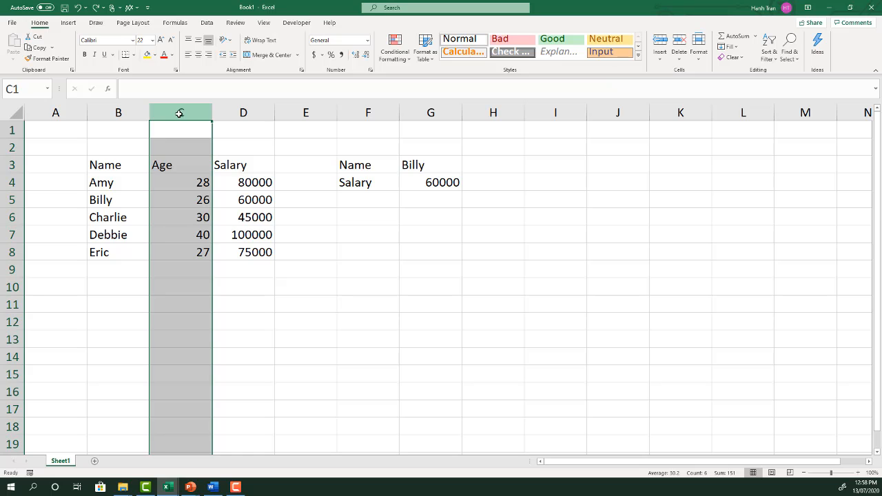
{"action": "left_click", "coordinate": [176, 23]}
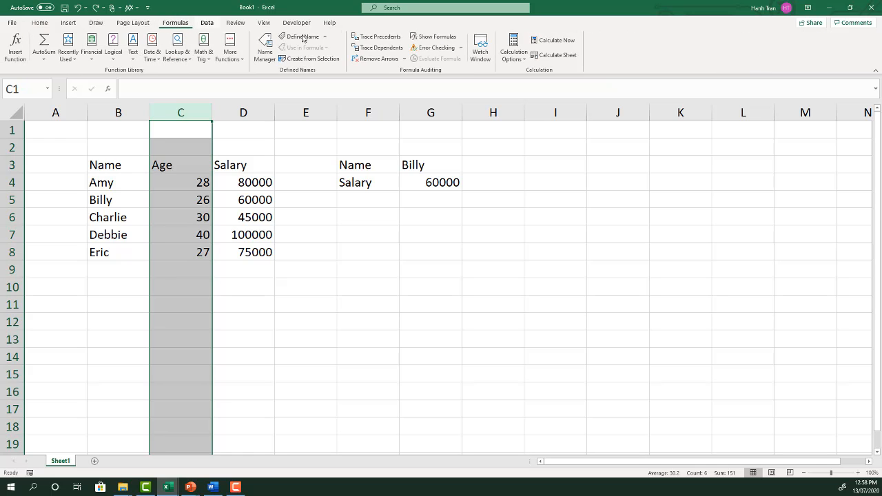
{"action": "left_click", "coordinate": [119, 183]}
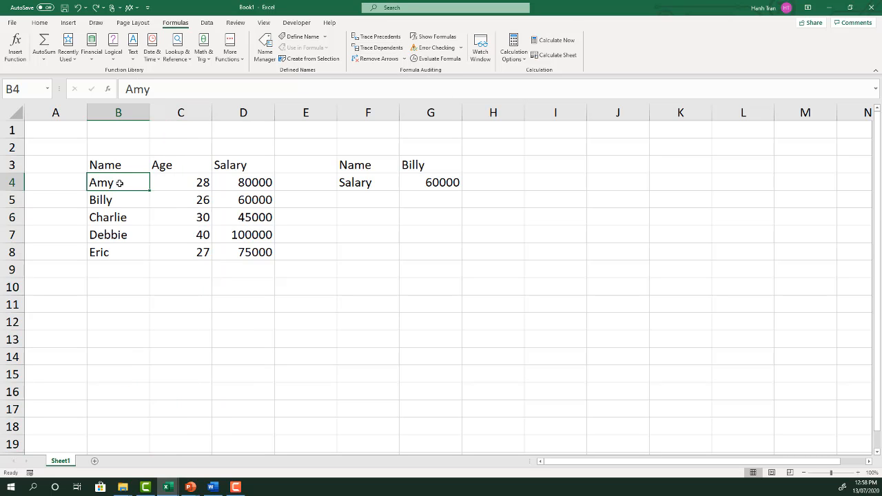
{"action": "left_click", "coordinate": [374, 46]}
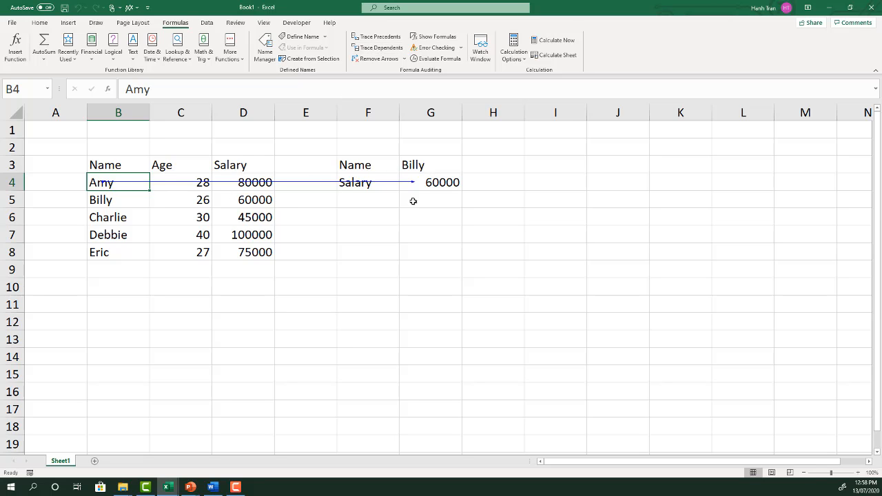
{"action": "left_click", "coordinate": [243, 253]}
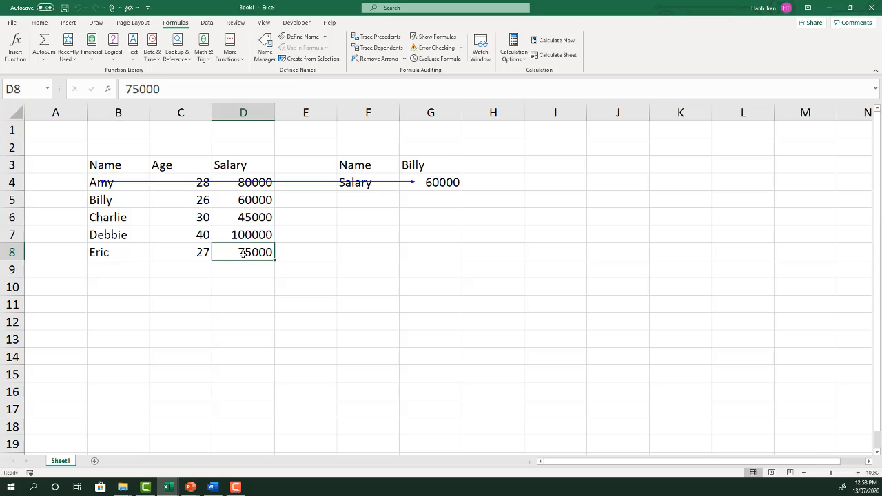
{"action": "left_click", "coordinate": [374, 48]}
{"action": "left_click", "coordinate": [184, 219]}
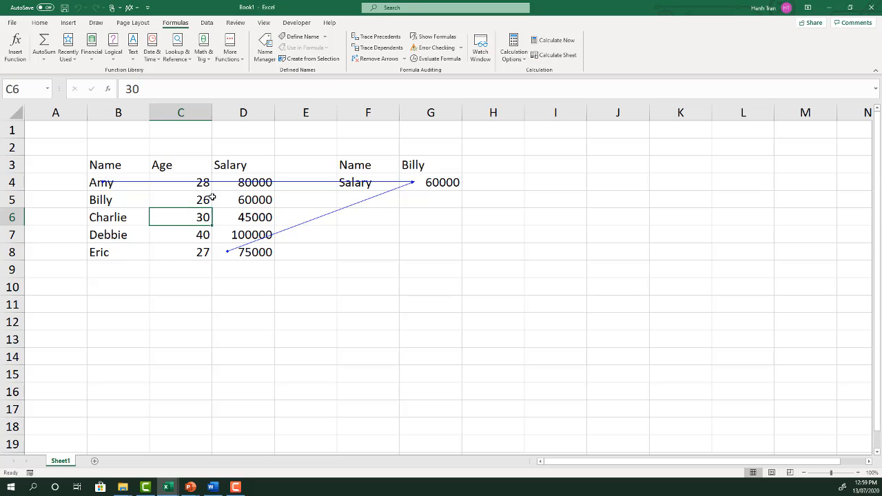
{"action": "left_click", "coordinate": [367, 48]}
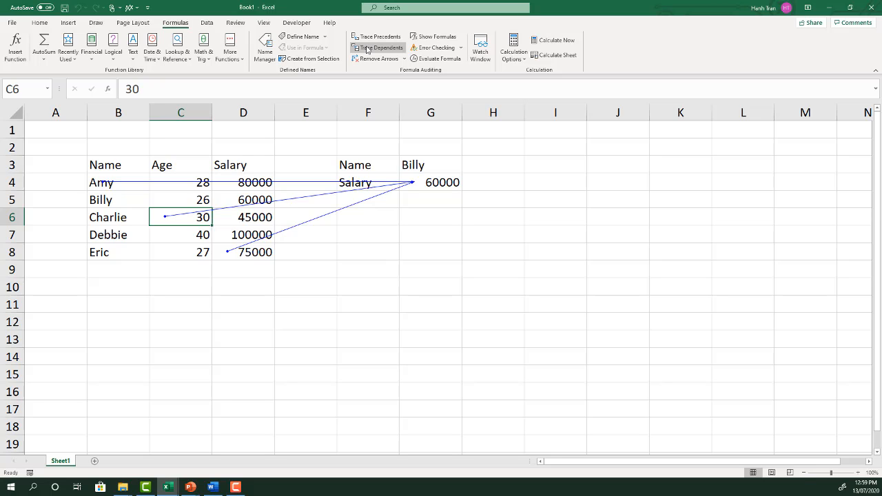
Clear the contents of the Age column, compare the name and salary ranges, and undo the clearing
{"action": "left_click", "coordinate": [181, 112]}
{"action": "key", "text": "Delete"}
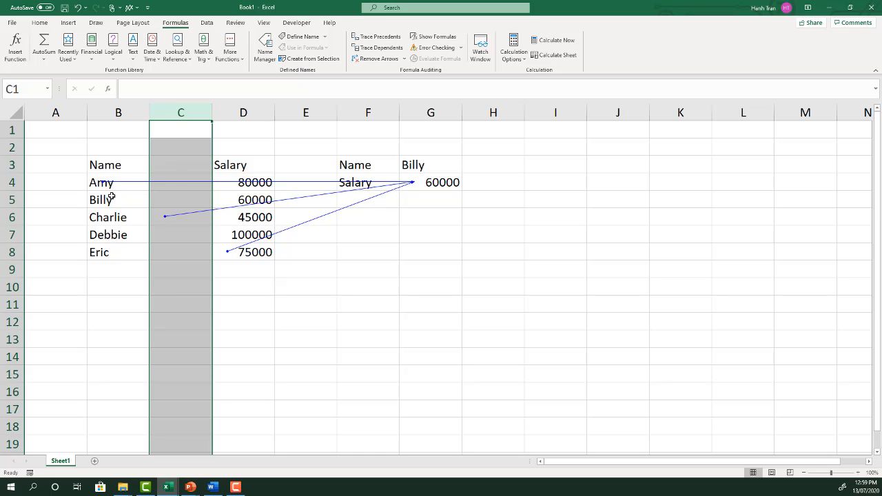
{"action": "left_click_drag", "start_coordinate": [94, 180], "coordinate": [100, 253]}
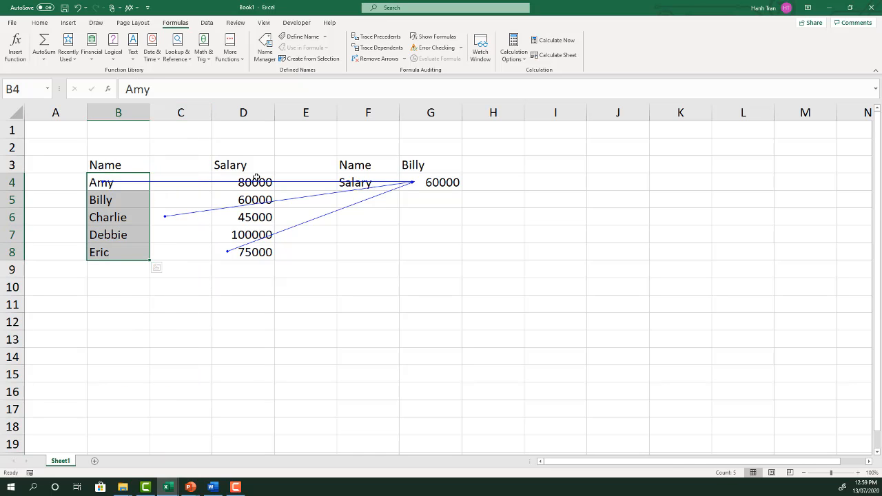
{"action": "left_click_drag", "start_coordinate": [255, 182], "coordinate": [252, 253]}
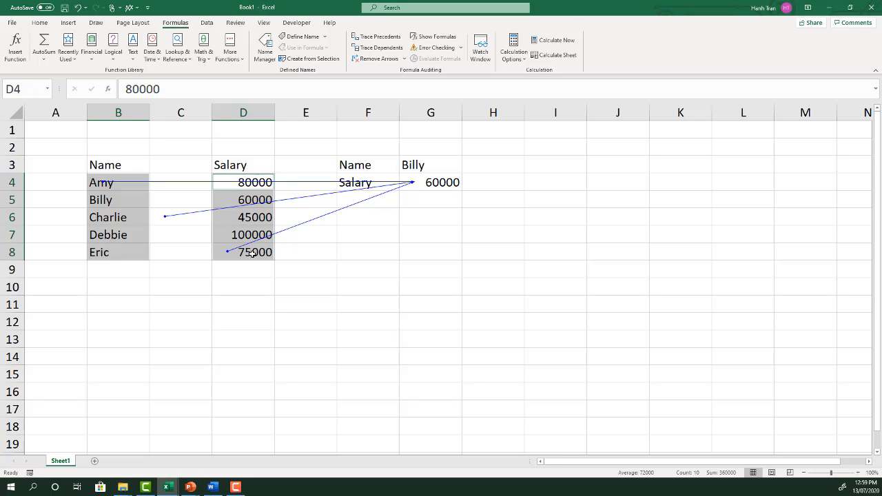
{"action": "key", "text": "ctrl+z"}
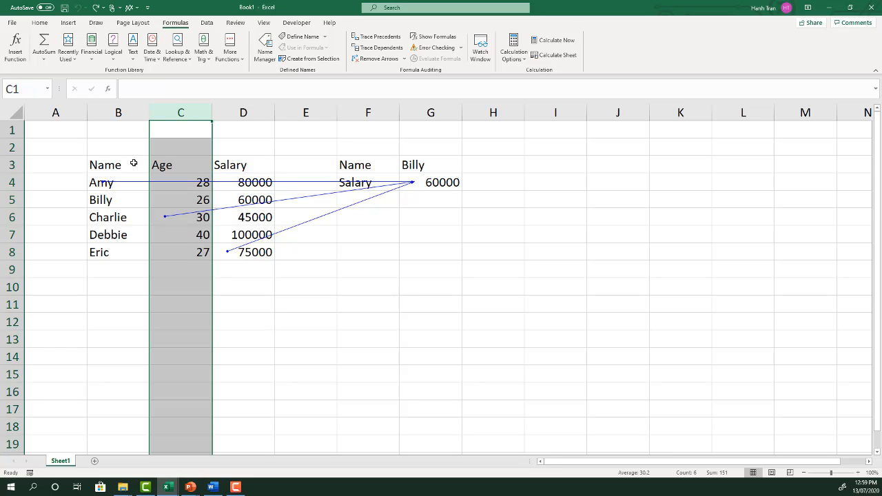
Remove all the tracing arrows from the sheet and review the VLOOKUP formula in G4
{"action": "left_click", "coordinate": [134, 165]}
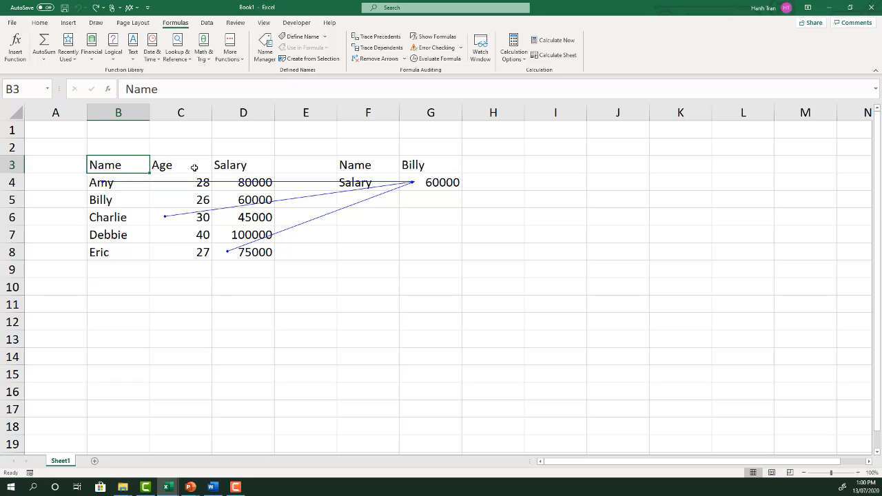
{"action": "left_click", "coordinate": [377, 60]}
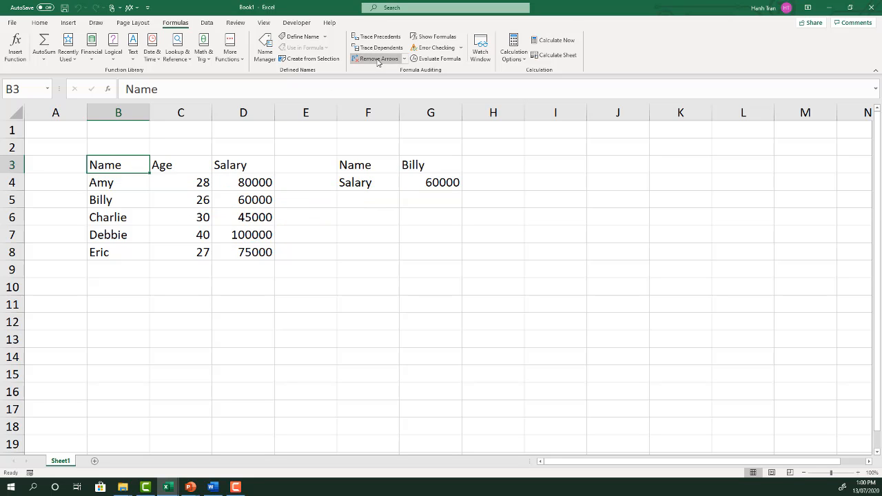
{"action": "left_click", "coordinate": [420, 180]}
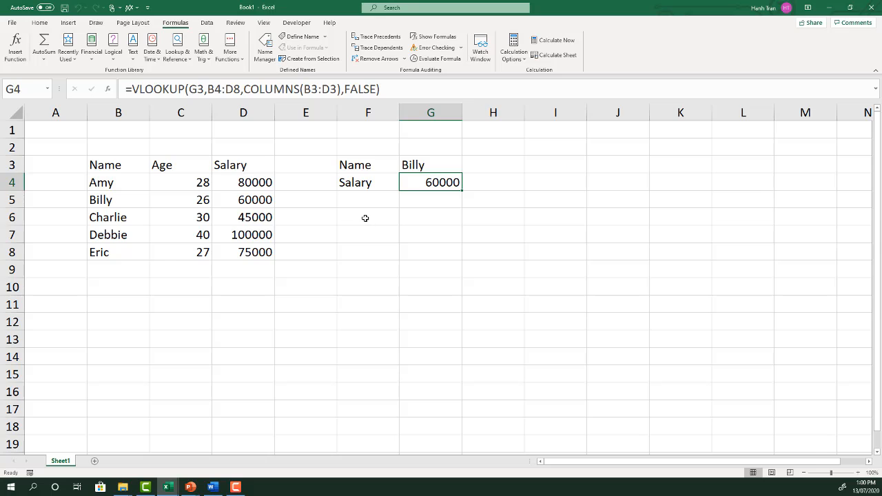
Enter the label MATCH in cell F6, below the salary lookup
{"action": "left_click", "coordinate": [365, 218]}
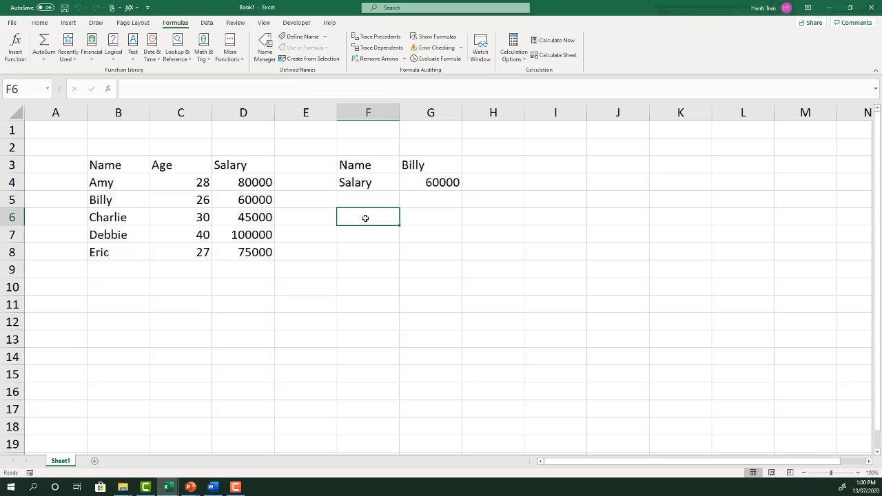
{"action": "type", "text": "MATCH"}
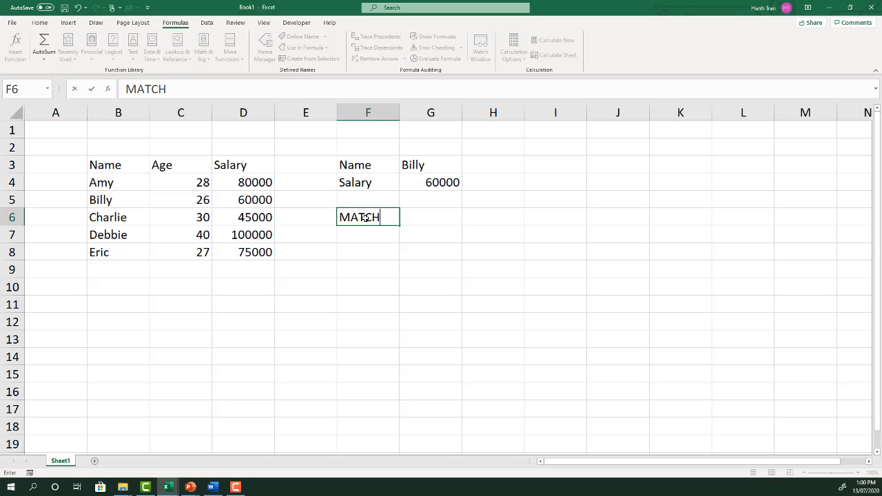
{"action": "key", "text": "Return"}
Enter =MATCH(G3,B4:B8,0) in G6 to find the exact position of the lookup name in the Name column
{"action": "key", "text": "Up"}
{"action": "key", "text": "Right"}
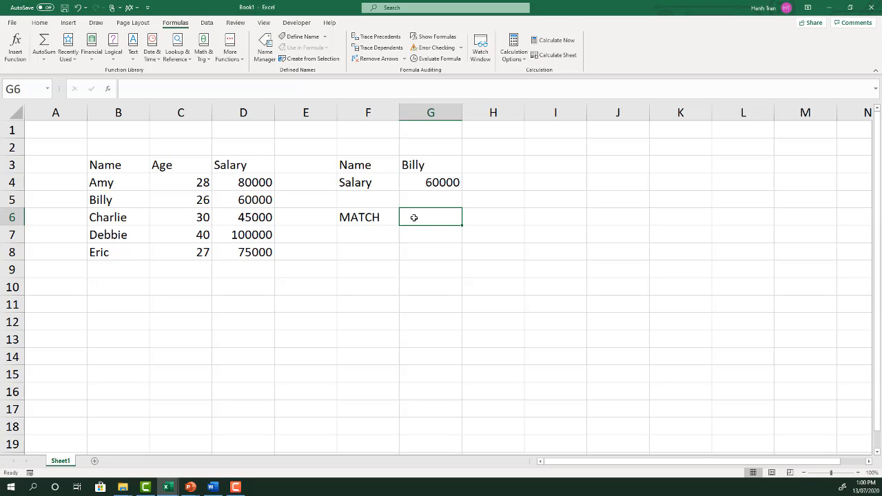
{"action": "type", "text": "="}
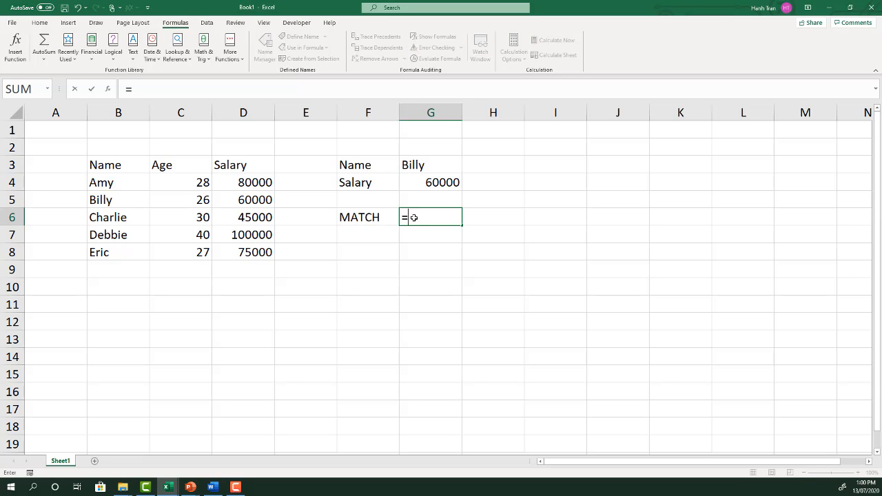
{"action": "type", "text": "MATCH("}
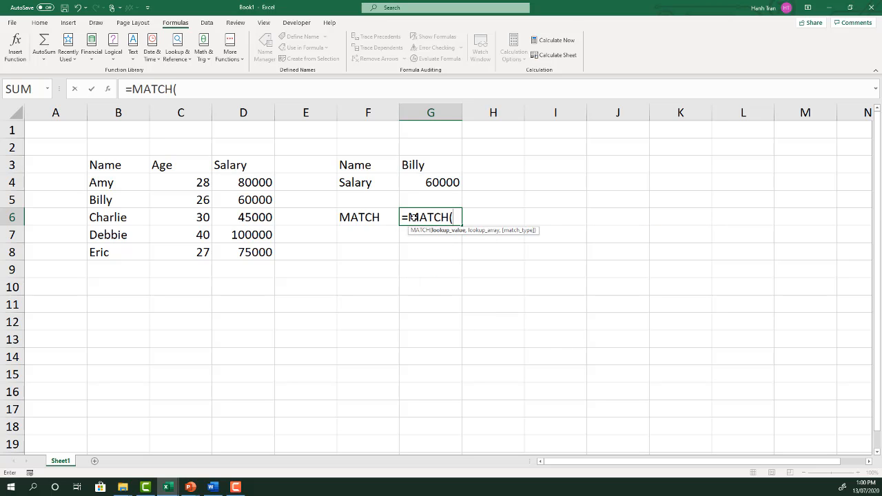
{"action": "left_click", "coordinate": [423, 161]}
{"action": "type", "text": ","}
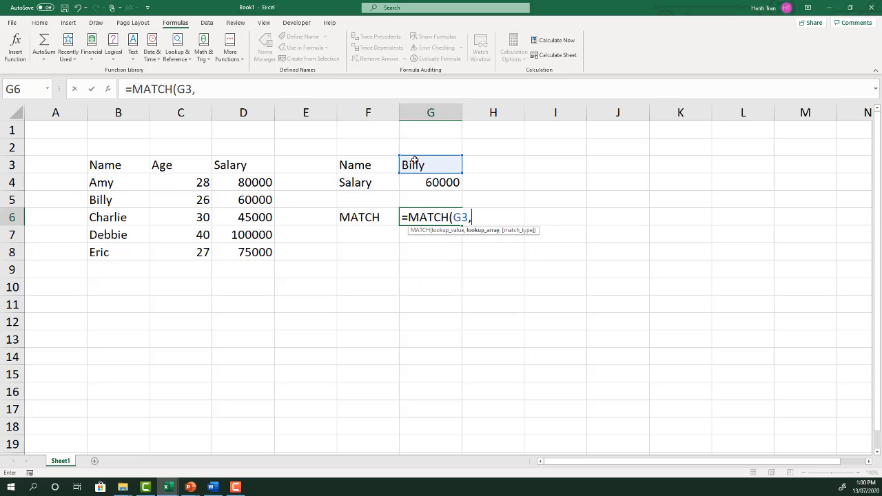
{"action": "left_click_drag", "start_coordinate": [114, 182], "coordinate": [109, 267]}
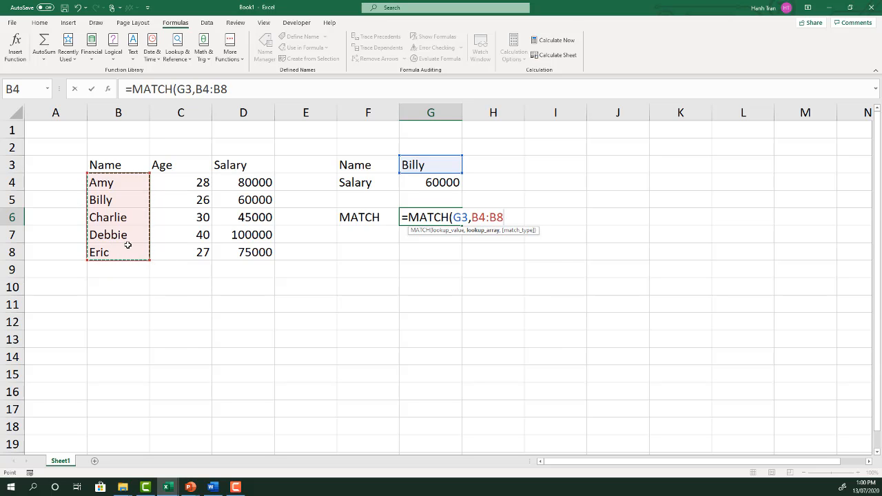
{"action": "type", "text": ","}
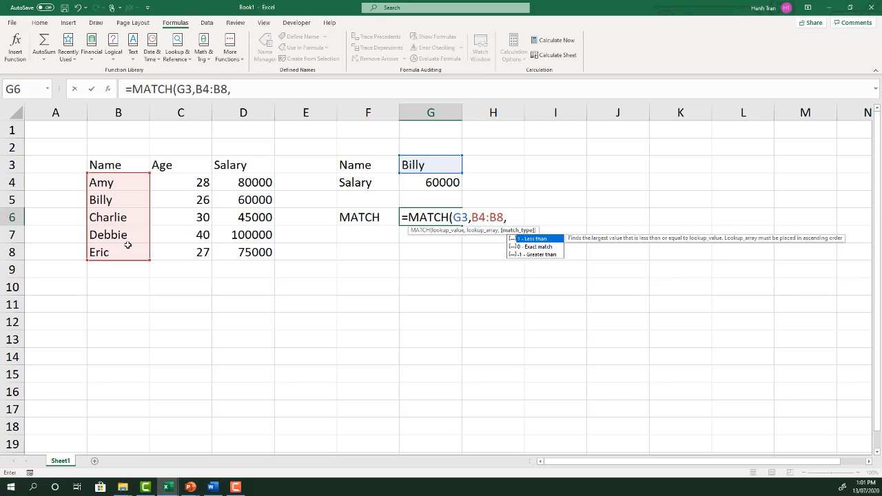
{"action": "key", "text": "Down"}
{"action": "key", "text": "Tab"}
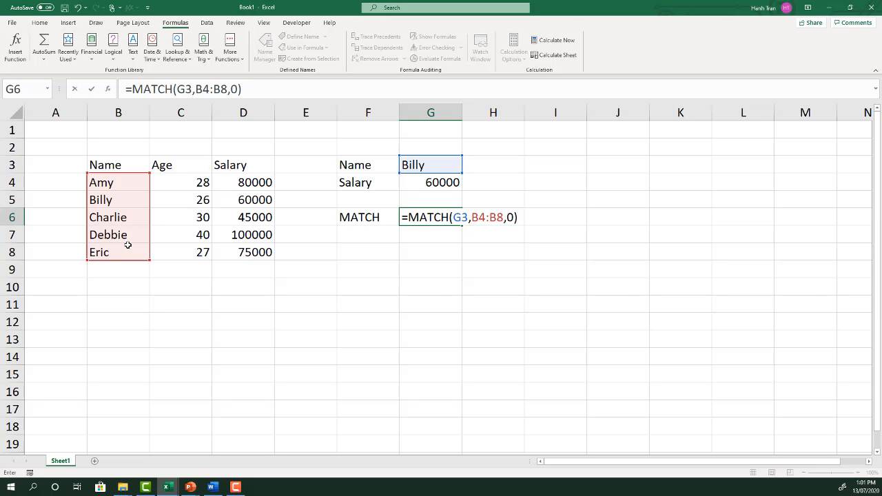
{"action": "key", "text": "Return"}
{"action": "key", "text": "Up"}
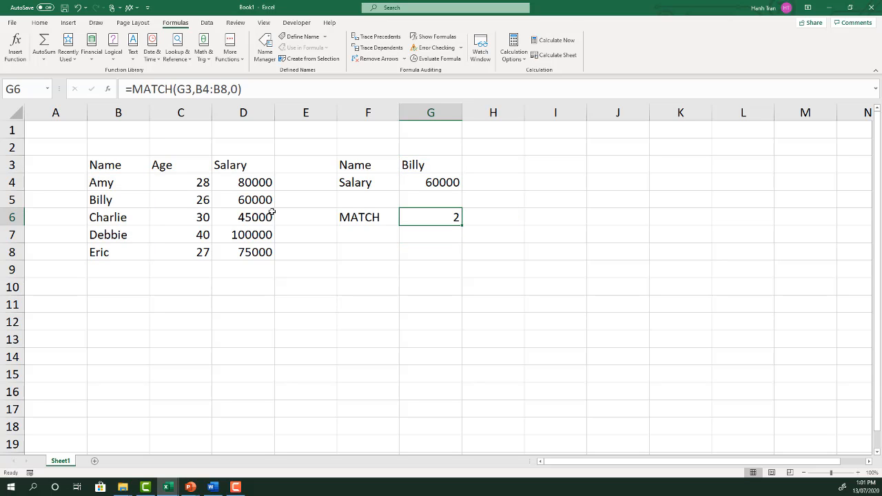
Review the lookup name in G3 against the list of names in B4:B8
{"action": "left_click", "coordinate": [418, 163]}
{"action": "left_click", "coordinate": [113, 186]}
{"action": "left_click_drag", "start_coordinate": [114, 195], "coordinate": [115, 253]}
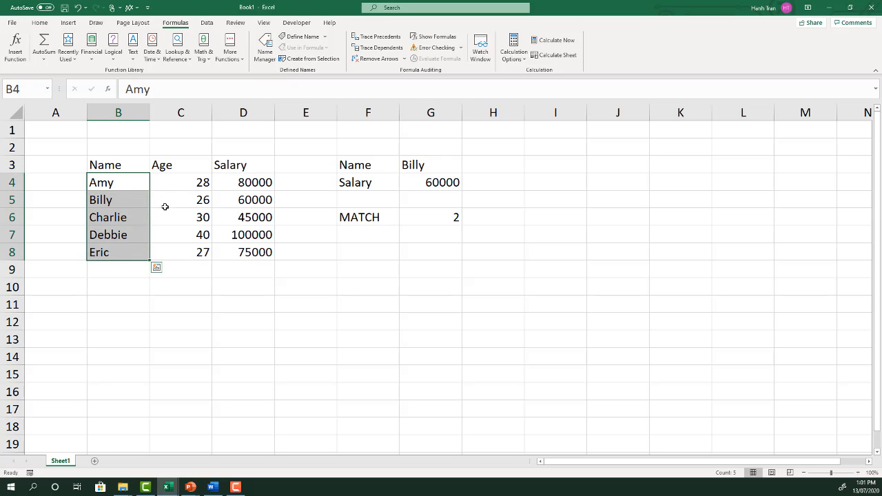
Enter the label INDEX in cell F7, below the MATCH label
{"action": "left_click", "coordinate": [341, 232]}
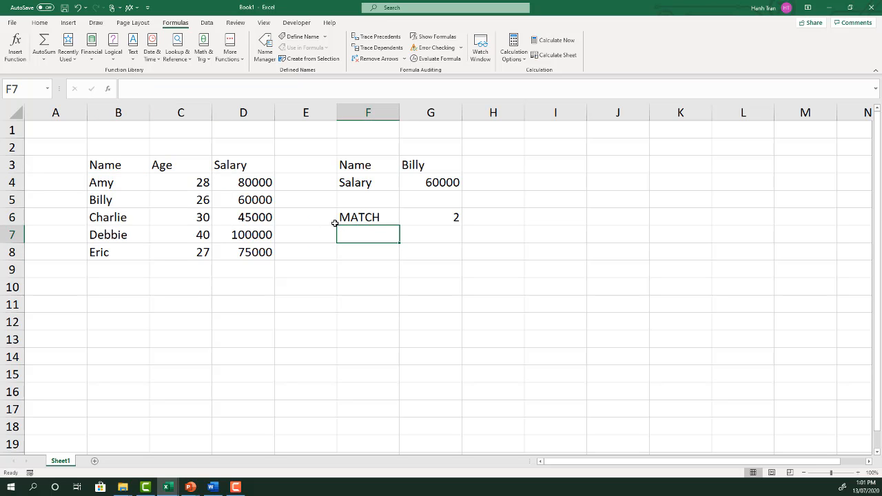
{"action": "type", "text": "INDEX"}
{"action": "key", "text": "Return"}
Enter =INDEX(D4:D8,G6) in G7 to return the salary at the position found by MATCH
{"action": "key", "text": "Right"}
{"action": "key", "text": "Up"}
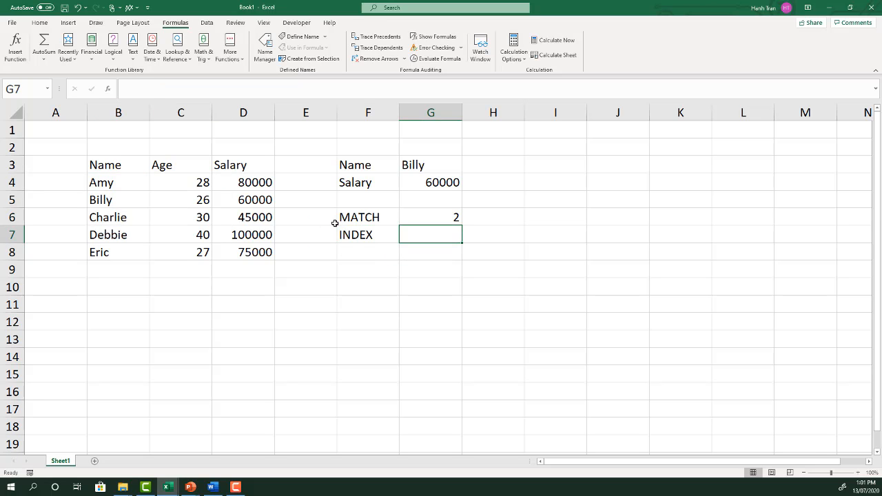
{"action": "type", "text": "=INDEX("}
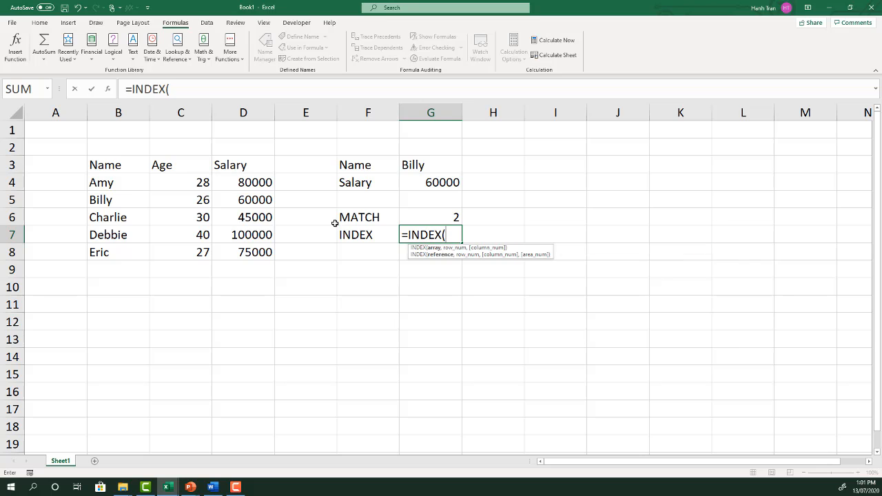
{"action": "left_click_drag", "start_coordinate": [247, 182], "coordinate": [249, 252]}
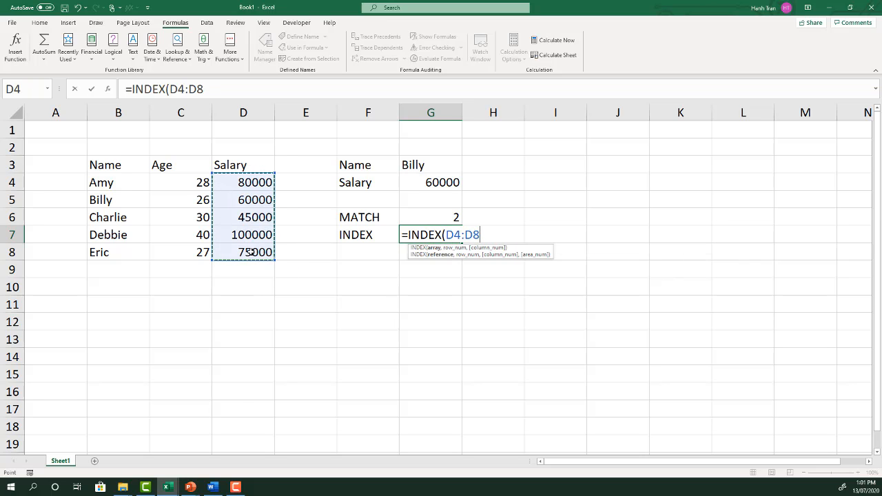
{"action": "type", "text": ","}
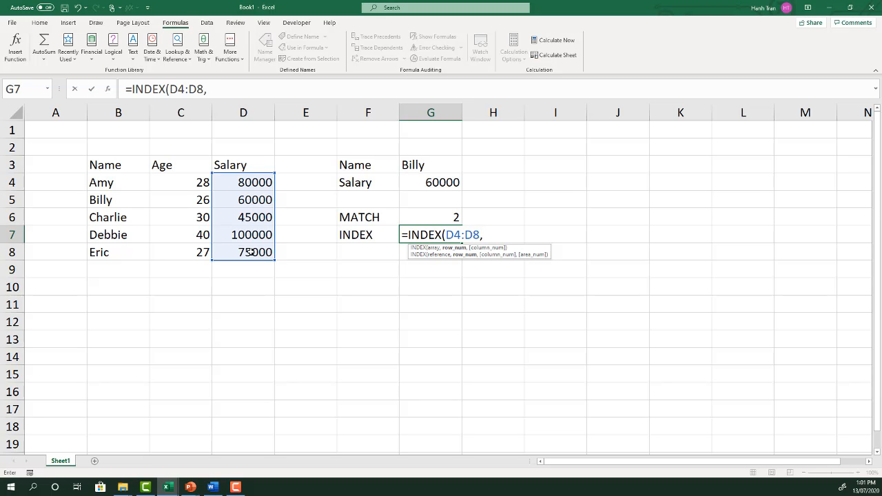
{"action": "type", "text": "2)"}
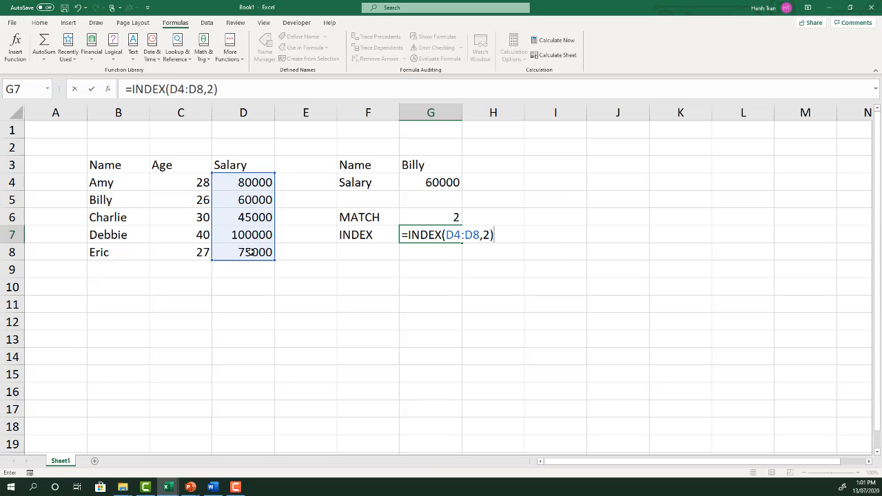
{"action": "left_click", "coordinate": [488, 235]}
{"action": "key", "text": "BackSpace"}
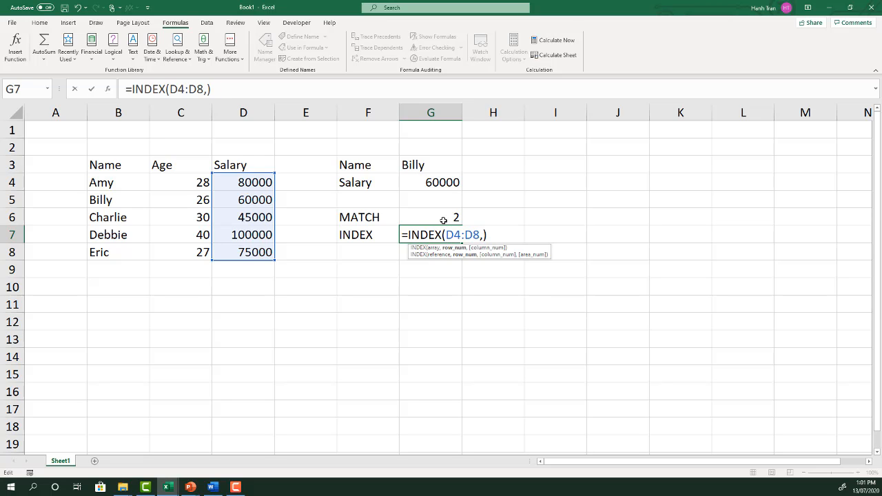
{"action": "left_click", "coordinate": [418, 215]}
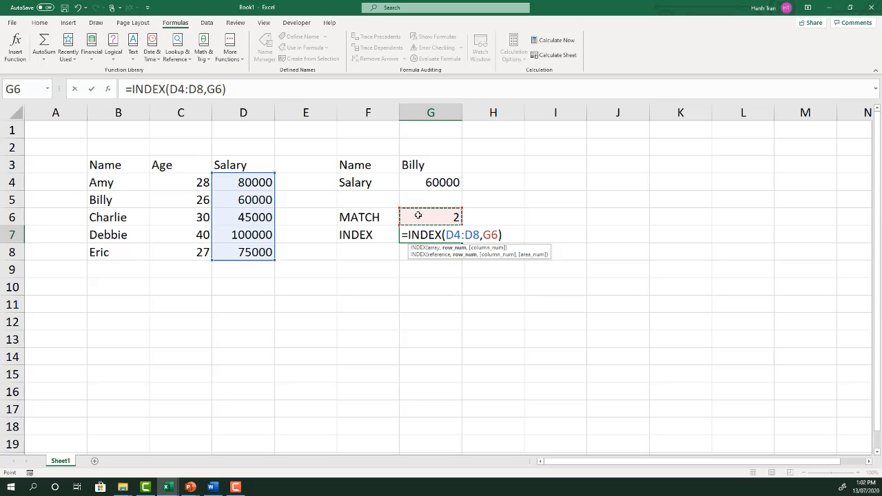
{"action": "key", "text": "ctrl+Return"}
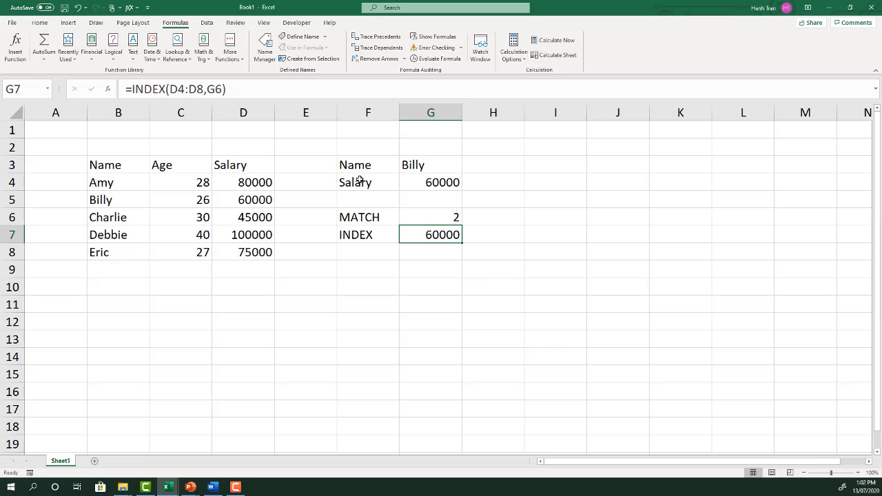
Replace the G6 reference in G7 with the MATCH expression copied from G6, making the formula =INDEX(D4:D8,MATCH(G3,B4:B8,0))
{"action": "left_click", "coordinate": [416, 214]}
{"action": "left_click", "coordinate": [133, 89]}
{"action": "left_click_drag", "start_coordinate": [133, 89], "coordinate": [269, 89]}
{"action": "key", "text": "ctrl+c"}
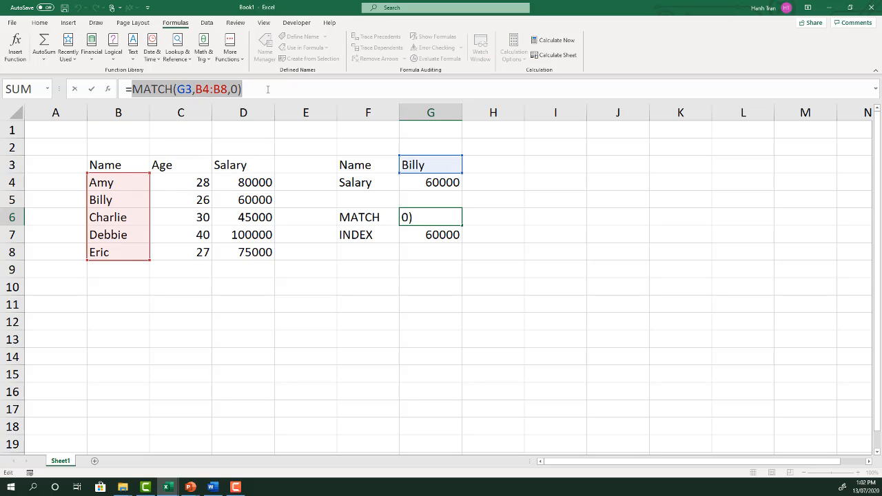
{"action": "key", "text": "Escape"}
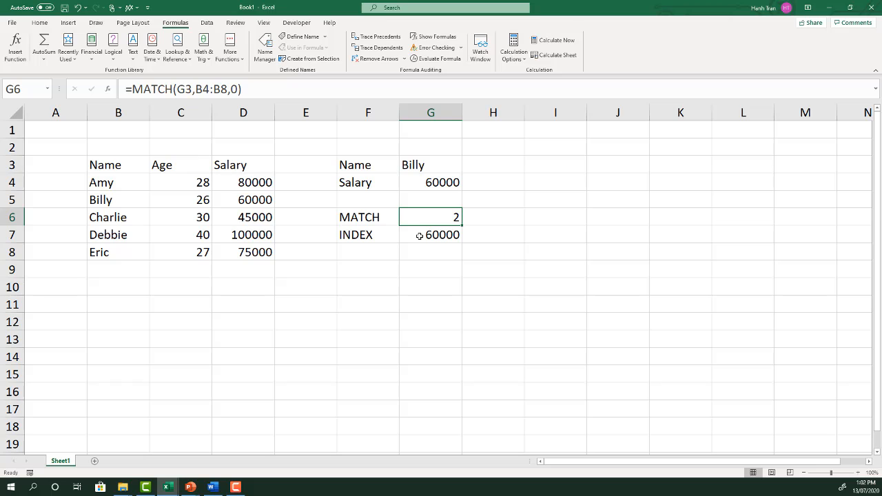
{"action": "left_click", "coordinate": [421, 234]}
{"action": "left_click", "coordinate": [224, 84]}
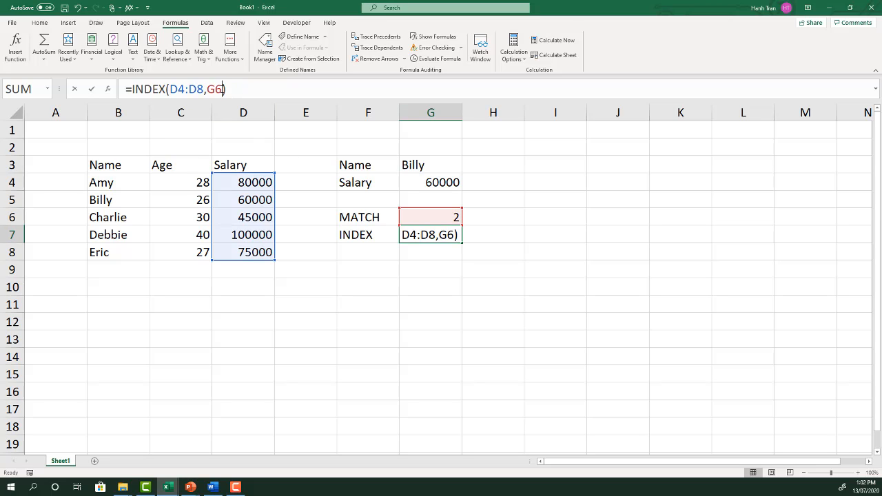
{"action": "double_click", "coordinate": [214, 89]}
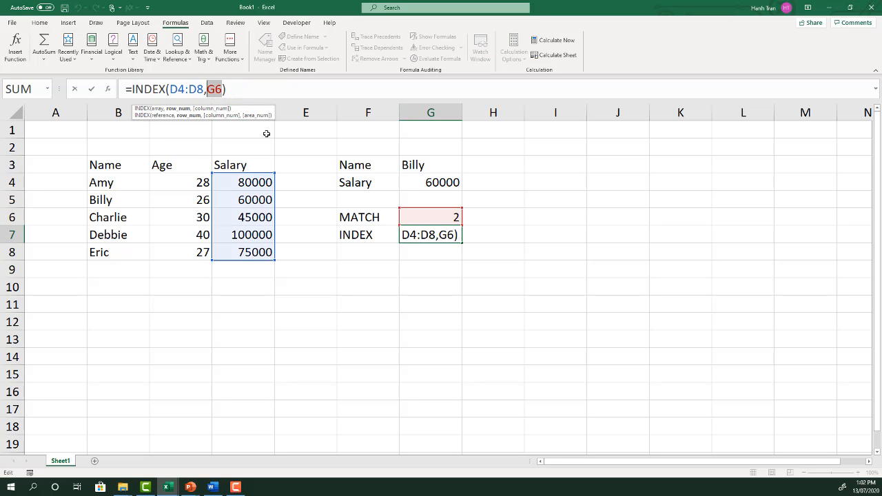
{"action": "key", "text": "ctrl+v"}
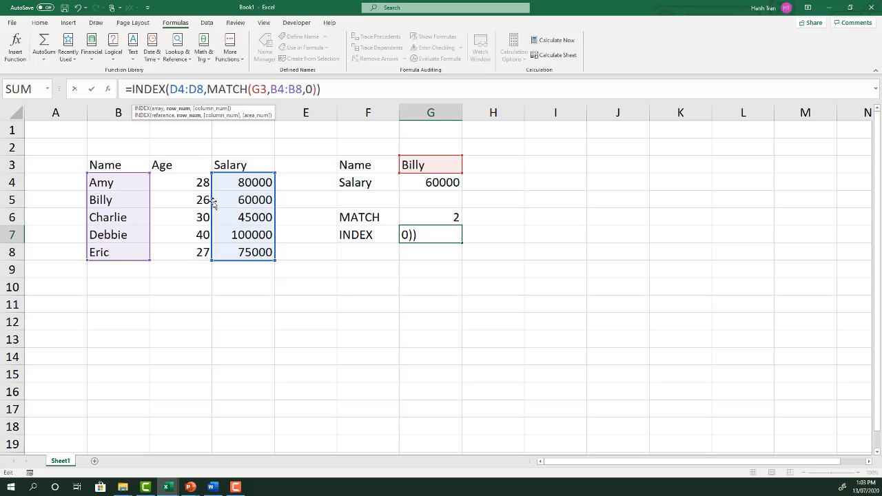
{"action": "key", "text": "Return"}
{"action": "key", "text": "Up"}
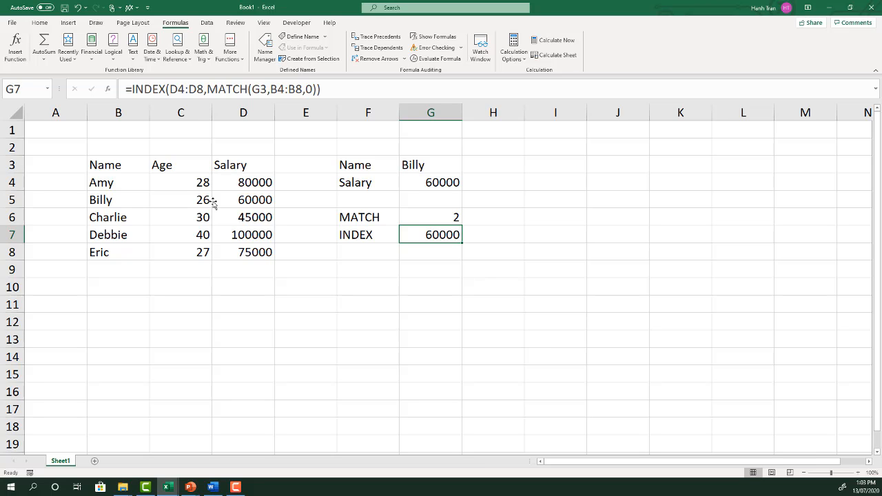
Enter the label XLOOKUP in cell F9, two rows below the INDEX label
{"action": "left_click", "coordinate": [344, 265]}
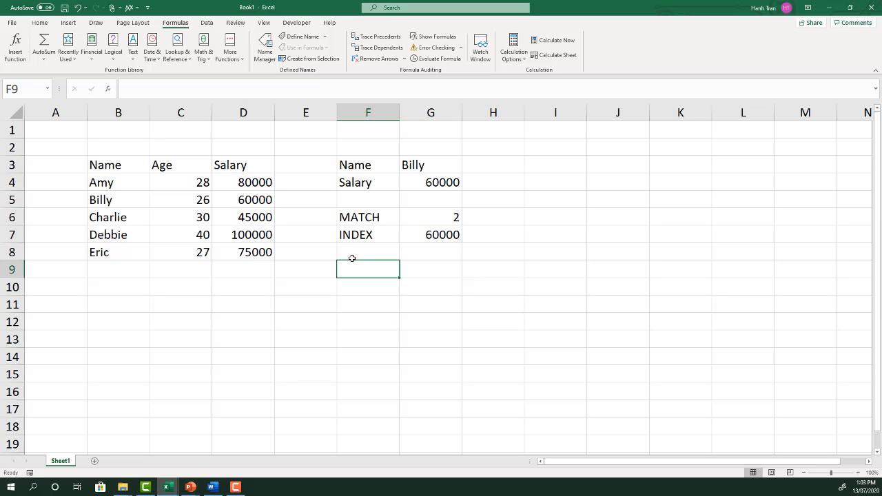
{"action": "type", "text": "XLOOKUP"}
{"action": "key", "text": "Return"}
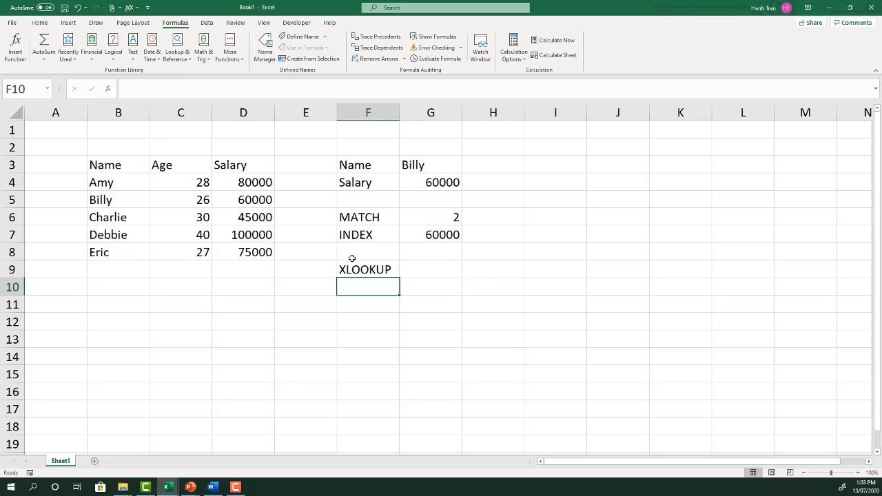
Enter =XLOOKUP(G3,B4:B8,D4:D8) in G9 to return the salary for the lookup name
{"action": "key", "text": "Up"}
{"action": "key", "text": "Right"}
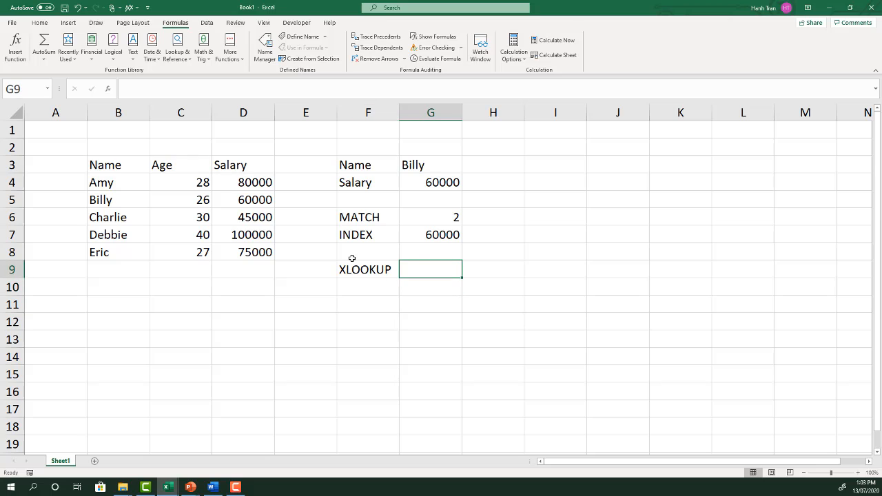
{"action": "type", "text": "=xlookup("}
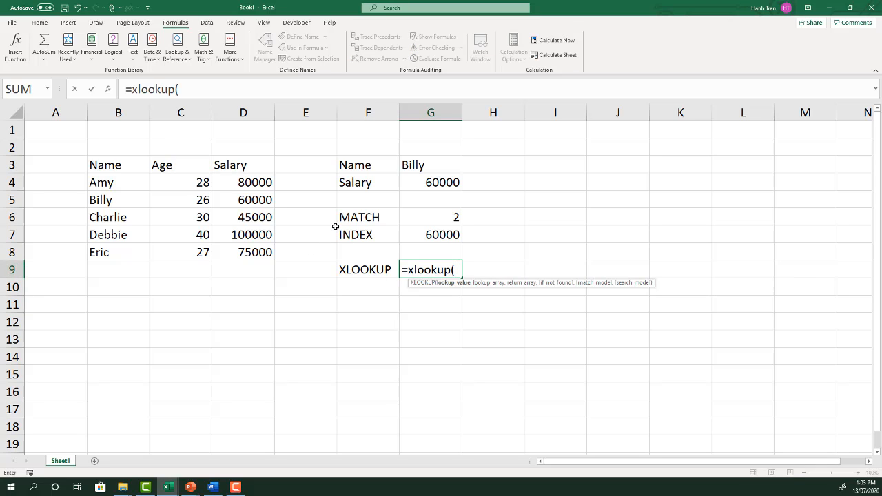
{"action": "left_click", "coordinate": [406, 161]}
{"action": "type", "text": ","}
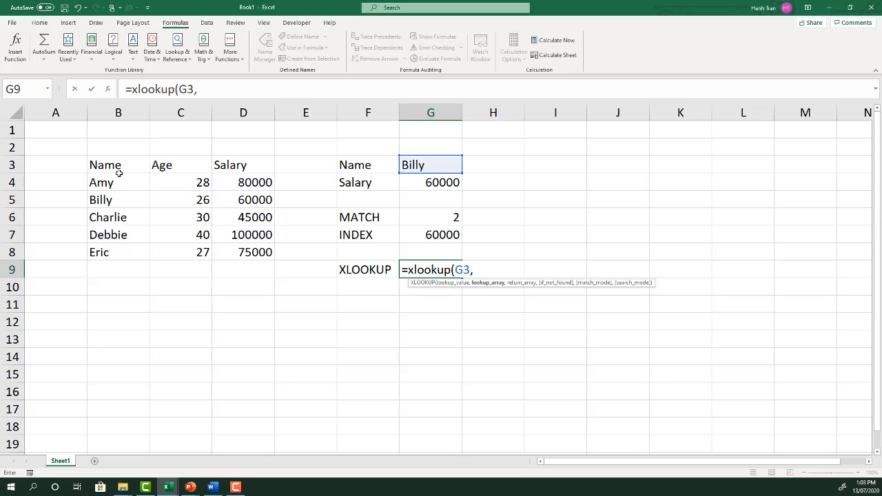
{"action": "left_click_drag", "start_coordinate": [117, 180], "coordinate": [118, 253]}
{"action": "type", "text": ","}
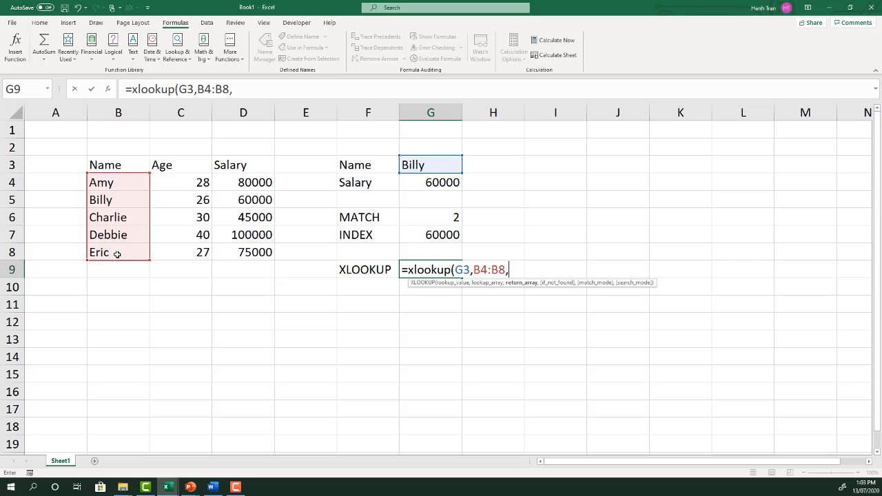
{"action": "left_click_drag", "start_coordinate": [229, 182], "coordinate": [225, 256]}
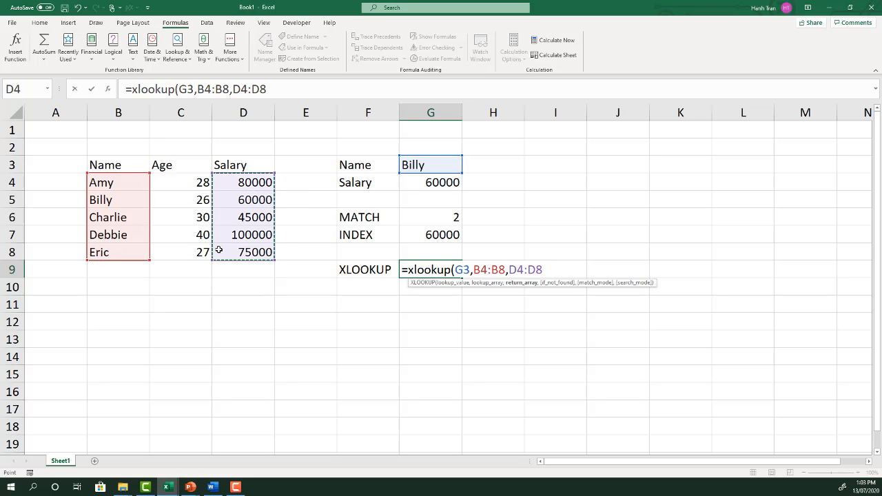
{"action": "type", "text": ")"}
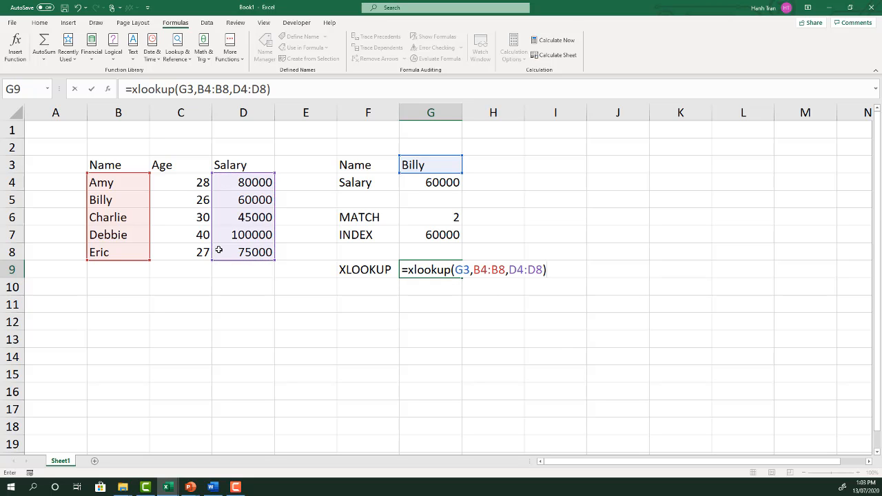
{"action": "key", "text": "ctrl+Return"}
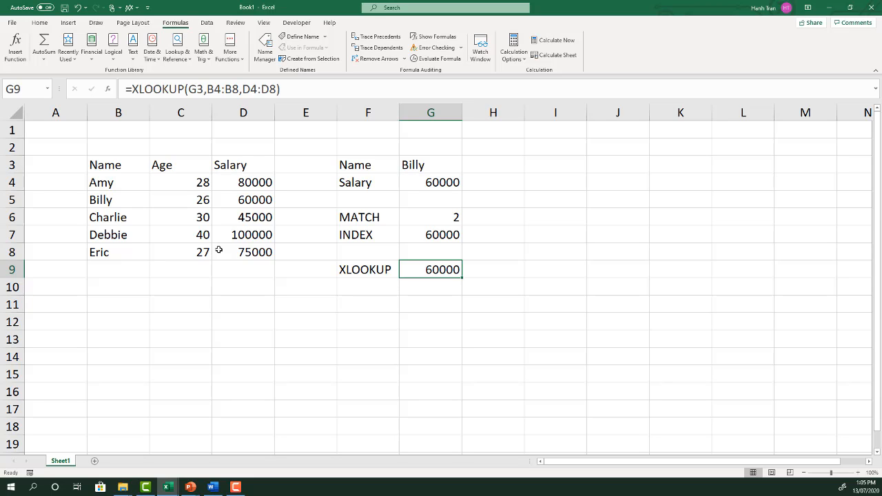
Add a new person in row 9 below the data, with a name, age 22 and salary 35000
{"action": "left_click", "coordinate": [136, 274]}
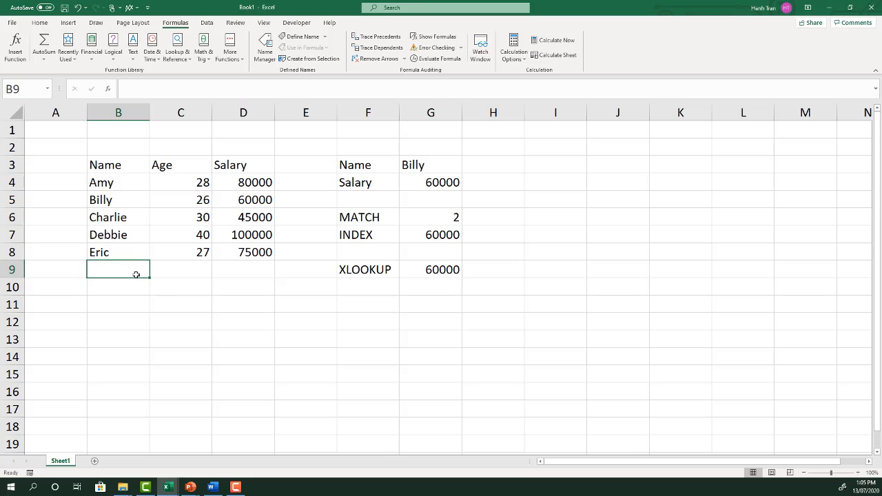
{"action": "type", "text": "Faye"}
{"action": "key", "text": "Tab"}
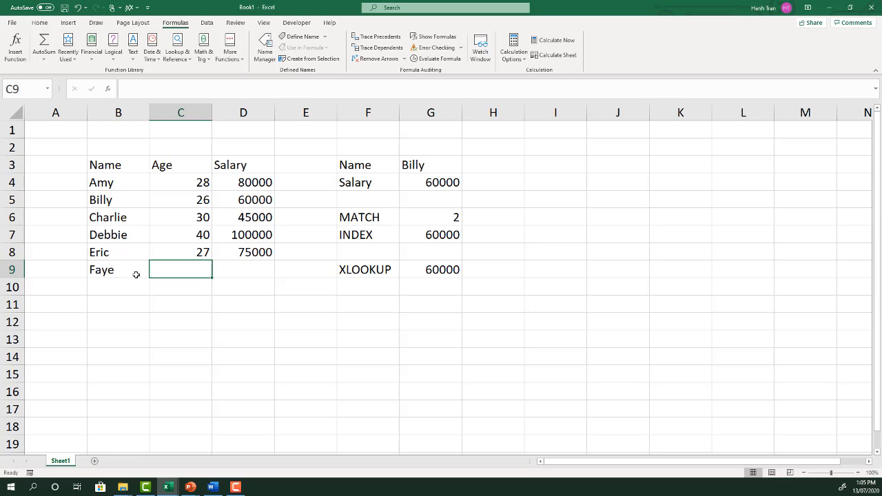
{"action": "type", "text": "22"}
{"action": "key", "text": "Tab"}
{"action": "type", "text": "3"}
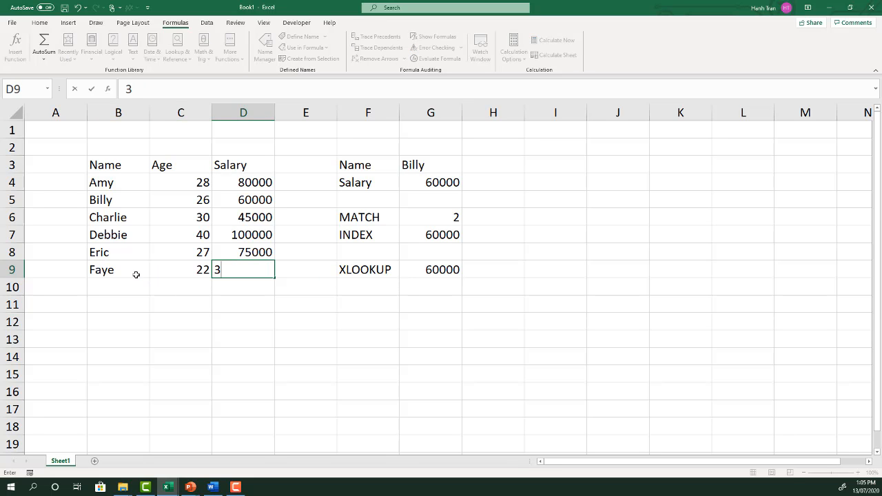
{"action": "type", "text": "5000"}
{"action": "key", "text": "Return"}
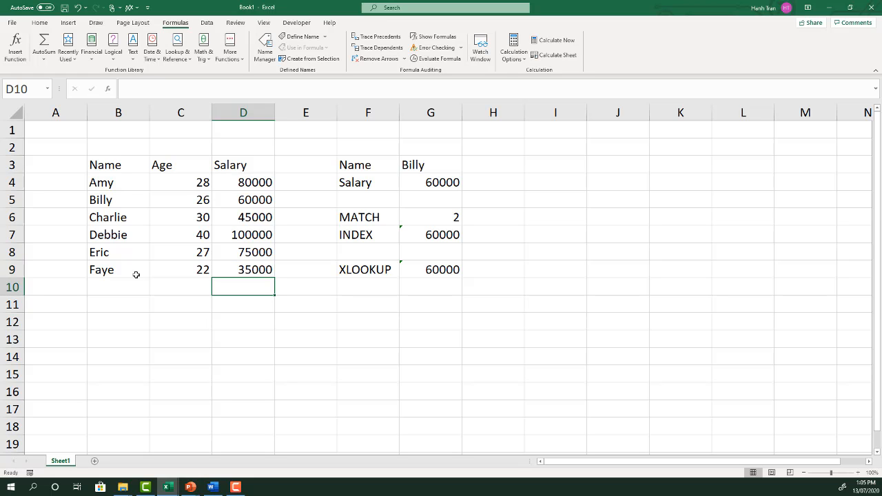
Change the lookup name in G3 to the newly added person's name to test the lookup formulas
{"action": "left_click", "coordinate": [414, 162]}
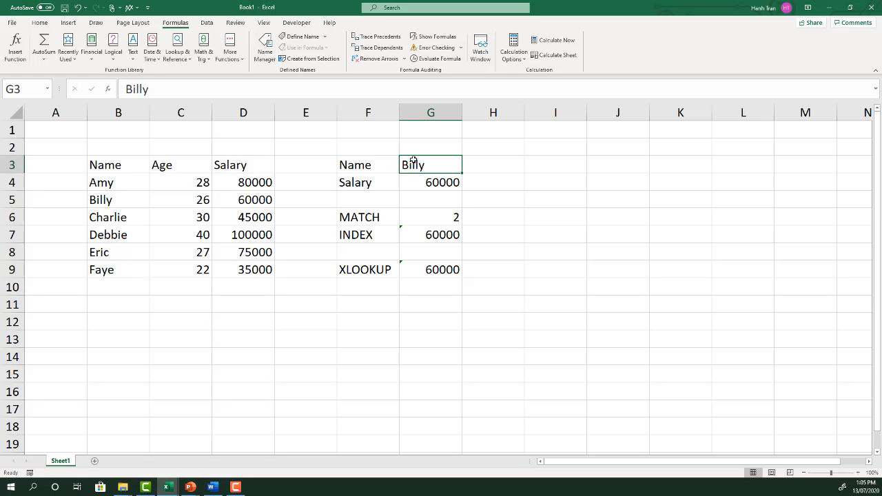
{"action": "type", "text": "Faye"}
{"action": "key", "text": "Return"}
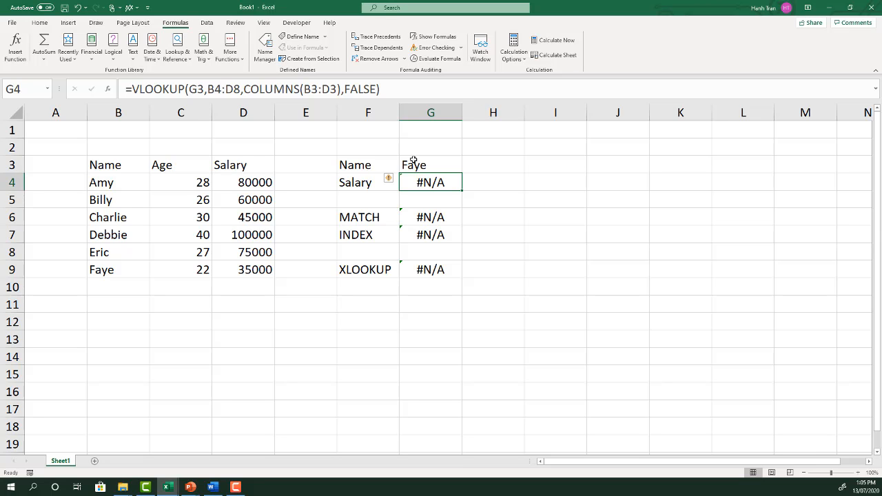
Undo the lookup name change in G3 and the entries for the new person in row 9
{"action": "key", "text": "ctrl+z"}
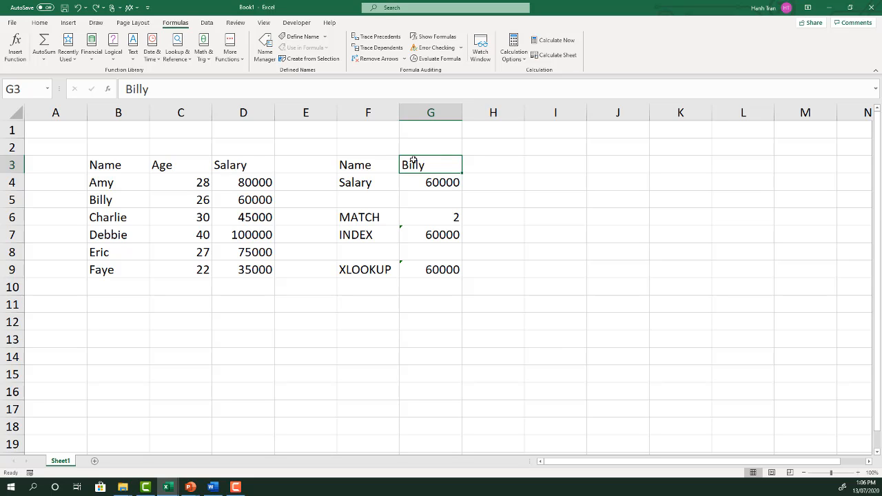
{"action": "key", "text": "ctrl+z"}
{"action": "key", "text": "ctrl+z"}
{"action": "key", "text": "ctrl+z"}
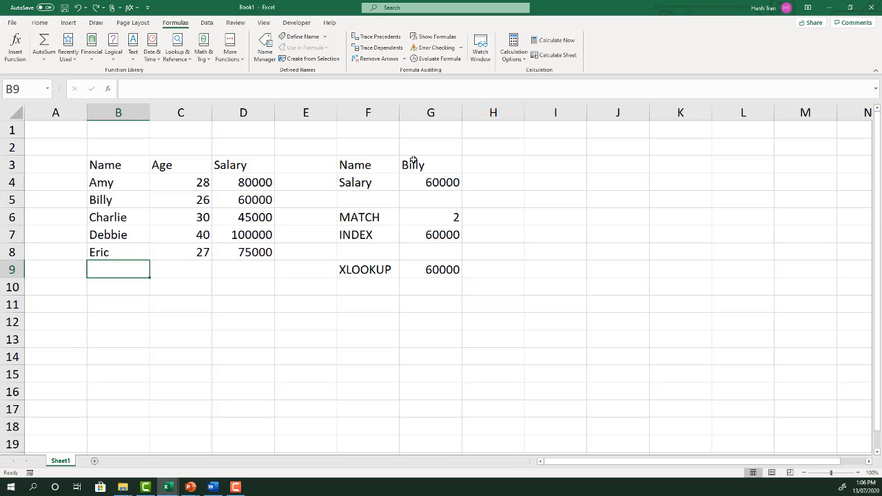
Convert the name, age and salary data in B3:D8 into a table with headers
{"action": "left_click", "coordinate": [147, 186]}
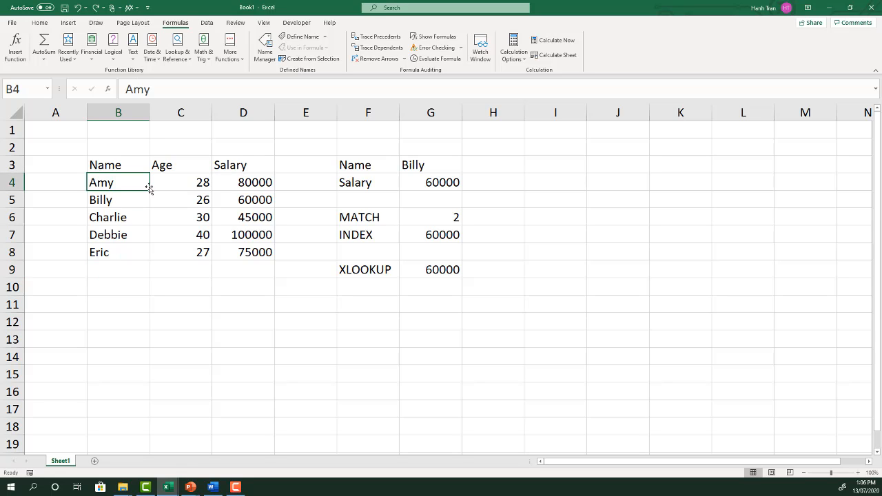
{"action": "left_click_drag", "start_coordinate": [112, 165], "coordinate": [240, 248]}
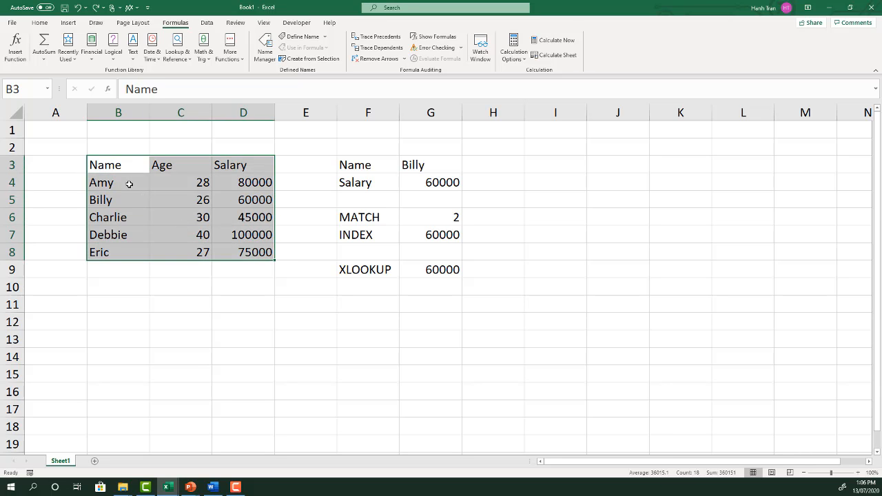
{"action": "left_click", "coordinate": [132, 171]}
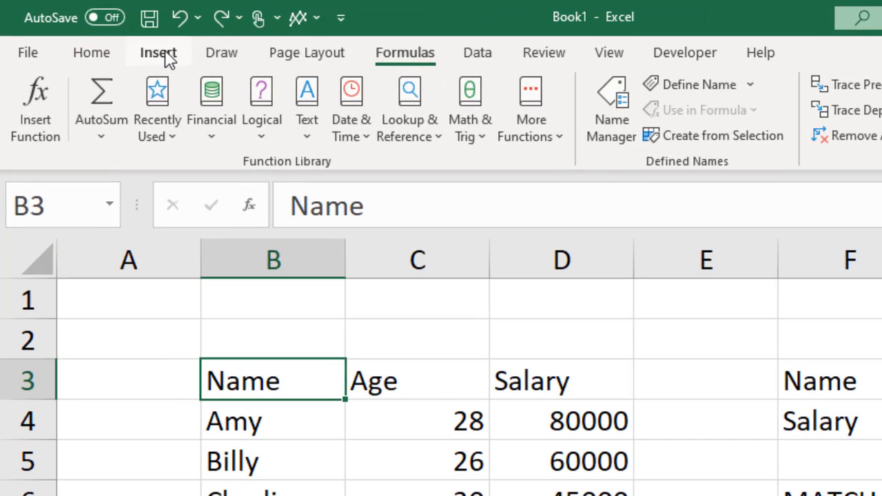
{"action": "left_click", "coordinate": [138, 49]}
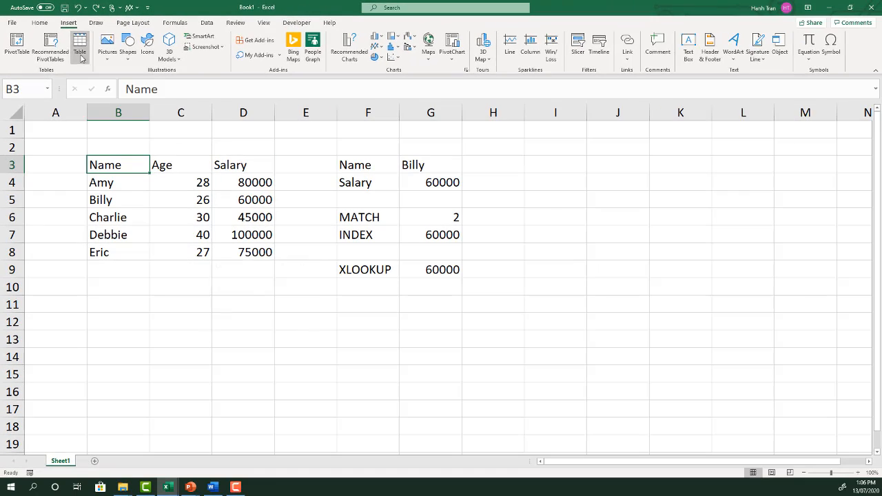
{"action": "left_click", "coordinate": [109, 75]}
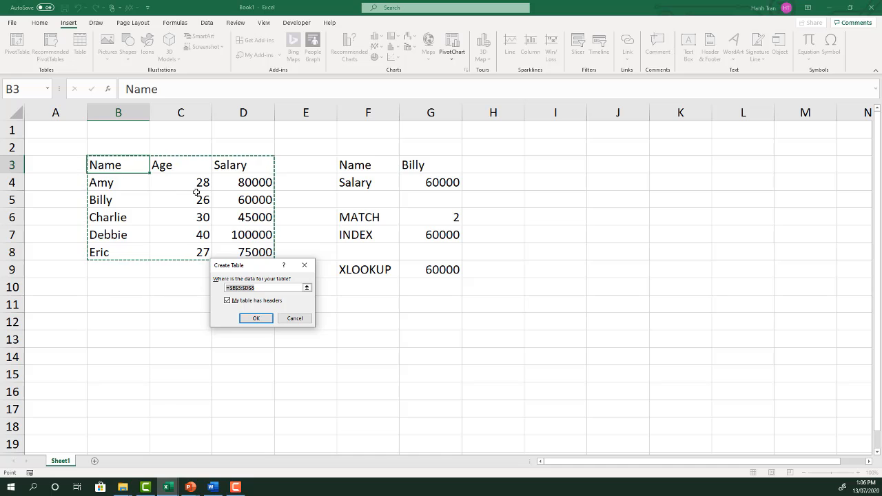
{"action": "left_click", "coordinate": [253, 318]}
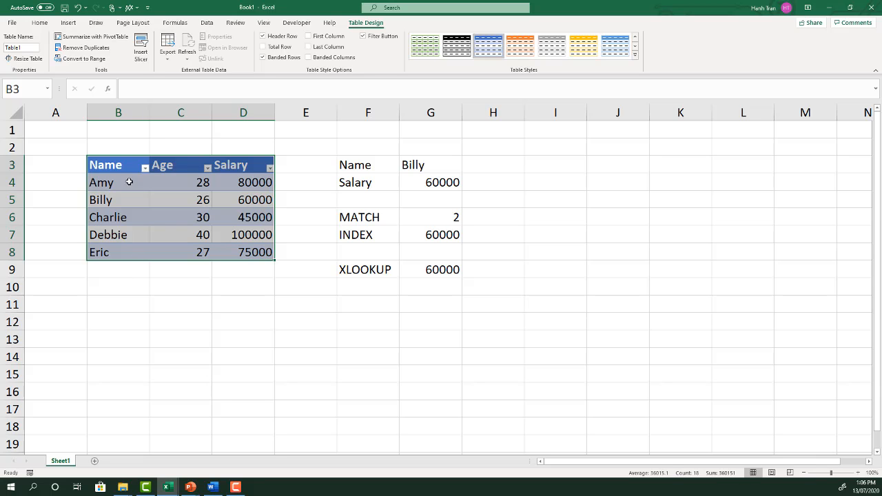
Add a new person in row 9 directly below the table, with a name, age 22 and salary 35000
{"action": "left_click_drag", "start_coordinate": [126, 182], "coordinate": [247, 250]}
{"action": "left_click", "coordinate": [114, 271]}
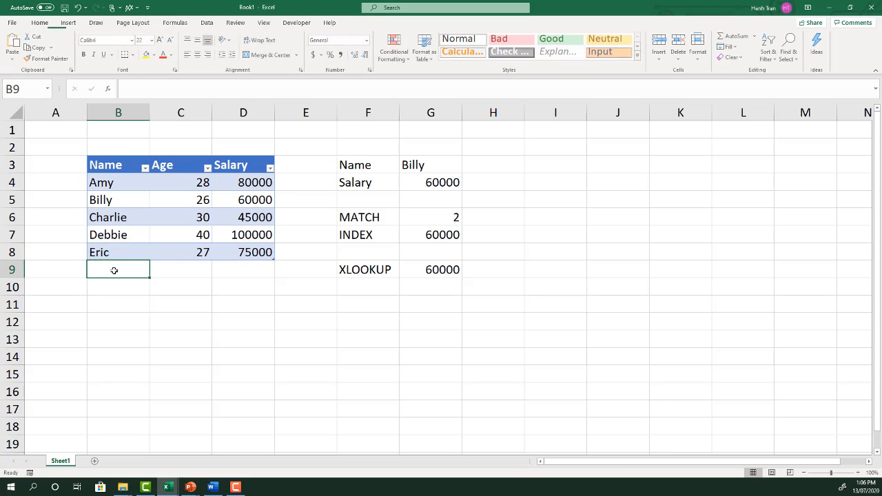
{"action": "type", "text": "Faye"}
{"action": "key", "text": "Tab"}
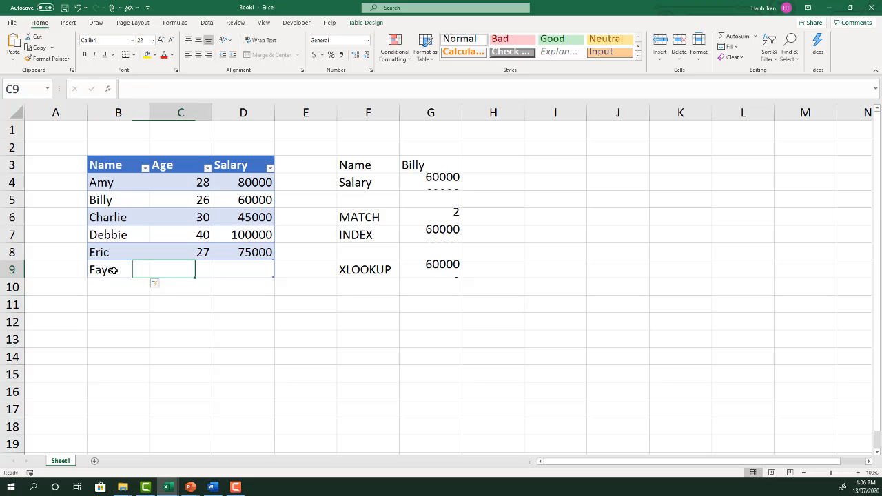
{"action": "type", "text": "22"}
{"action": "key", "text": "Tab"}
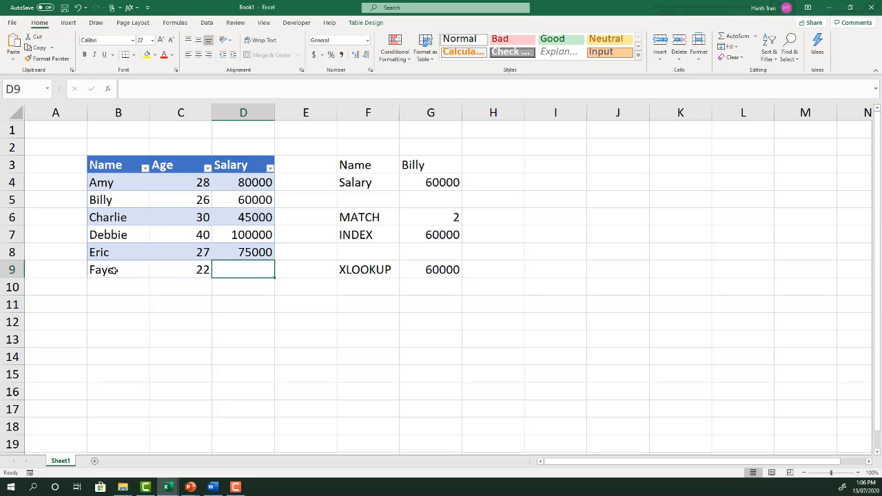
{"action": "type", "text": "35000"}
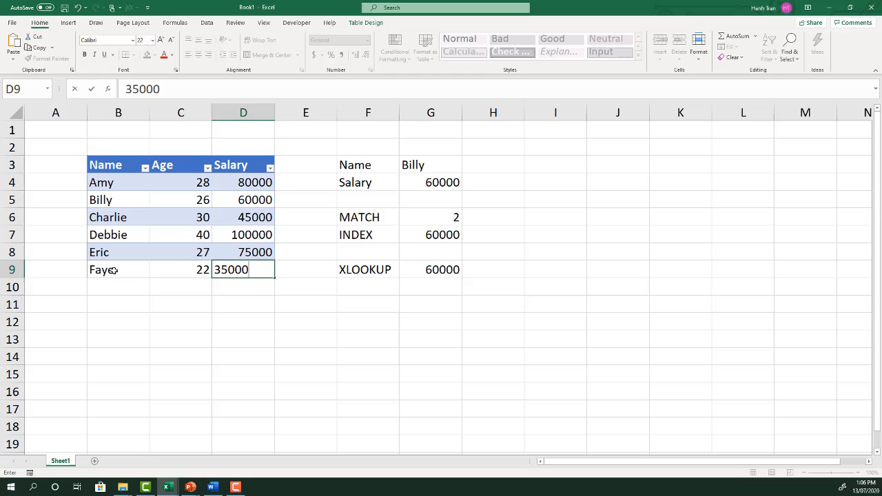
{"action": "key", "text": "Return"}
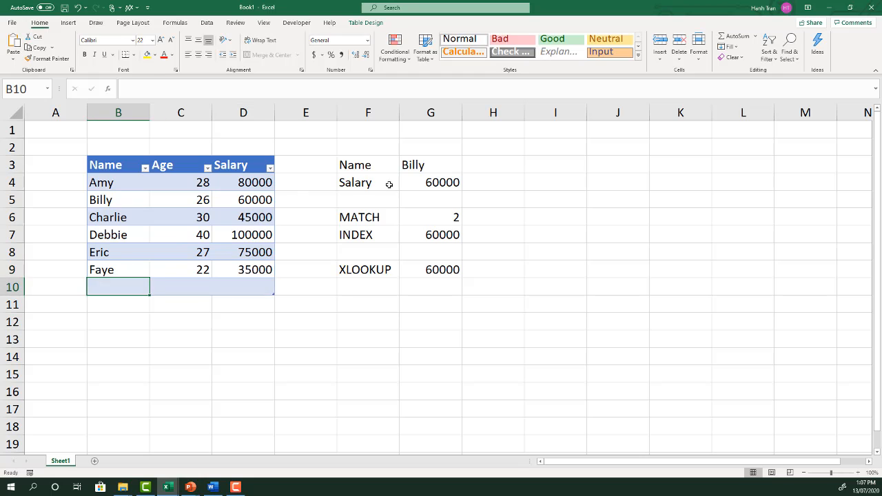
Change the lookup name in G3 to the newly added person's name and check the XLOOKUP formula in G9
{"action": "left_click", "coordinate": [440, 159]}
{"action": "type", "text": "Faye"}
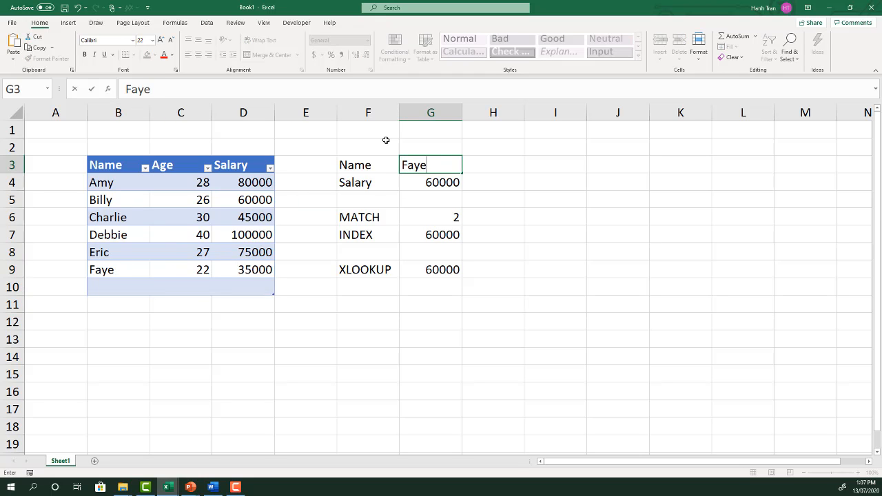
{"action": "key", "text": "Return"}
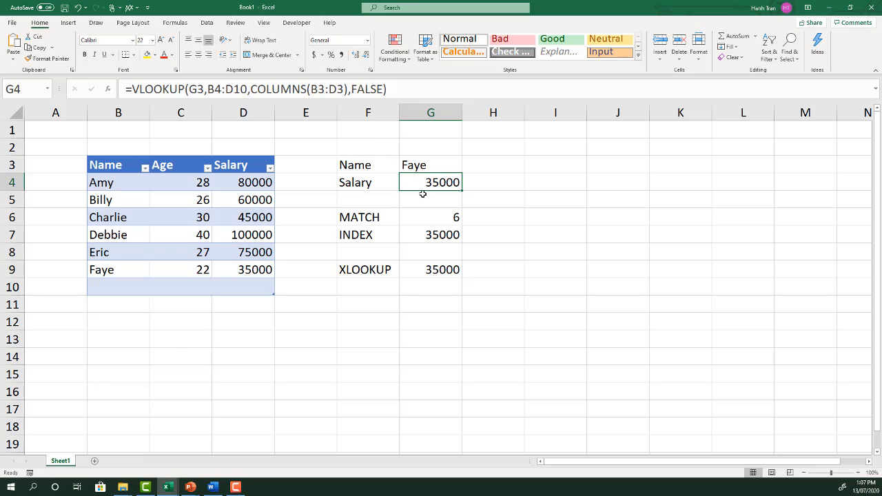
{"action": "left_click", "coordinate": [427, 268]}
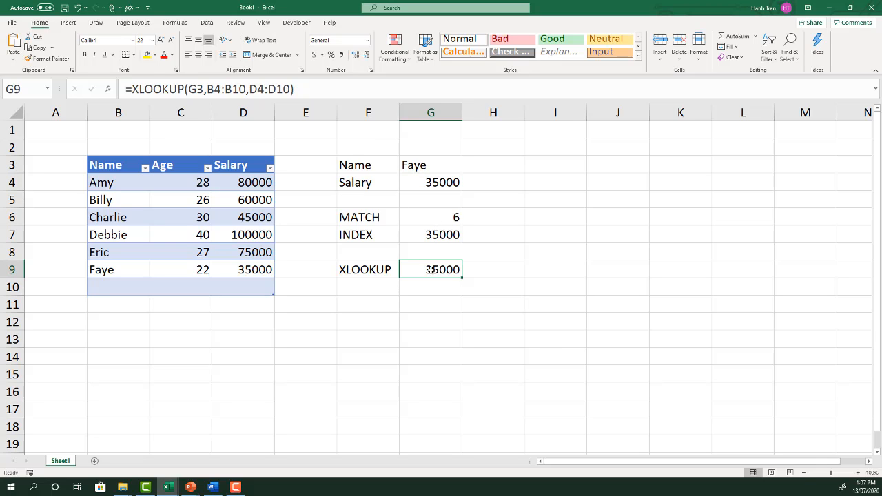
{"action": "double_click", "coordinate": [417, 269]}
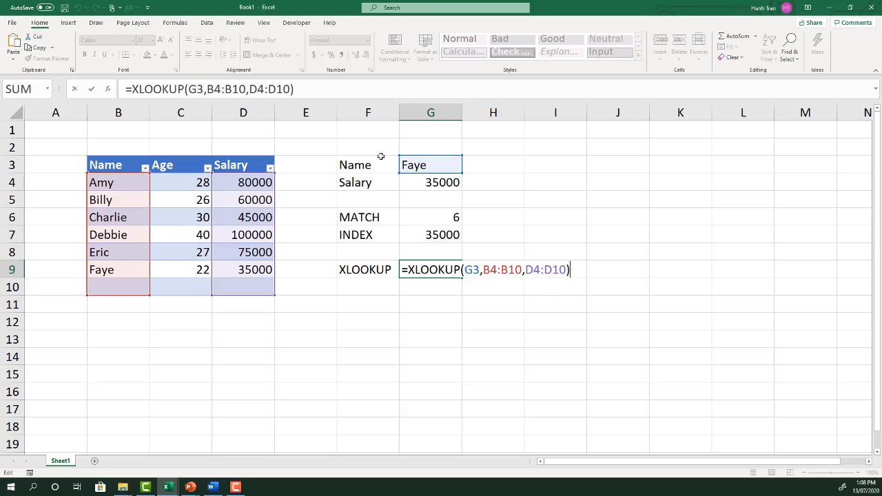
{"action": "key", "text": "ctrl+Return"}
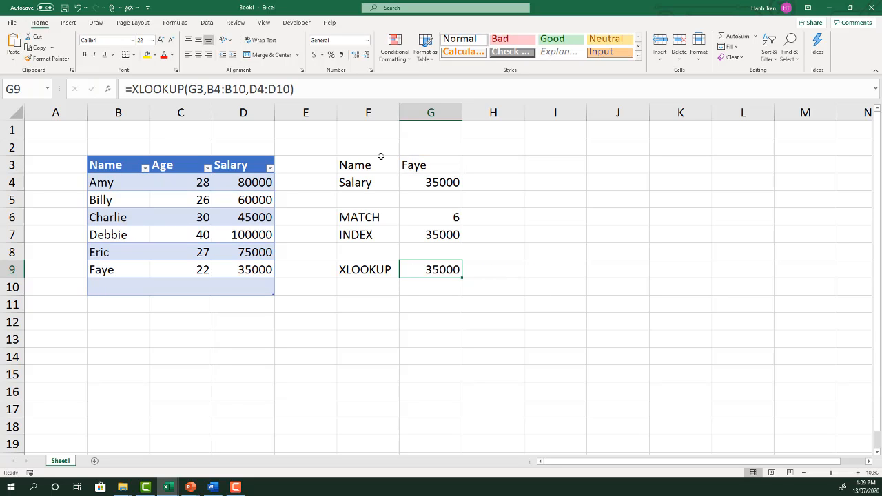
Switch to the "Plebs vs Pros - model start" workbook and review its rows from Revenue to Total Depreciation
{"action": "key", "text": "alt+Tab"}
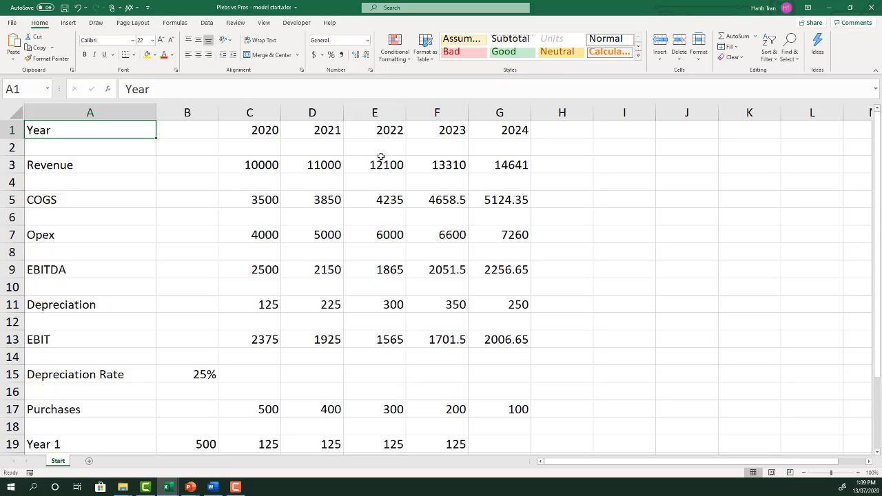
{"action": "left_click", "coordinate": [12, 131]}
{"action": "left_click_drag", "start_coordinate": [12, 166], "coordinate": [27, 336]}
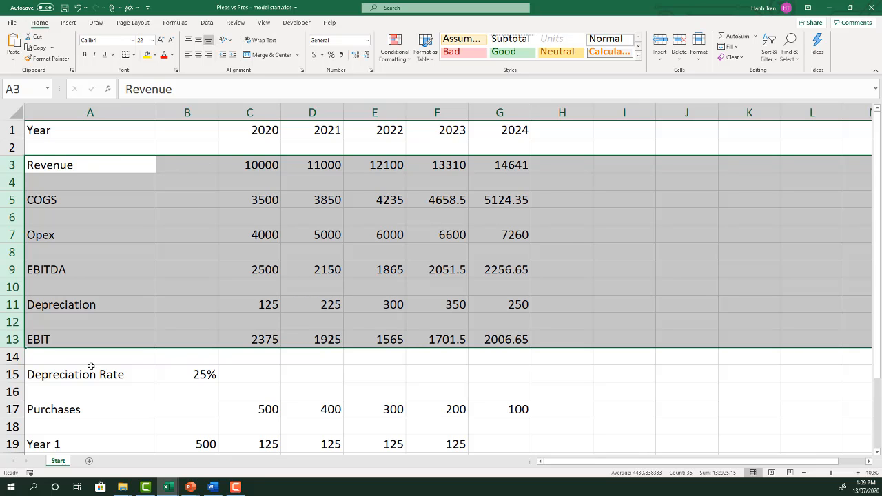
{"action": "scroll", "coordinate": [91, 366], "scroll_direction": "down", "scroll_amount": 3}
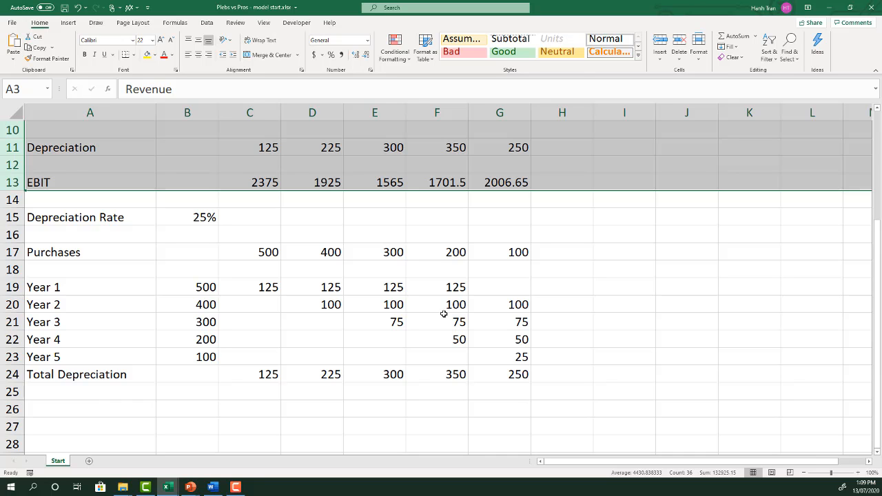
{"action": "scroll", "coordinate": [444, 312], "scroll_direction": "up", "scroll_amount": 3}
{"action": "left_click", "coordinate": [87, 160]}
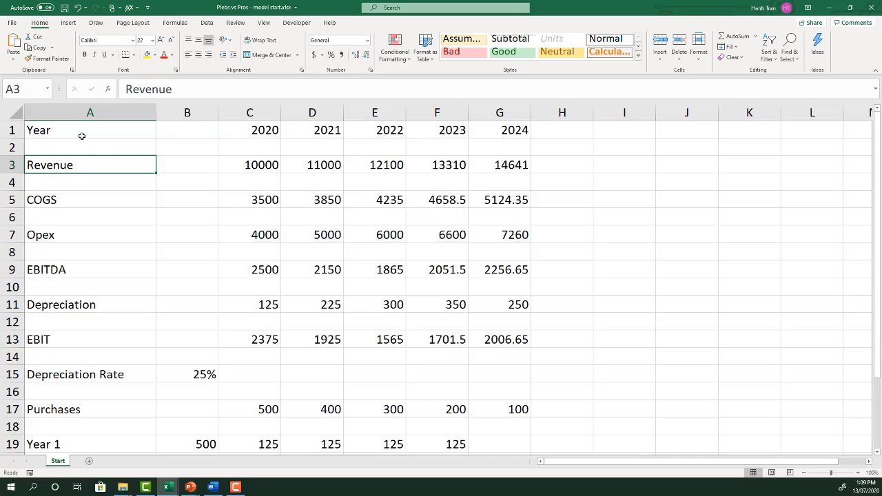
{"action": "left_click", "coordinate": [100, 132]}
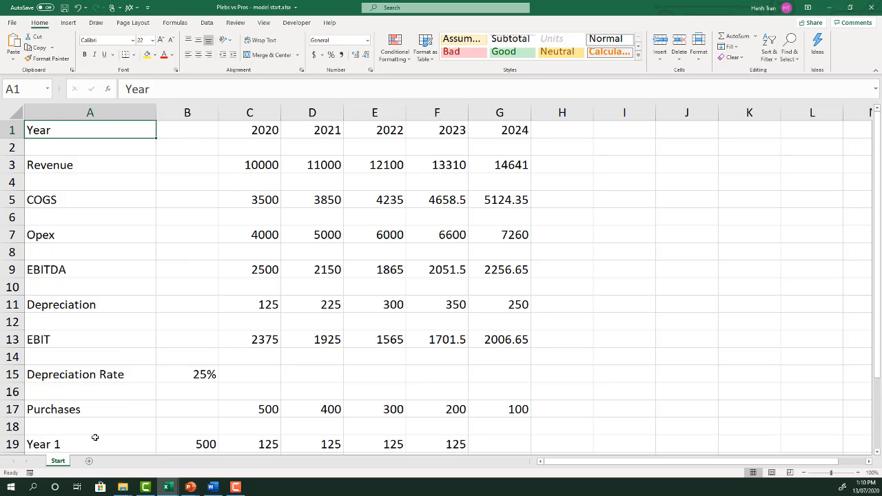
Add a new worksheet and copy the entire contents of the Start sheet into it
{"action": "left_click", "coordinate": [89, 461]}
{"action": "left_click", "coordinate": [58, 461]}
{"action": "left_click", "coordinate": [186, 146]}
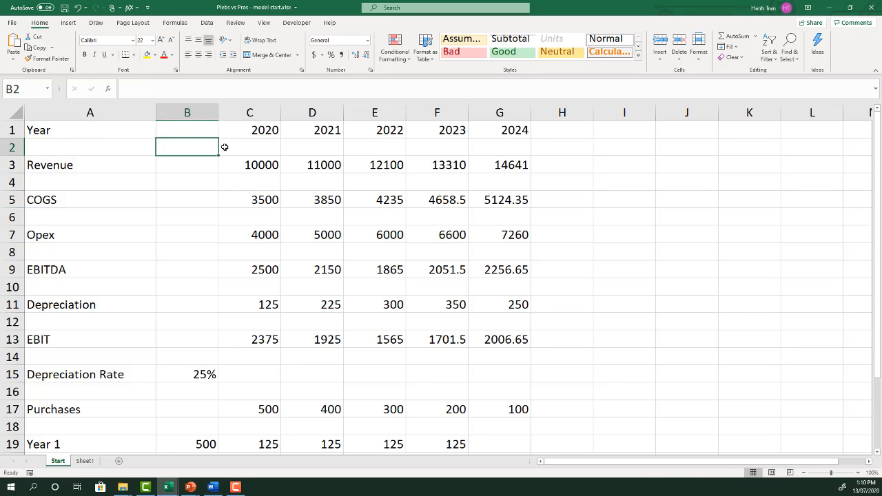
{"action": "key", "text": "ctrl+a"}
{"action": "key", "text": "ctrl+a"}
{"action": "key", "text": "ctrl+c"}
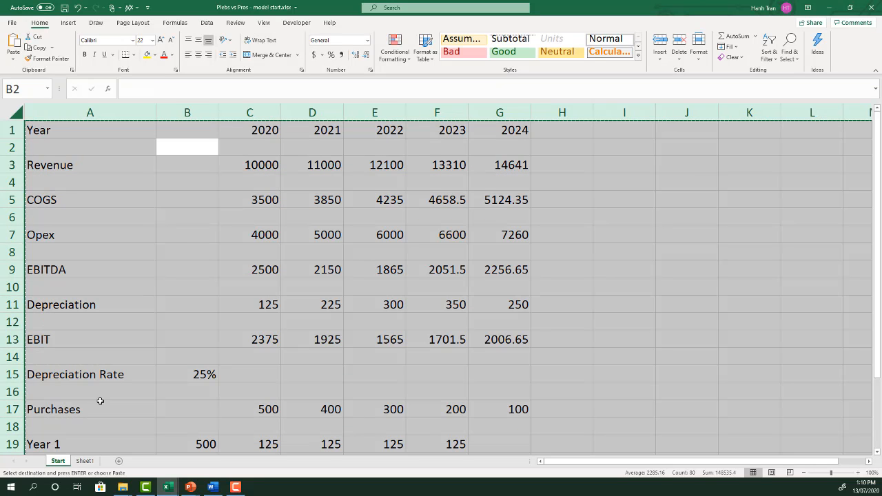
{"action": "left_click", "coordinate": [85, 459]}
{"action": "key", "text": "ctrl+v"}
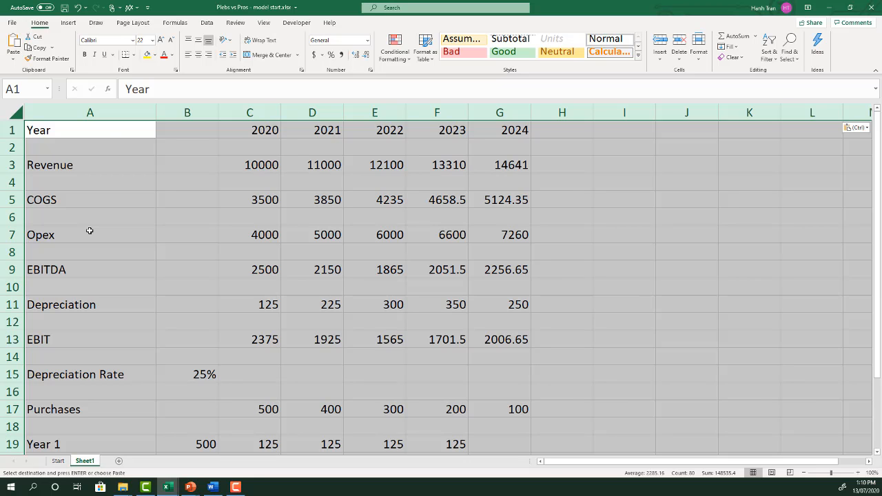
{"action": "left_click", "coordinate": [113, 131]}
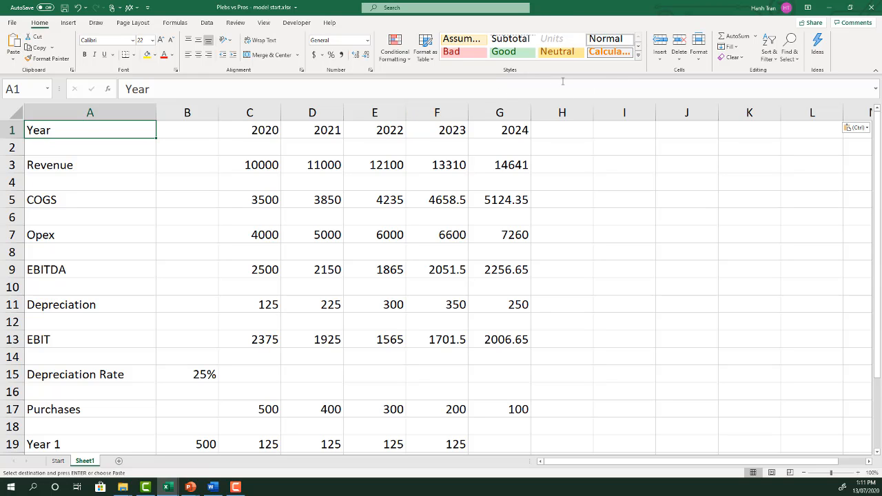
Look over the available cell styles, and hide the gridlines on Sheet1
{"action": "left_click", "coordinate": [639, 55]}
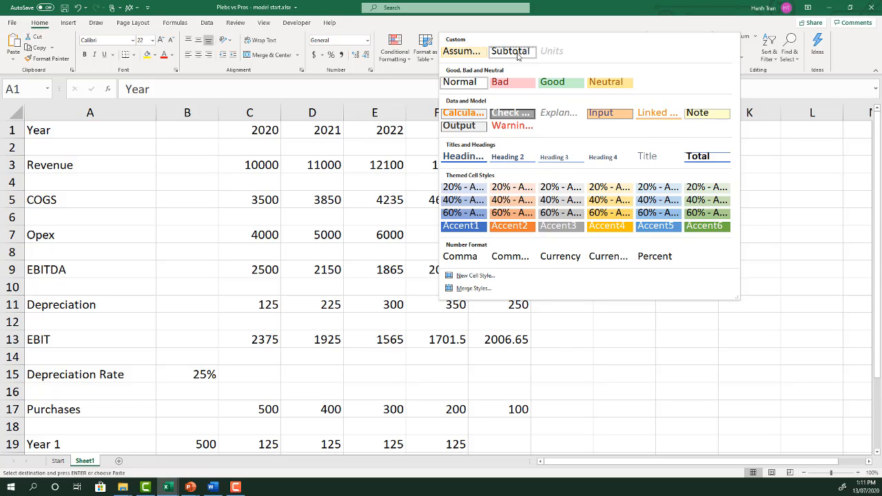
{"action": "left_click", "coordinate": [351, 171]}
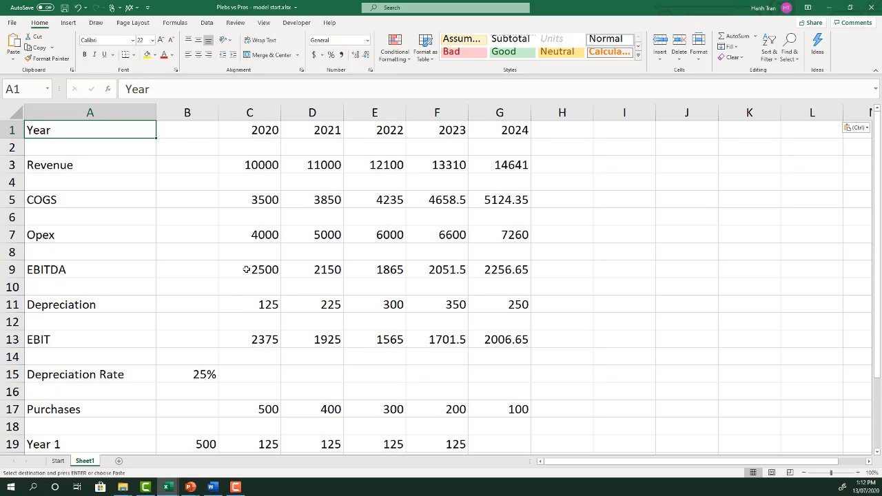
{"action": "left_click", "coordinate": [263, 23]}
{"action": "left_click", "coordinate": [224, 57]}
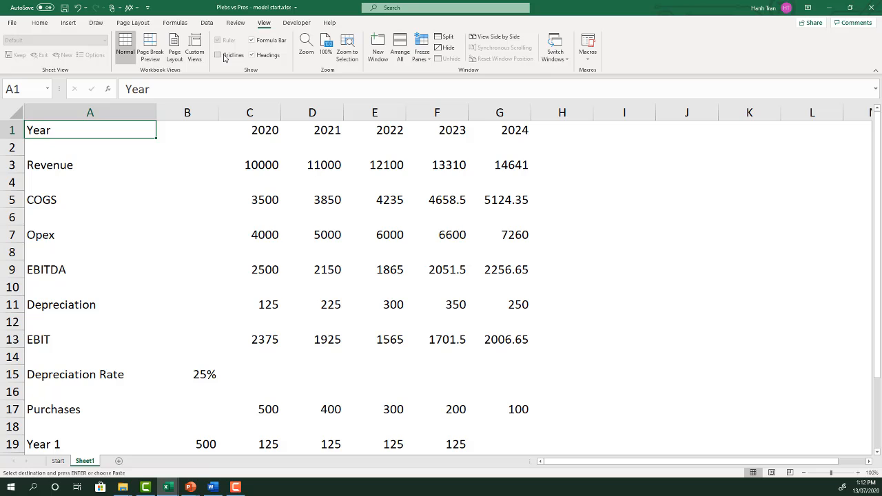
Apply the Subtotal cell style to the EBITDA values in C9:G9
{"action": "left_click_drag", "start_coordinate": [257, 268], "coordinate": [524, 270]}
{"action": "left_click", "coordinate": [39, 22]}
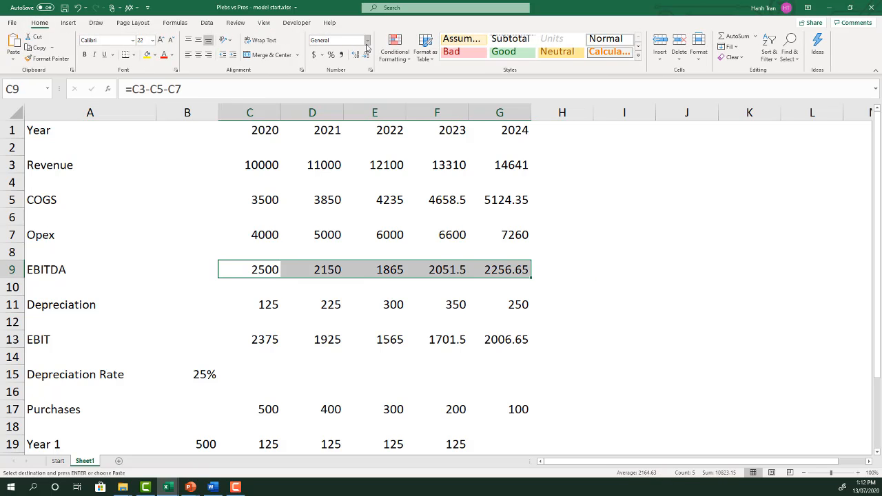
{"action": "key", "text": "Return"}
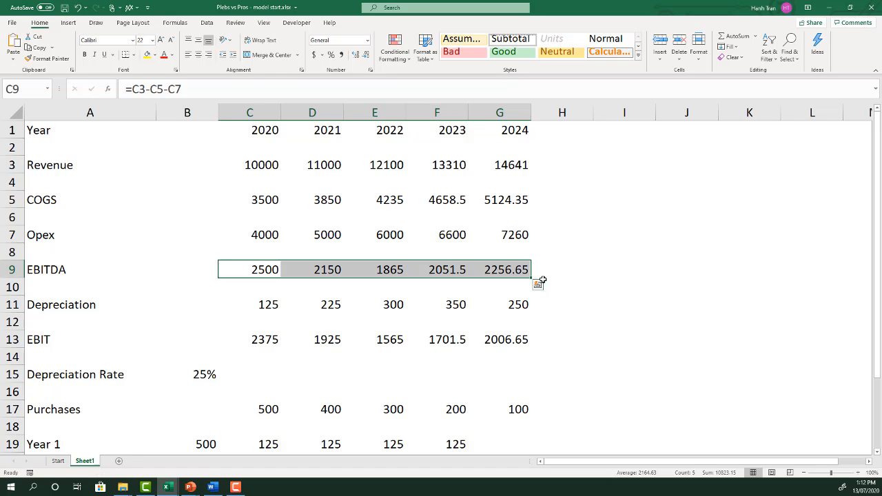
{"action": "key", "text": "ctrl+c"}
{"action": "left_click", "coordinate": [255, 318]}
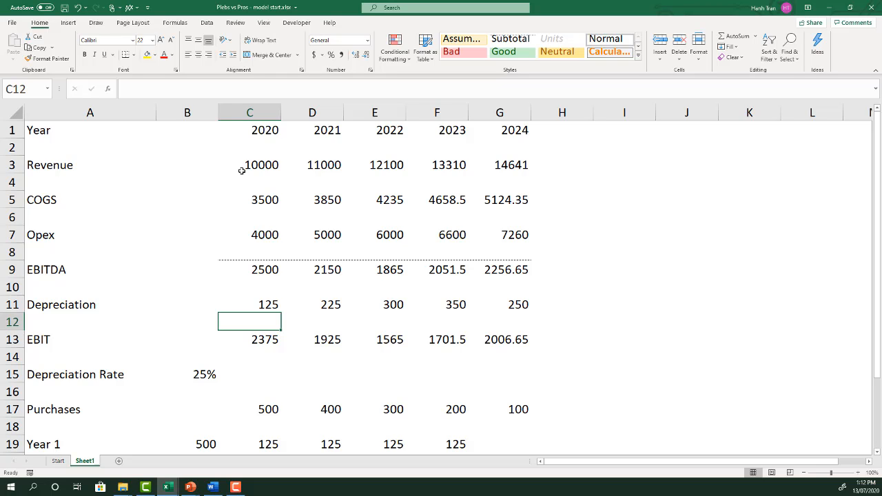
Apply the Subtotal cell style to the EBIT values in C13:G13 and the Total Depreciation values in C24:G24
{"action": "left_click_drag", "start_coordinate": [246, 337], "coordinate": [513, 340]}
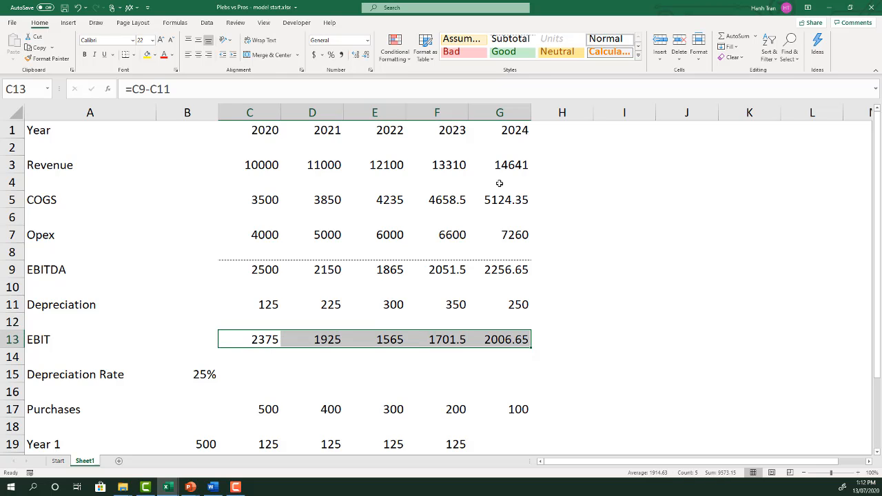
{"action": "scroll", "coordinate": [325, 302], "scroll_direction": "down", "scroll_amount": 2}
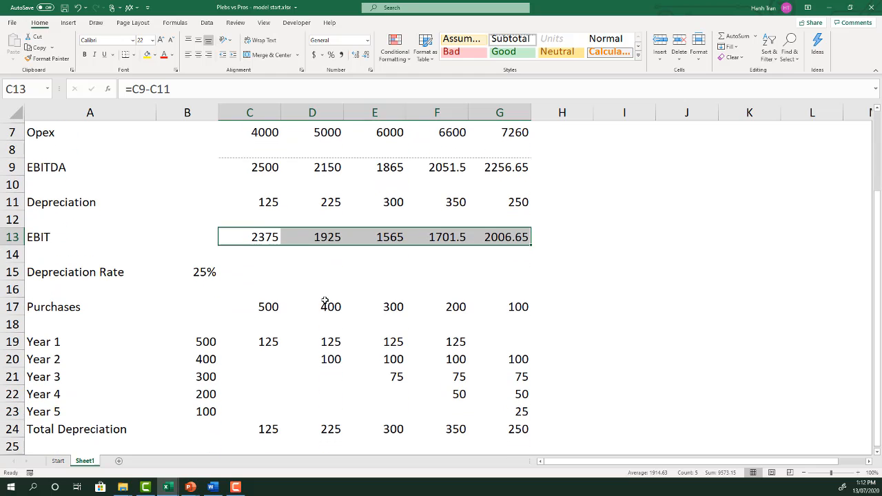
{"action": "left_click_drag", "start_coordinate": [262, 427], "coordinate": [529, 428]}
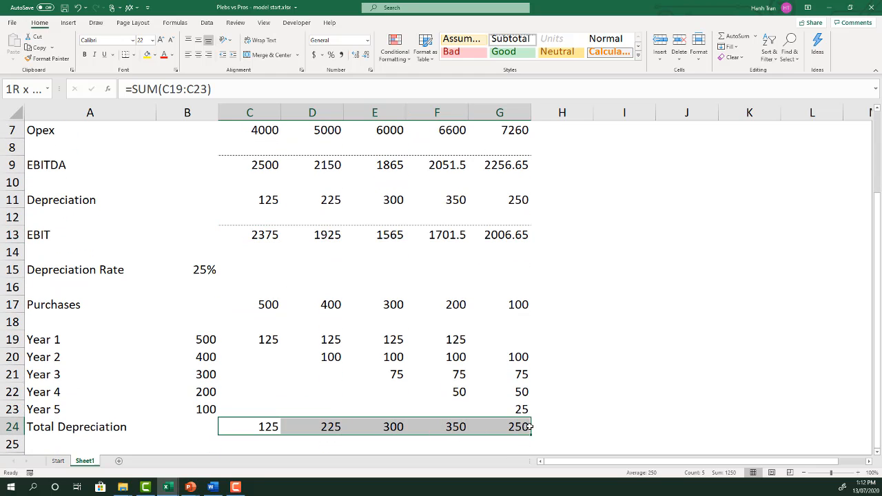
{"action": "left_click", "coordinate": [266, 251]}
{"action": "scroll", "coordinate": [153, 242], "scroll_direction": "up", "scroll_amount": 2}
{"action": "left_click", "coordinate": [147, 239]}
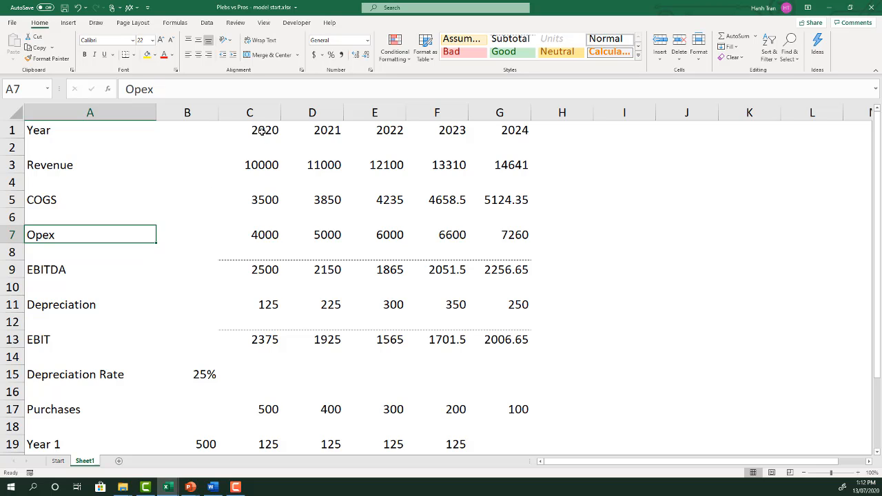
Examine the Year and Revenue rows to tell hard-coded inputs from formulas
{"action": "left_click", "coordinate": [255, 167]}
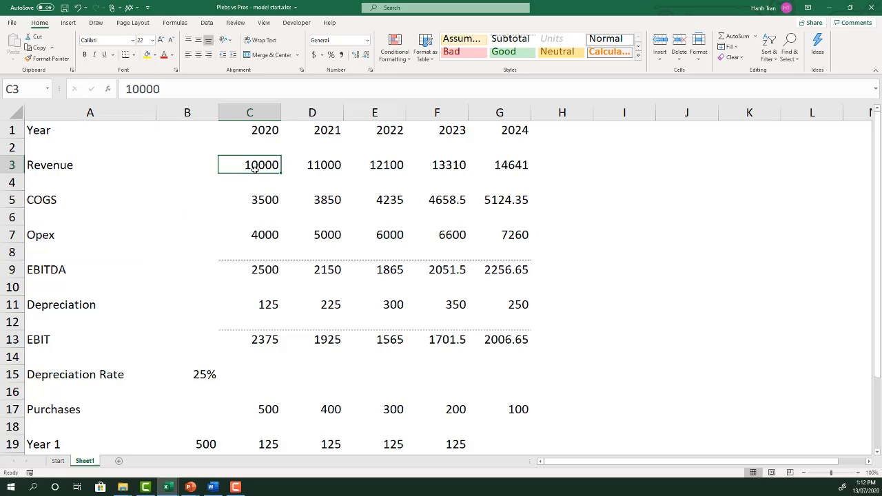
{"action": "left_click", "coordinate": [276, 129]}
{"action": "left_click", "coordinate": [339, 129]}
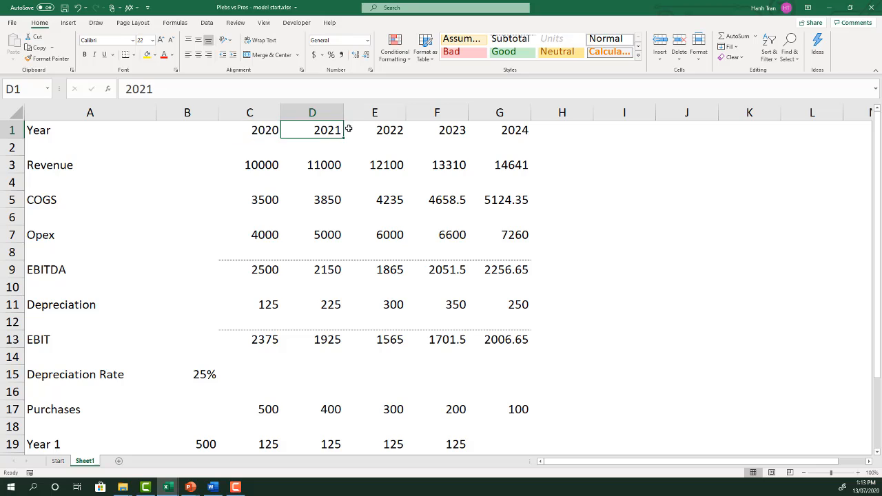
{"action": "left_click", "coordinate": [470, 131]}
{"action": "left_click", "coordinate": [252, 166]}
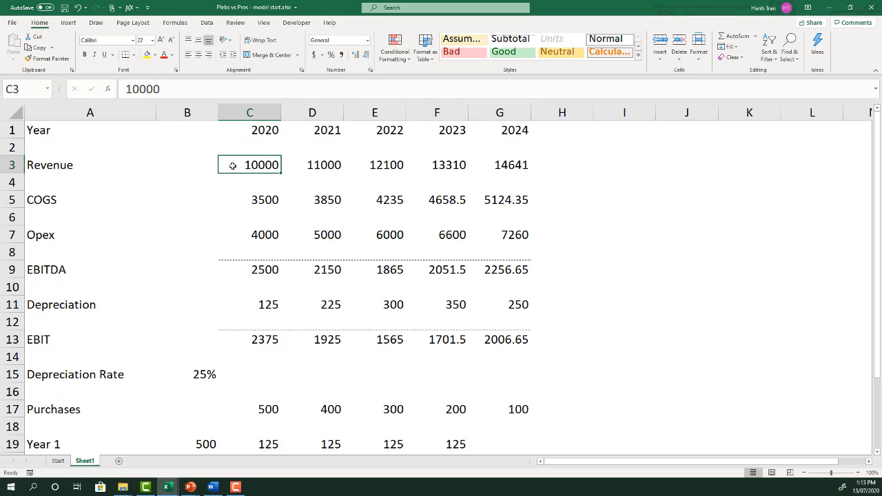
{"action": "left_click", "coordinate": [317, 165]}
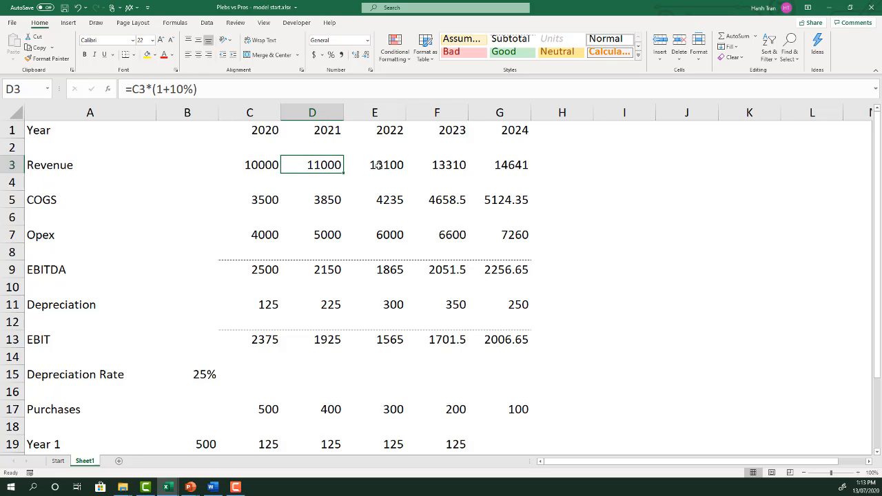
{"action": "left_click", "coordinate": [271, 166]}
Apply the assumption cell style to the years in C1:G1 and the 2020 Revenue value in C3
{"action": "left_click_drag", "start_coordinate": [253, 131], "coordinate": [494, 131]}
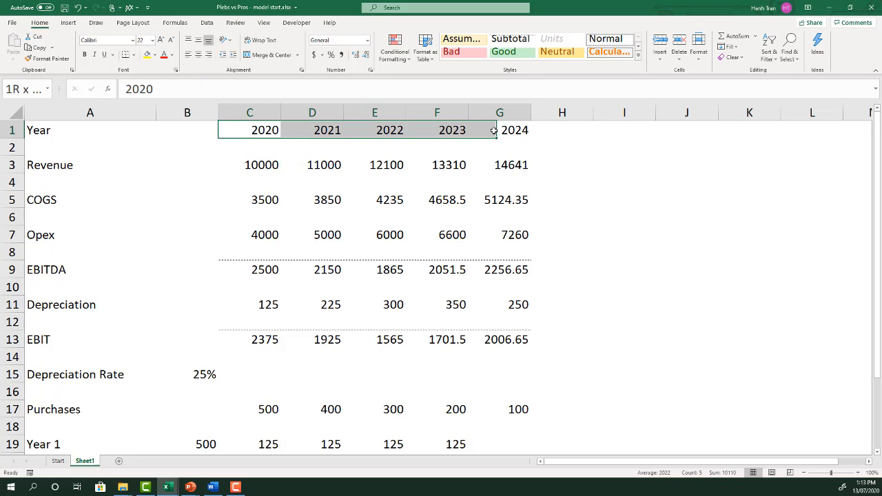
{"action": "left_click", "coordinate": [461, 39]}
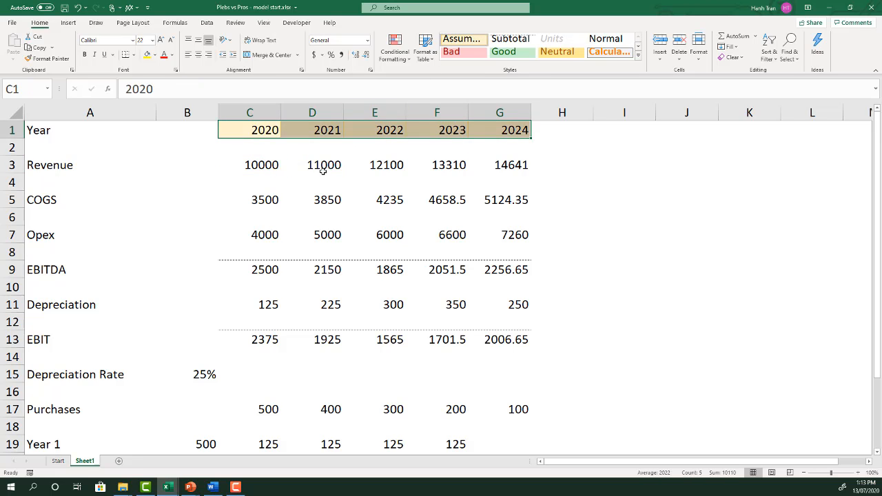
{"action": "left_click", "coordinate": [257, 164]}
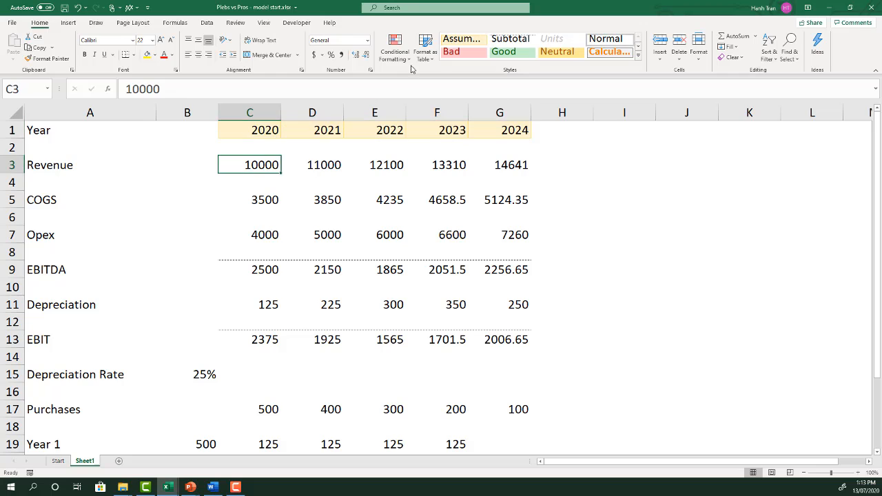
{"action": "left_click", "coordinate": [462, 39]}
{"action": "left_click", "coordinate": [397, 127]}
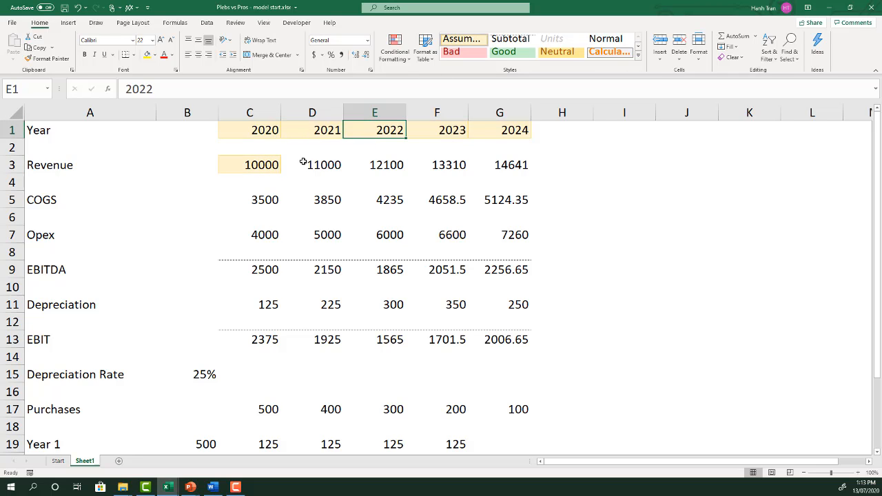
Select all numeric constants on the sheet with Go To Special, excluding text, logicals and errors, and apply the assumption cell style to them
{"action": "left_click", "coordinate": [255, 166]}
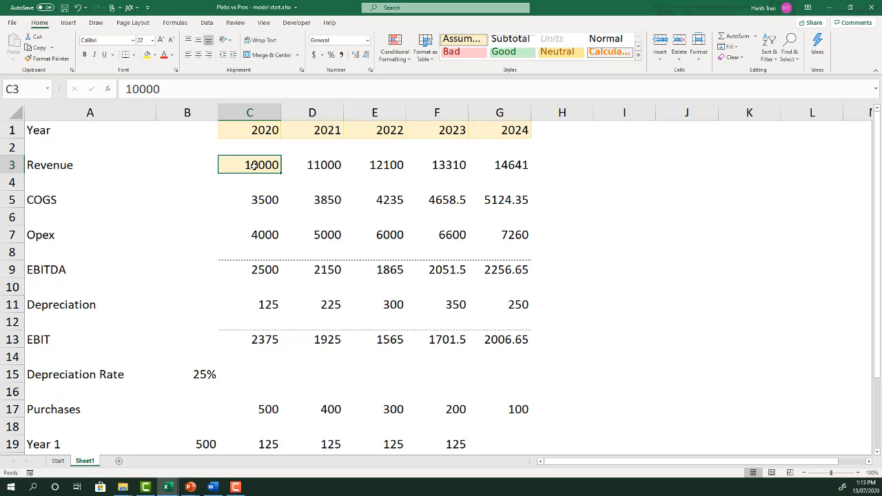
{"action": "key", "text": "F5"}
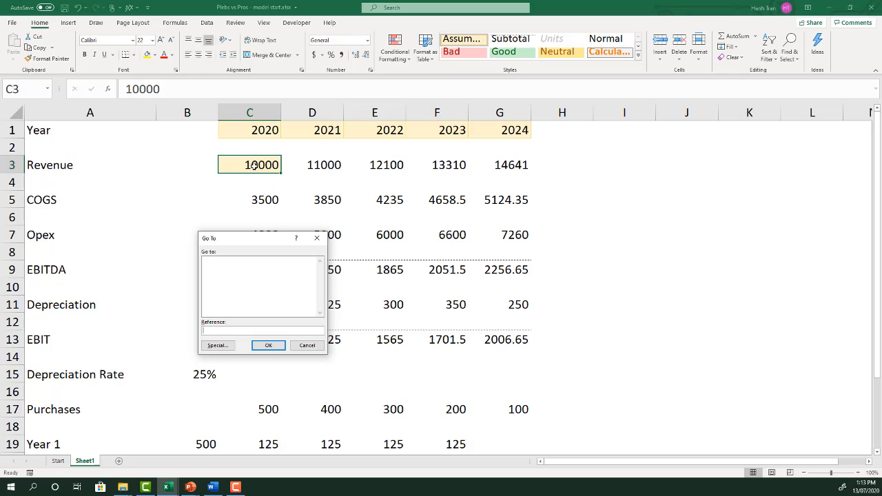
{"action": "left_click", "coordinate": [216, 346]}
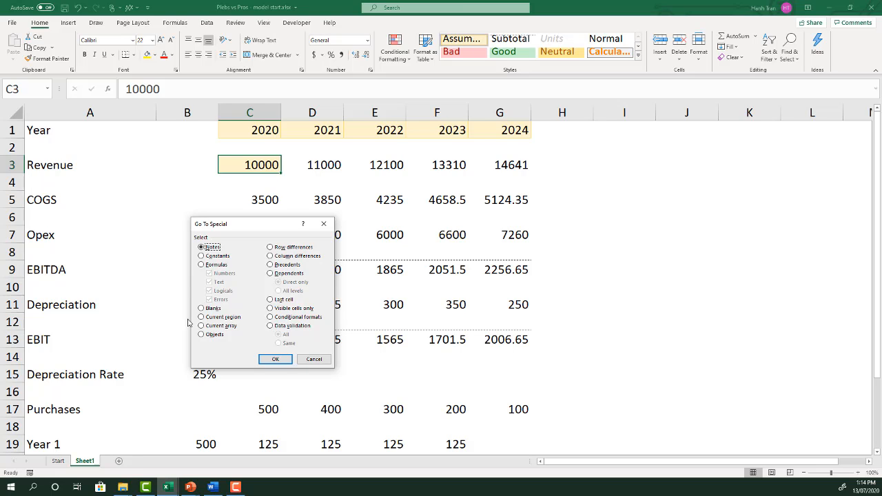
{"action": "left_click", "coordinate": [214, 256]}
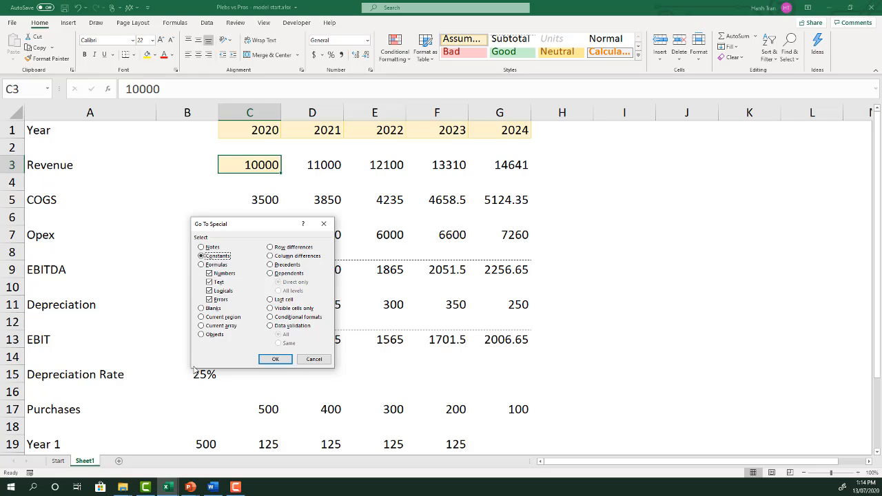
{"action": "left_click", "coordinate": [218, 282]}
{"action": "left_click", "coordinate": [219, 291]}
{"action": "left_click", "coordinate": [219, 300]}
{"action": "left_click", "coordinate": [280, 363]}
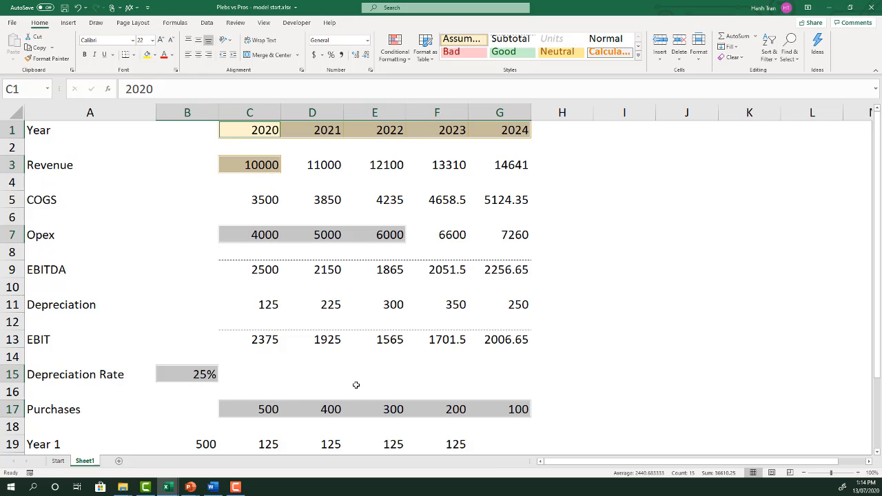
{"action": "left_click", "coordinate": [463, 41]}
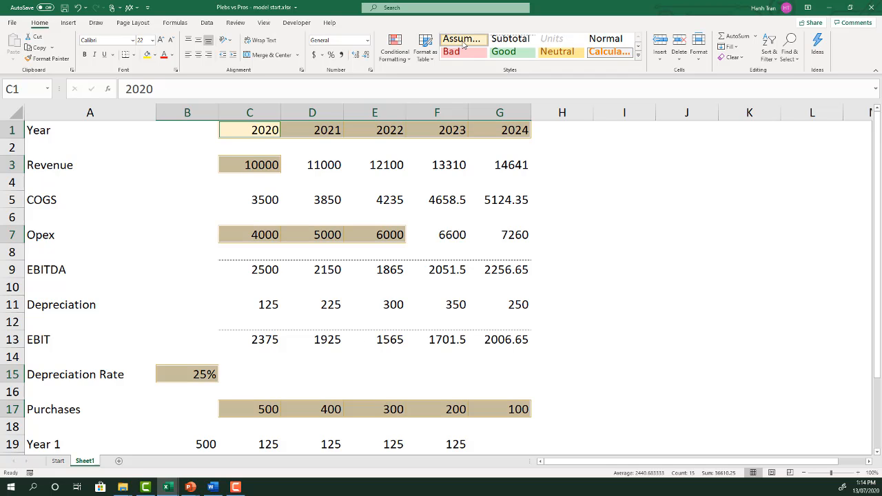
Show the gridlines on Sheet1 again
{"action": "left_click", "coordinate": [189, 377]}
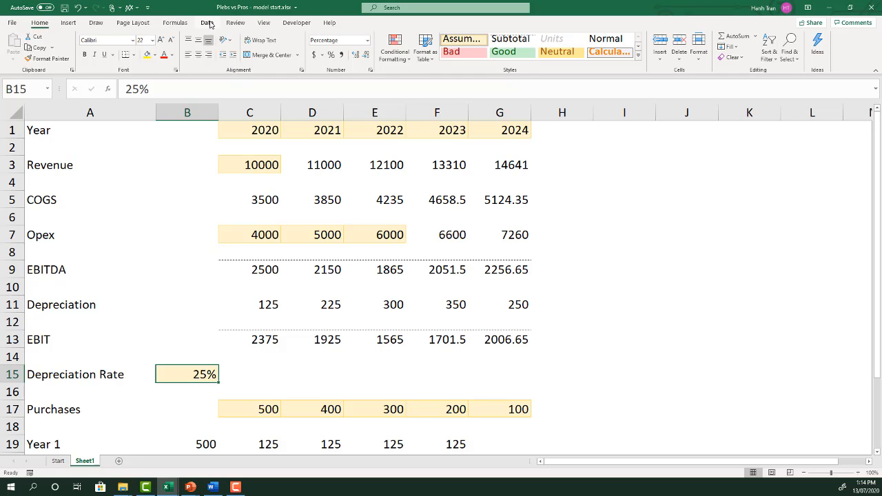
{"action": "left_click", "coordinate": [265, 23]}
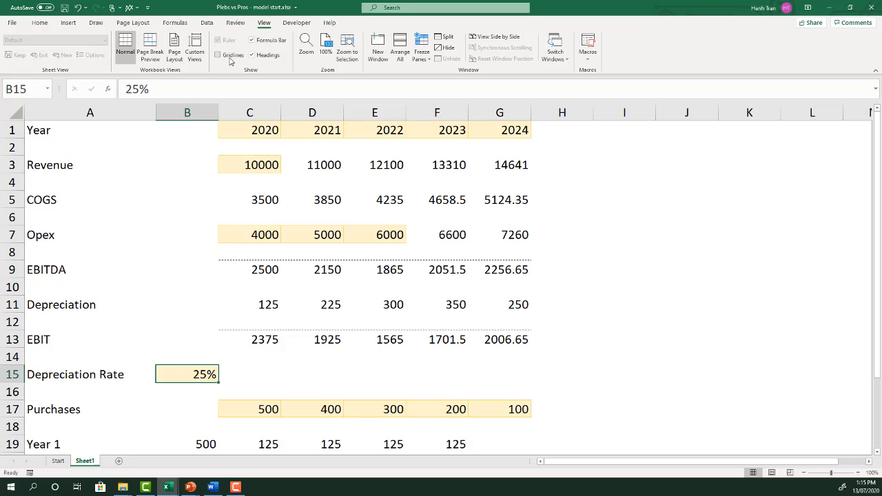
{"action": "left_click", "coordinate": [231, 57]}
{"action": "left_click", "coordinate": [40, 23]}
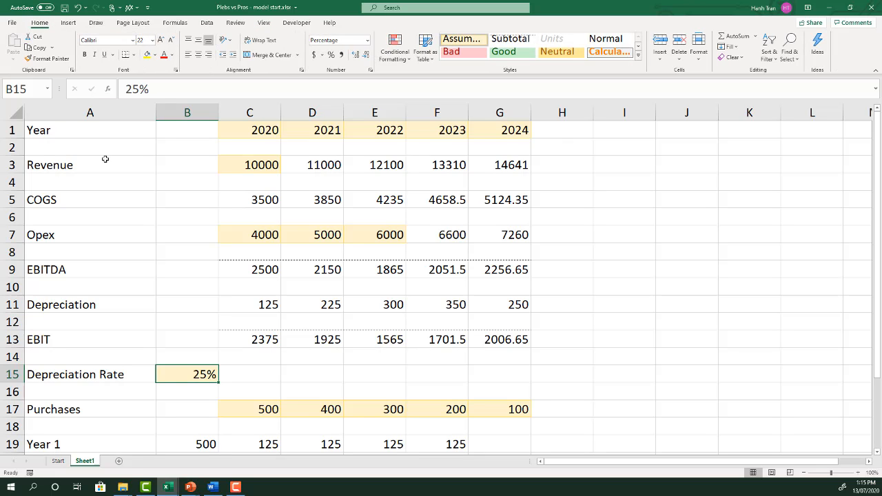
Rename Sheet1 as Styles
{"action": "left_click", "coordinate": [146, 161]}
{"action": "key", "text": "Up"}
{"action": "key", "text": "Up"}
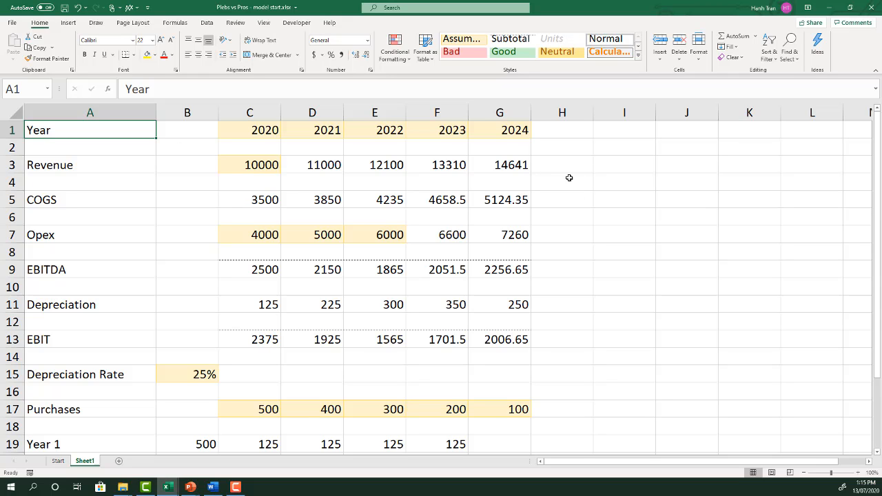
{"action": "double_click", "coordinate": [85, 461]}
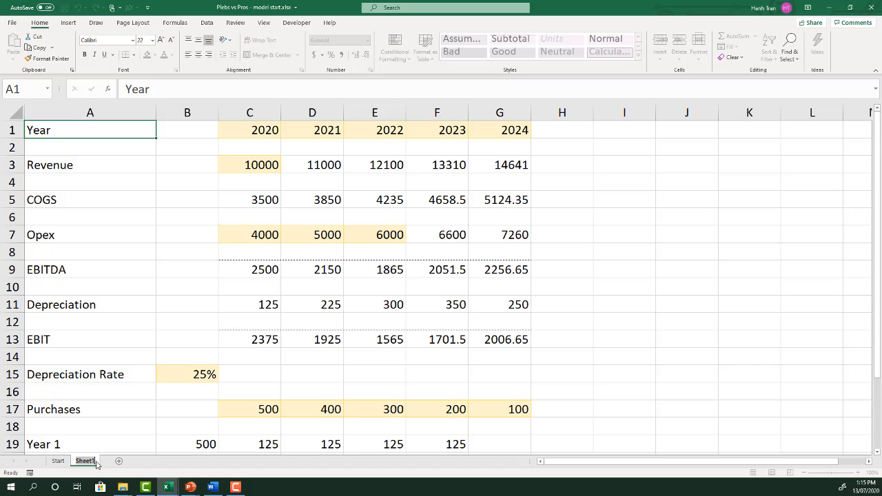
{"action": "type", "text": "Styles"}
{"action": "key", "text": "Return"}
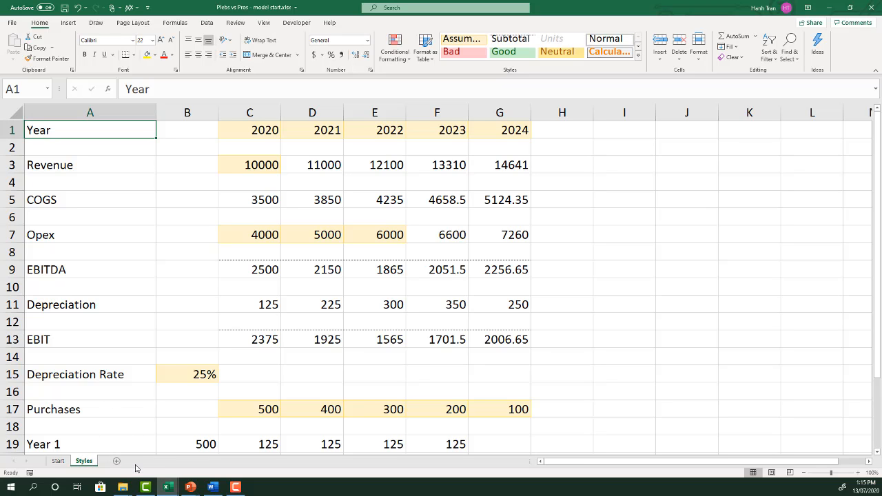
Copy the entire contents of the Styles sheet into a new worksheet
{"action": "left_click", "coordinate": [579, 322]}
{"action": "key", "text": "ctrl+a"}
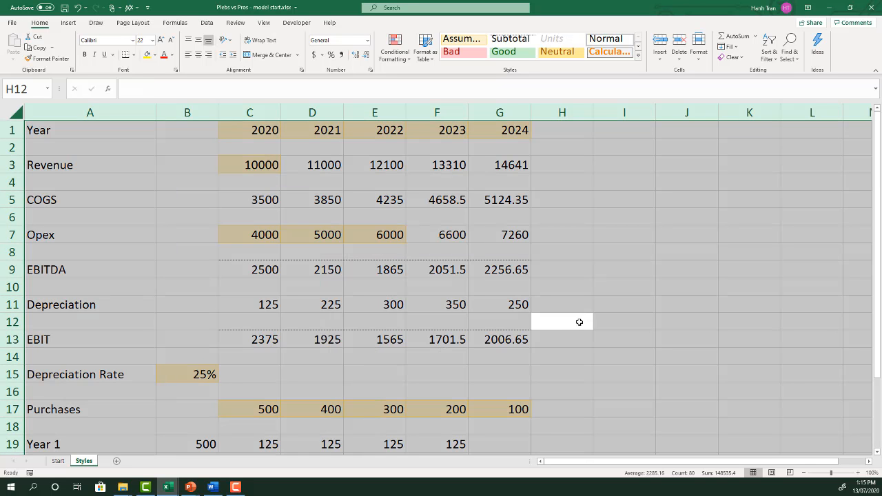
{"action": "key", "text": "ctrl+c"}
{"action": "left_click", "coordinate": [116, 460]}
{"action": "key", "text": "ctrl+v"}
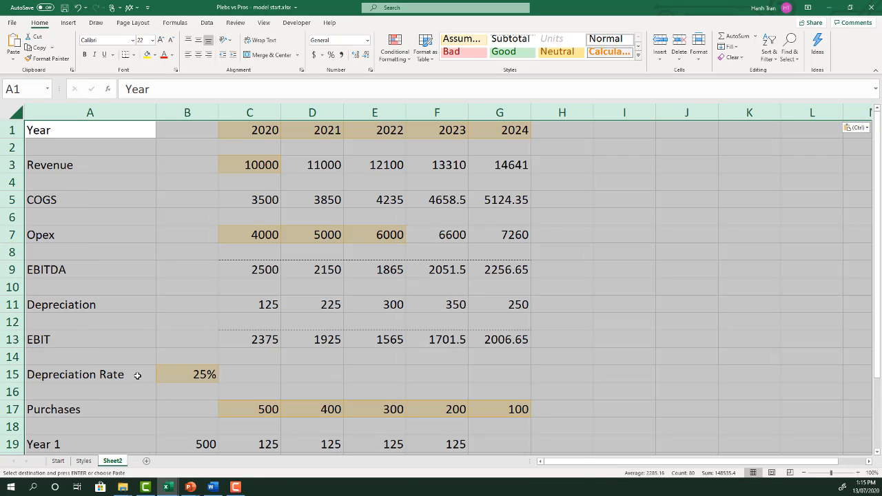
{"action": "left_click", "coordinate": [39, 129]}
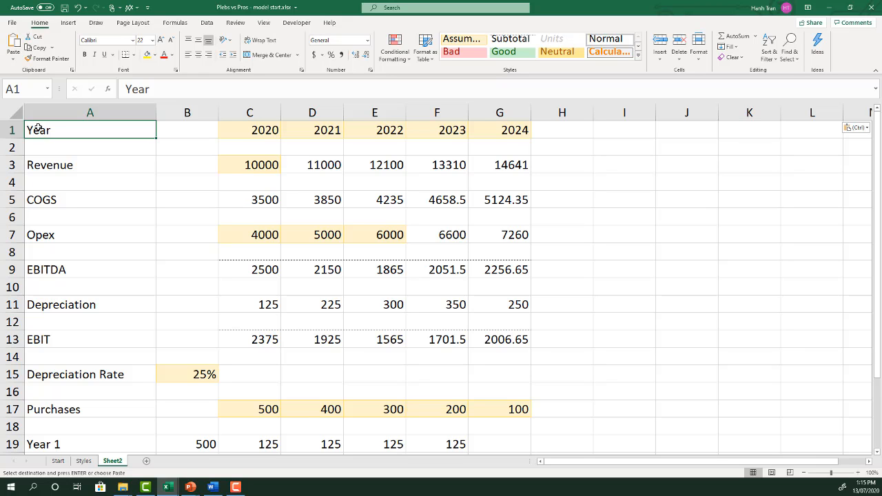
Examine the Revenue, COGS and Opex inputs and the cell references in the 2020 EBITDA and EBIT formulas
{"action": "left_click", "coordinate": [260, 167]}
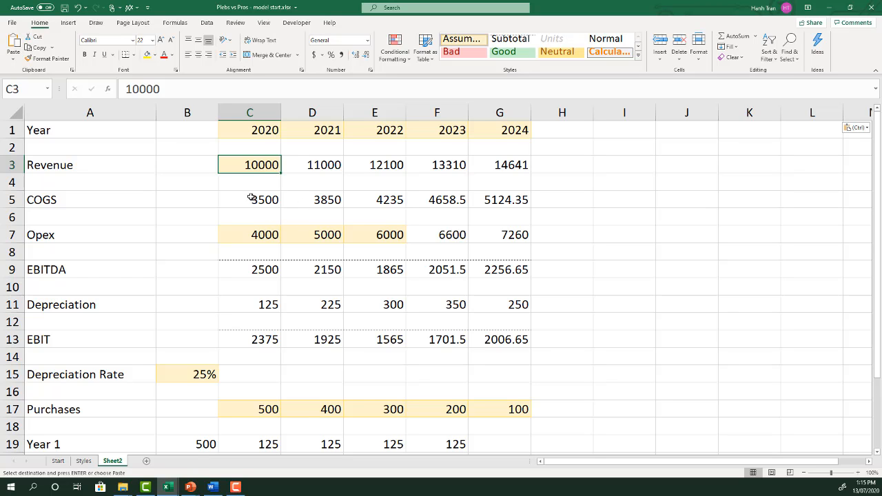
{"action": "left_click", "coordinate": [250, 200]}
{"action": "left_click", "coordinate": [255, 236]}
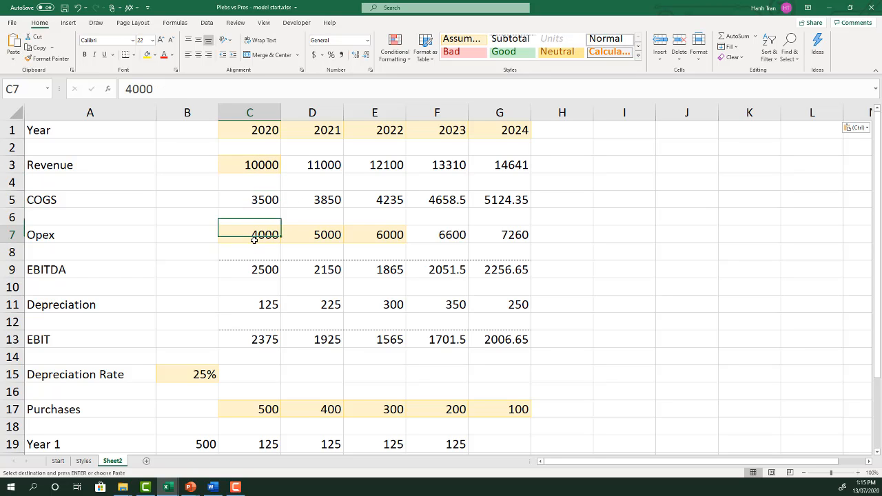
{"action": "left_click", "coordinate": [250, 273]}
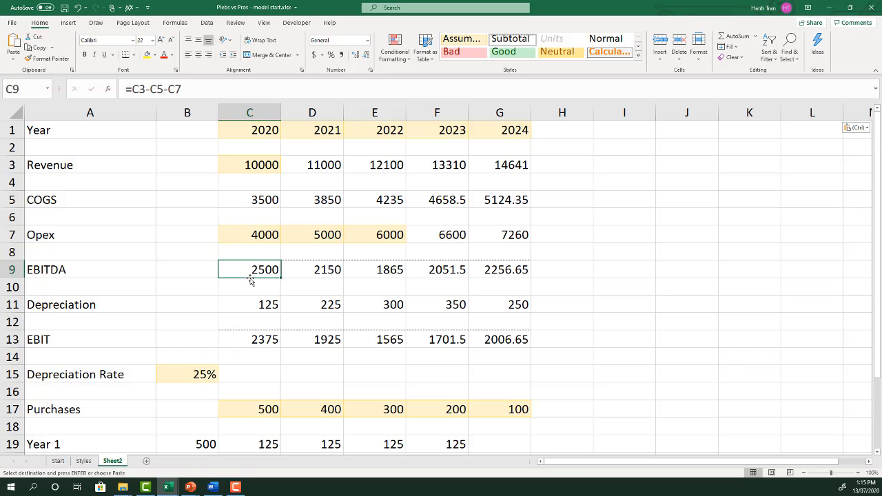
{"action": "key", "text": "F2"}
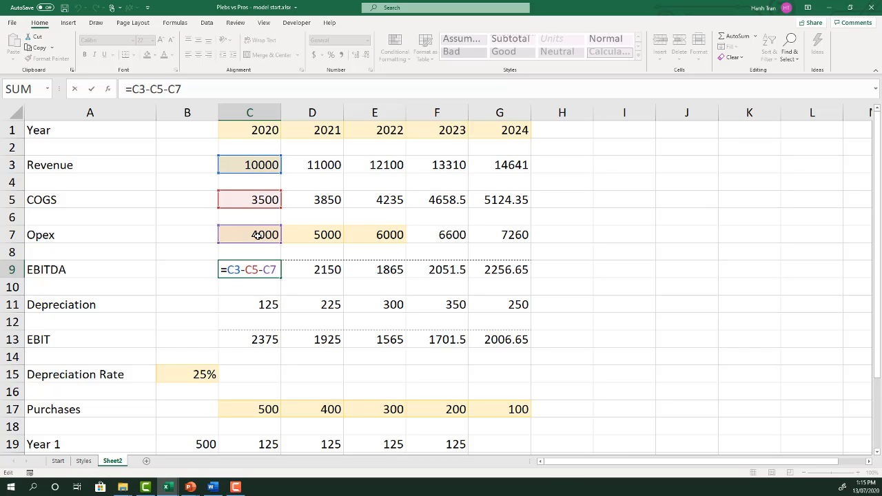
{"action": "key", "text": "ctrl+Return"}
{"action": "left_click", "coordinate": [238, 343]}
{"action": "key", "text": "F2"}
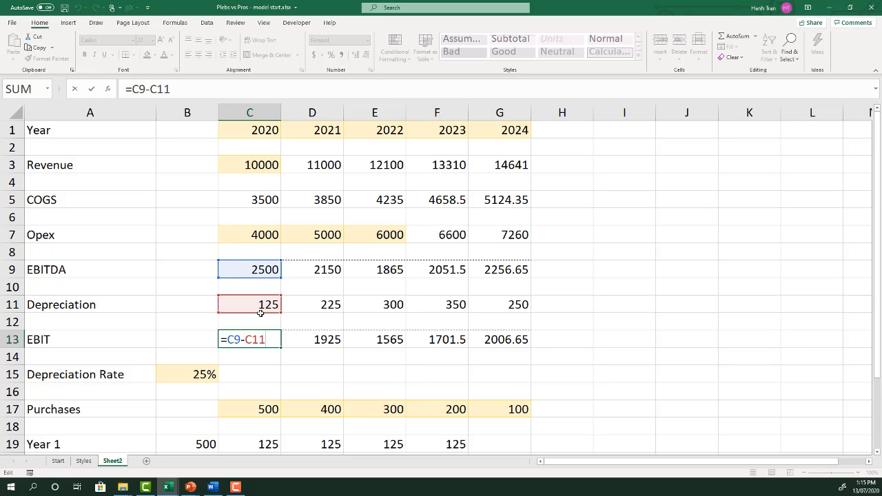
{"action": "key", "text": "ctrl+Return"}
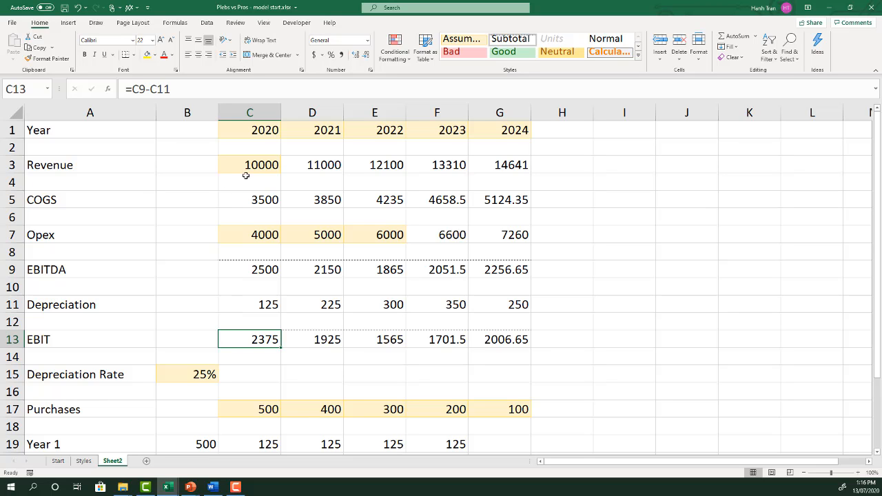
{"action": "left_click_drag", "start_coordinate": [249, 167], "coordinate": [505, 165]}
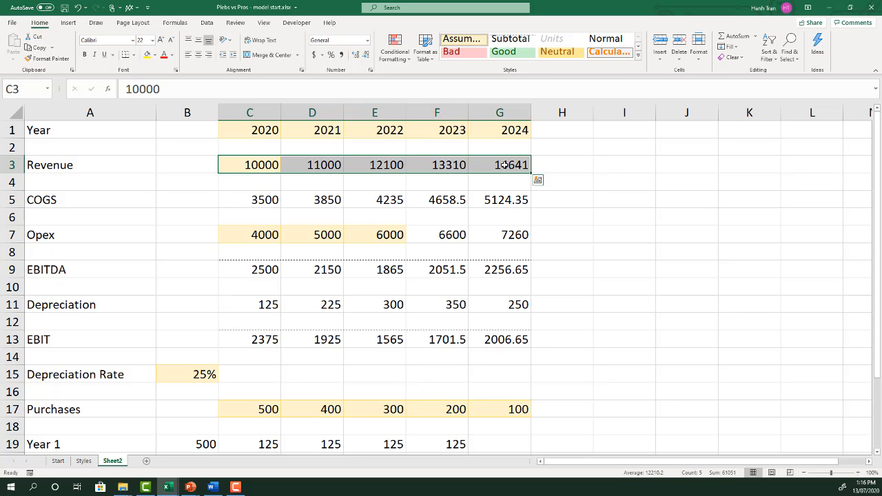
Make COGS negative by changing C5 to =-C3*0.35 and filling the formula across to G5
{"action": "left_click", "coordinate": [271, 200]}
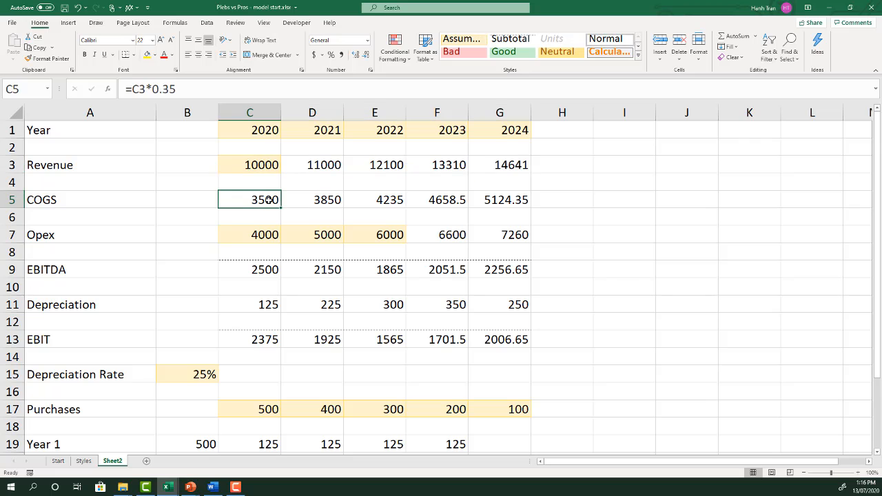
{"action": "left_click", "coordinate": [133, 89]}
{"action": "type", "text": "-"}
{"action": "key", "text": "ctrl+Return"}
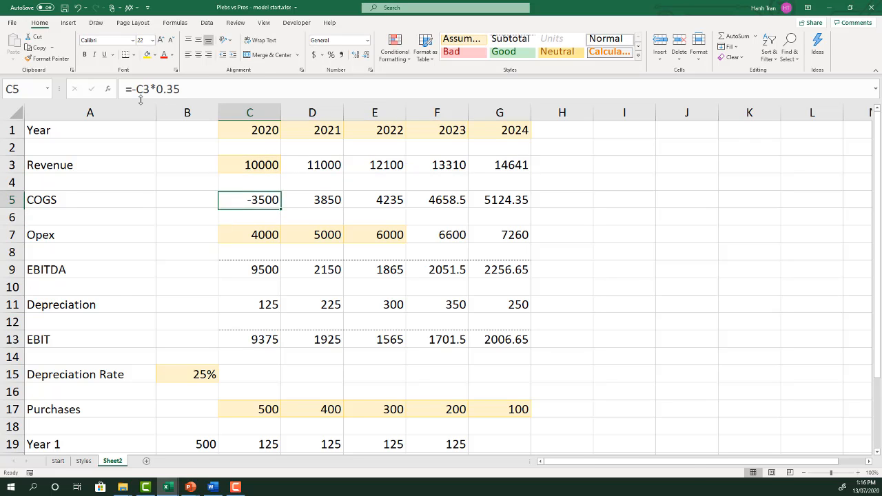
{"action": "key", "text": "ctrl+shift+Right"}
{"action": "key", "text": "ctrl+r"}
Make the Opex inputs for 2020 to 2022 negative: -4000, -5000 and -6000 in C7:E7
{"action": "key", "text": "Down"}
{"action": "key", "text": "Down"}
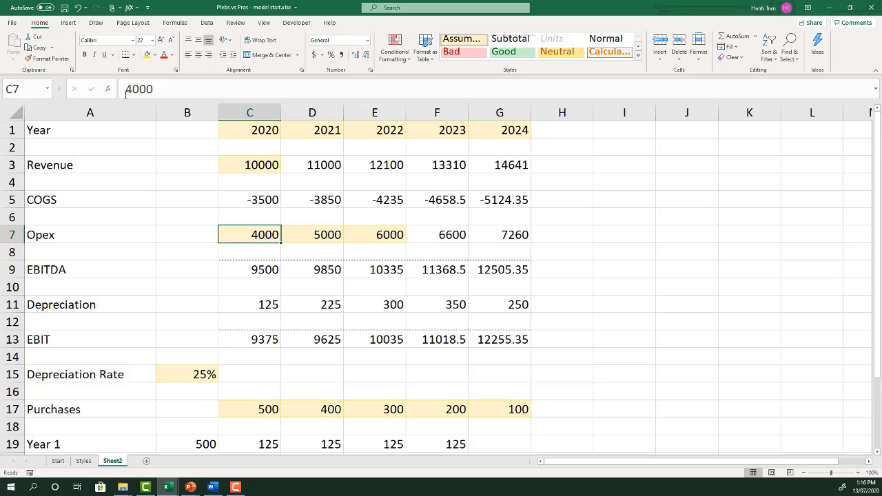
{"action": "left_click", "coordinate": [122, 89]}
{"action": "type", "text": "-"}
{"action": "key", "text": "Tab"}
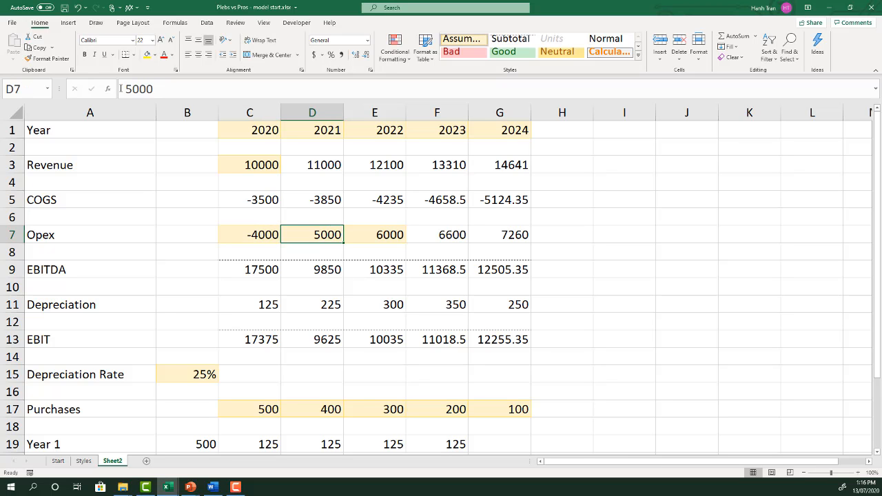
{"action": "left_click", "coordinate": [147, 89]}
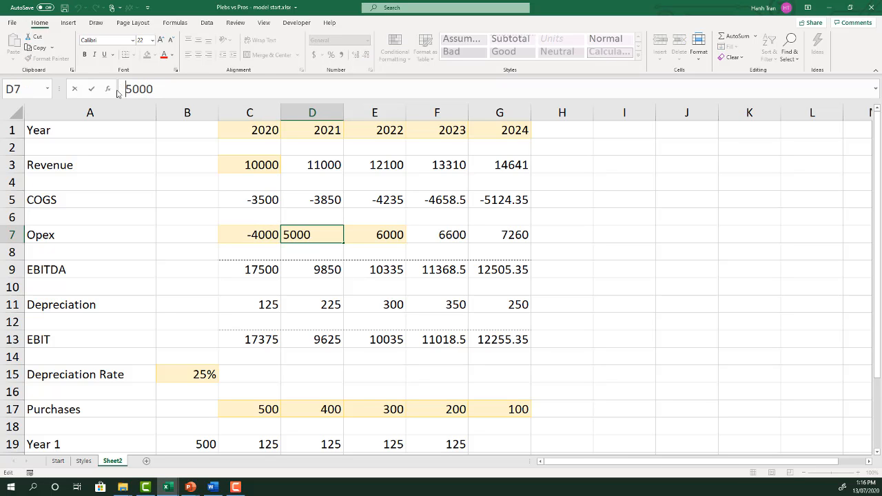
{"action": "type", "text": "-"}
{"action": "key", "text": "Tab"}
{"action": "left_click", "coordinate": [127, 88]}
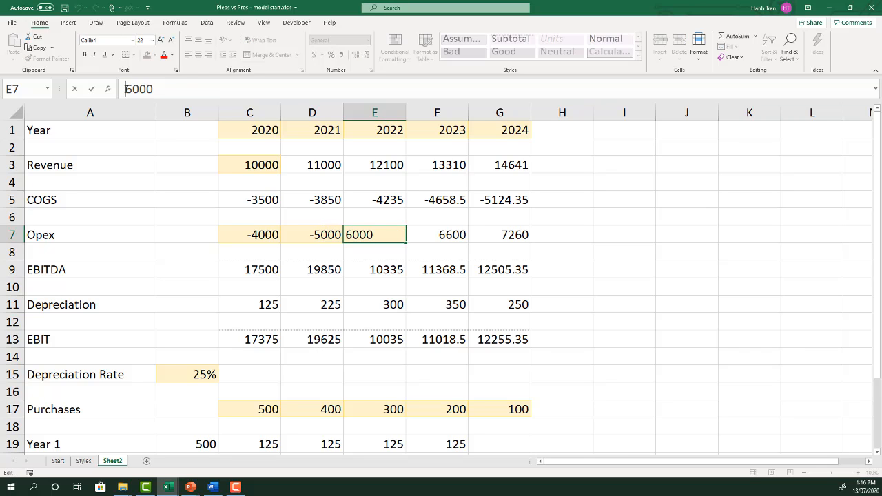
{"action": "type", "text": "-"}
{"action": "key", "text": "Tab"}
Change the 2020 EBITDA formula in C9 to =C3+C5+C7 and fill it across to G9
{"action": "left_click", "coordinate": [250, 271]}
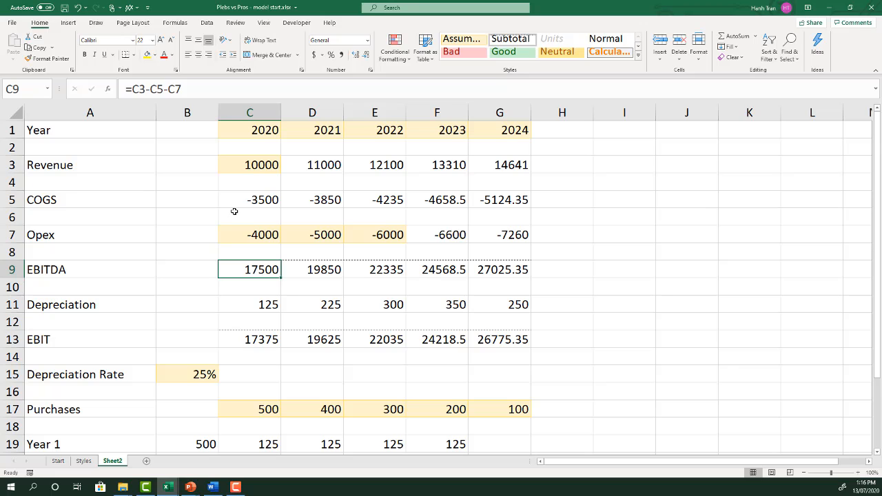
{"action": "type", "text": "="}
{"action": "left_click", "coordinate": [233, 166]}
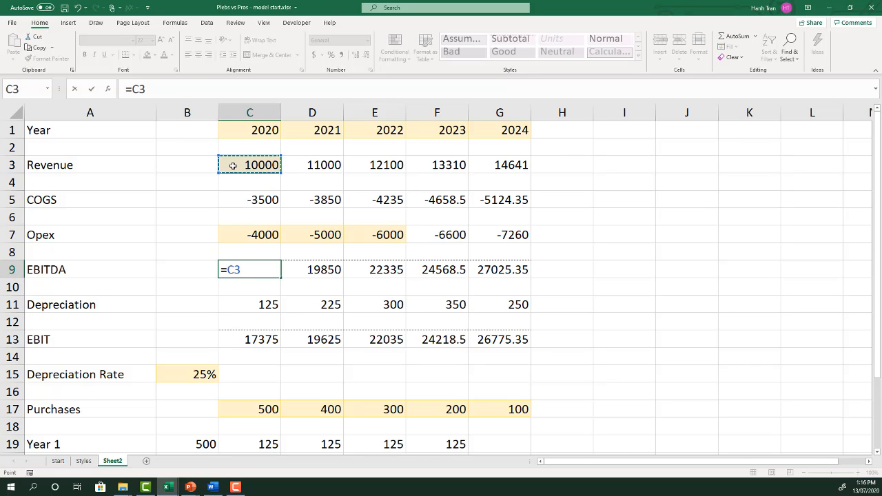
{"action": "type", "text": "+"}
{"action": "left_click", "coordinate": [257, 201]}
{"action": "type", "text": "+"}
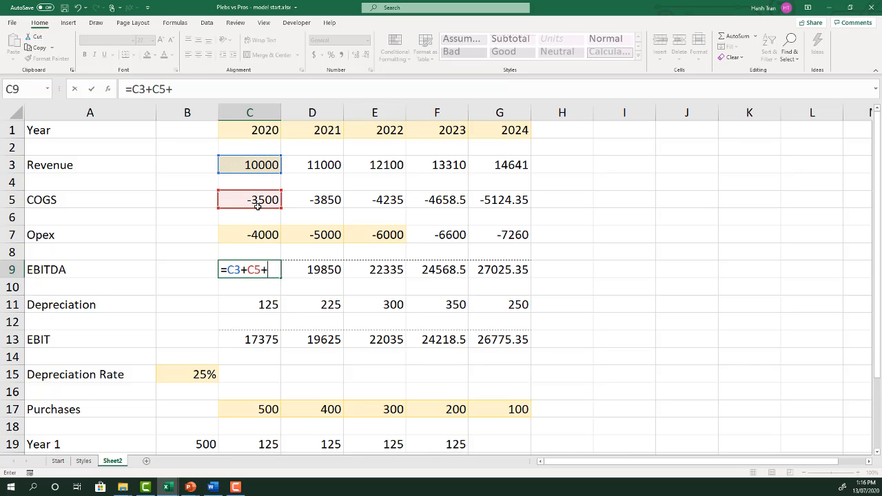
{"action": "left_click", "coordinate": [262, 235]}
{"action": "key", "text": "Return"}
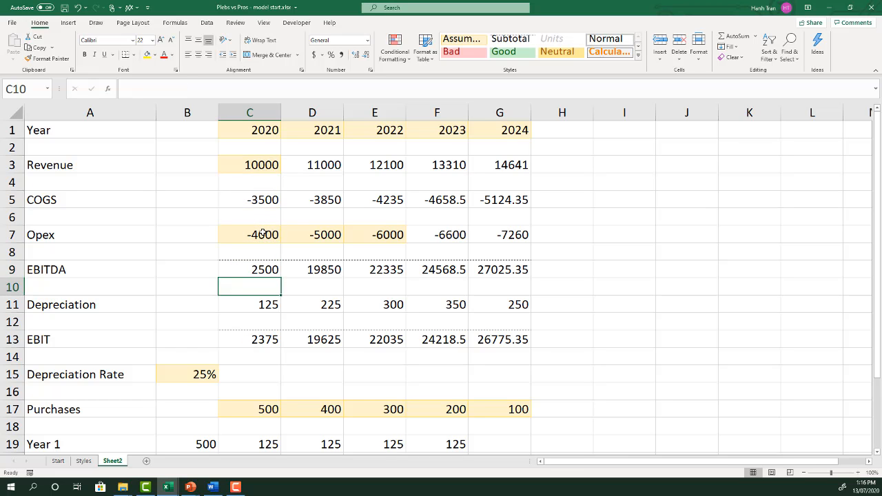
{"action": "key", "text": "Up"}
{"action": "key", "text": "shift+Right"}
{"action": "key", "text": "shift+Right"}
{"action": "key", "text": "shift+Right"}
{"action": "key", "text": "shift+Right"}
{"action": "key", "text": "ctrl+r"}
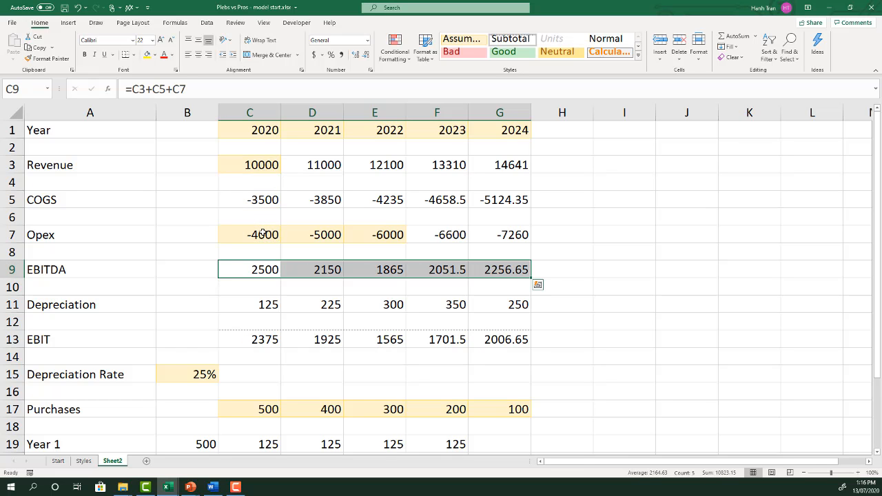
Make Depreciation negative by changing C11 to =-C24 and filling the formula across to G11
{"action": "left_click", "coordinate": [266, 303]}
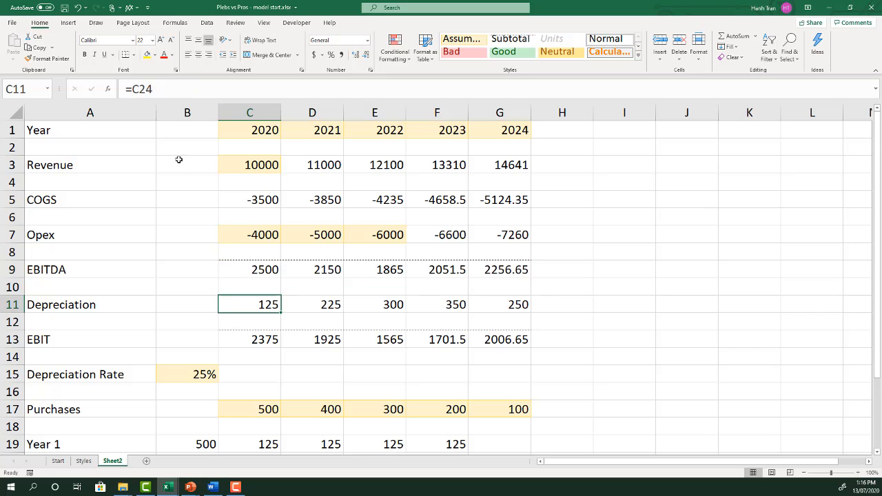
{"action": "left_click", "coordinate": [130, 89]}
{"action": "type", "text": "-"}
{"action": "key", "text": "Return"}
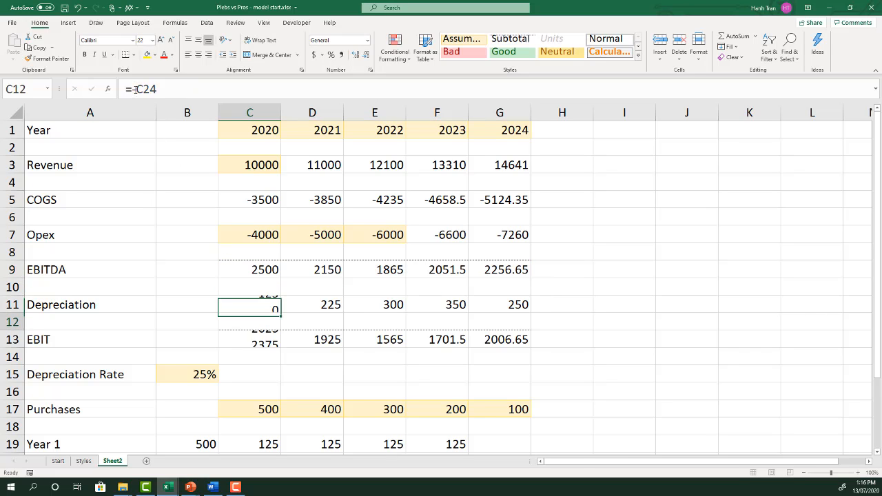
{"action": "key", "text": "Up"}
{"action": "key", "text": "shift+Right"}
{"action": "key", "text": "shift+Right"}
{"action": "key", "text": "shift+Right"}
{"action": "key", "text": "shift+Right"}
{"action": "key", "text": "ctrl+r"}
Change the 2020 EBIT formula in C13 to =C9+C11 and fill it across to G13
{"action": "key", "text": "Down"}
{"action": "key", "text": "Down"}
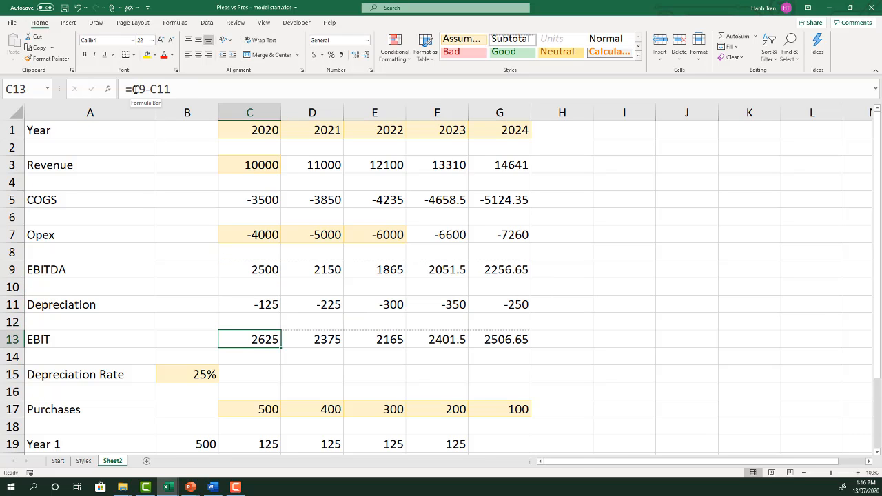
{"action": "left_click", "coordinate": [151, 88]}
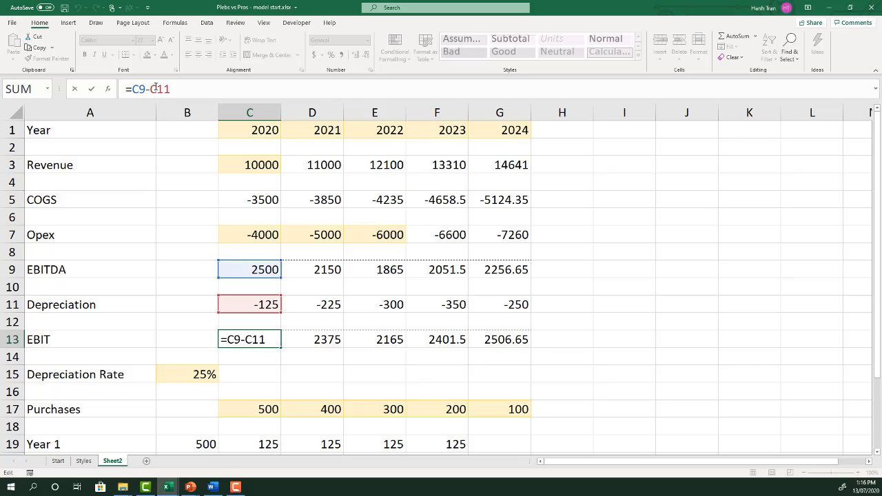
{"action": "key", "text": "BackSpace"}
{"action": "type", "text": "+"}
{"action": "key", "text": "Return"}
{"action": "key", "text": "Up"}
{"action": "key", "text": "shift+Right"}
{"action": "key", "text": "shift+Right"}
{"action": "key", "text": "shift+Right"}
{"action": "key", "text": "shift+Right"}
{"action": "key", "text": "ctrl+r"}
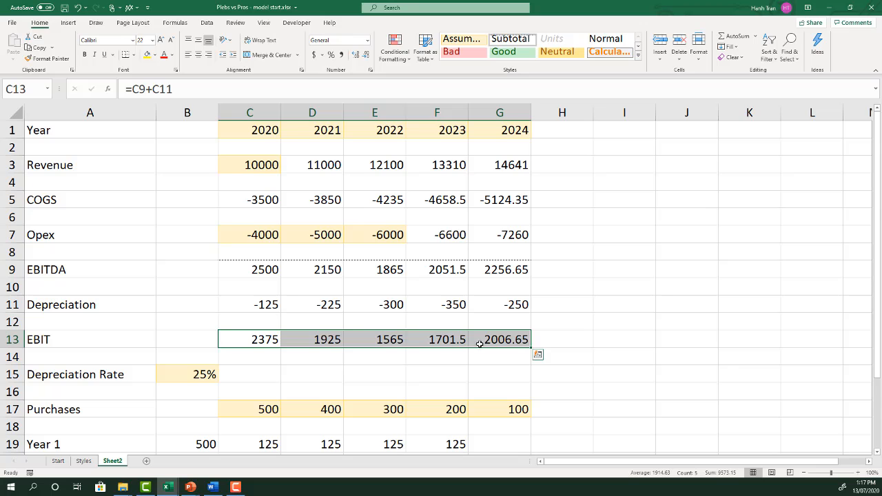
{"action": "left_click", "coordinate": [252, 308]}
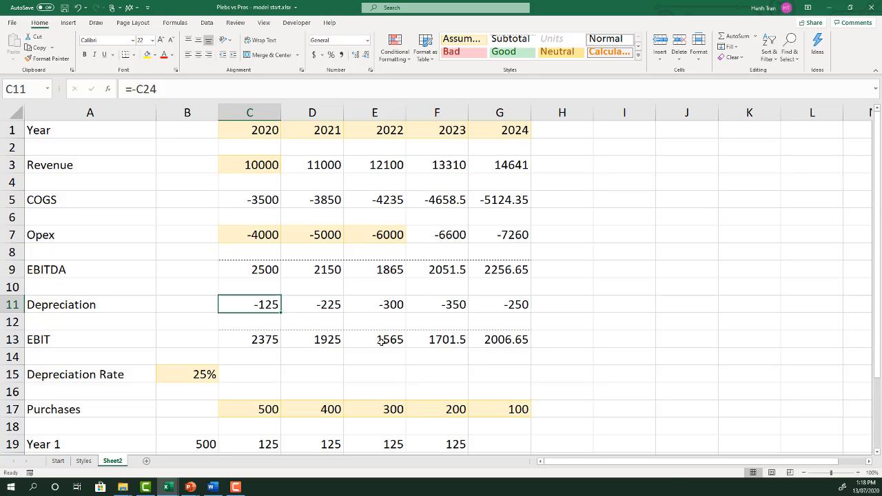
{"action": "left_click_drag", "start_coordinate": [383, 340], "coordinate": [498, 340]}
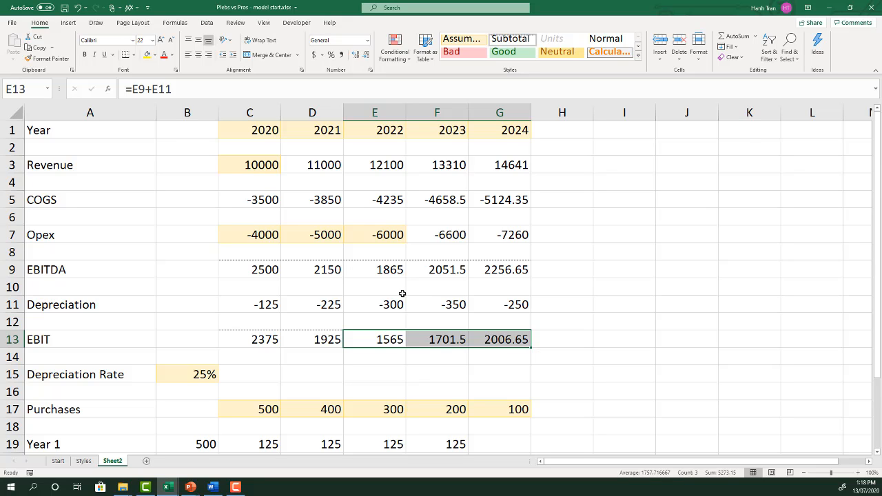
Apply the custom number format 0;(0);"-" to the model figures in C3:G24 and B19:B23
{"action": "left_click", "coordinate": [248, 161]}
{"action": "scroll", "coordinate": [455, 319], "scroll_direction": "down", "scroll_amount": 4}
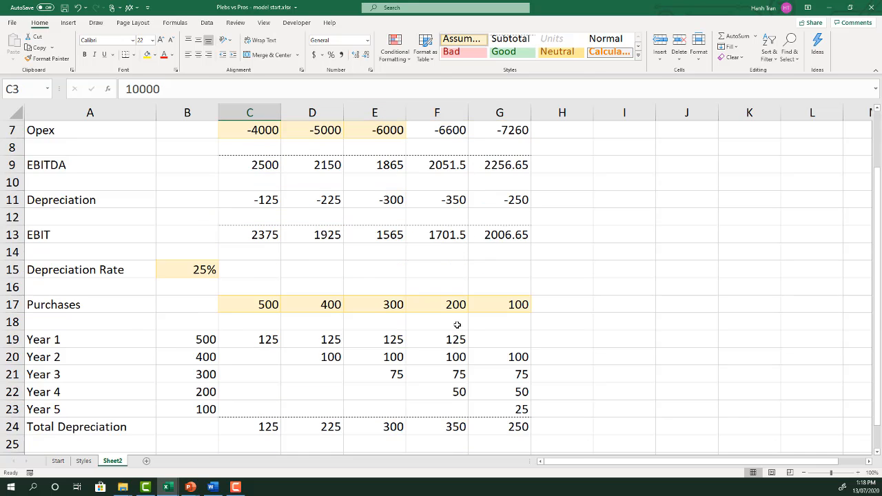
{"action": "left_click", "coordinate": [519, 322], "text": "shift"}
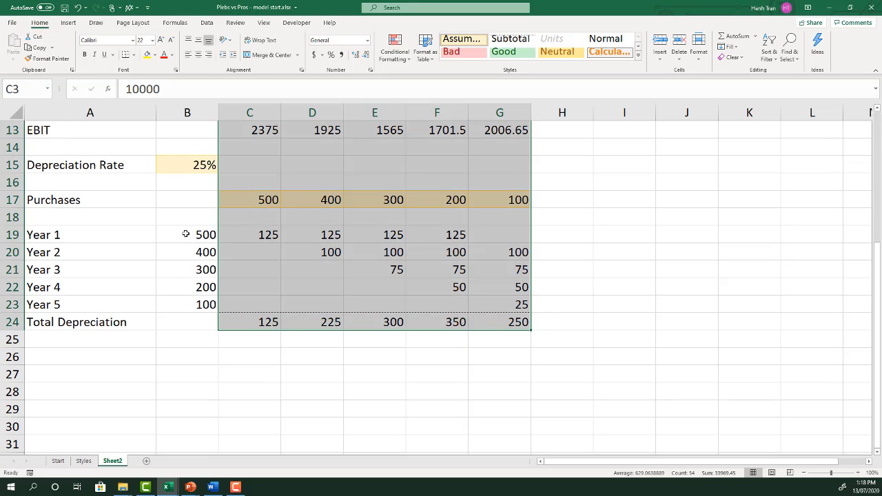
{"action": "left_click_drag", "start_coordinate": [184, 235], "coordinate": [186, 310]}
{"action": "scroll", "coordinate": [393, 304], "scroll_direction": "up", "scroll_amount": 4}
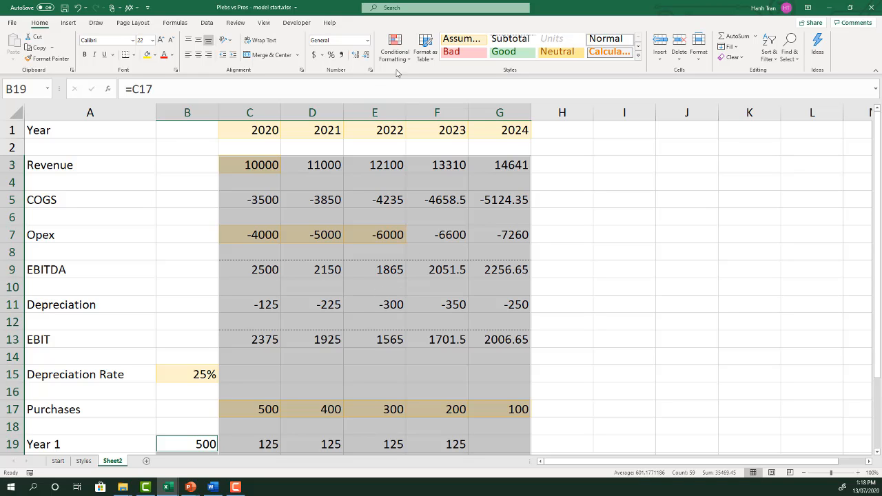
{"action": "left_click", "coordinate": [371, 72]}
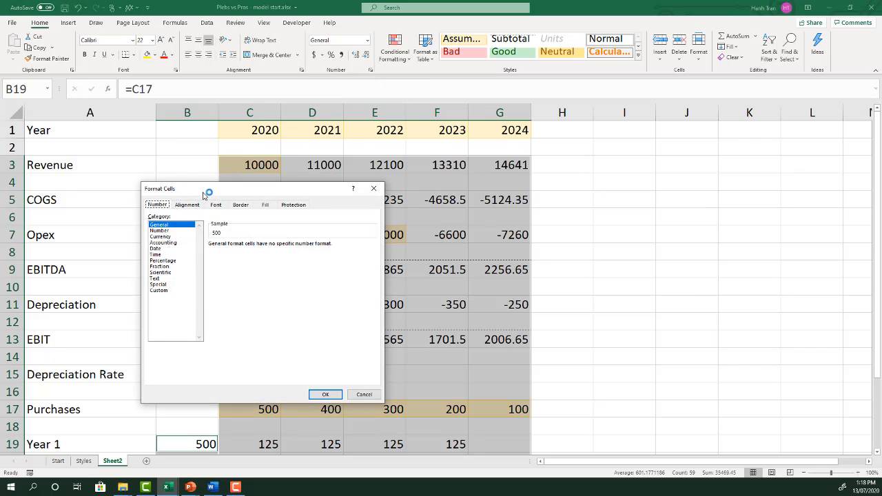
{"action": "left_click_drag", "start_coordinate": [205, 192], "coordinate": [437, 186]}
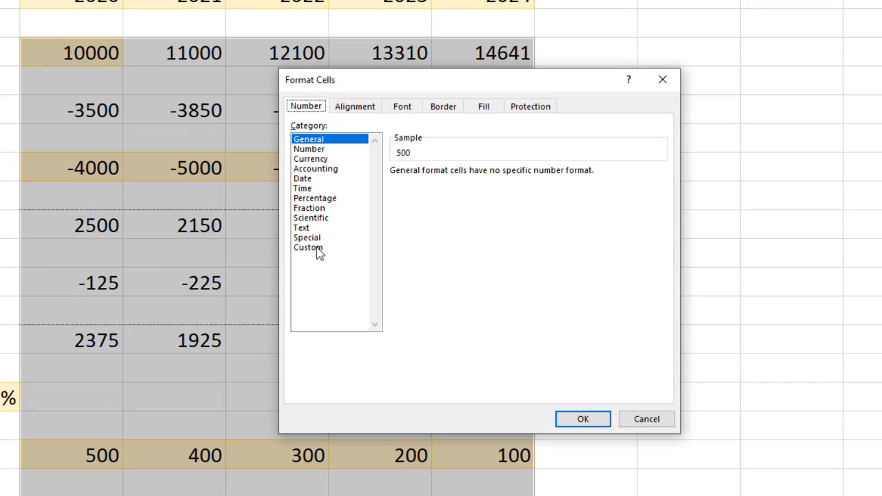
{"action": "left_click", "coordinate": [317, 251]}
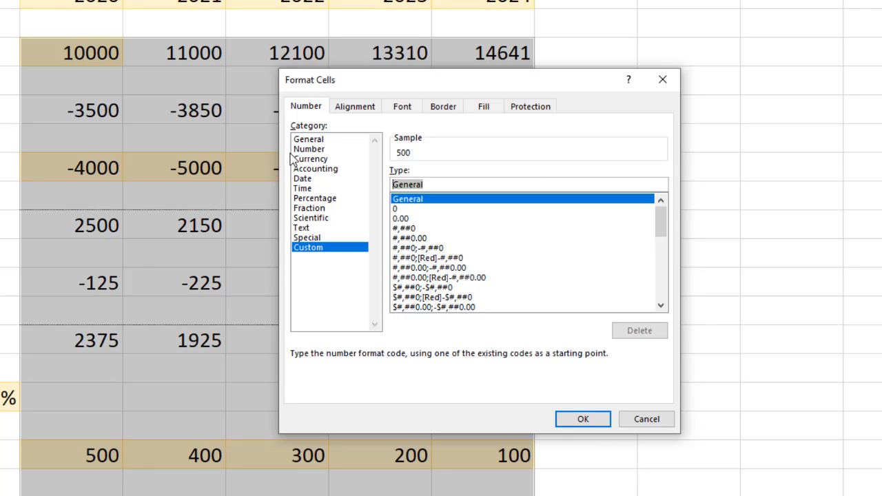
{"action": "type", "text": "0"}
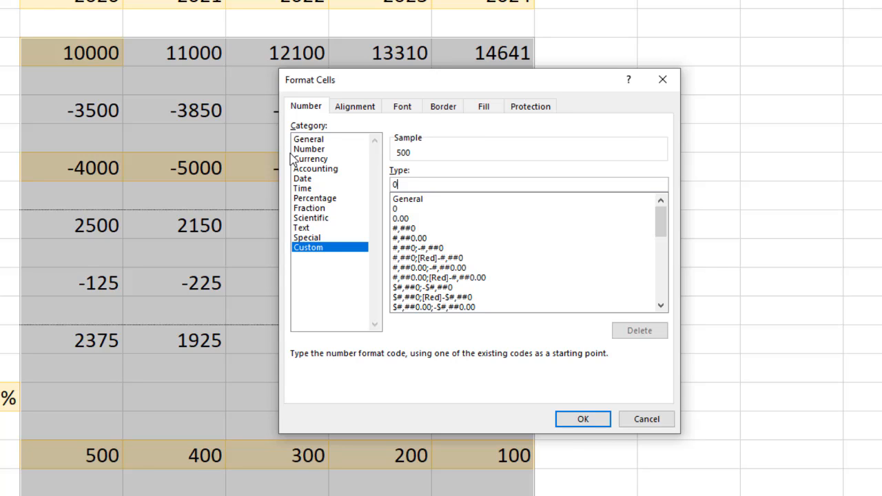
{"action": "type", "text": ",("}
{"action": "key", "text": "BackSpace"}
{"action": "key", "text": "BackSpace"}
{"action": "type", "text": ";(0);"}
{"action": "type", "text": "\"-\""}
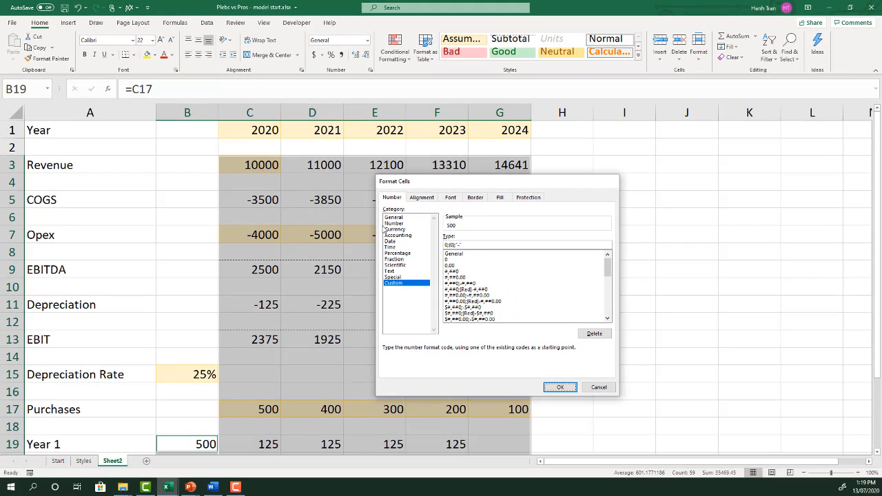
{"action": "key", "text": "Return"}
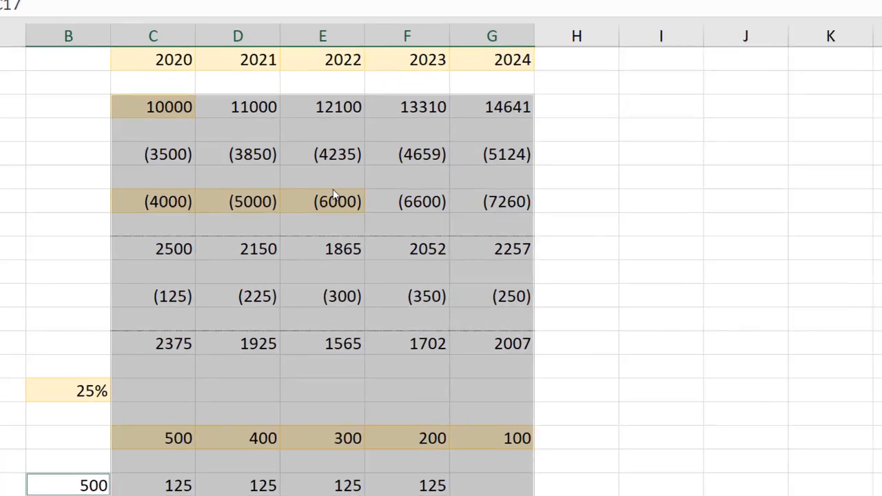
Add thousands separators by changing the selected cells' custom number format to #,##0;(#,##0);"-"
{"action": "key", "text": "ctrl+1"}
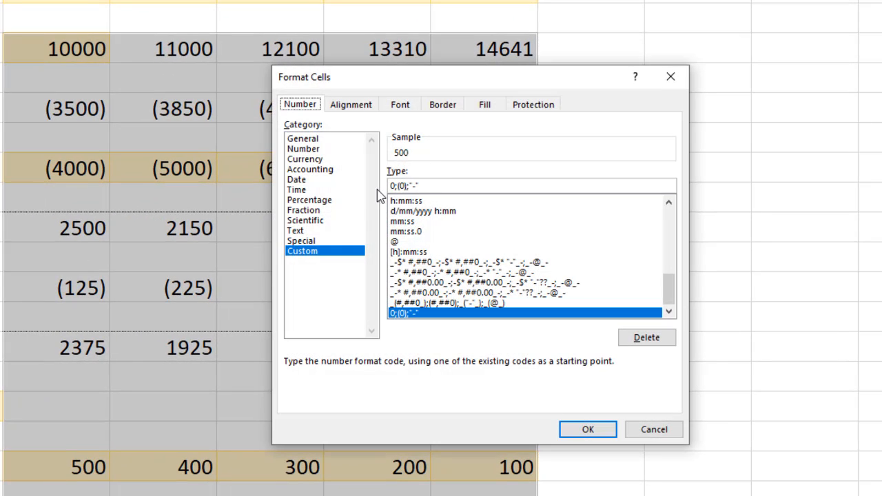
{"action": "left_click", "coordinate": [391, 186]}
{"action": "type", "text": "#,##"}
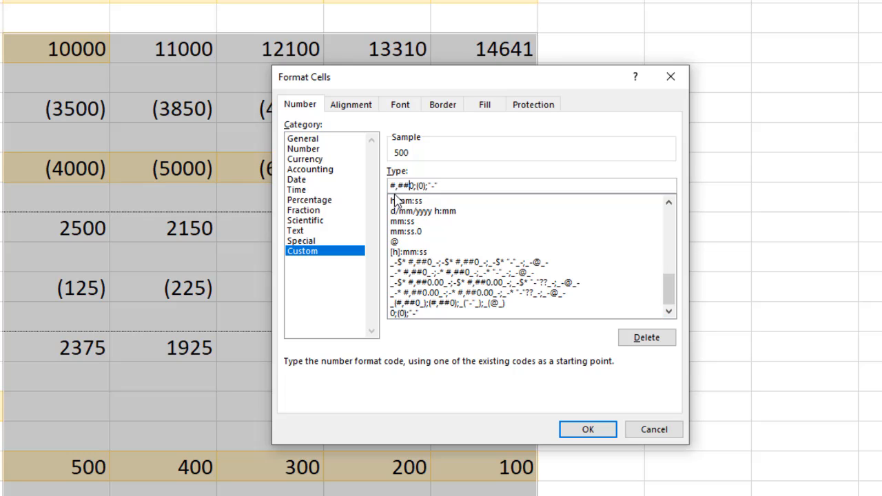
{"action": "key", "text": "Right"}
{"action": "key", "text": "Right"}
{"action": "key", "text": "Right"}
{"action": "type", "text": "#,##"}
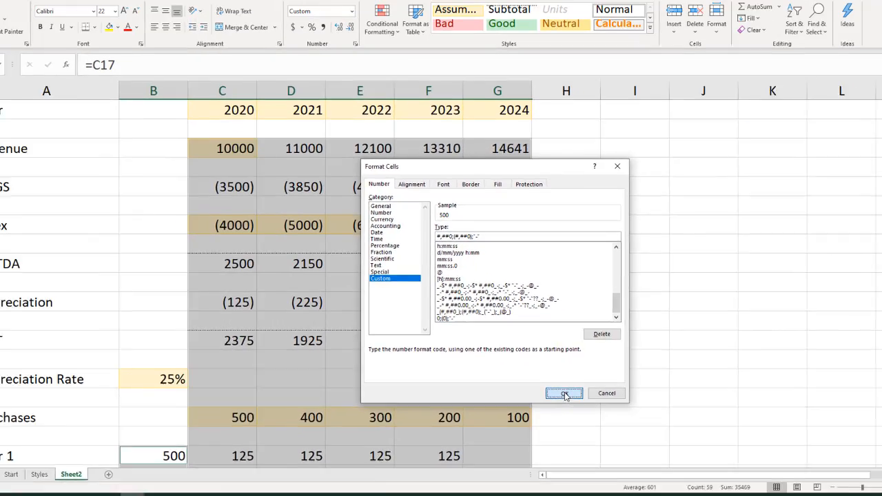
{"action": "left_click", "coordinate": [588, 429]}
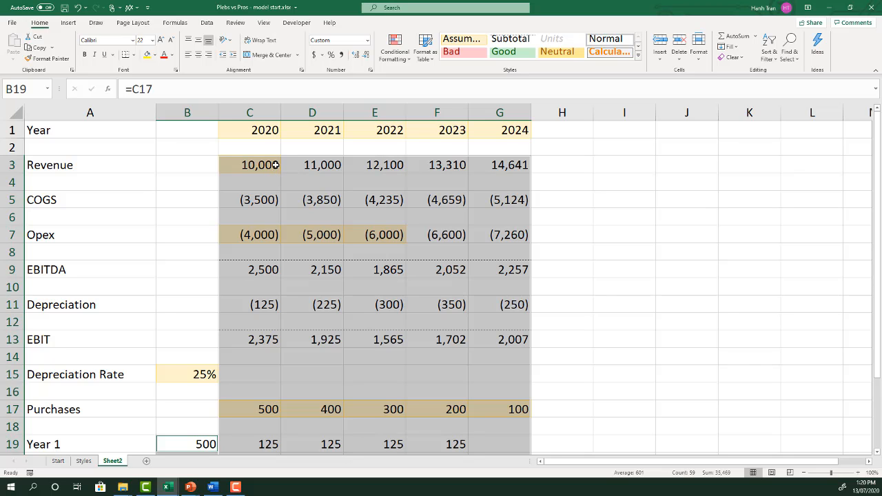
Set the custom number format of C3:G24 and B19:B23 to _(#,##0_);(#,##0);_("-"_) so positives and dashes align with bracketed negatives
{"action": "left_click_drag", "start_coordinate": [270, 166], "coordinate": [266, 242]}
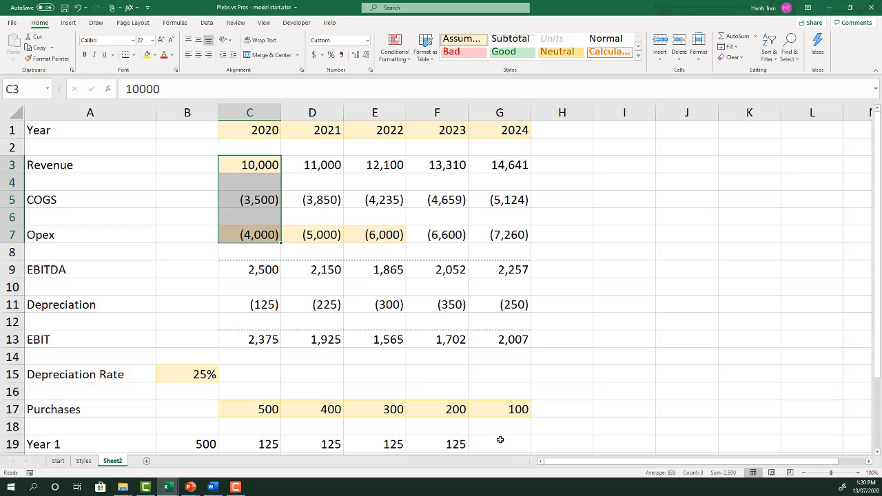
{"action": "scroll", "coordinate": [500, 440], "scroll_direction": "down", "scroll_amount": 3}
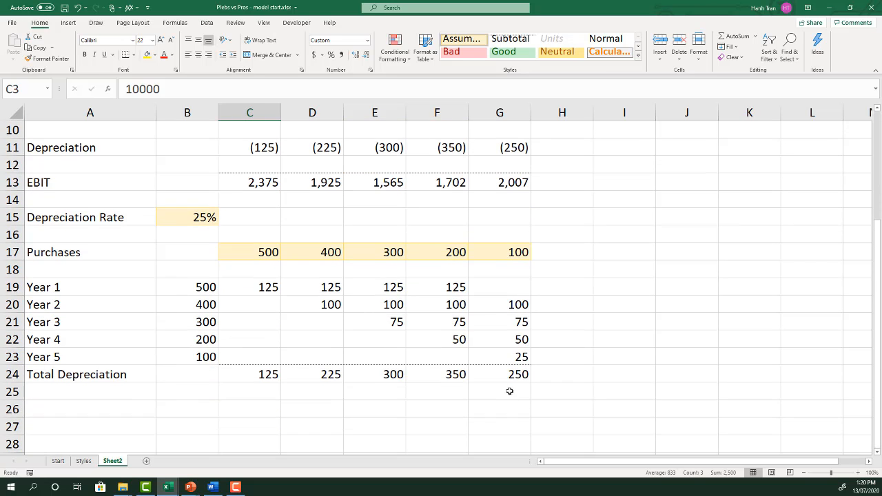
{"action": "left_click", "coordinate": [509, 374], "text": "shift"}
{"action": "left_click_drag", "start_coordinate": [207, 288], "coordinate": [206, 353], "text": "ctrl"}
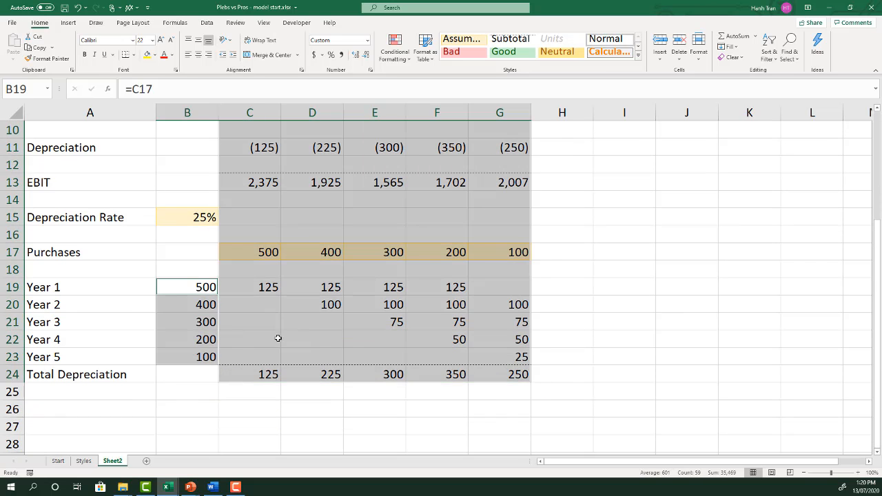
{"action": "scroll", "coordinate": [279, 338], "scroll_direction": "up", "scroll_amount": 3}
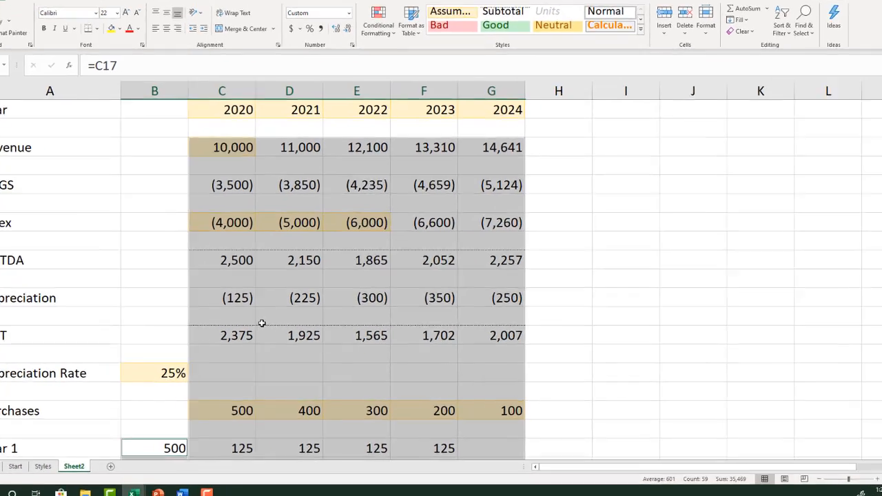
{"action": "key", "text": "ctrl+1"}
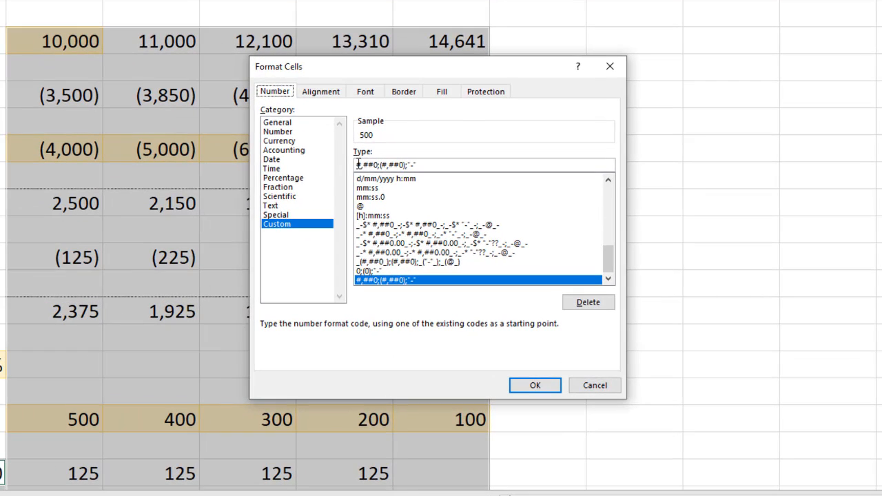
{"action": "left_click", "coordinate": [359, 165]}
{"action": "type", "text": "("}
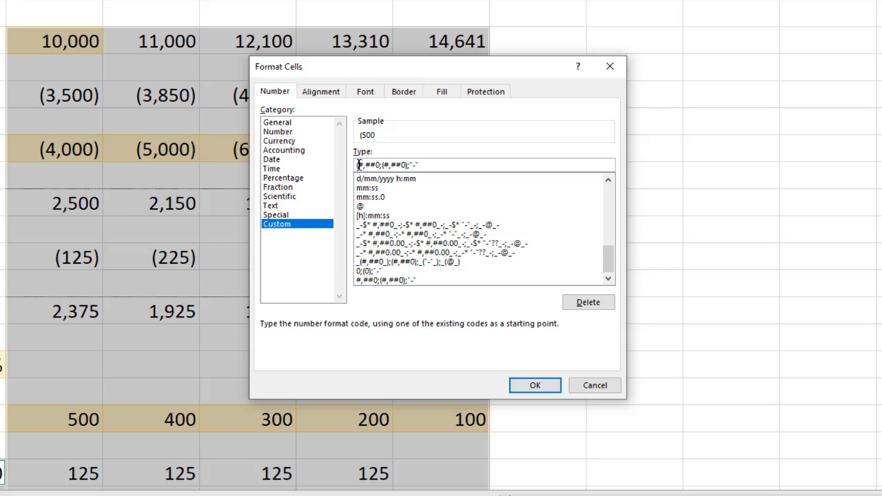
{"action": "type", "text": "_"}
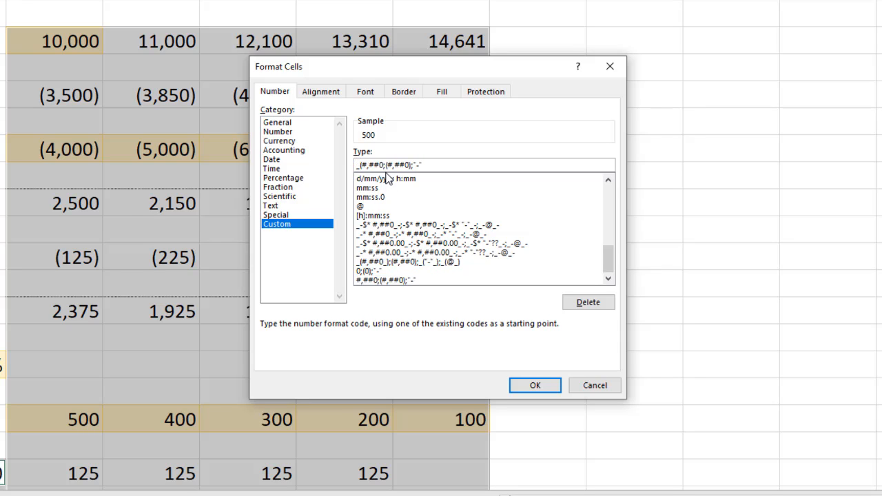
{"action": "left_click", "coordinate": [384, 165]}
{"action": "type", "text": "_)"}
{"action": "type", "text": "_("}
{"action": "type", "text": "_)"}
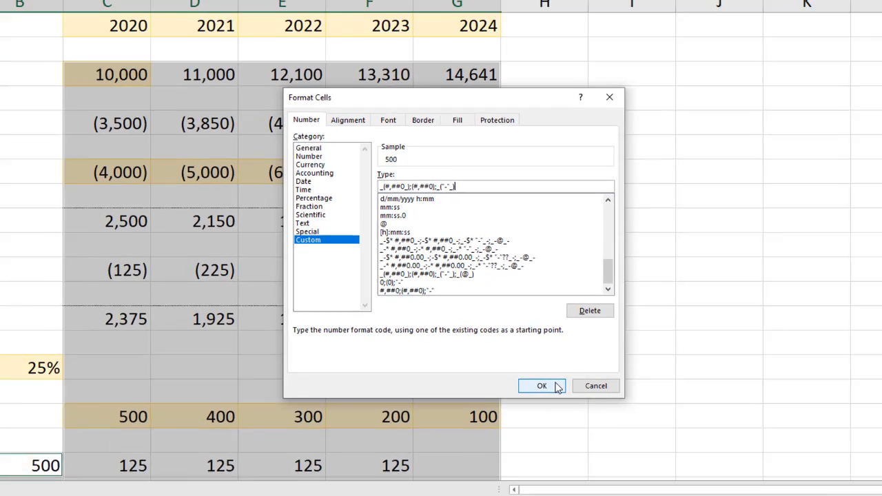
{"action": "left_click", "coordinate": [537, 386]}
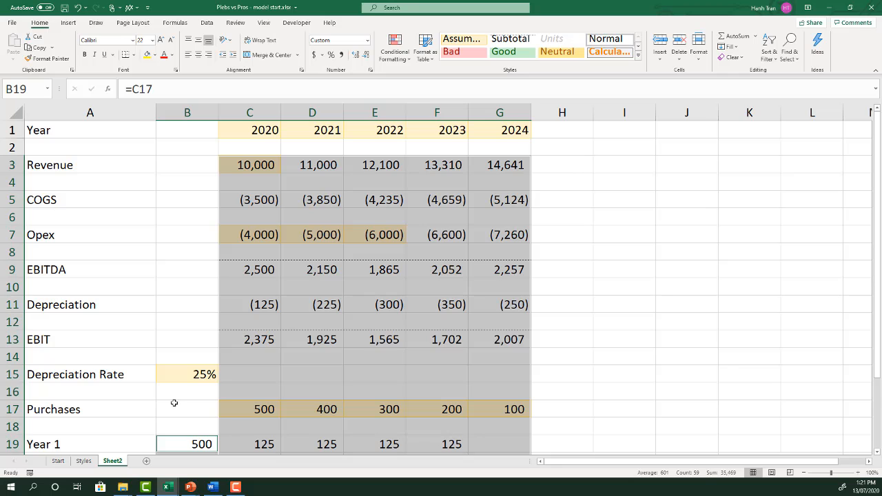
Rename the current worksheet Financial Statements
{"action": "double_click", "coordinate": [120, 461]}
{"action": "type", "text": "Fin"}
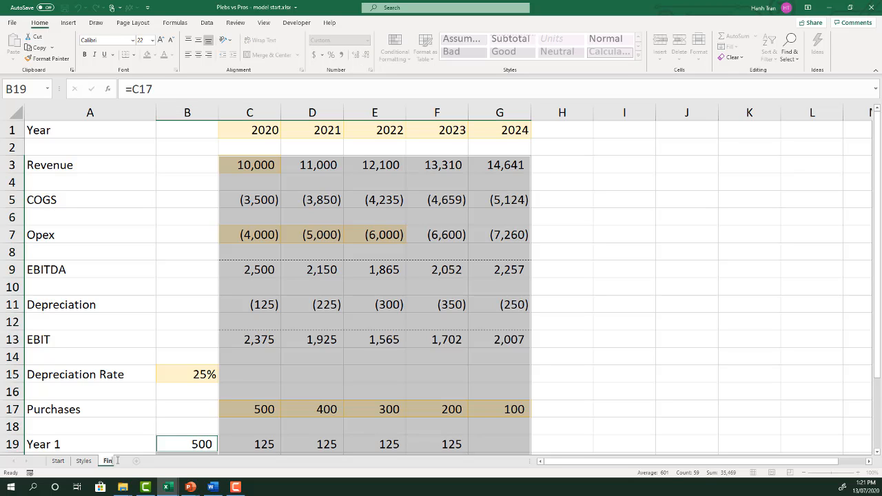
{"action": "type", "text": "ancial Statements"}
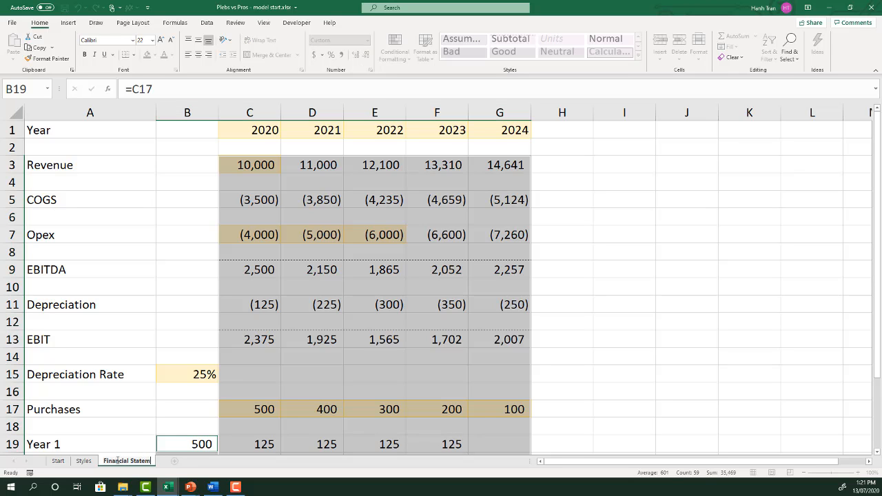
{"action": "key", "text": "Return"}
{"action": "left_click", "coordinate": [600, 272]}
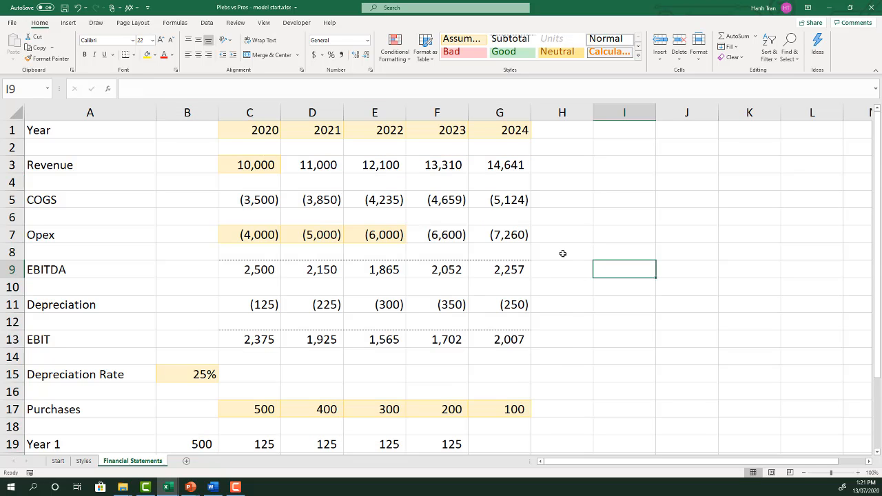
Copy the entire Financial Statements sheet and paste it into a new worksheet
{"action": "key", "text": "ctrl+Home"}
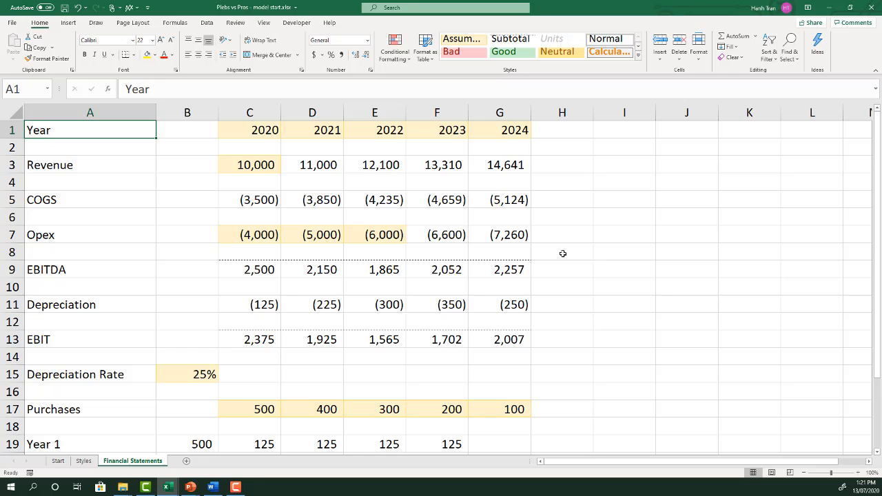
{"action": "key", "text": "ctrl+a"}
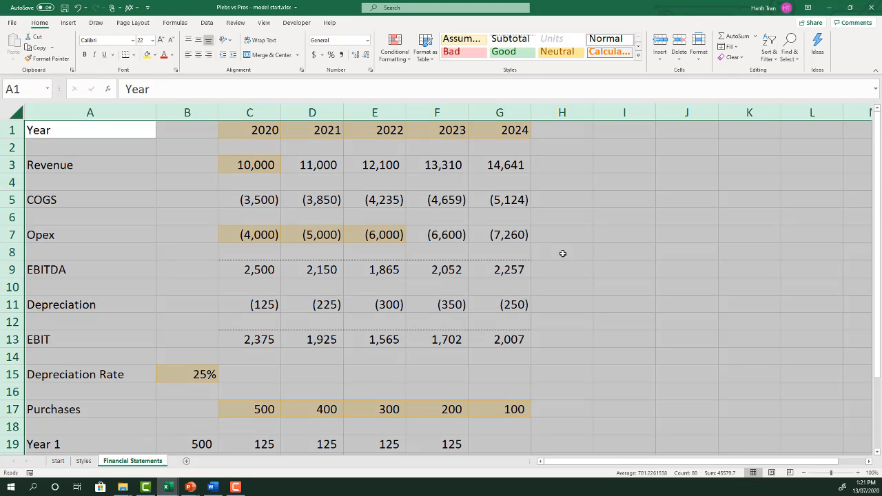
{"action": "key", "text": "ctrl+c"}
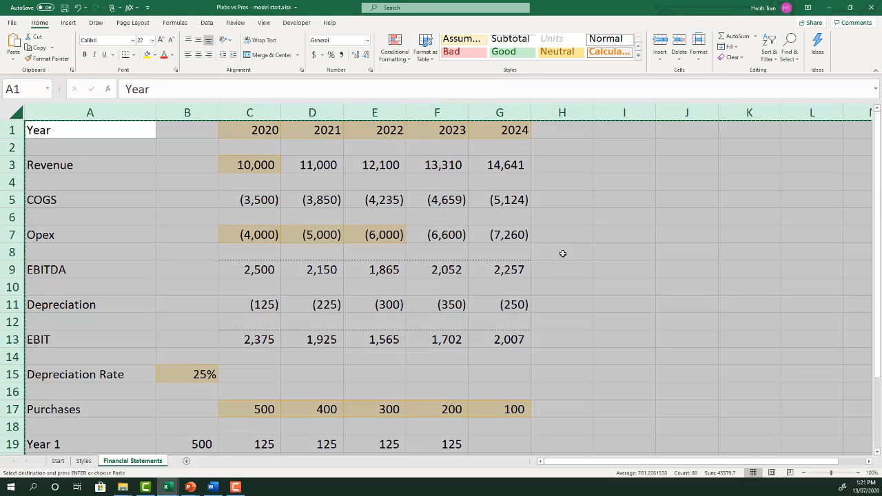
{"action": "left_click", "coordinate": [186, 461]}
{"action": "key", "text": "ctrl+v"}
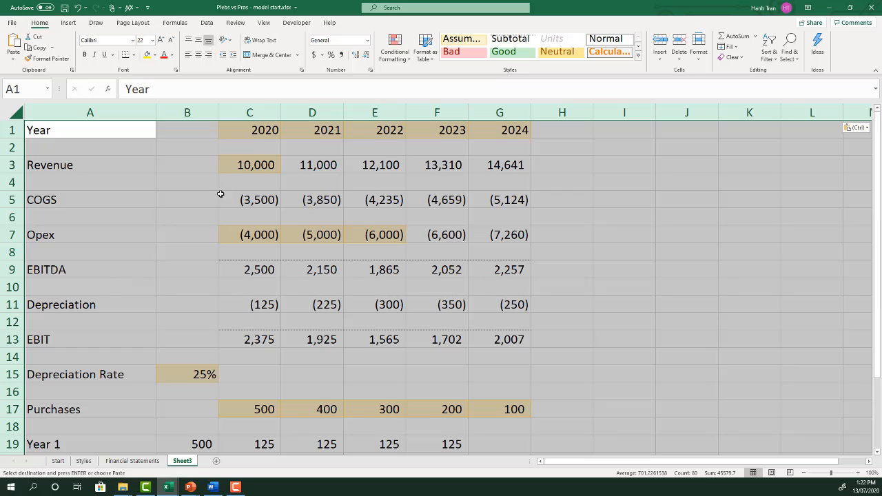
Inspect the contents of the year heading cells C1 to G1 one by one
{"action": "left_click", "coordinate": [244, 129]}
{"action": "left_click", "coordinate": [315, 131]}
{"action": "left_click", "coordinate": [378, 130]}
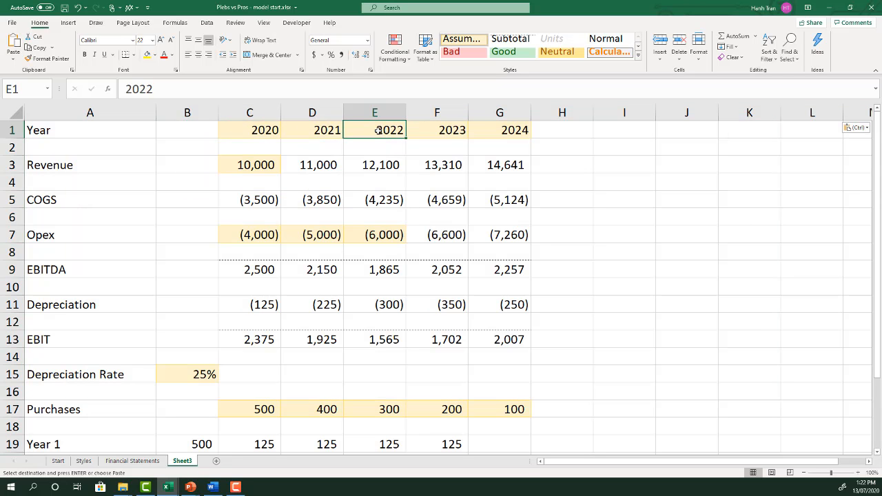
{"action": "left_click", "coordinate": [434, 126]}
{"action": "left_click", "coordinate": [509, 129]}
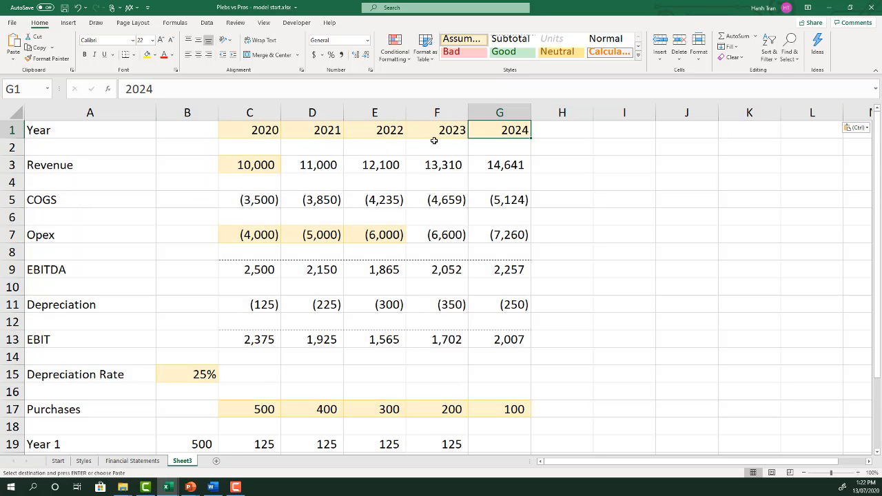
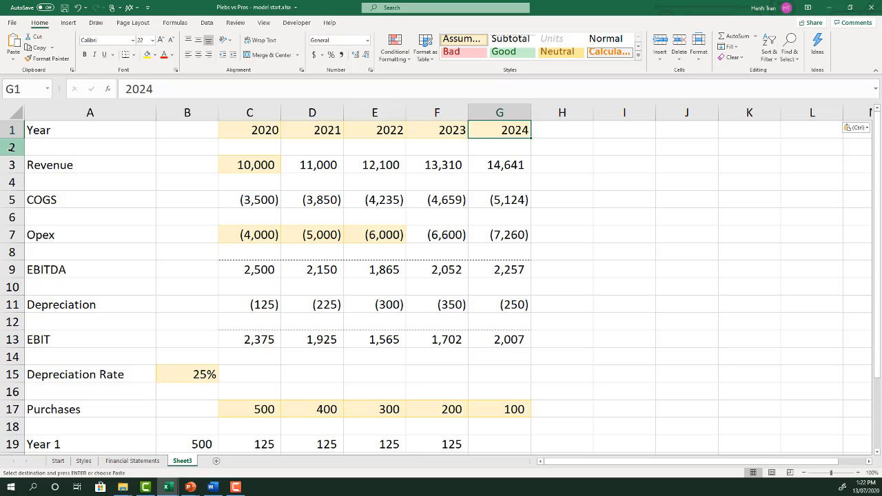
Insert two blank rows above the Revenue row at row 3
{"action": "key", "text": "Down"}
{"action": "key", "text": "Down"}
{"action": "key", "text": "shift+space"}
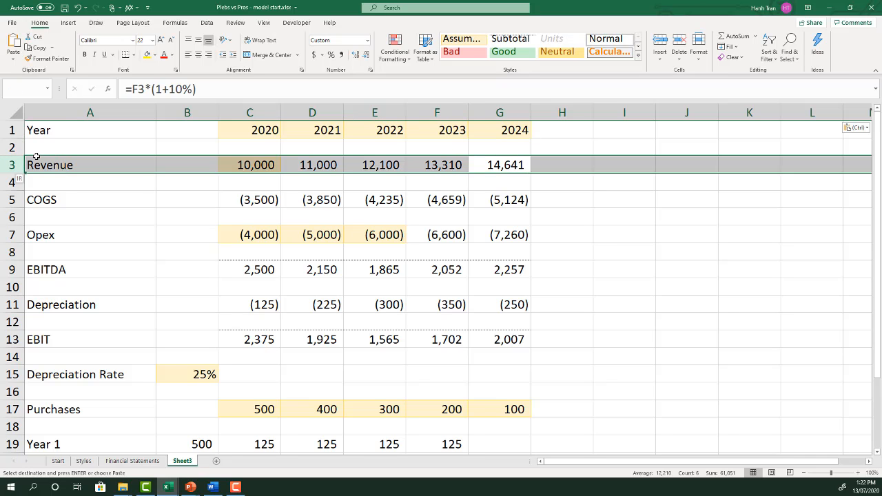
{"action": "key", "text": "shift+Down"}
{"action": "key", "text": "ctrl+shift+equal"}
Label A2 as Period Start and A3 as Period End
{"action": "key", "text": "Up"}
{"action": "key", "text": "Home"}
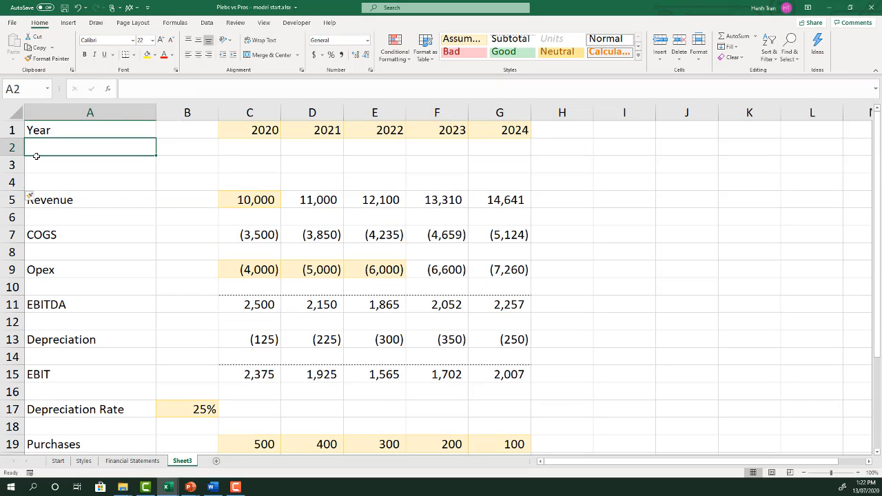
{"action": "type", "text": "Period STart"}
{"action": "key", "text": "BackSpace"}
{"action": "key", "text": "BackSpace"}
{"action": "key", "text": "BackSpace"}
{"action": "key", "text": "BackSpace"}
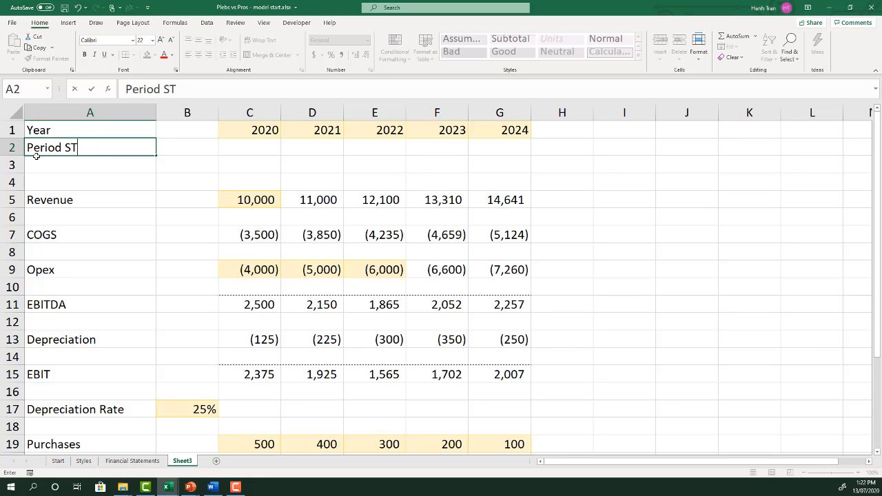
{"action": "type", "text": "tart"}
{"action": "key", "text": "Return"}
{"action": "type", "text": "Period End"}
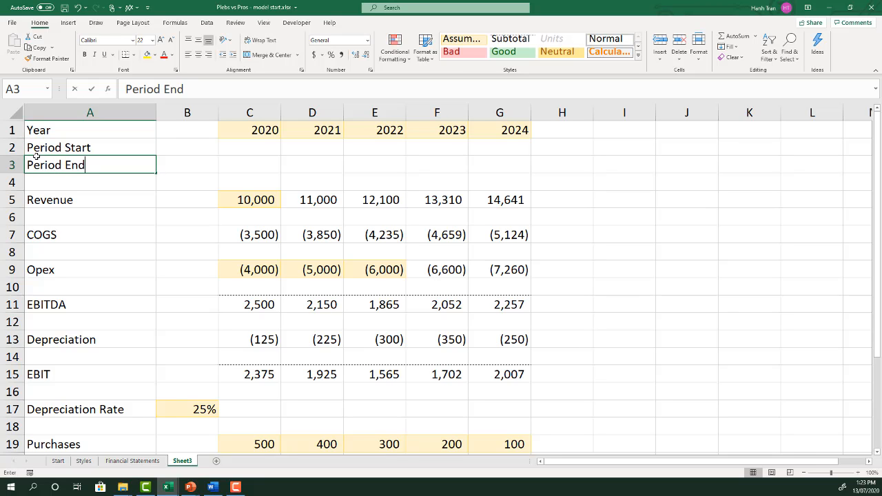
{"action": "key", "text": "Return"}
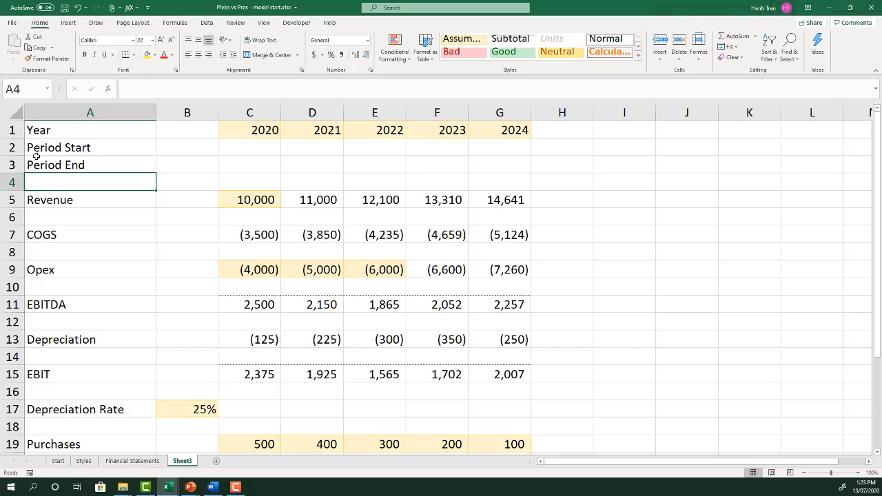
Insert two more blank rows above the Revenue row at row 5
{"action": "key", "text": "Down"}
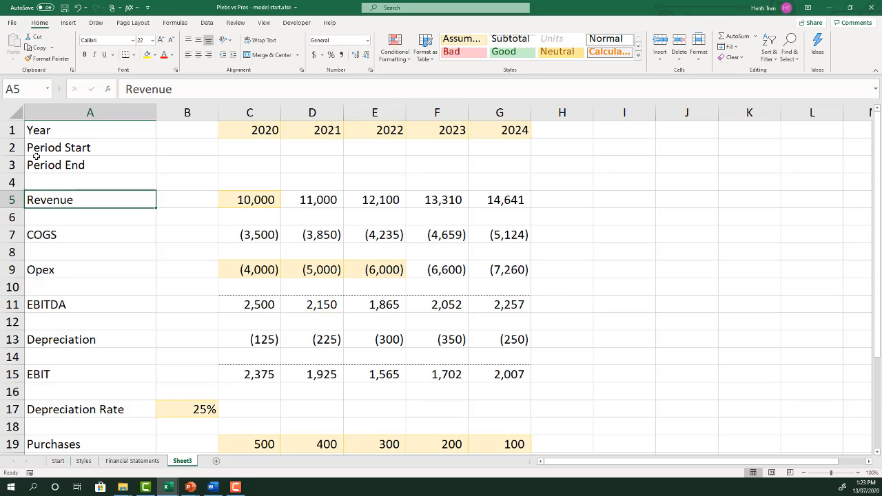
{"action": "key", "text": "shift+space"}
{"action": "key", "text": "shift+Down"}
{"action": "key", "text": "ctrl+shift+plus"}
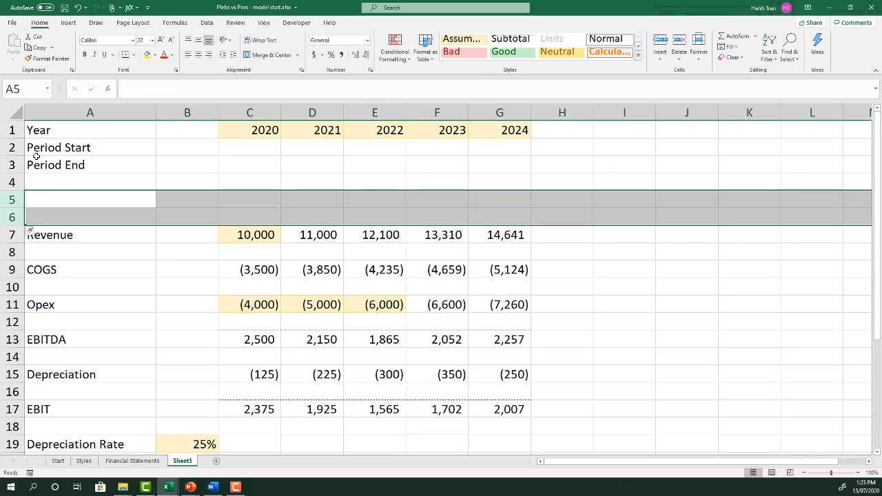
Label A5 as Start Date and enter the date 1/1/2020 beside it in B5
{"action": "key", "text": "Up"}
{"action": "type", "text": "STar"}
{"action": "key", "text": "BackSpace"}
{"action": "key", "text": "BackSpace"}
{"action": "key", "text": "BackSpace"}
{"action": "type", "text": "tartD"}
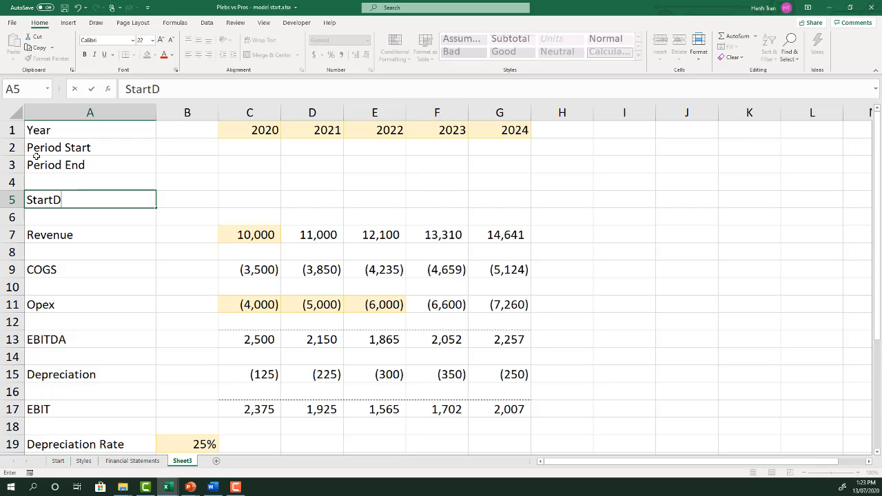
{"action": "key", "text": "BackSpace"}
{"action": "type", "text": "Date"}
{"action": "key", "text": "Return"}
{"action": "key", "text": "Up"}
{"action": "key", "text": "Right"}
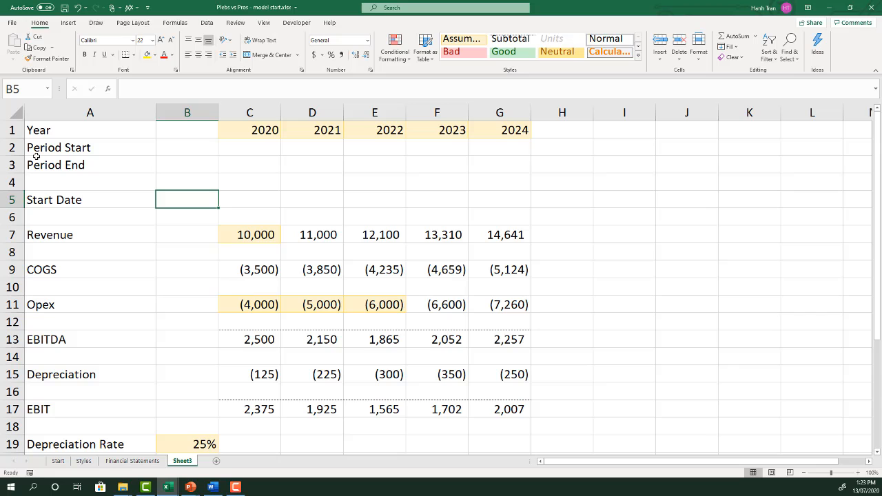
{"action": "type", "text": "1/1/2020"}
{"action": "key", "text": "Return"}
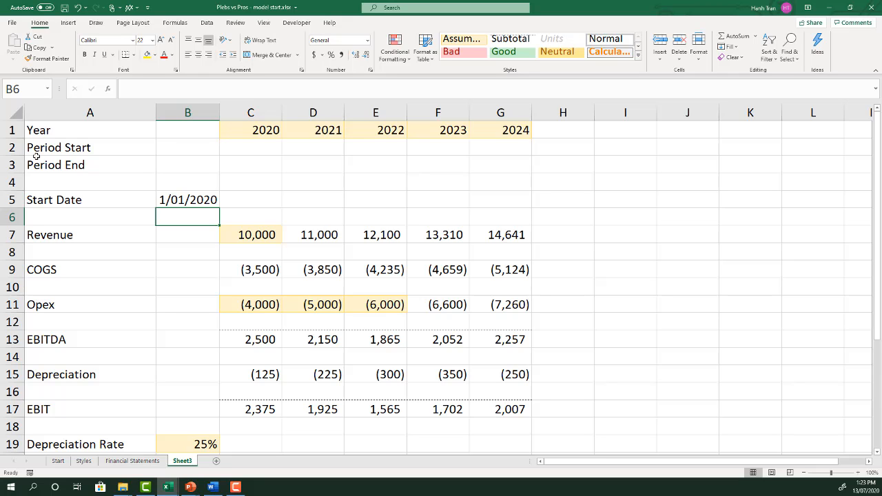
{"action": "left_click", "coordinate": [175, 201]}
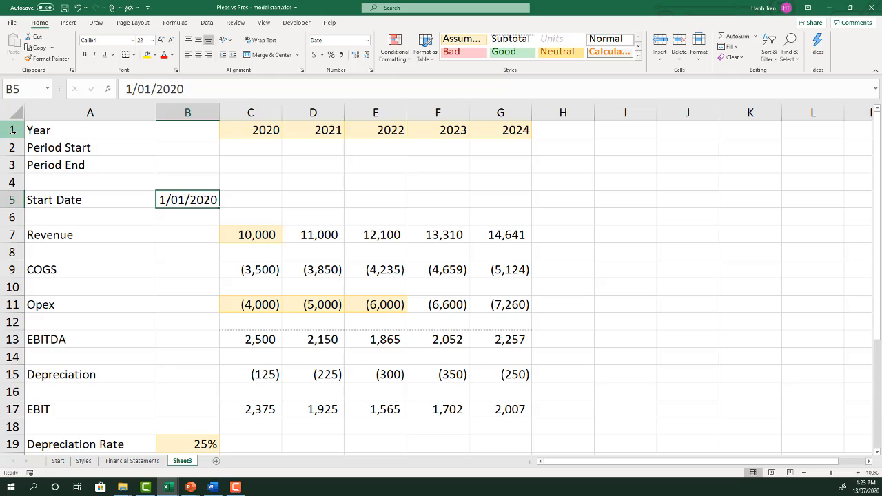
Insert a row above the Year row and label it Counter in A1
{"action": "left_click", "coordinate": [251, 112]}
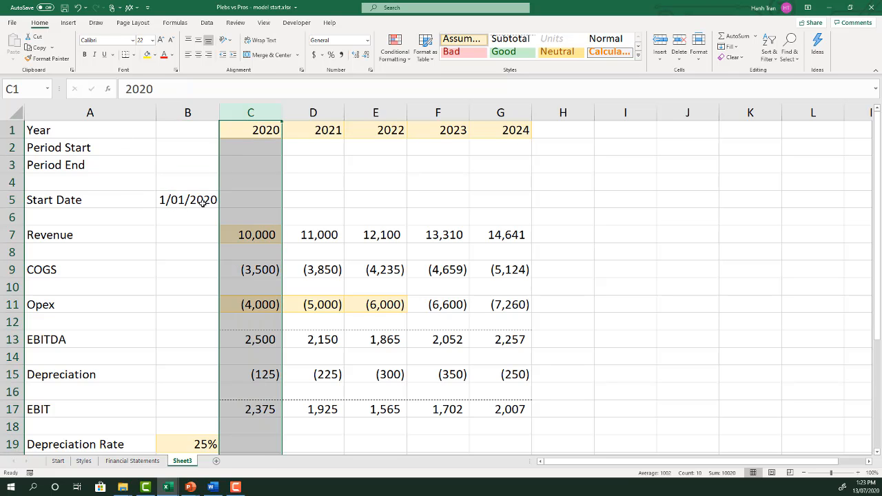
{"action": "left_click", "coordinate": [9, 129]}
{"action": "right_click", "coordinate": [10, 129]}
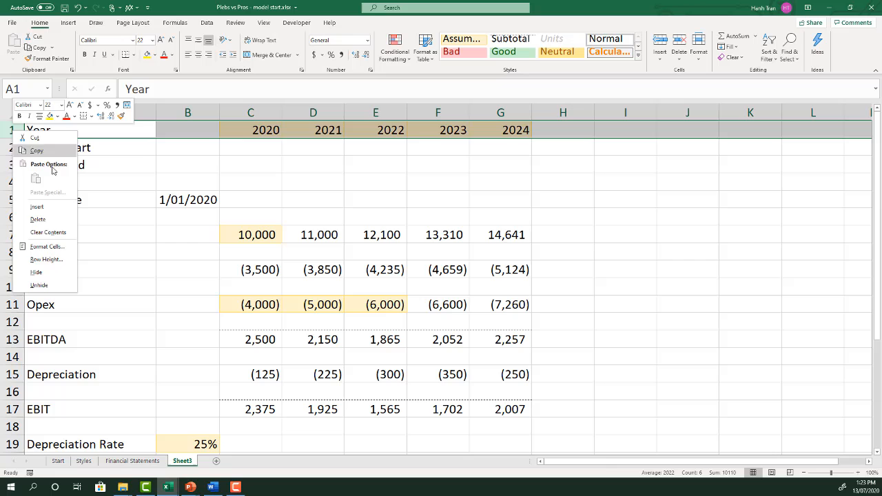
{"action": "left_click", "coordinate": [42, 207]}
{"action": "left_click", "coordinate": [56, 128]}
{"action": "type", "text": "Counter"}
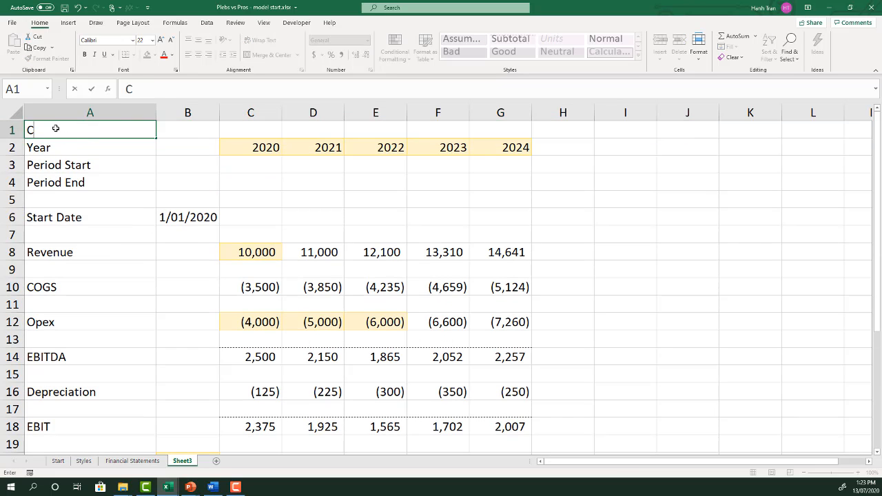
{"action": "key", "text": "Return"}
Enter the counter formula =N(B1)+1 in C1 for the first period
{"action": "key", "text": "Right"}
{"action": "key", "text": "Right"}
{"action": "key", "text": "Up"}
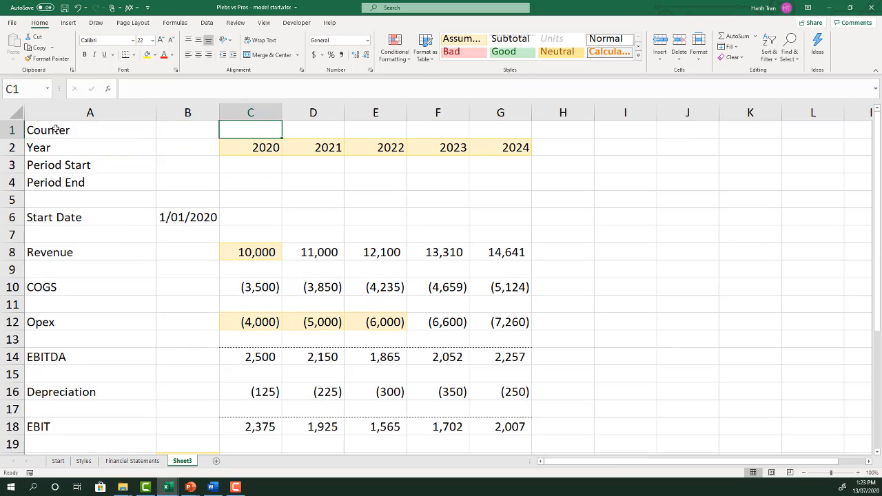
{"action": "type", "text": "=N("}
{"action": "key", "text": "Left"}
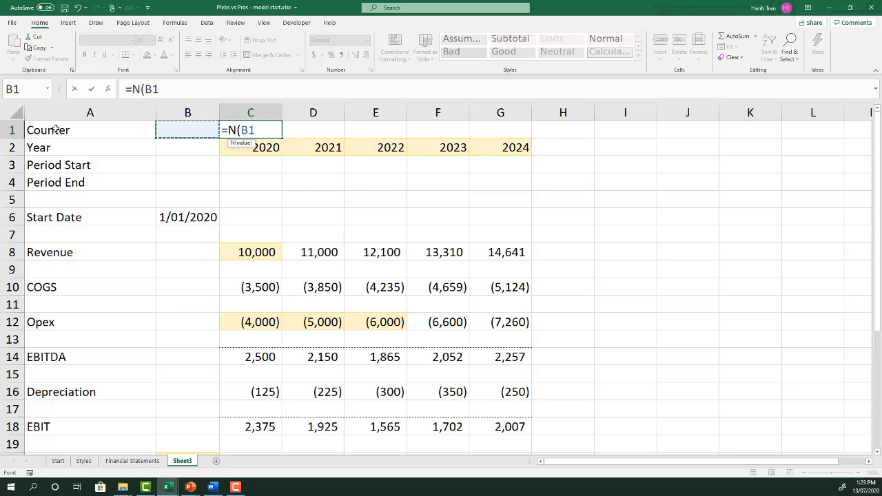
{"action": "type", "text": ")+1"}
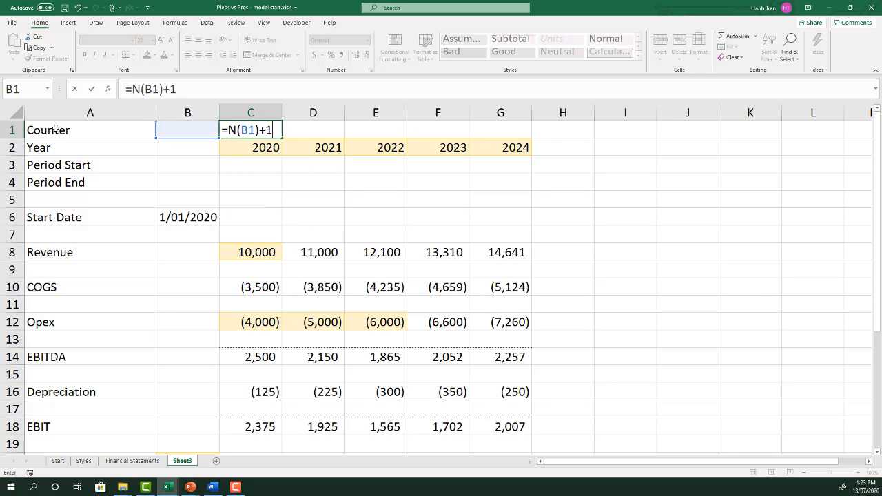
{"action": "key", "text": "Return"}
Fill the counter formula from C1 across to G1
{"action": "key", "text": "Up"}
{"action": "key", "text": "shift+Right"}
{"action": "key", "text": "shift+Right"}
{"action": "key", "text": "shift+Right"}
{"action": "key", "text": "shift+Right"}
{"action": "key", "text": "ctrl+r"}
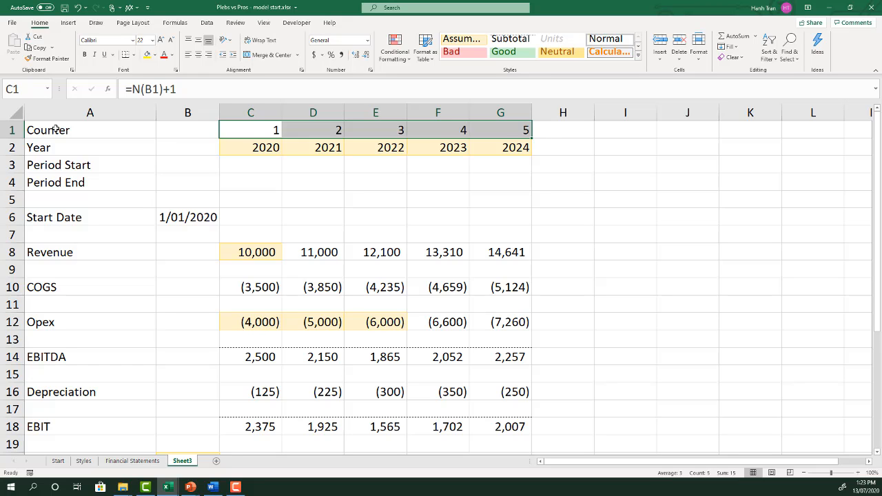
Link the first Period Start cell, C3, to the start date with =B6
{"action": "key", "text": "Down"}
{"action": "key", "text": "Down"}
{"action": "type", "text": "=IF("}
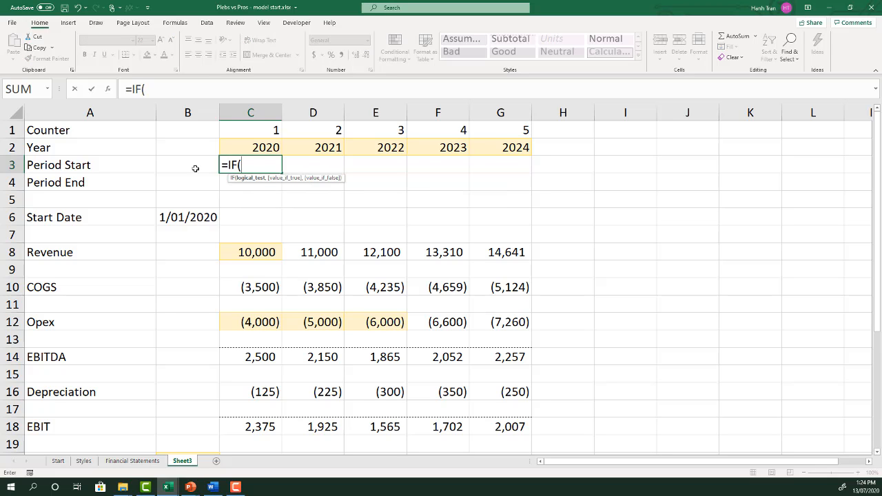
{"action": "key", "text": "Escape"}
{"action": "type", "text": "="}
{"action": "left_click", "coordinate": [188, 217]}
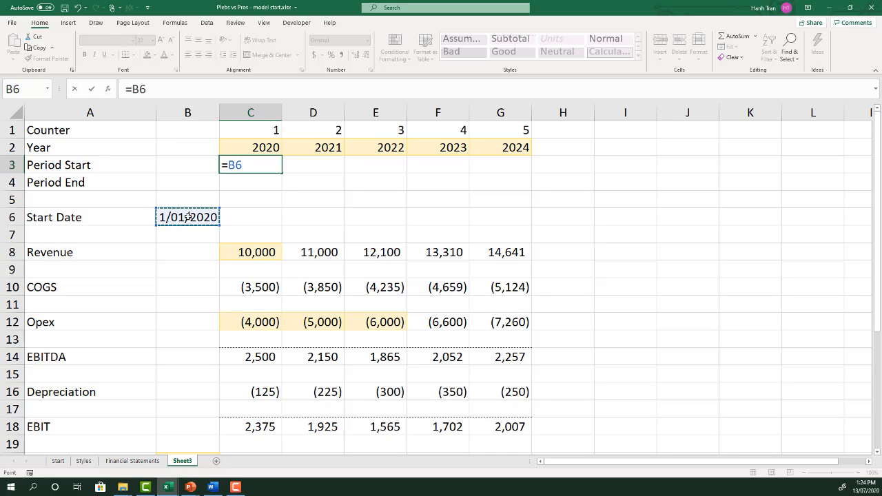
{"action": "key", "text": "Return"}
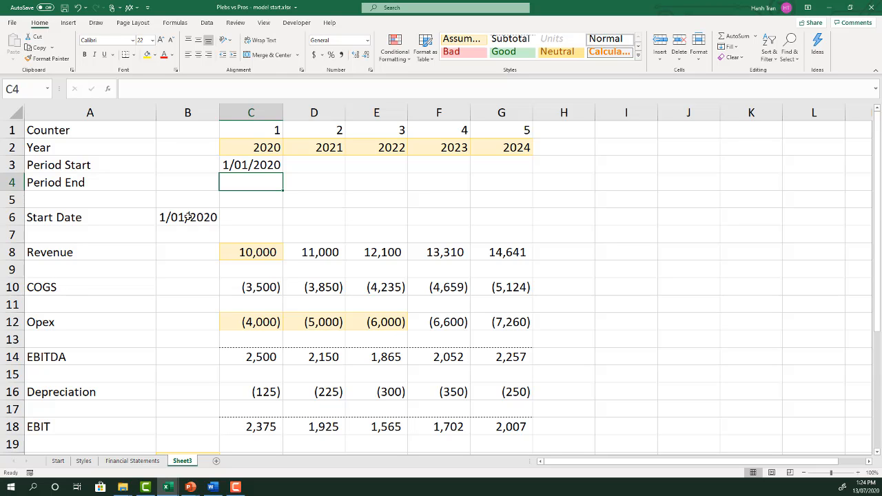
Calculate the first Period End in C4 with =EOMONTH(C3,11)
{"action": "type", "text": "="}
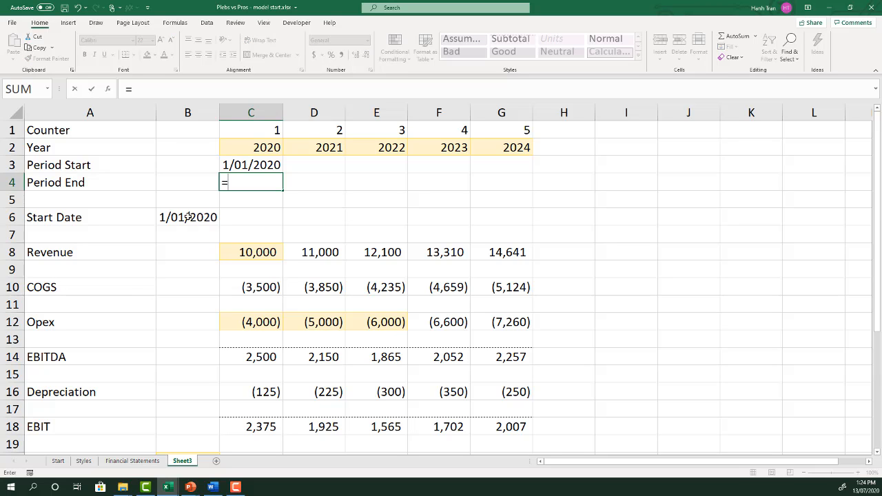
{"action": "type", "text": "EOMONTH("}
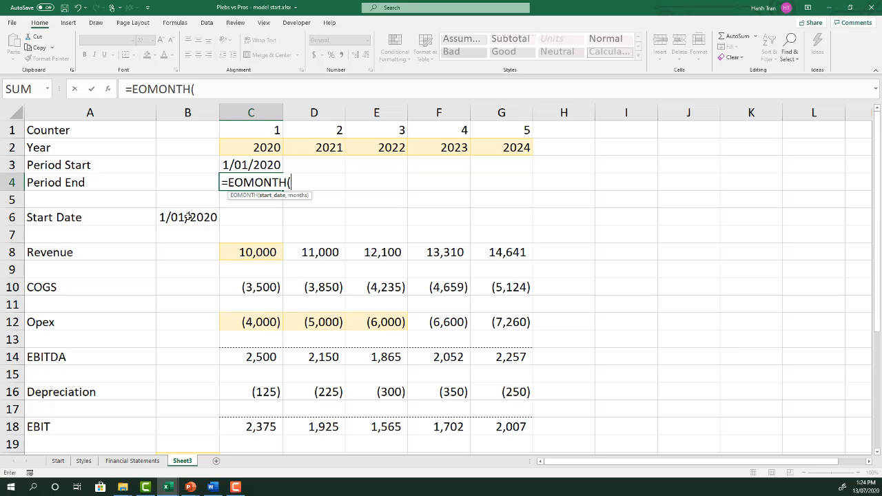
{"action": "left_click", "coordinate": [249, 165]}
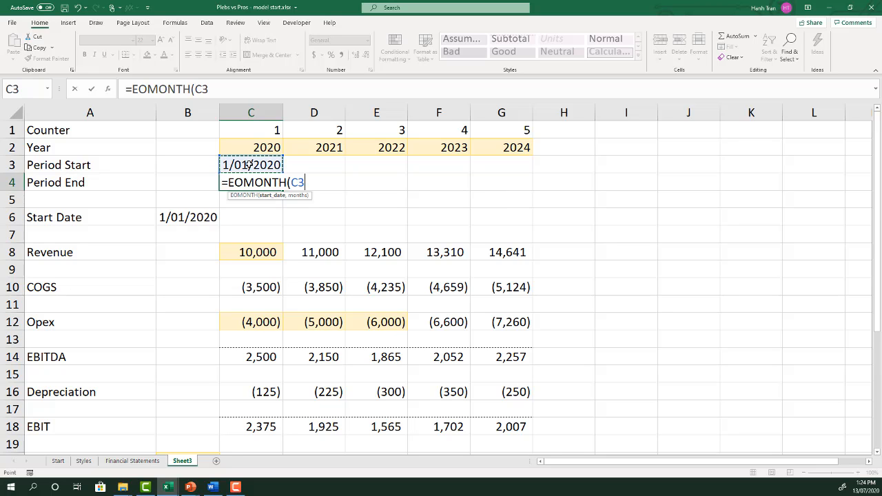
{"action": "type", "text": ","}
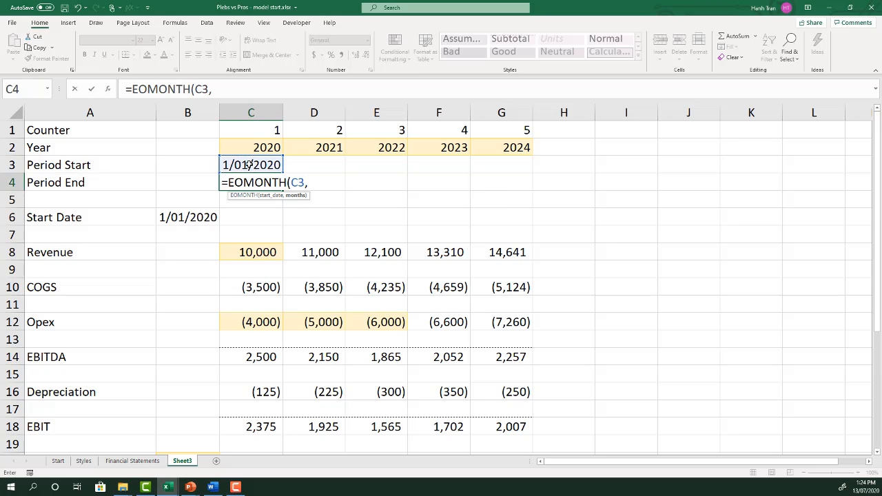
{"action": "type", "text": "11)"}
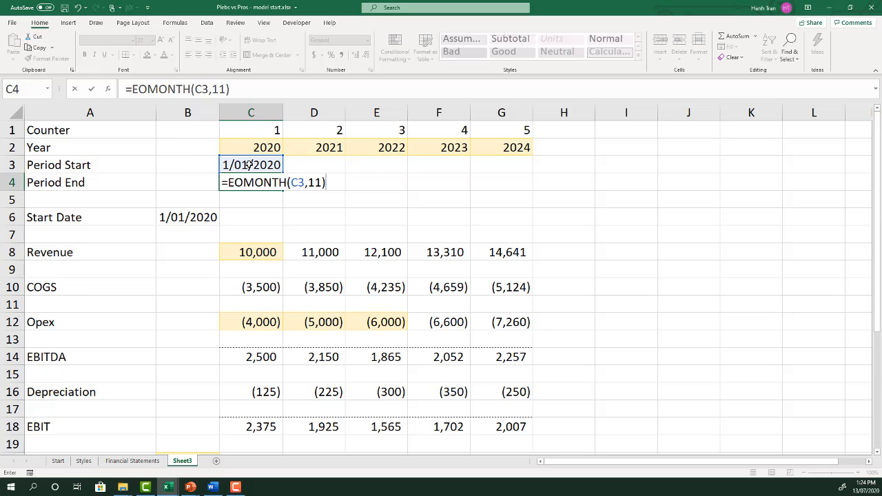
{"action": "key", "text": "Return"}
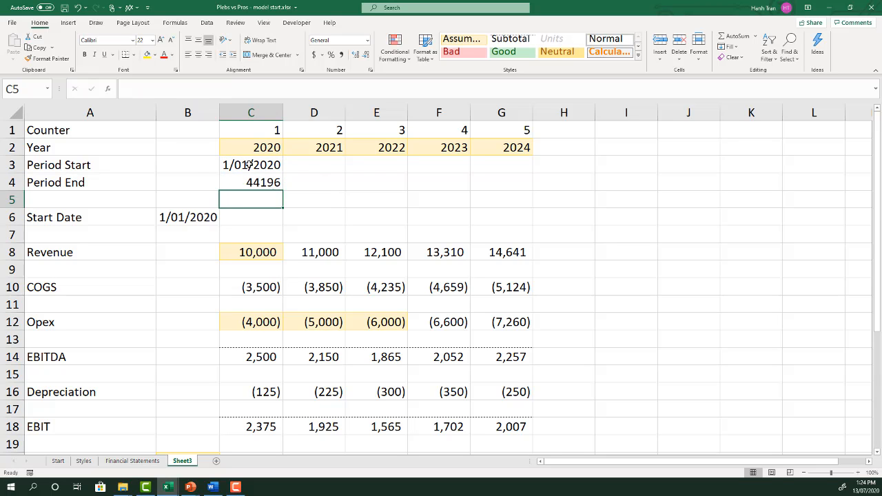
Format the first period's start and end cells, C3:C4, as day-month-year dates
{"action": "key", "text": "Up"}
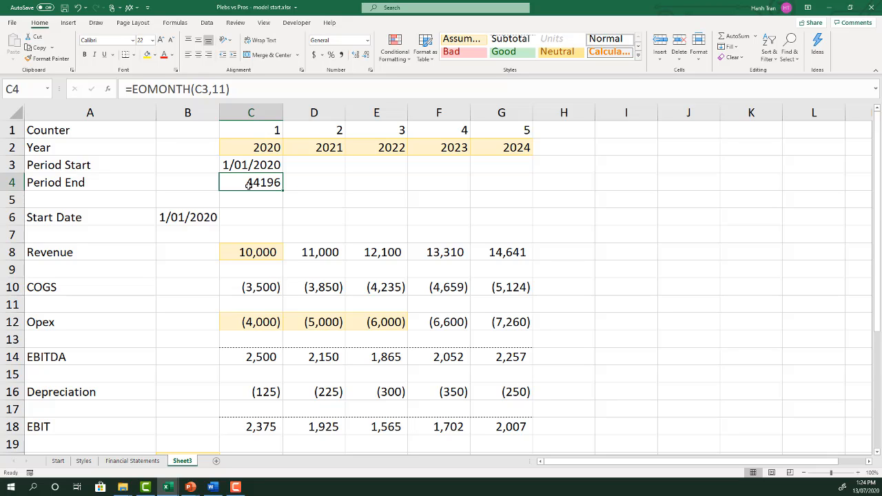
{"action": "left_click", "coordinate": [267, 166]}
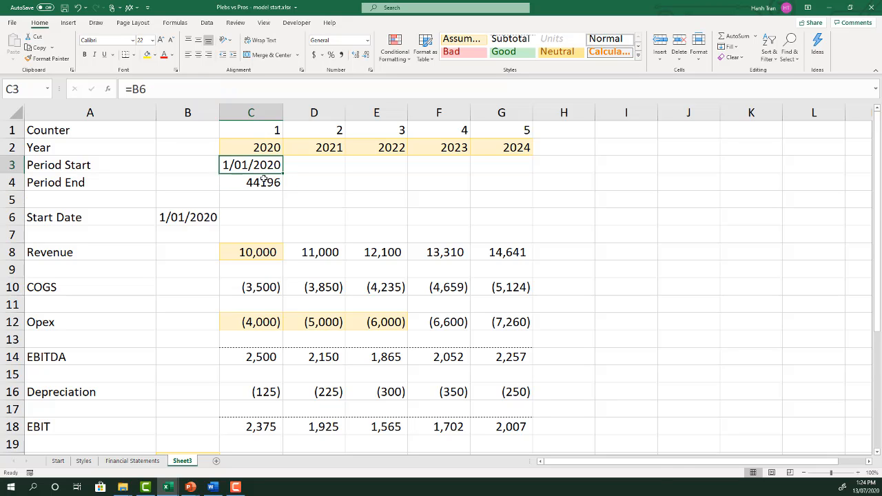
{"action": "left_click", "coordinate": [264, 179], "text": "shift"}
{"action": "key", "text": "ctrl+shift+3"}
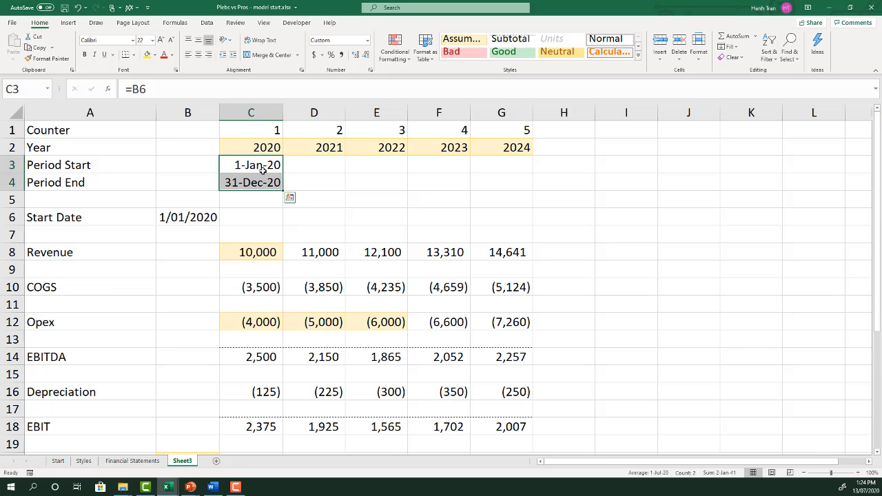
Set the second Period Start in D3 to the day after the previous period's end with =C4+1
{"action": "left_click", "coordinate": [304, 166]}
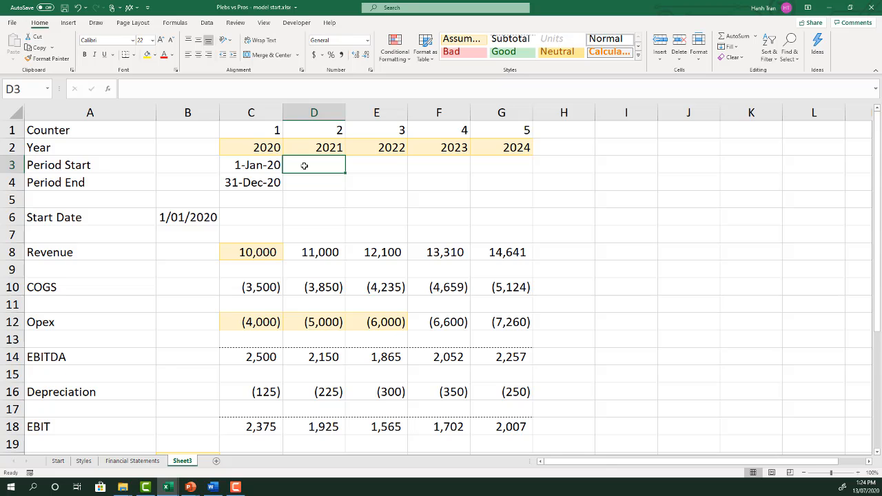
{"action": "type", "text": "="}
{"action": "key", "text": "Left"}
{"action": "key", "text": "Down"}
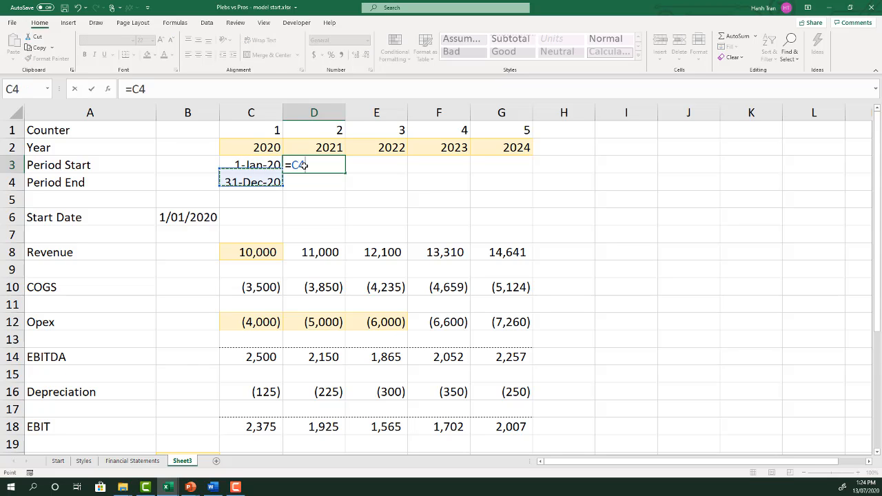
{"action": "type", "text": "+1"}
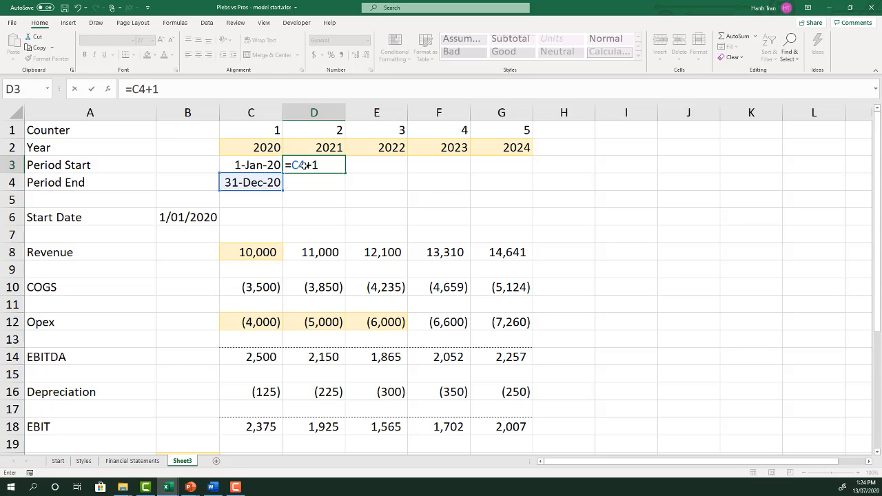
{"action": "key", "text": "Return"}
Fill the Period End formula from C4 into D4
{"action": "key", "text": "Left"}
{"action": "key", "text": "shift+Right"}
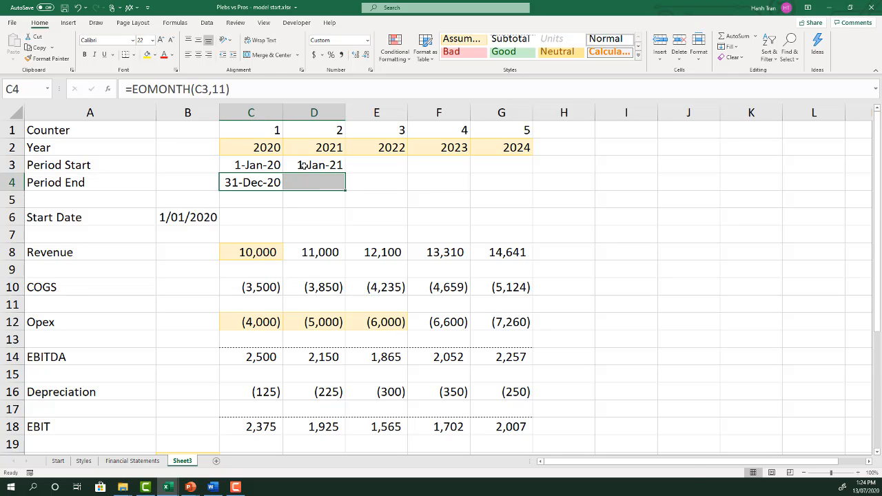
{"action": "key", "text": "ctrl+r"}
Fill the Period Start and Period End formulas in D3:D4 across to column G
{"action": "key", "text": "Up"}
{"action": "key", "text": "Right"}
{"action": "key", "text": "shift+Down"}
{"action": "key", "text": "shift+Right"}
{"action": "key", "text": "shift+Right"}
{"action": "key", "text": "shift+Right"}
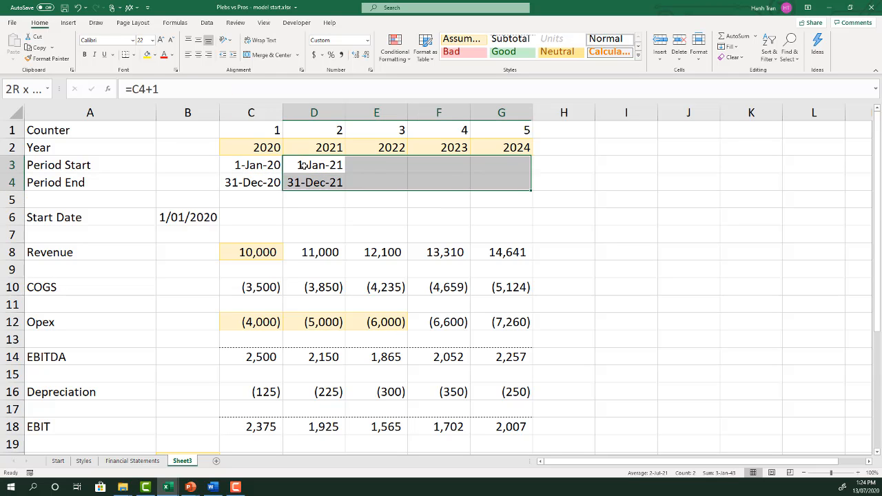
{"action": "key", "text": "ctrl+r"}
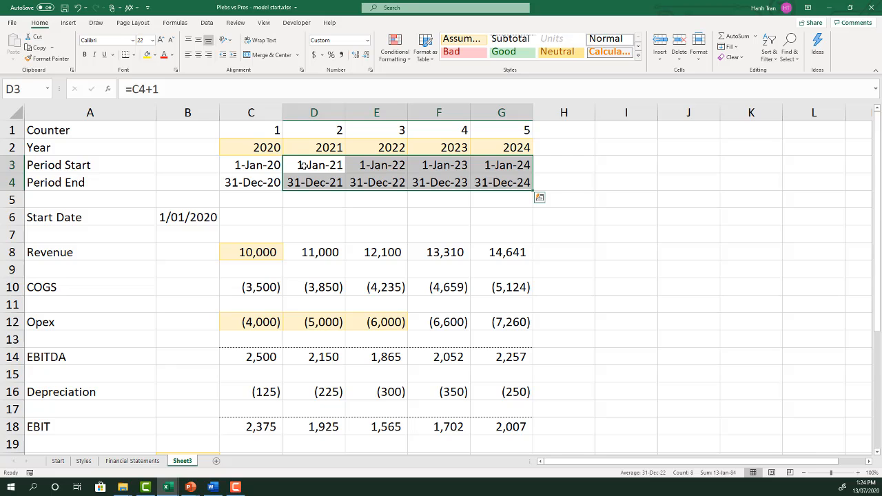
Apply the assumption cell style to the start date in B6
{"action": "key", "text": "Down"}
{"action": "key", "text": "Down"}
{"action": "key", "text": "Down"}
{"action": "key", "text": "Left"}
{"action": "key", "text": "Left"}
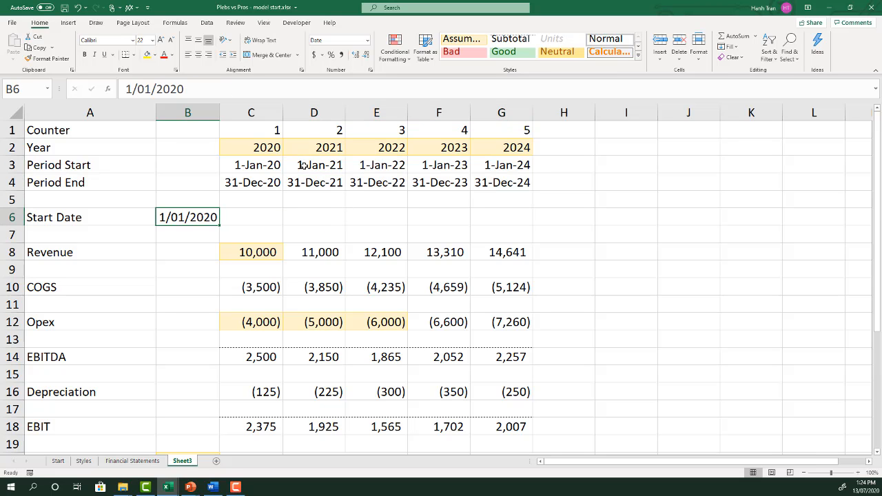
{"action": "left_click", "coordinate": [463, 43]}
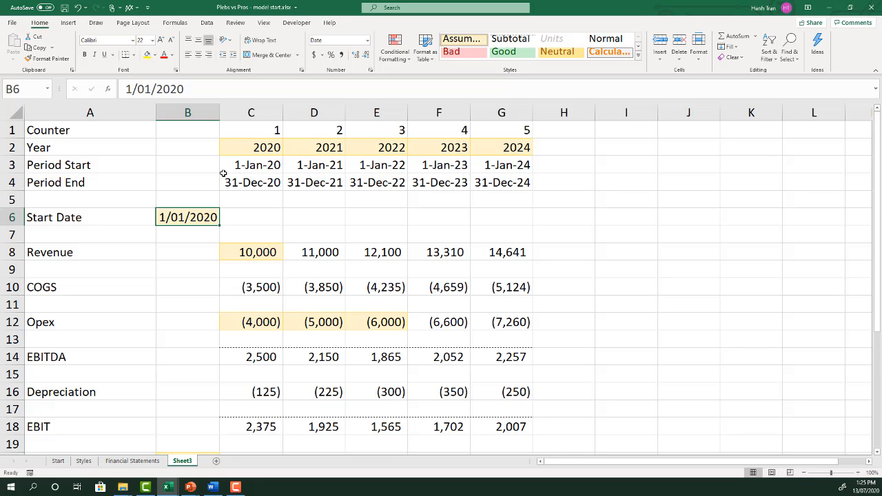
Rename Sheet3 as Time Series
{"action": "double_click", "coordinate": [188, 462]}
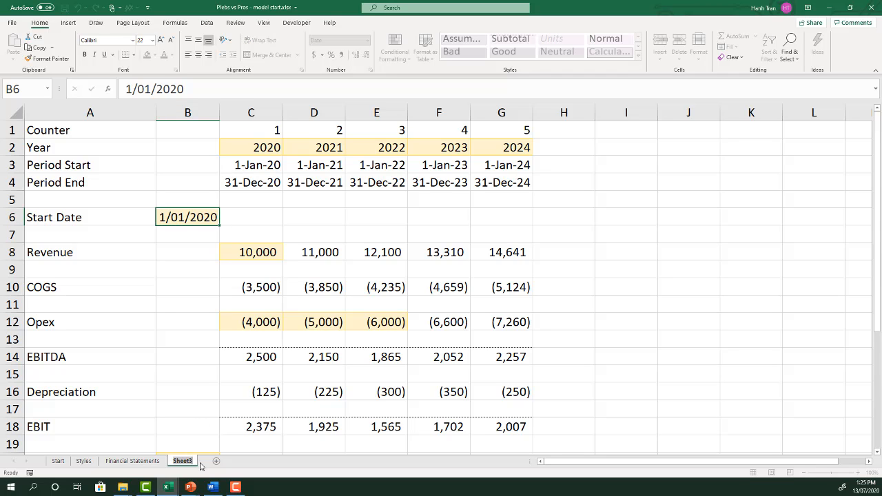
{"action": "type", "text": "Time Series"}
{"action": "key", "text": "Return"}
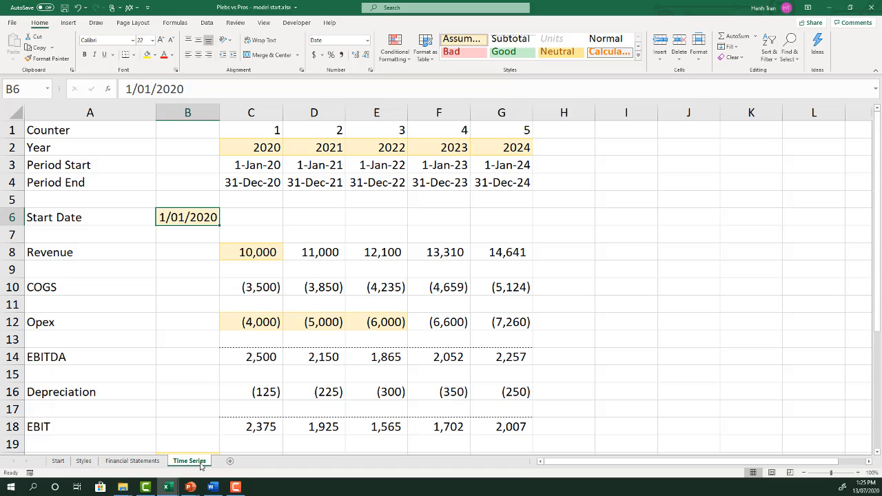
{"action": "left_click", "coordinate": [264, 250]}
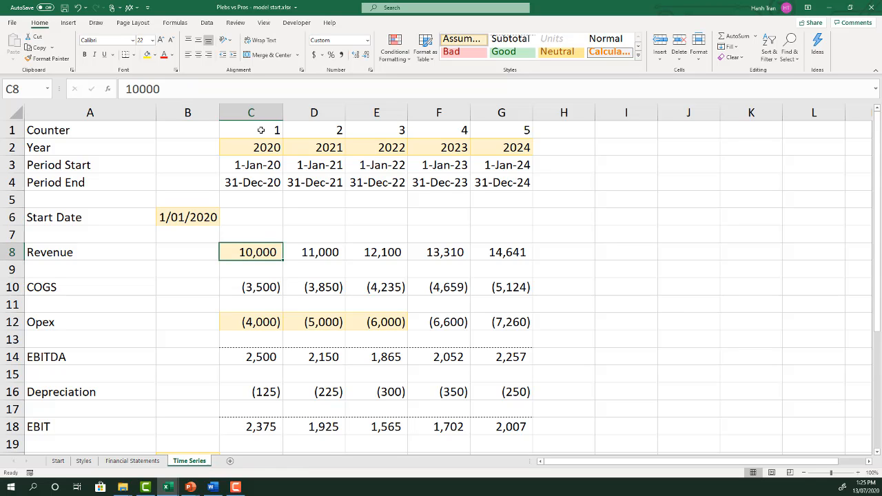
{"action": "left_click_drag", "start_coordinate": [257, 129], "coordinate": [237, 188]}
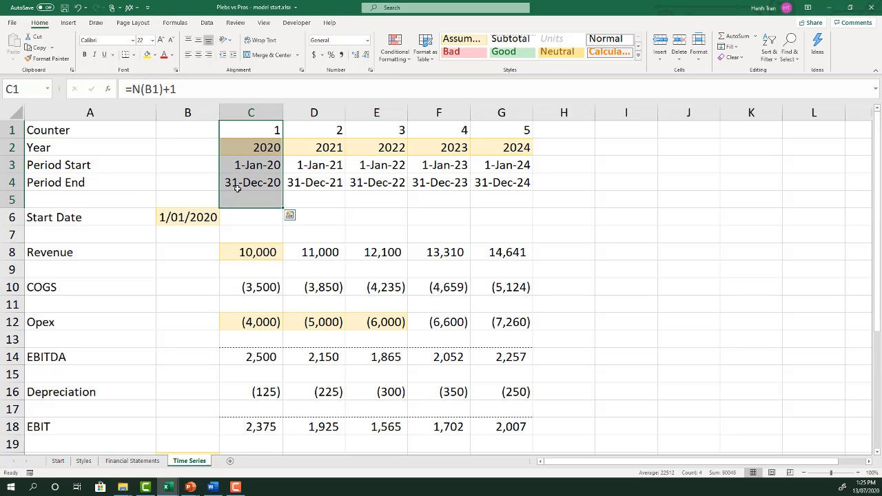
{"action": "left_click", "coordinate": [20, 129]}
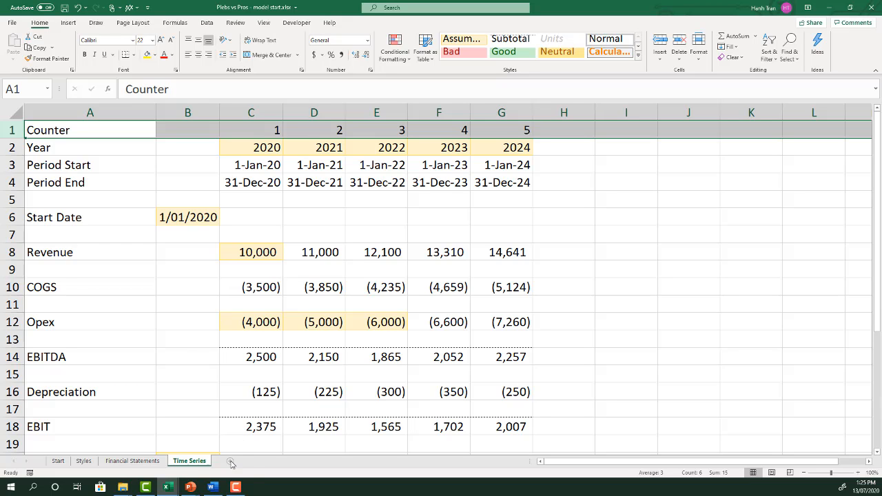
Add a new worksheet and paste the entire contents of the Time Series sheet into it from A1
{"action": "left_click", "coordinate": [250, 461]}
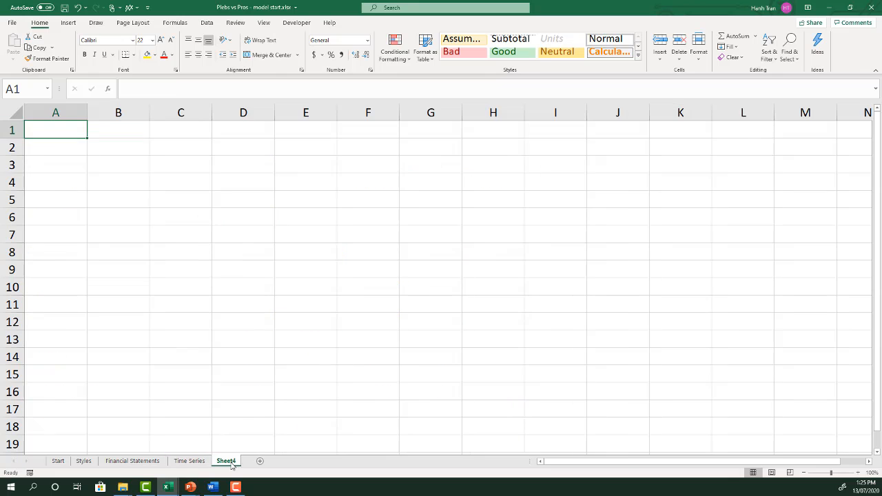
{"action": "left_click", "coordinate": [190, 461]}
{"action": "left_click", "coordinate": [618, 327]}
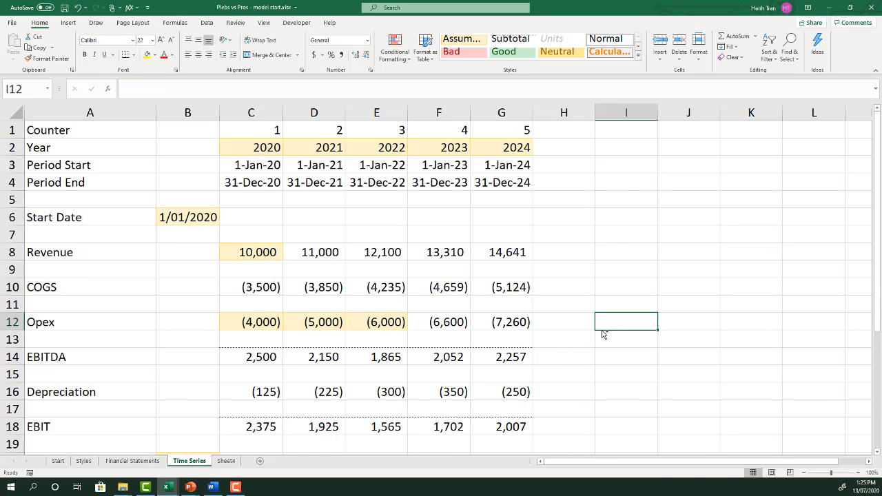
{"action": "key", "text": "ctrl+a"}
{"action": "key", "text": "ctrl+c"}
{"action": "left_click", "coordinate": [228, 461]}
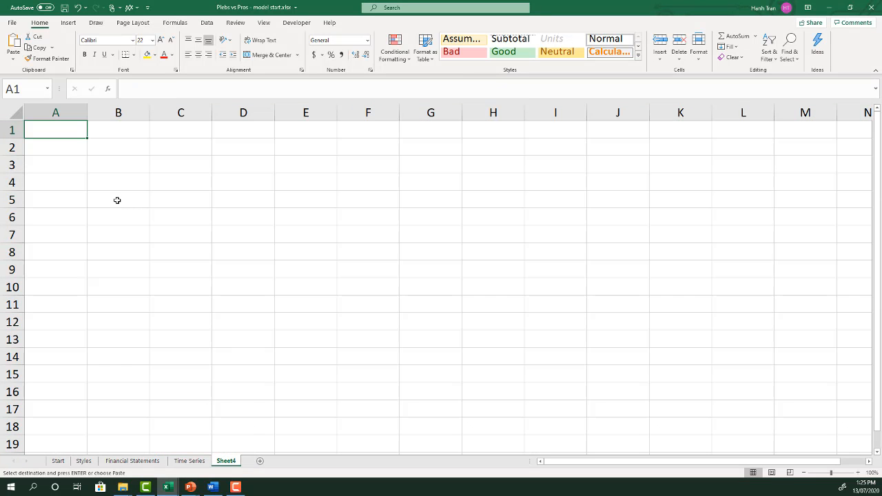
{"action": "key", "text": "ctrl+v"}
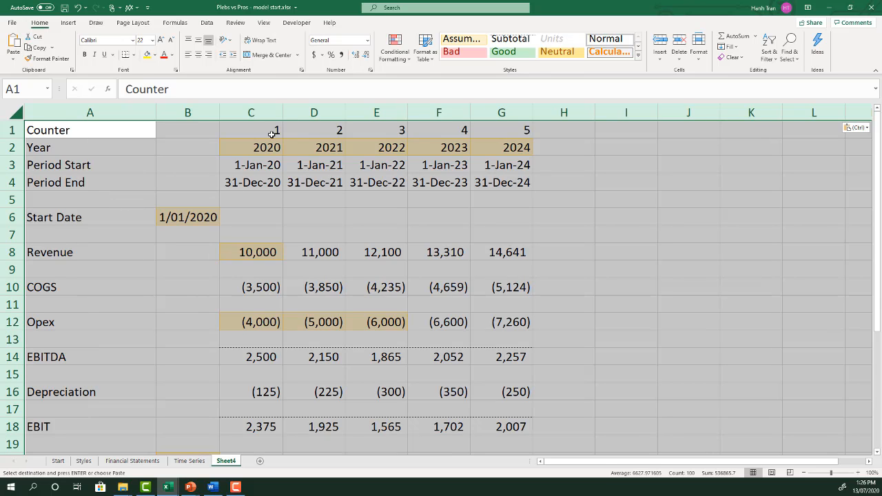
Rename Sheet4 as Separation of Inputs and Output
{"action": "key", "text": "alt+h"}
{"action": "type", "text": "or"}
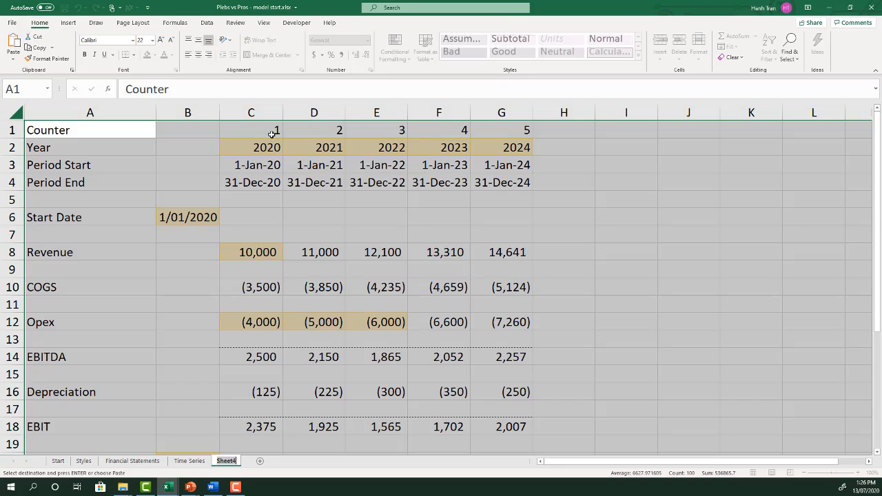
{"action": "type", "text": "Separation of I"}
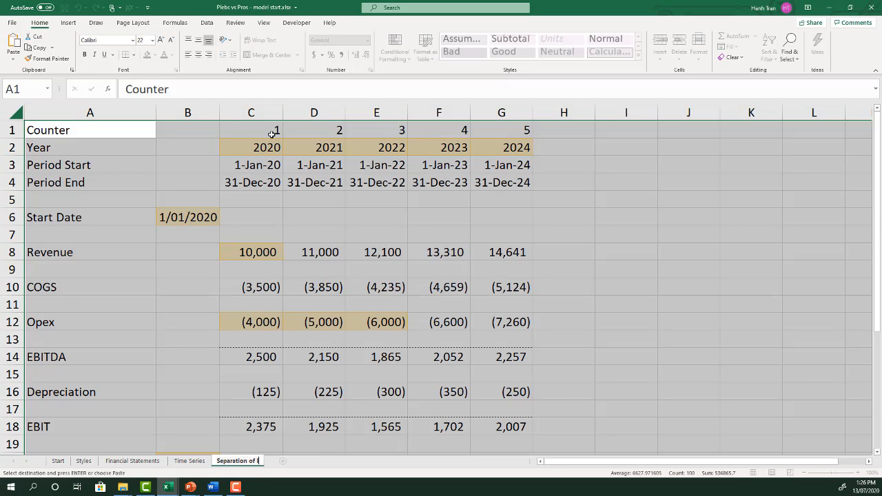
{"action": "type", "text": "nputs and Output"}
{"action": "key", "text": "Return"}
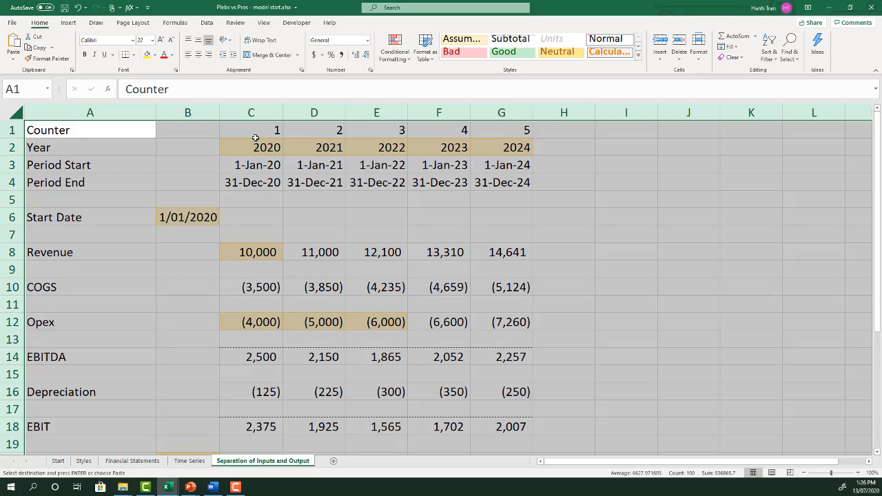
Replace the hard-coded years in C2:G2 with the formula =YEAR(C4), filled across all five columns
{"action": "left_click_drag", "start_coordinate": [256, 142], "coordinate": [515, 148]}
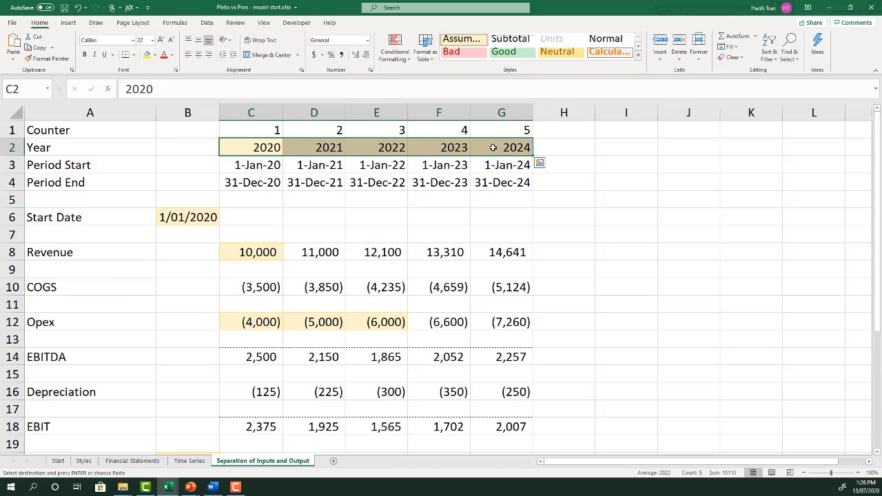
{"action": "type", "text": "=YEAR("}
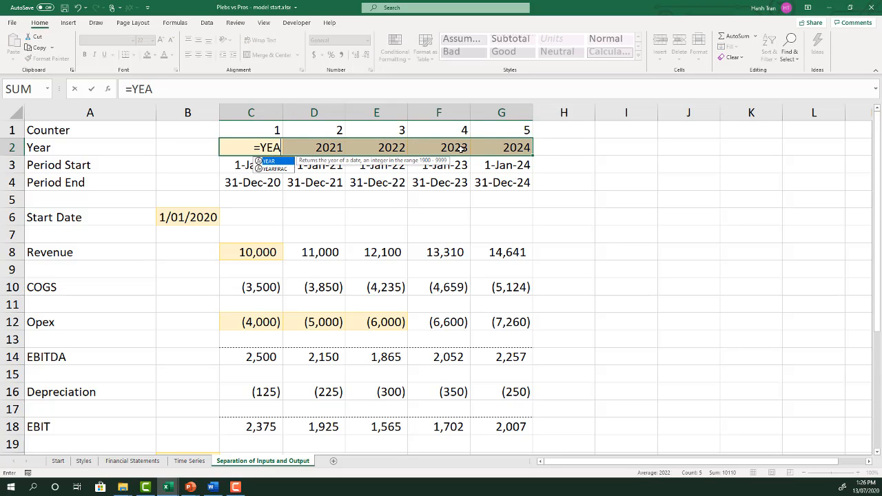
{"action": "key", "text": "Down"}
{"action": "key", "text": "Down"}
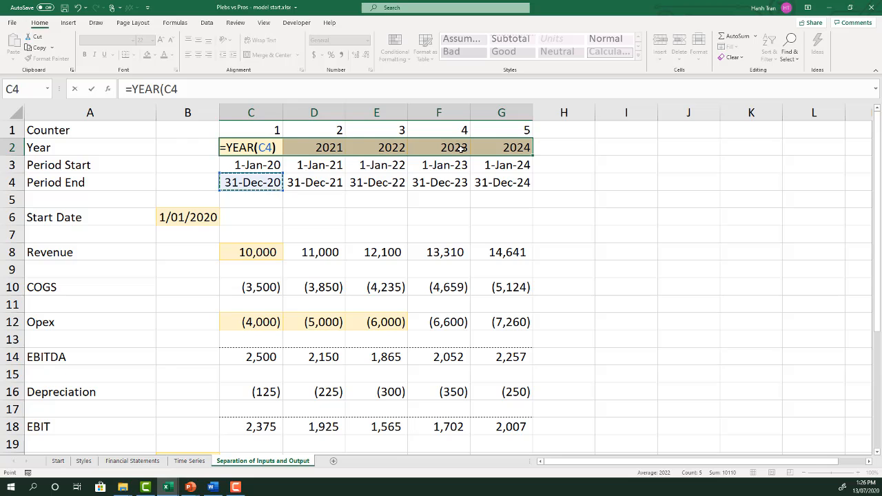
{"action": "type", "text": ")"}
{"action": "key", "text": "ctrl+Return"}
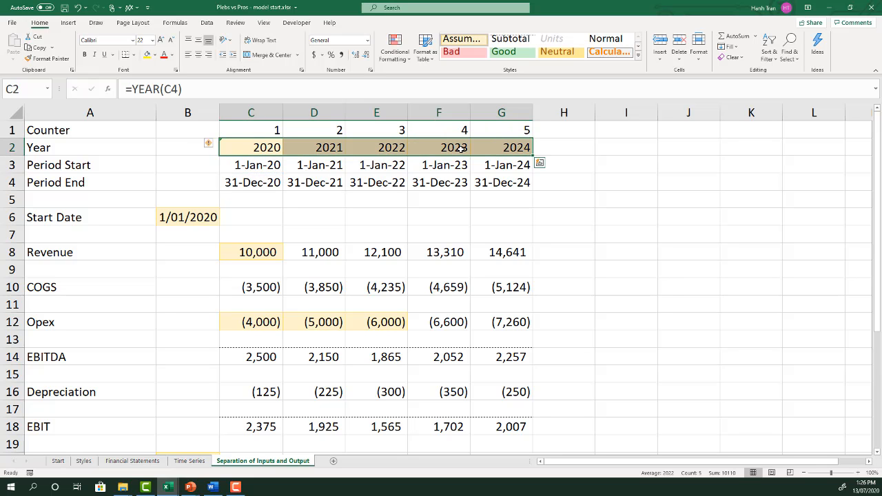
Copy only the formatting of the counter cells C1:G1 onto the year cells C2:G2
{"action": "left_click_drag", "start_coordinate": [253, 131], "coordinate": [509, 130]}
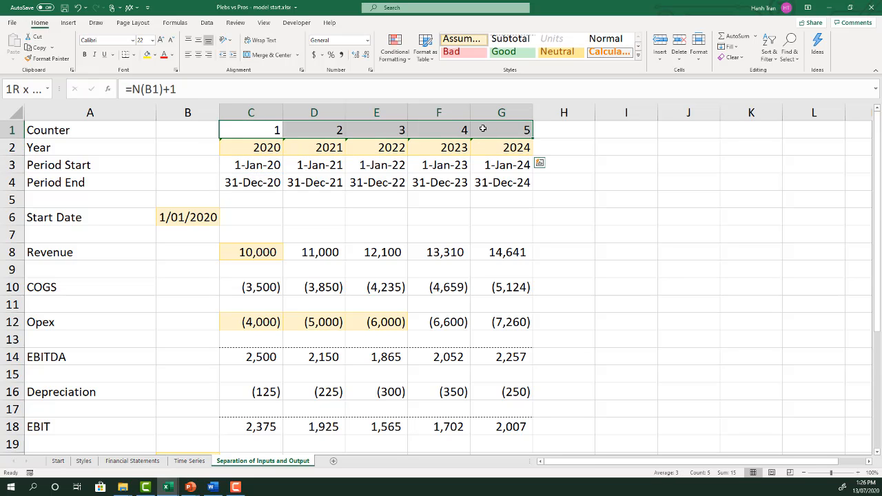
{"action": "key", "text": "ctrl+c"}
{"action": "left_click", "coordinate": [268, 148]}
{"action": "key", "text": "ctrl+alt+v"}
{"action": "key", "text": "t"}
{"action": "key", "text": "Return"}
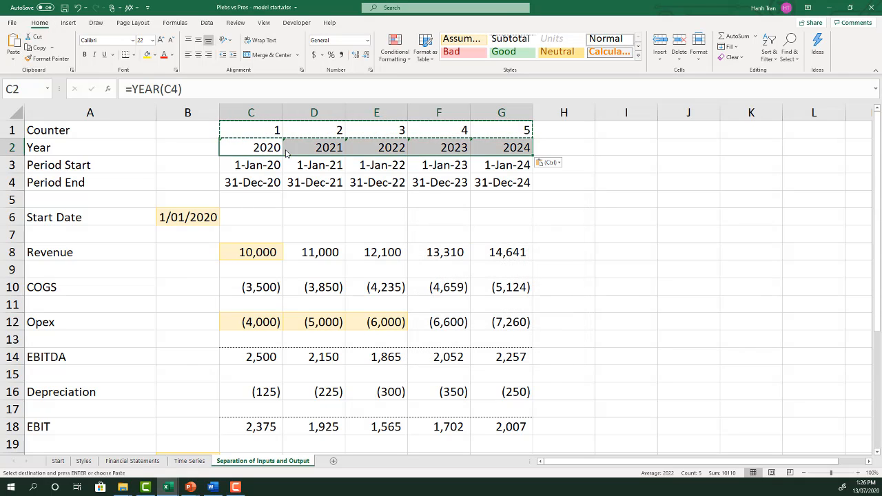
Paste the year formulas with their plain formatting into C2:G2 of the Time Series sheet
{"action": "left_click", "coordinate": [185, 455]}
{"action": "left_click", "coordinate": [183, 464]}
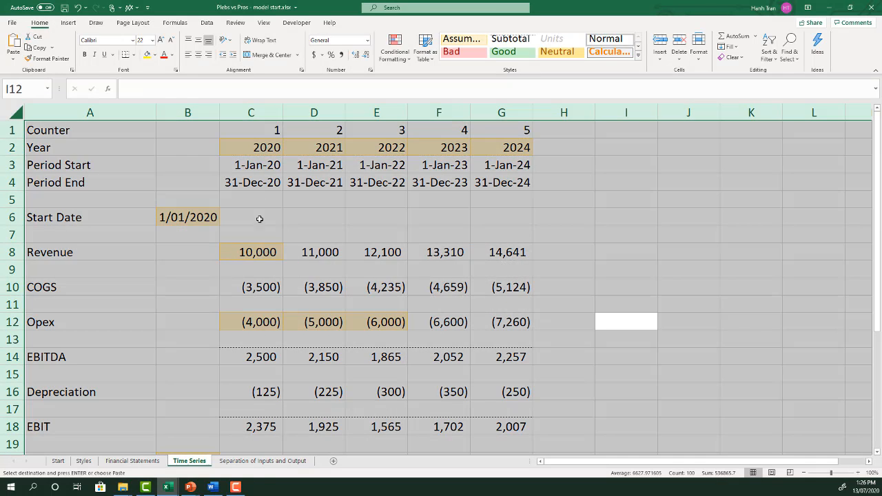
{"action": "left_click", "coordinate": [257, 137]}
{"action": "left_click", "coordinate": [258, 147]}
{"action": "key", "text": "ctrl+v"}
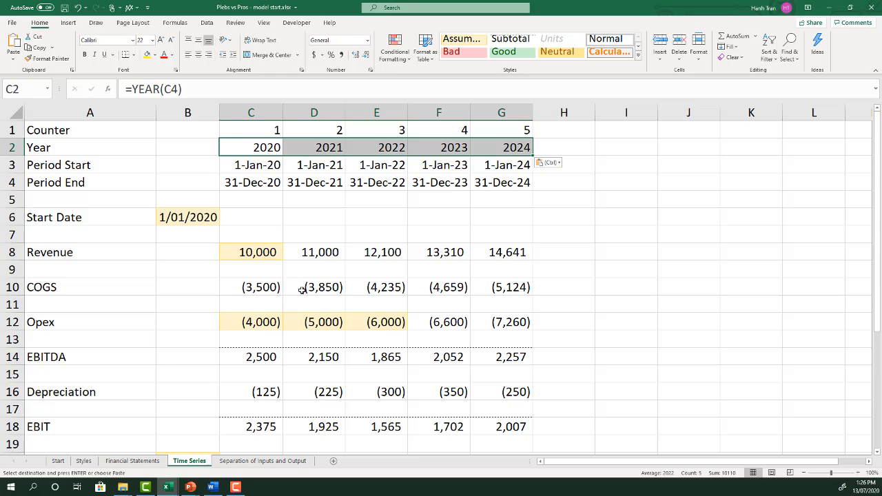
On the Separation of Inputs and Output sheet, examine the Year, Period Start and Period End formulas across the timeline
{"action": "left_click", "coordinate": [255, 461]}
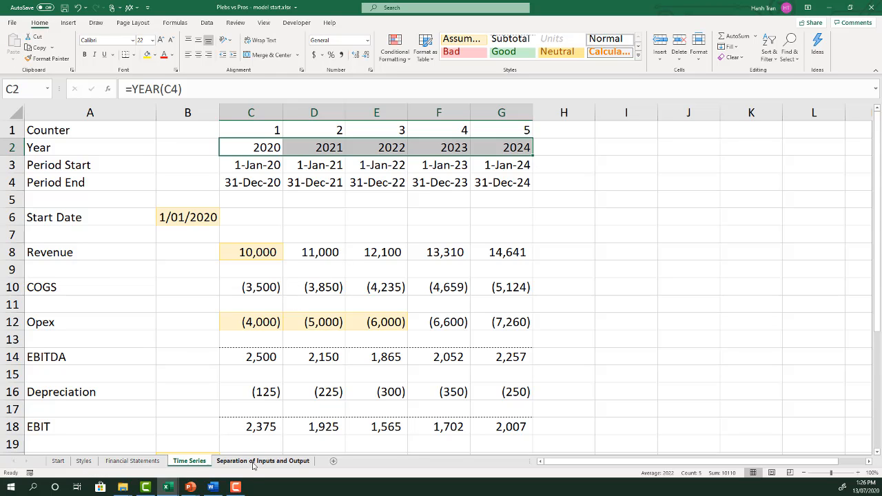
{"action": "left_click", "coordinate": [227, 146]}
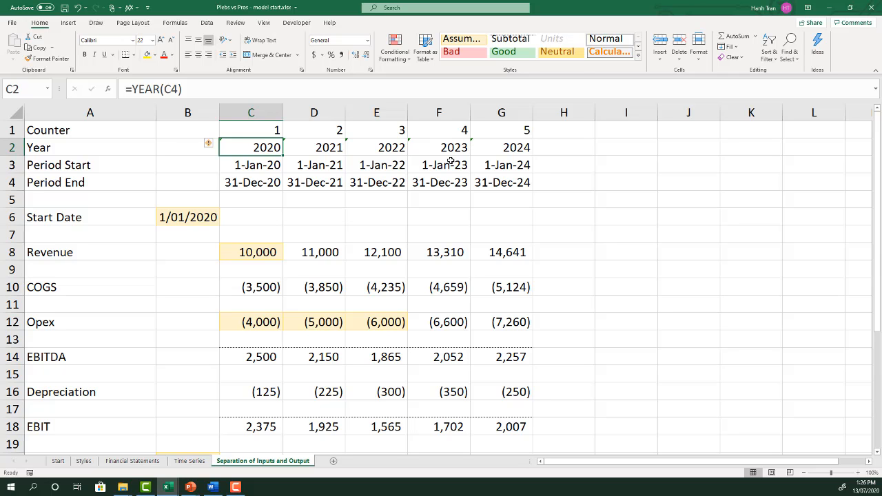
{"action": "key", "text": "F2"}
{"action": "key", "text": "Escape"}
{"action": "key", "text": "Down"}
{"action": "key", "text": "Right"}
{"action": "key", "text": "Right"}
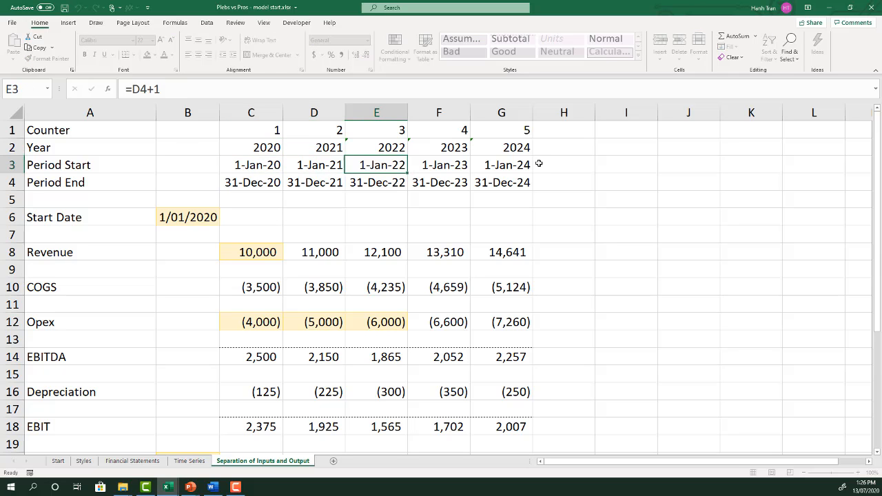
{"action": "key", "text": "Right"}
{"action": "key", "text": "Right"}
{"action": "key", "text": "Down"}
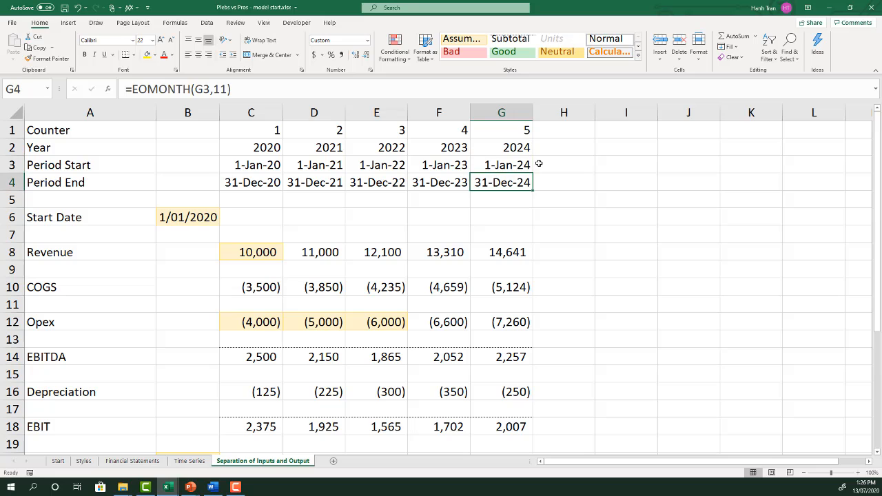
{"action": "left_click", "coordinate": [262, 177]}
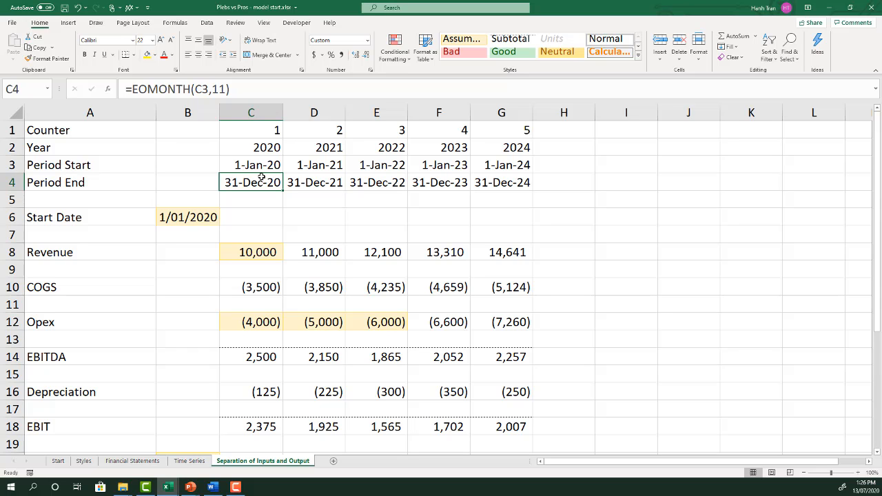
Select the assumption cells together to review them: start date, first revenue, three Opex values, depreciation rate and purchases
{"action": "left_click", "coordinate": [204, 219]}
{"action": "left_click", "coordinate": [259, 253], "text": "ctrl"}
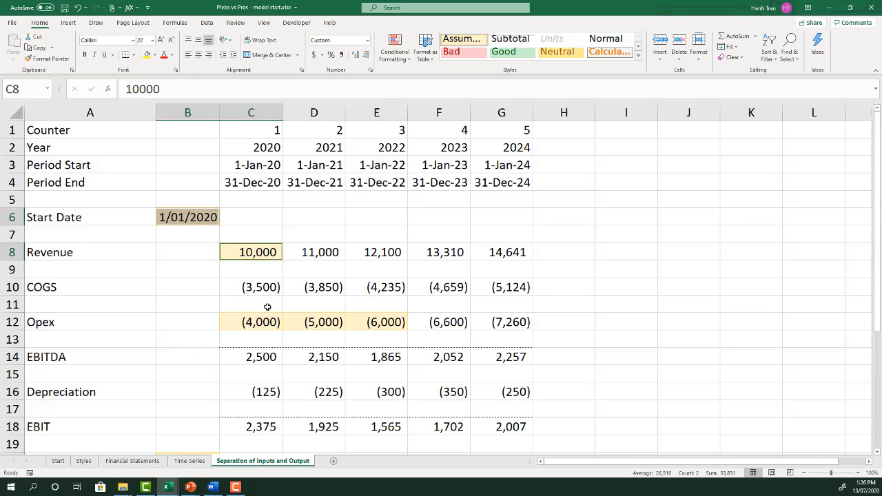
{"action": "left_click", "coordinate": [259, 322], "text": "ctrl"}
{"action": "left_click", "coordinate": [318, 321], "text": "ctrl"}
{"action": "left_click", "coordinate": [380, 322], "text": "ctrl"}
{"action": "scroll", "coordinate": [356, 315], "scroll_direction": "down", "scroll_amount": 4}
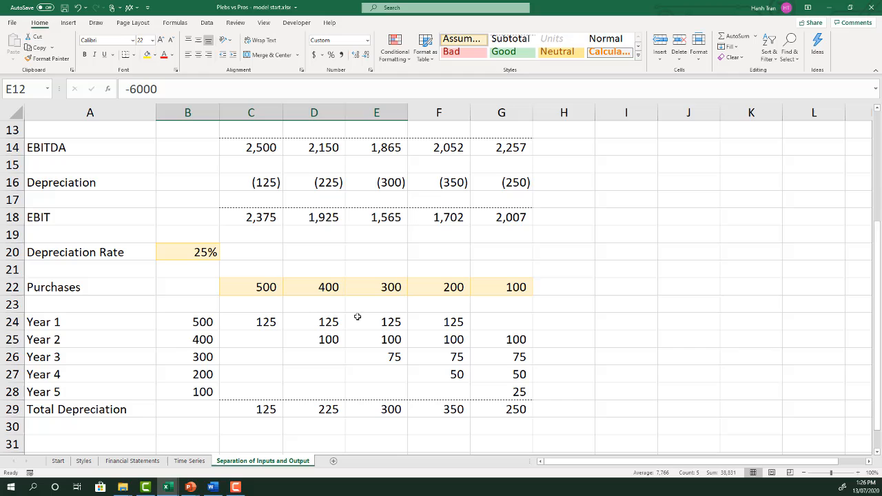
{"action": "left_click", "coordinate": [209, 252], "text": "ctrl"}
{"action": "left_click_drag", "start_coordinate": [256, 287], "coordinate": [489, 284]}
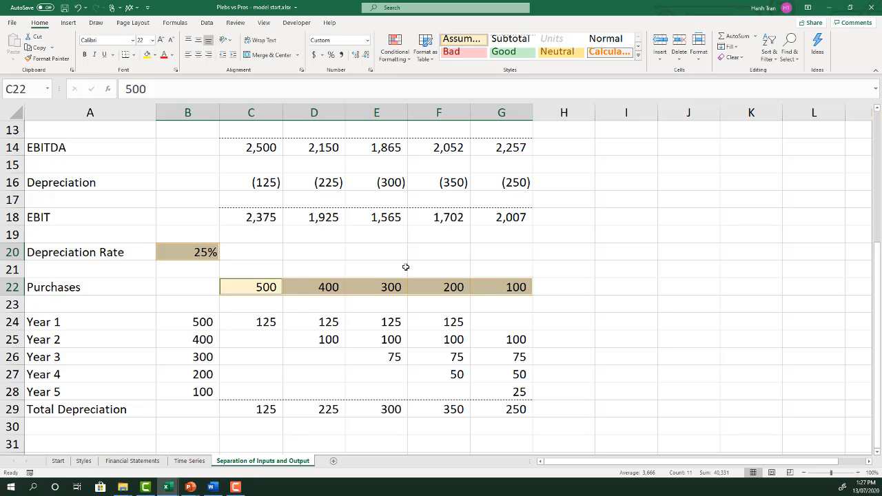
{"action": "scroll", "coordinate": [191, 275], "scroll_direction": "up", "scroll_amount": 4}
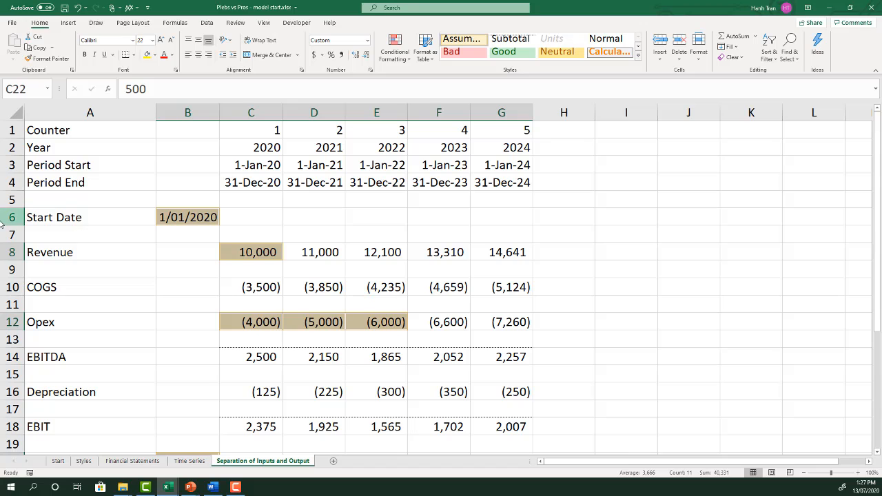
Insert two blank rows above the Start Date row
{"action": "left_click", "coordinate": [57, 234]}
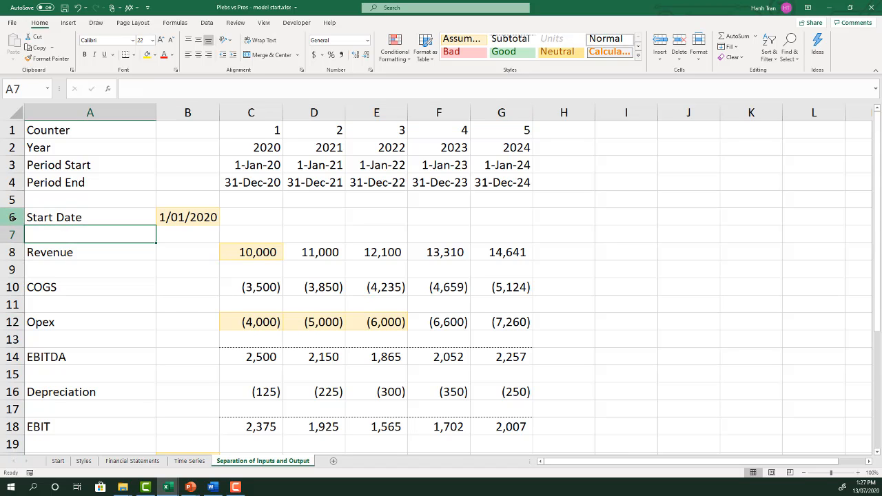
{"action": "left_click_drag", "start_coordinate": [12, 217], "coordinate": [16, 233]}
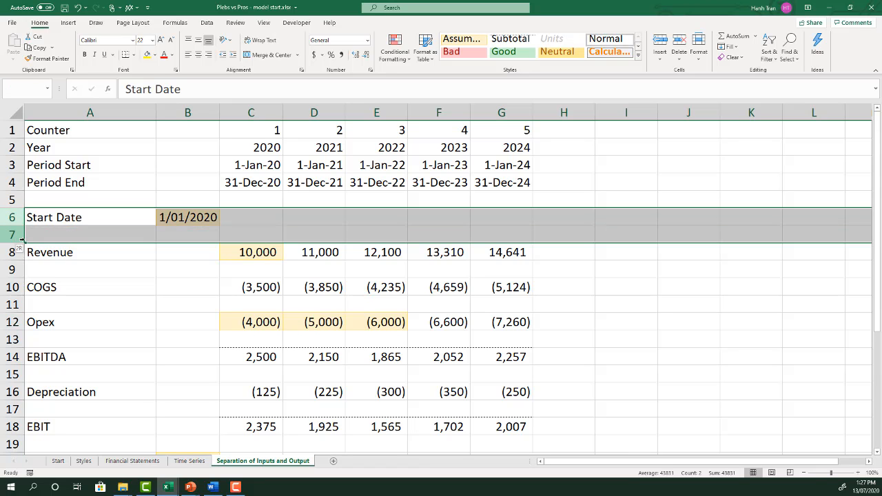
{"action": "key", "text": "ctrl+shift+plus"}
{"action": "key", "text": "Up"}
{"action": "key", "text": "Down"}
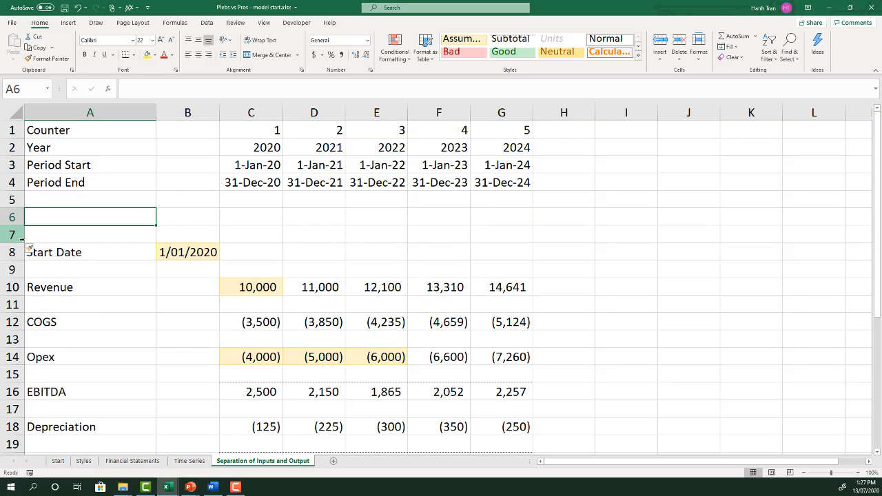
Enter the title Inputs in A6 and apply the Heading 1 cell style to A6:G6
{"action": "type", "text": "Inputs"}
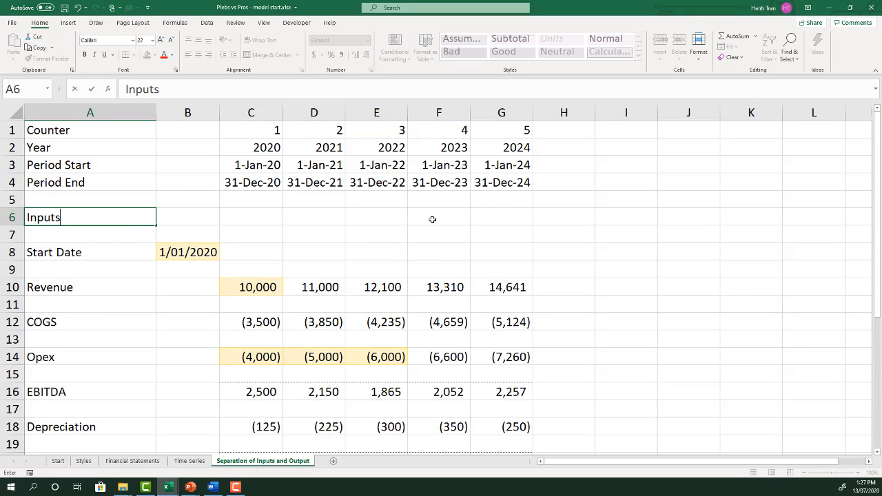
{"action": "key", "text": "Return"}
{"action": "key", "text": "Up"}
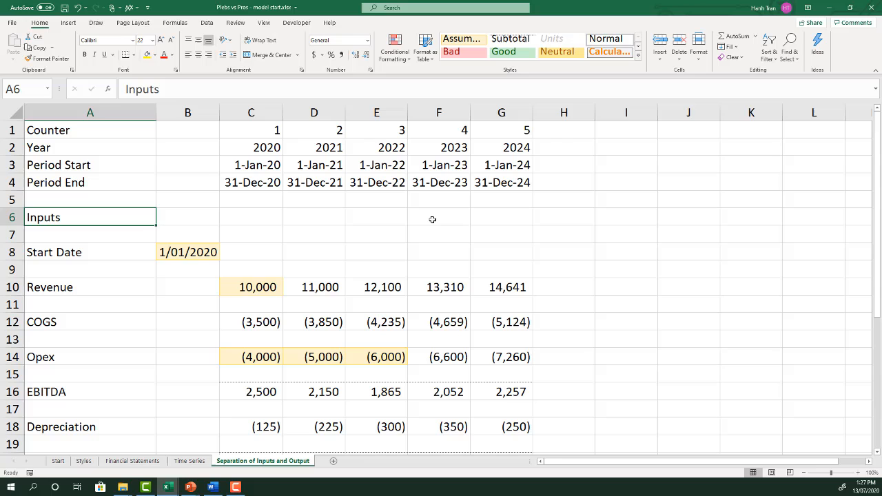
{"action": "left_click", "coordinate": [490, 214], "text": "shift"}
{"action": "left_click", "coordinate": [639, 57]}
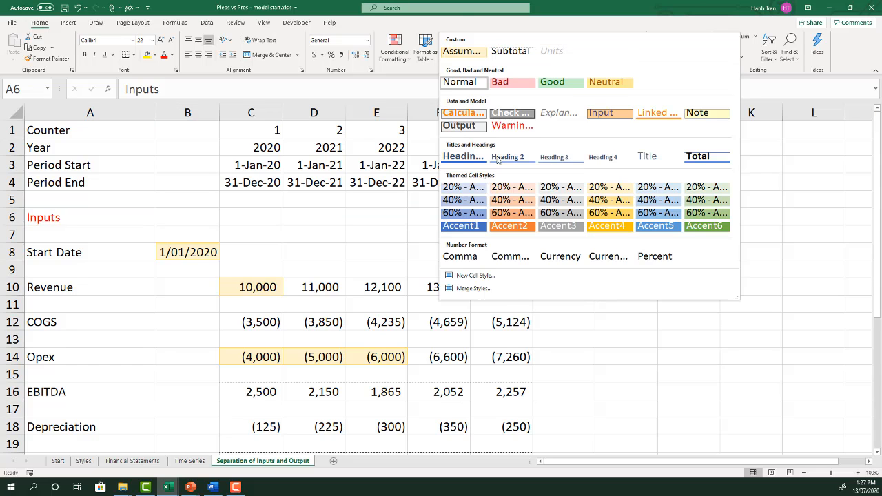
{"action": "left_click", "coordinate": [464, 158]}
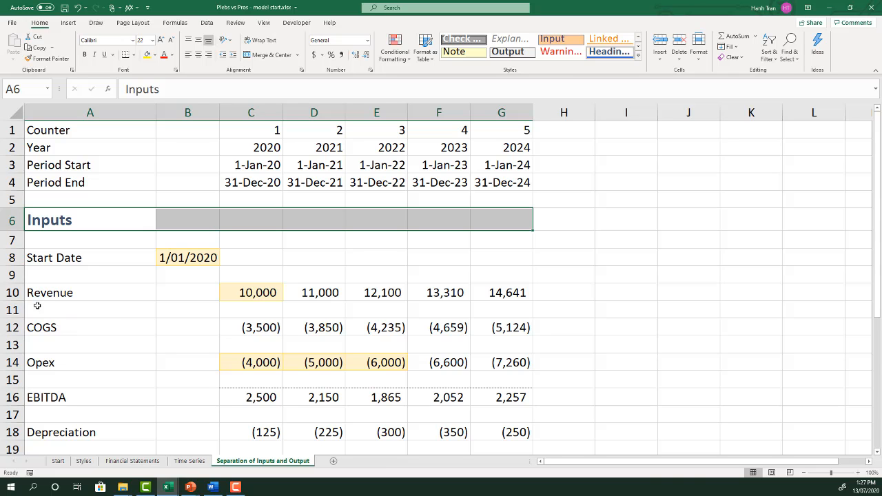
Insert 11 blank rows above the Revenue row, from row 10 to row 20
{"action": "left_click", "coordinate": [11, 292]}
{"action": "left_click_drag", "start_coordinate": [12, 292], "coordinate": [38, 419]}
{"action": "key", "text": "ctrl+shift+plus"}
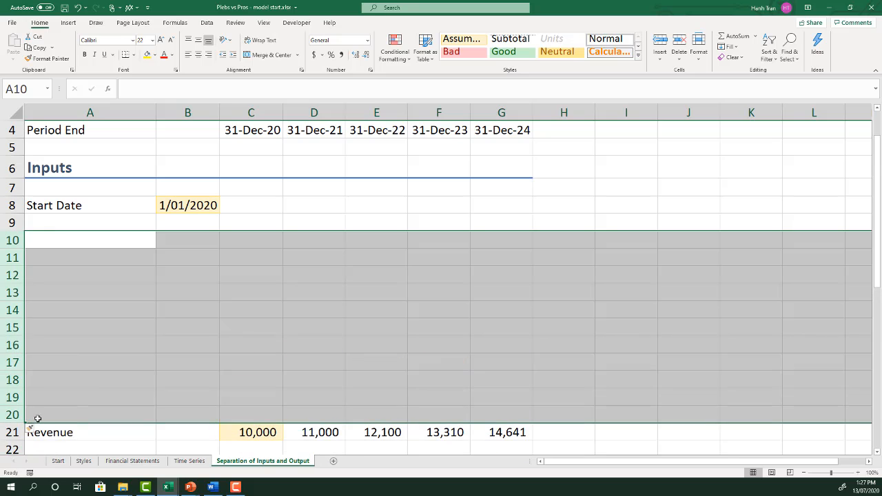
Enter the label "Revenue - first period" in A10 of the Inputs section
{"action": "left_click", "coordinate": [105, 293]}
{"action": "left_click", "coordinate": [66, 240]}
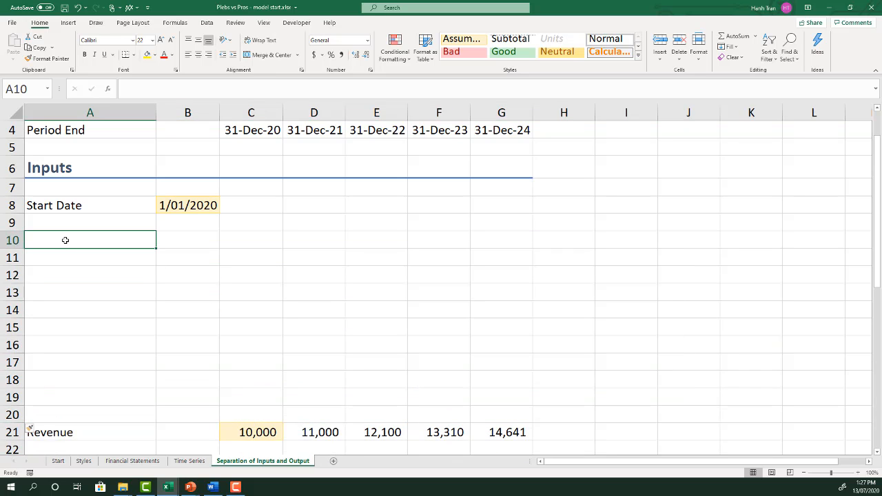
{"action": "type", "text": "Revenue"}
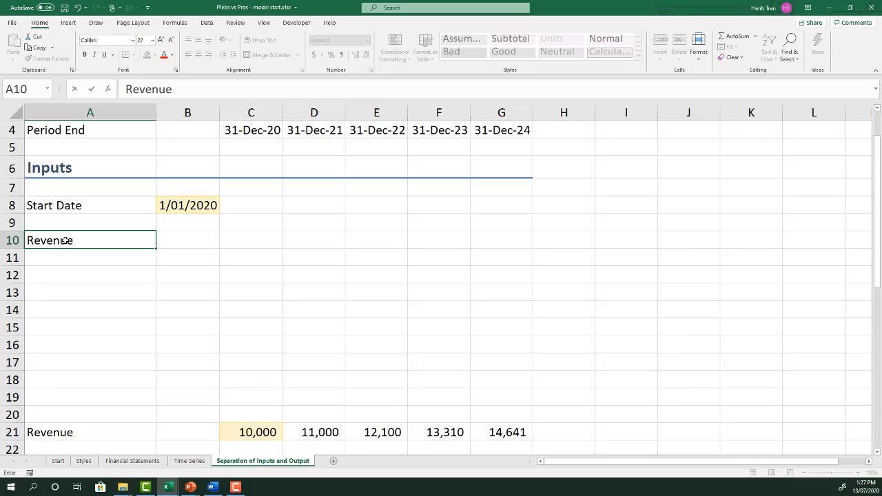
{"action": "double_click", "coordinate": [80, 240]}
{"action": "type", "text": "- first period"}
{"action": "key", "text": "Return"}
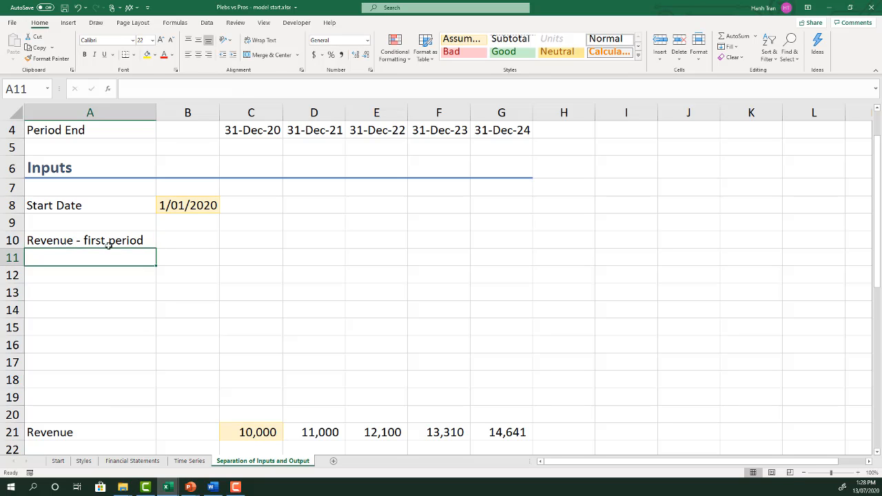
Copy the first-year revenue input from C21 into C10
{"action": "left_click", "coordinate": [261, 426]}
{"action": "key", "text": "ctrl+c"}
{"action": "left_click", "coordinate": [248, 235]}
{"action": "key", "text": "ctrl+v"}
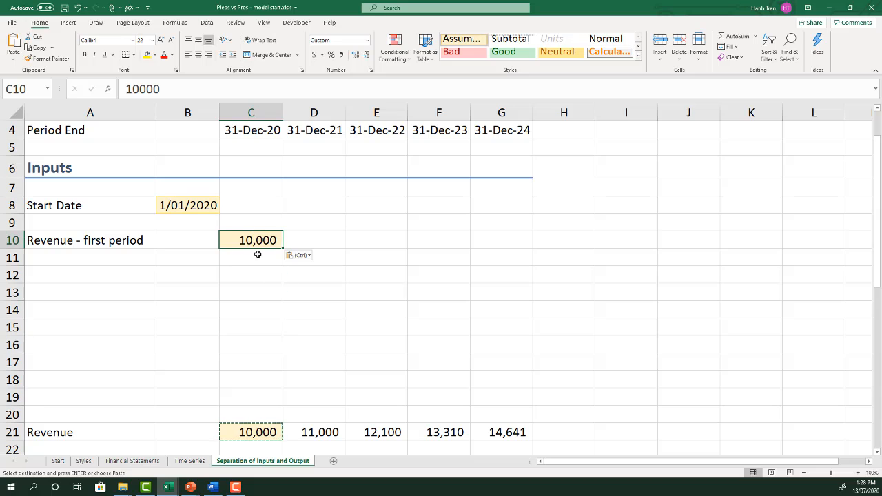
Label A12 as Opex and copy the three Opex inputs from C25:E25 into C12:E12
{"action": "left_click", "coordinate": [80, 284]}
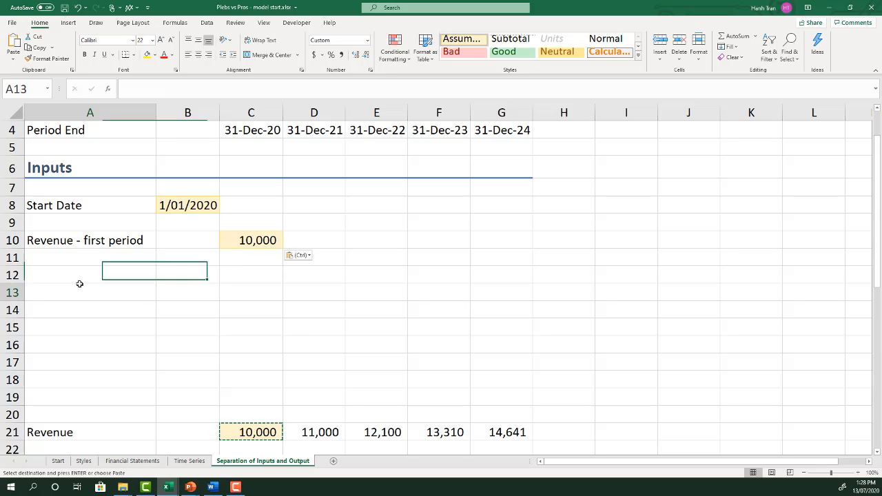
{"action": "left_click", "coordinate": [80, 282]}
{"action": "type", "text": "Opex"}
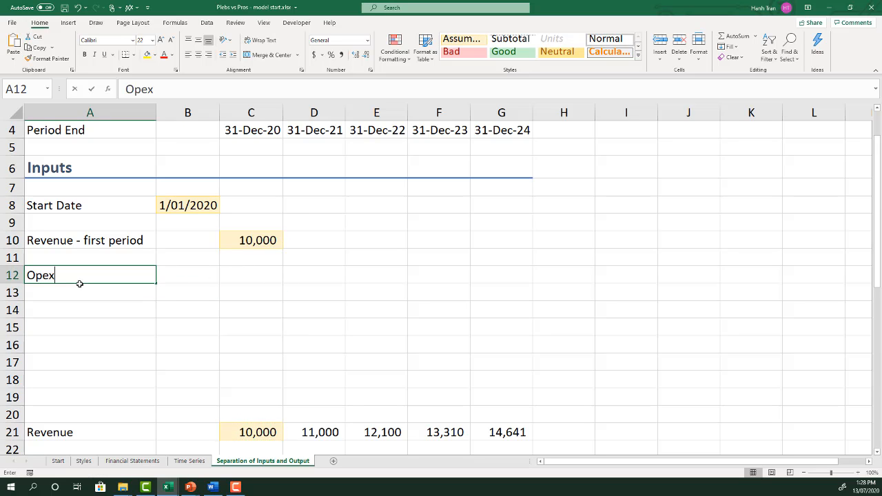
{"action": "key", "text": "Return"}
{"action": "scroll", "coordinate": [97, 292], "scroll_direction": "down", "scroll_amount": 2}
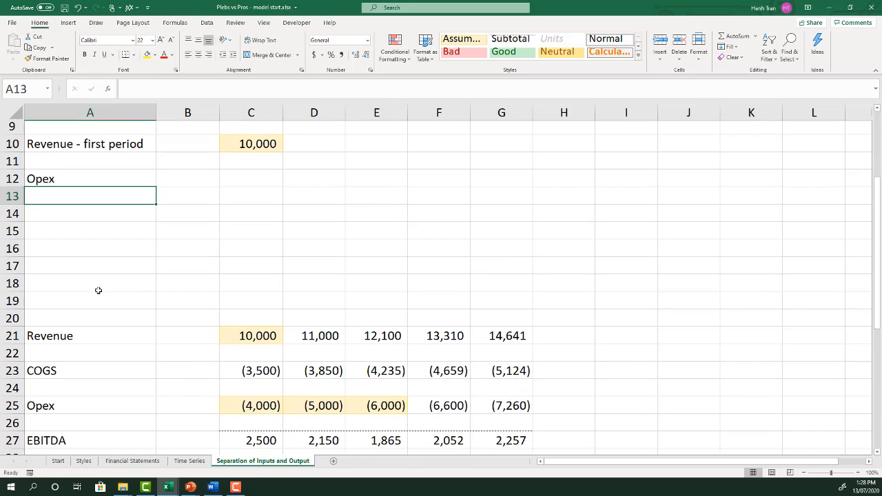
{"action": "scroll", "coordinate": [99, 291], "scroll_direction": "down", "scroll_amount": 1}
{"action": "left_click_drag", "start_coordinate": [262, 388], "coordinate": [382, 390]}
{"action": "key", "text": "ctrl+c"}
{"action": "left_click", "coordinate": [249, 163]}
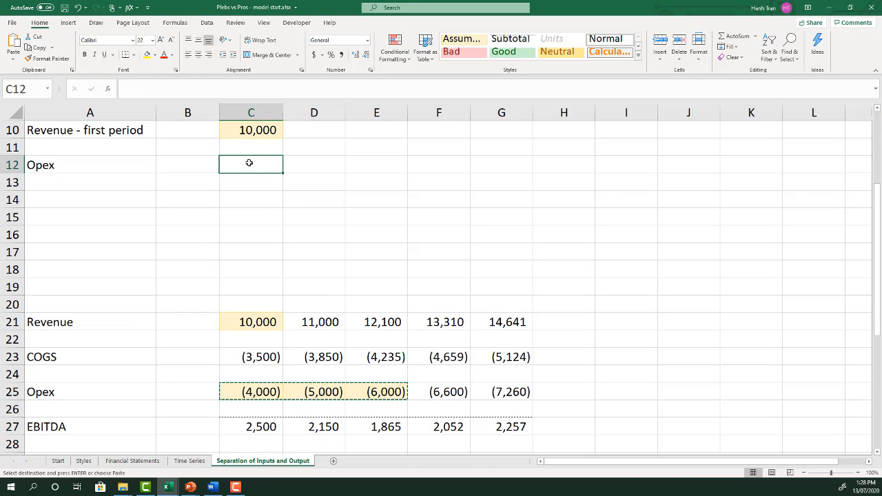
{"action": "key", "text": "ctrl+v"}
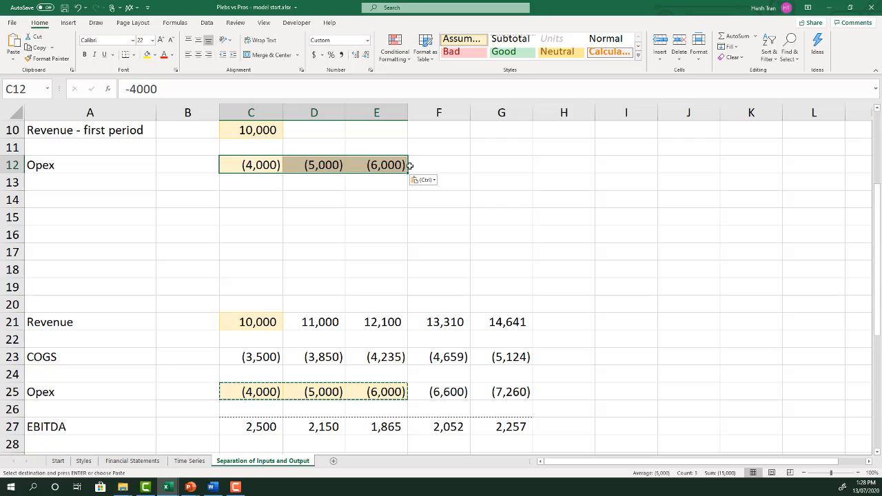
Change the Opex inputs in C12:E12 to the positive values 4,000, 5,000 and 6,000
{"action": "left_click", "coordinate": [273, 169]}
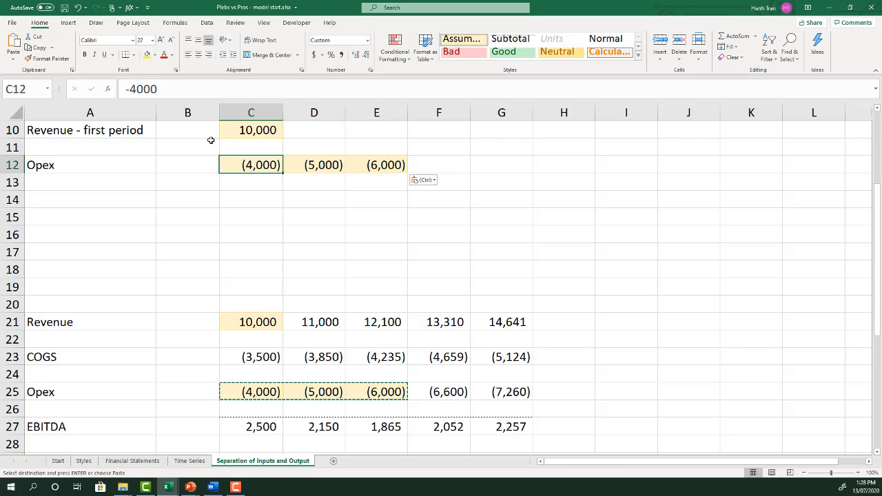
{"action": "left_click", "coordinate": [129, 89]}
{"action": "key", "text": "BackSpace"}
{"action": "key", "text": "Tab"}
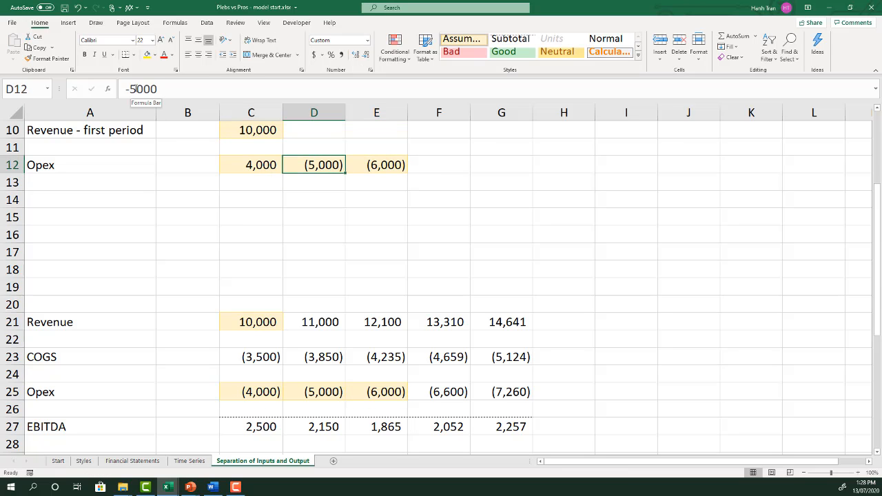
{"action": "left_click", "coordinate": [135, 89]}
{"action": "key", "text": "BackSpace"}
{"action": "key", "text": "Return"}
{"action": "key", "text": "Up"}
{"action": "key", "text": "Right"}
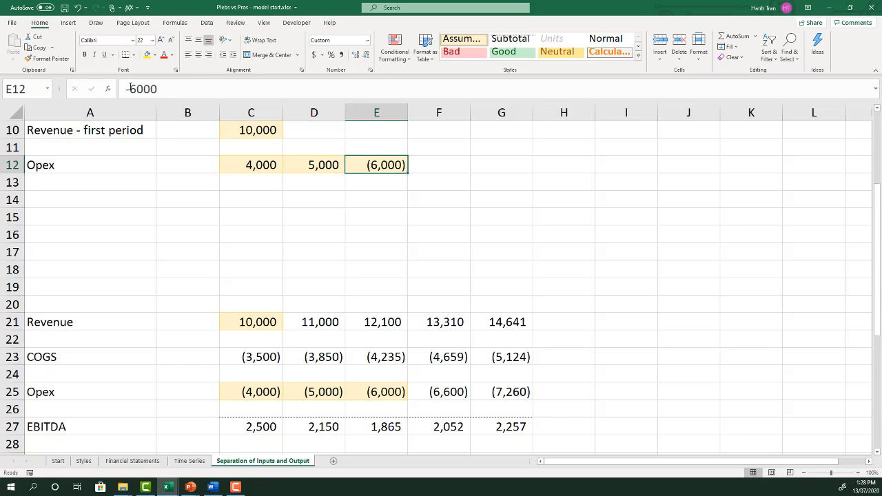
{"action": "left_click", "coordinate": [130, 89]}
{"action": "key", "text": "BackSpace"}
{"action": "key", "text": "Return"}
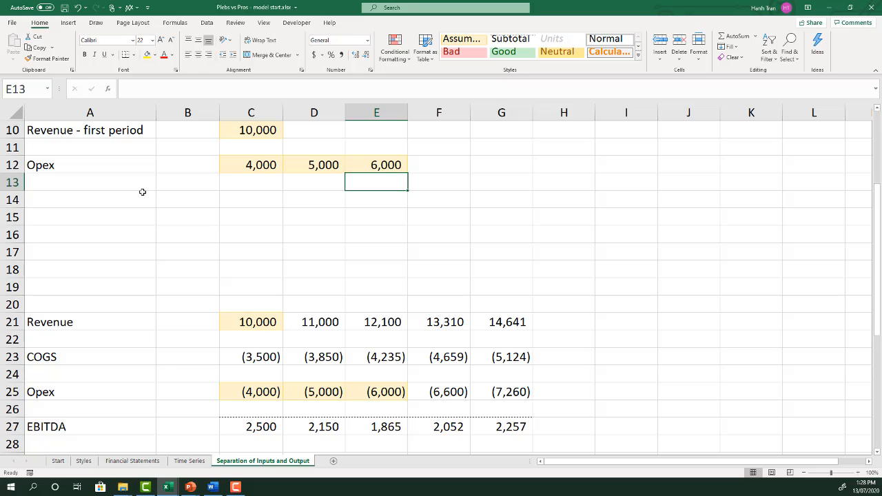
Label A14 "Depreciation Rate" and copy the 25% rate from B33 into B14
{"action": "left_click", "coordinate": [117, 204]}
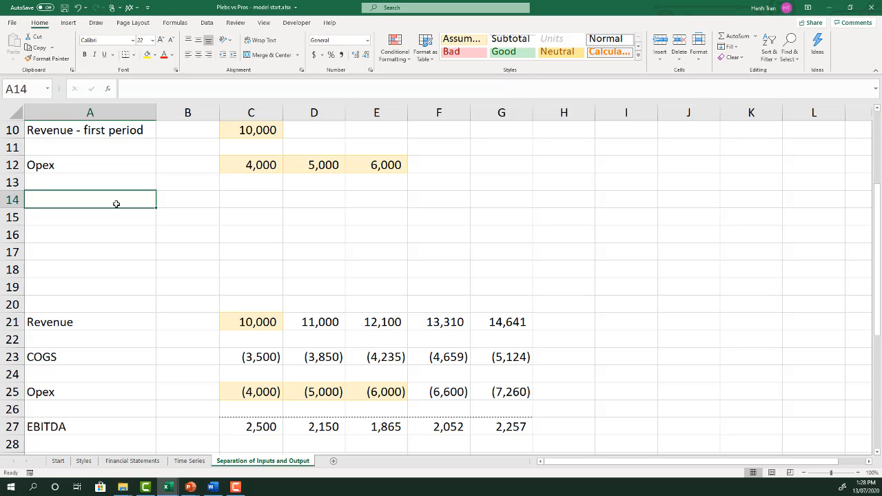
{"action": "type", "text": "Depreci"}
{"action": "type", "text": "ation Rate"}
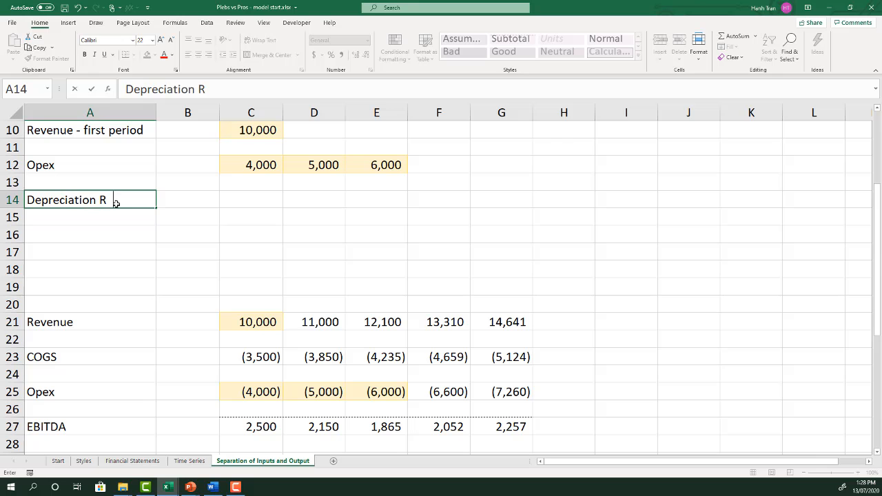
{"action": "key", "text": "Tab"}
{"action": "scroll", "coordinate": [186, 335], "scroll_direction": "down", "scroll_amount": 1}
{"action": "scroll", "coordinate": [189, 366], "scroll_direction": "down", "scroll_amount": 2}
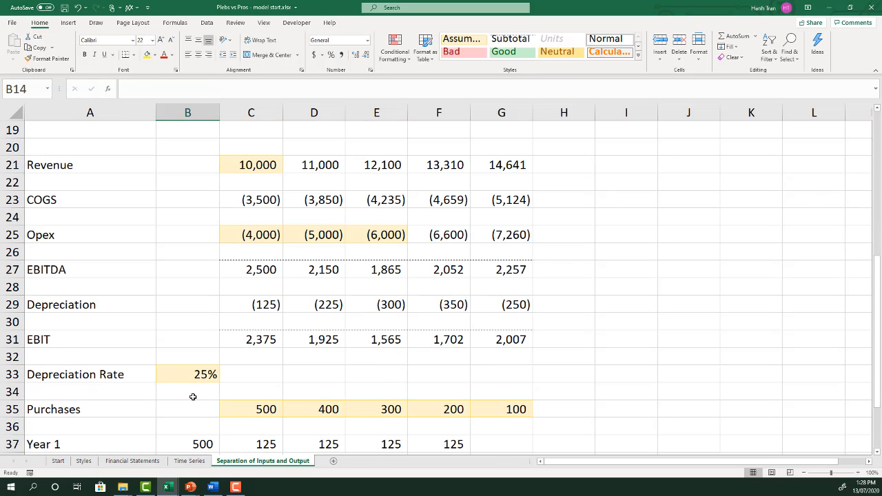
{"action": "left_click", "coordinate": [197, 372]}
{"action": "key", "text": "ctrl+c"}
{"action": "scroll", "coordinate": [193, 365], "scroll_direction": "up", "scroll_amount": 5}
{"action": "left_click", "coordinate": [190, 304]}
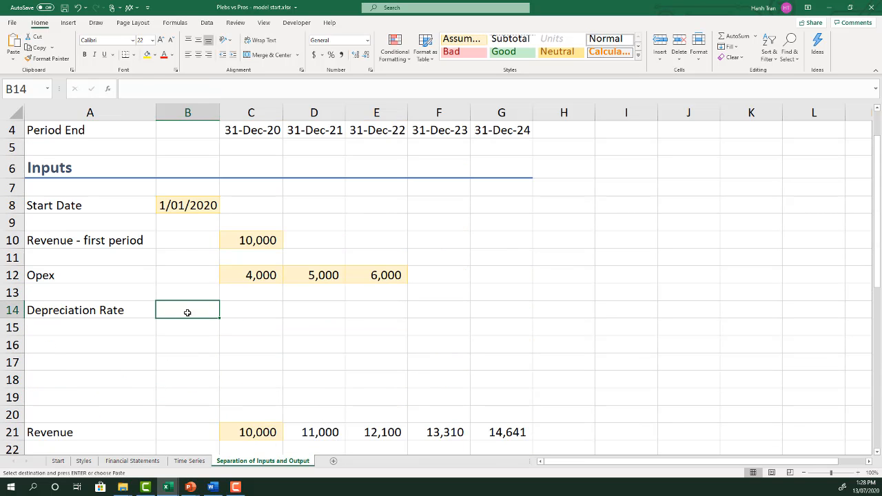
{"action": "key", "text": "ctrl+v"}
Label A16 "Capital Expenditure" and copy the Purchases values from C35:G35 into C16:G16
{"action": "left_click", "coordinate": [92, 345]}
{"action": "type", "text": "C"}
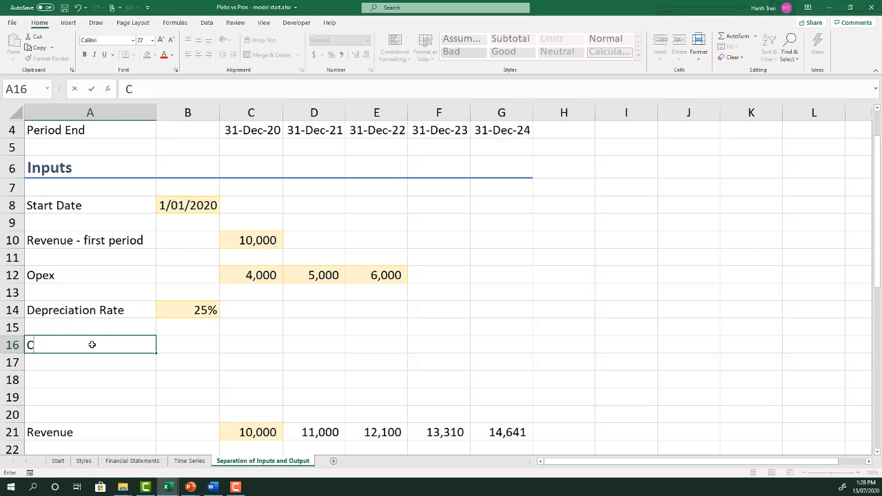
{"action": "type", "text": "apital Expenditure"}
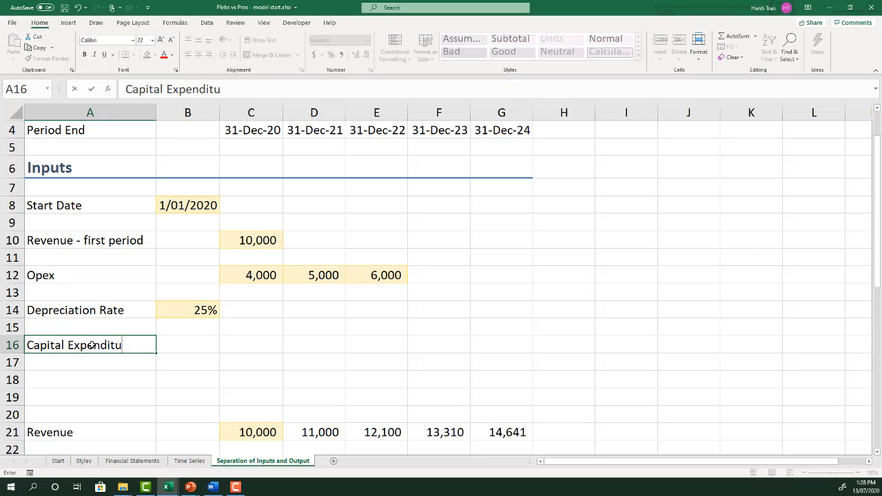
{"action": "key", "text": "Return"}
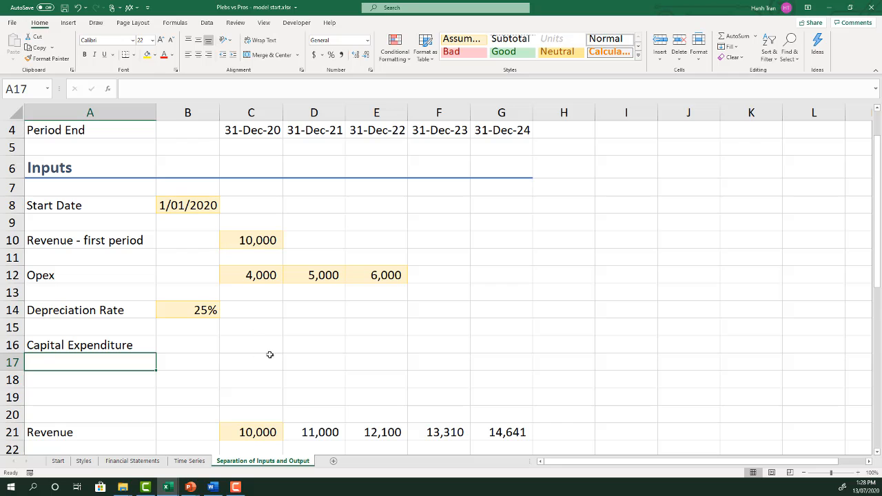
{"action": "left_click", "coordinate": [877, 347]}
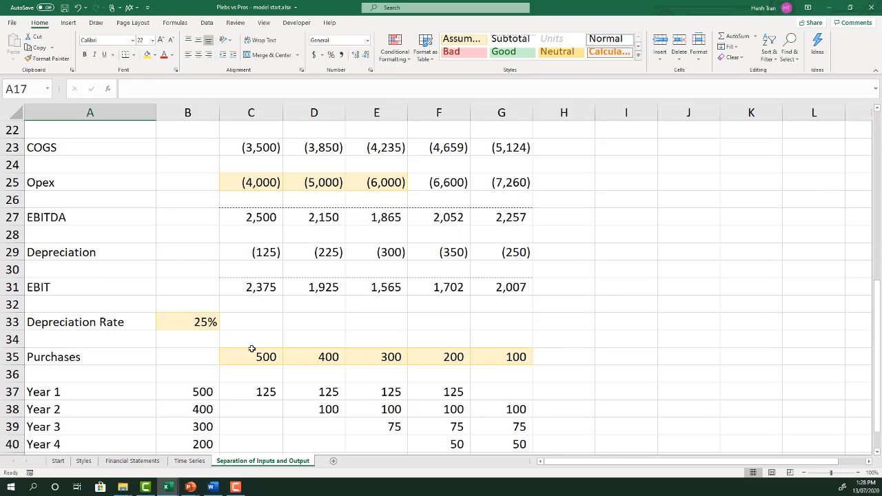
{"action": "left_click_drag", "start_coordinate": [253, 353], "coordinate": [527, 357]}
{"action": "key", "text": "ctrl+c"}
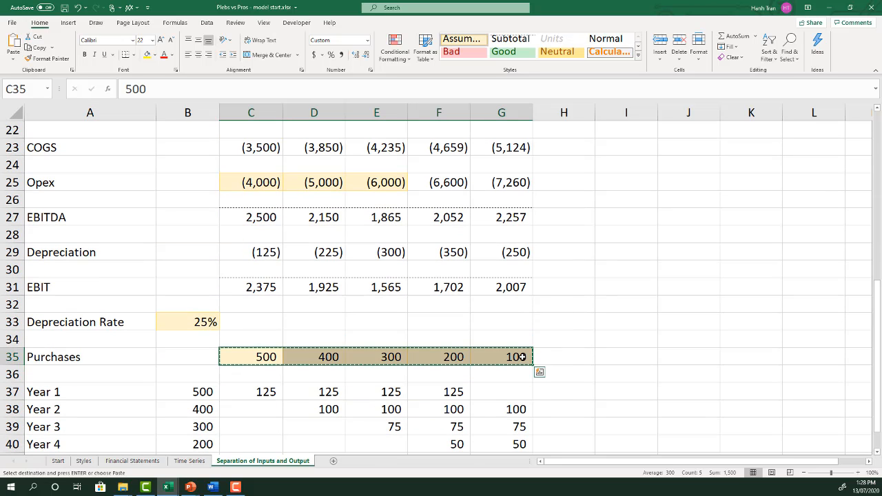
{"action": "left_click", "coordinate": [878, 248]}
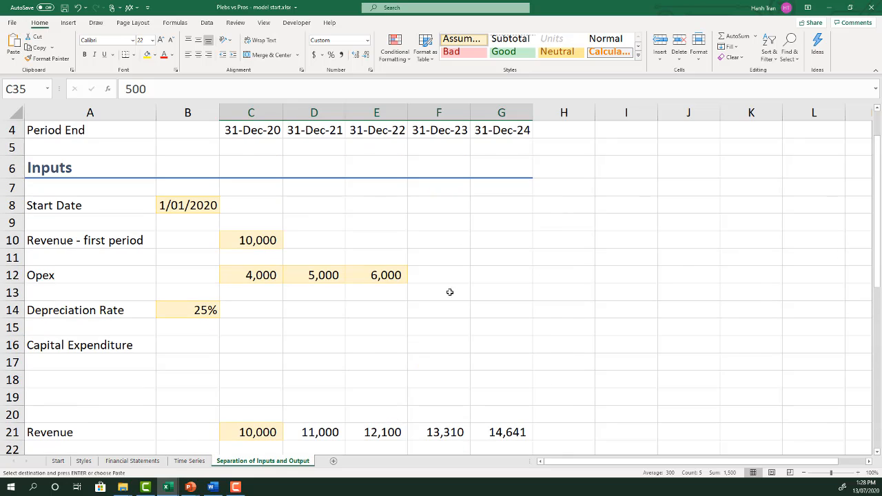
{"action": "left_click", "coordinate": [246, 356]}
{"action": "left_click", "coordinate": [250, 339]}
{"action": "key", "text": "ctrl+v"}
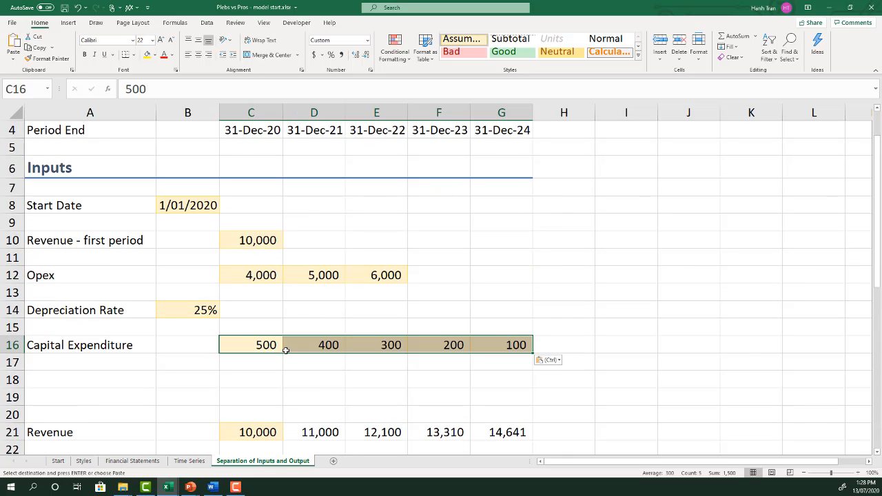
Add a "Calculations" title in A19 and apply the same heading style as the Inputs title across A19:G19
{"action": "left_click", "coordinate": [91, 399]}
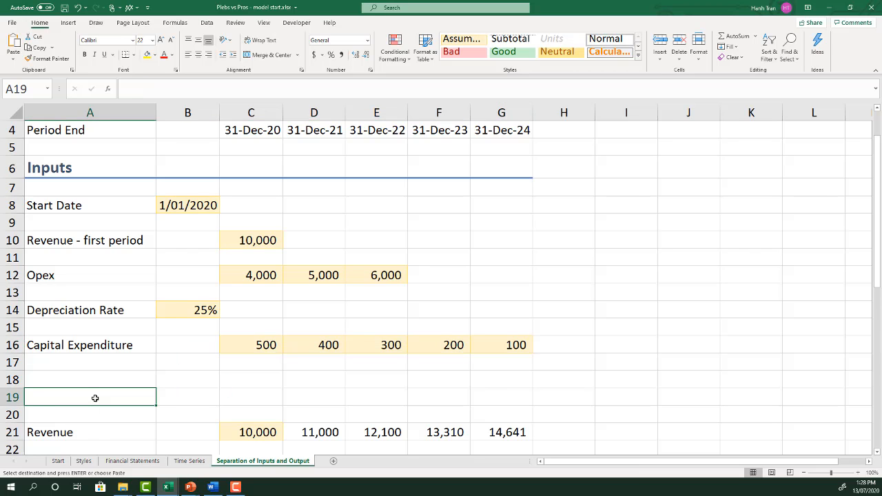
{"action": "type", "text": "Calculations"}
{"action": "key", "text": "Return"}
{"action": "left_click", "coordinate": [95, 398]}
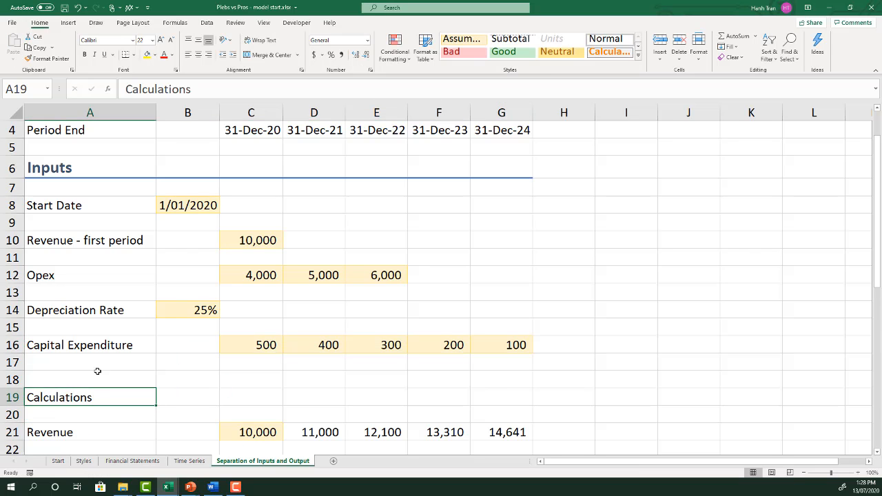
{"action": "left_click", "coordinate": [494, 399], "text": "shift"}
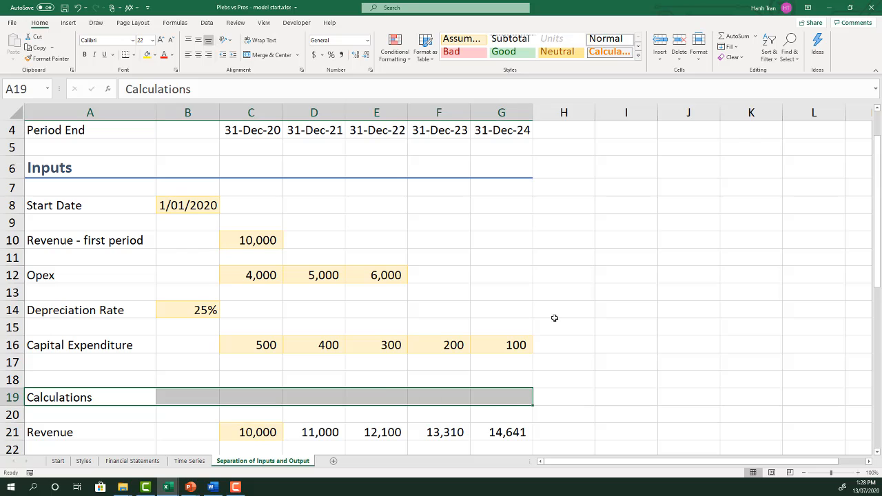
{"action": "left_click", "coordinate": [639, 54]}
{"action": "left_click", "coordinate": [508, 157]}
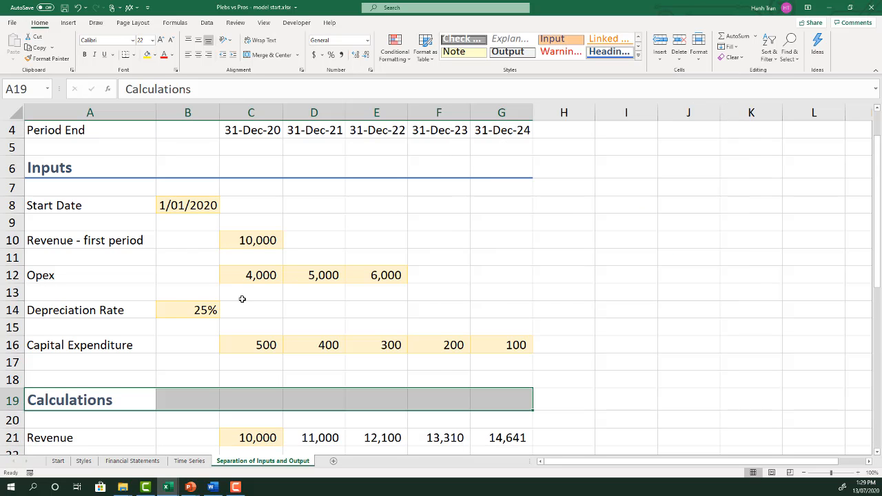
Link the first Revenue calculation in C21 to the first-period revenue input in C10
{"action": "left_click", "coordinate": [216, 309]}
{"action": "left_click_drag", "start_coordinate": [34, 183], "coordinate": [518, 383]}
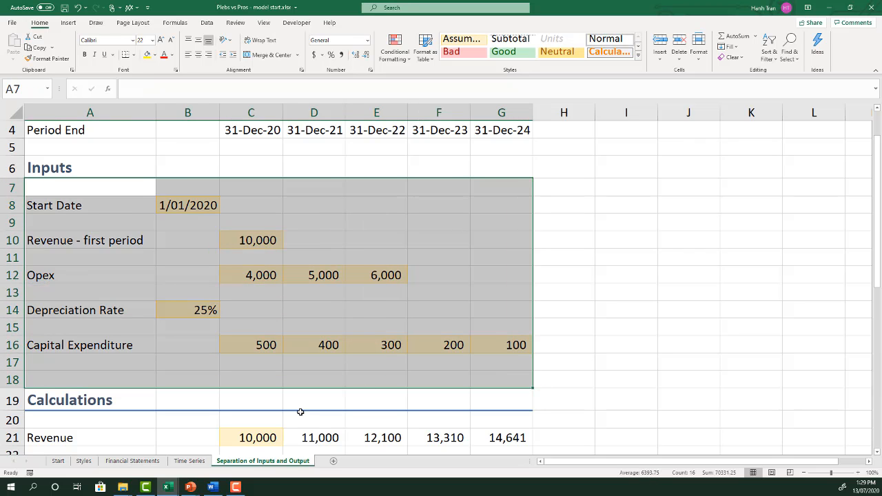
{"action": "left_click", "coordinate": [267, 440]}
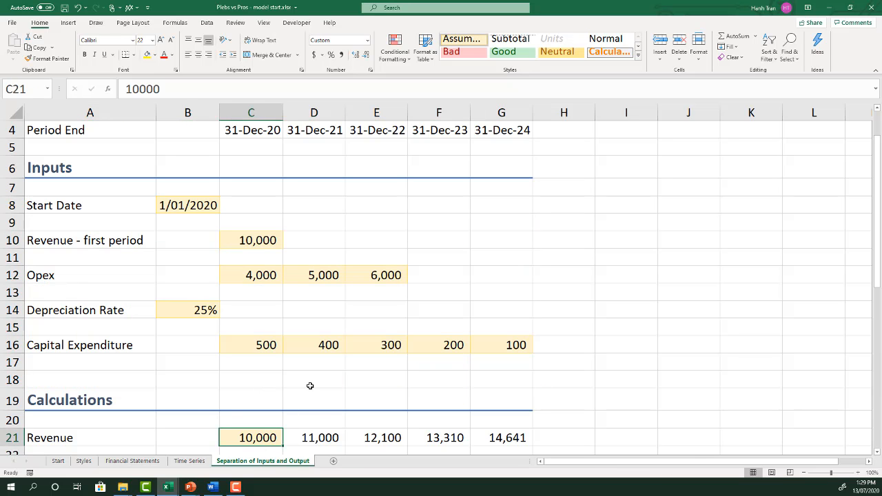
{"action": "scroll", "coordinate": [277, 395], "scroll_direction": "down", "scroll_amount": 1}
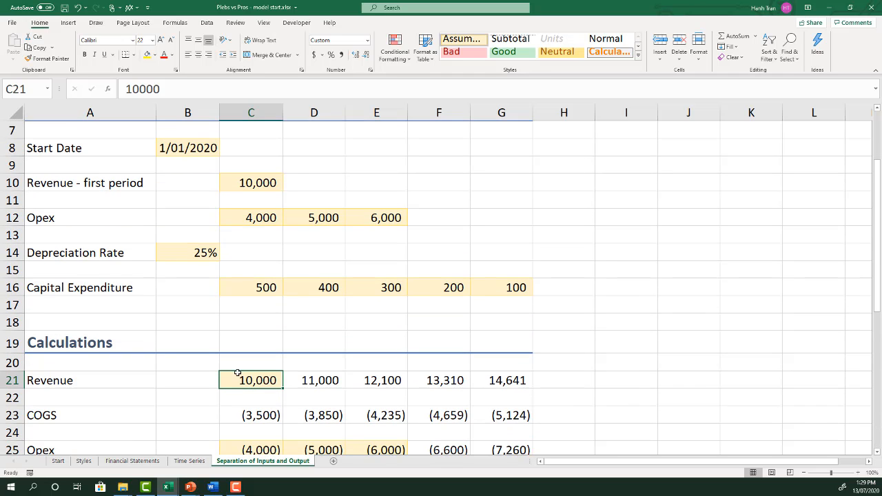
{"action": "type", "text": "="}
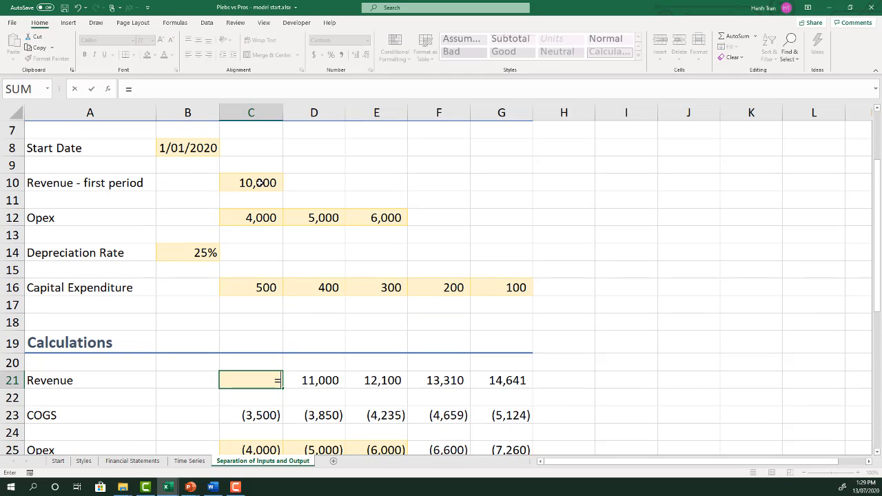
{"action": "left_click", "coordinate": [256, 183]}
{"action": "key", "text": "Return"}
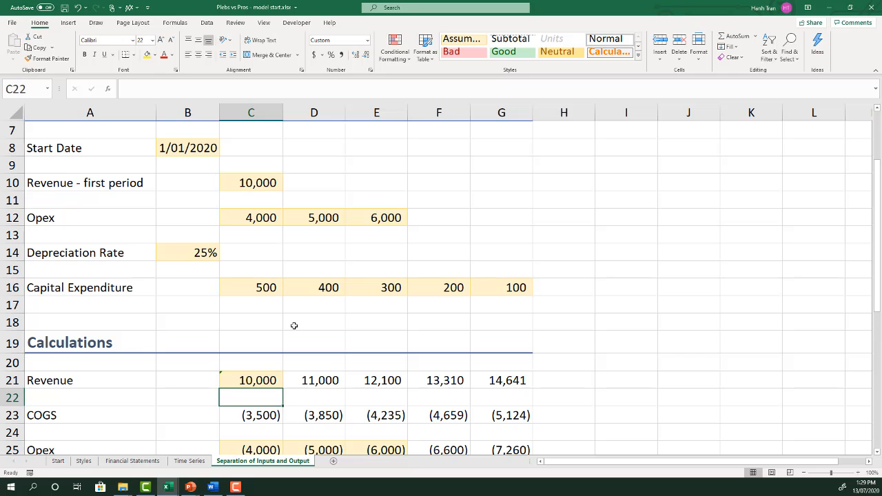
Link the Opex calculations in C25:E25 to the negated Opex inputs, using =-C12 filled across
{"action": "scroll", "coordinate": [310, 393], "scroll_direction": "down", "scroll_amount": 1}
{"action": "left_click", "coordinate": [250, 397]}
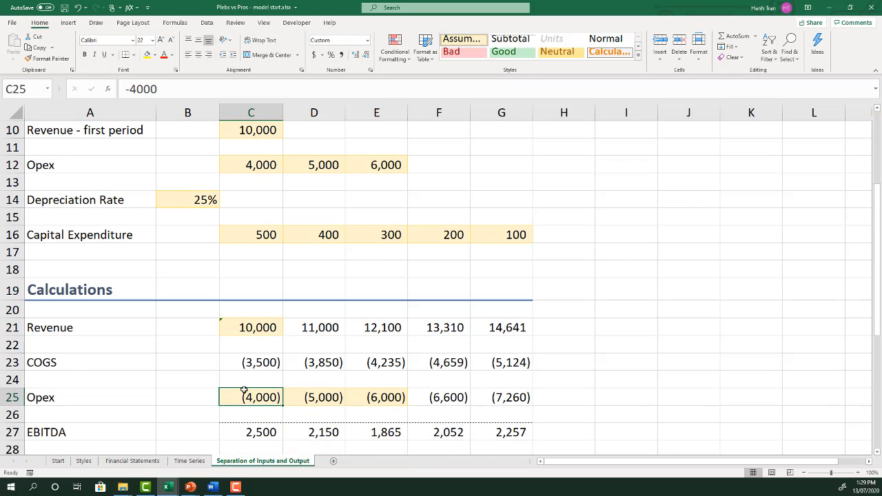
{"action": "type", "text": "=-"}
{"action": "left_click", "coordinate": [249, 165]}
{"action": "key", "text": "Return"}
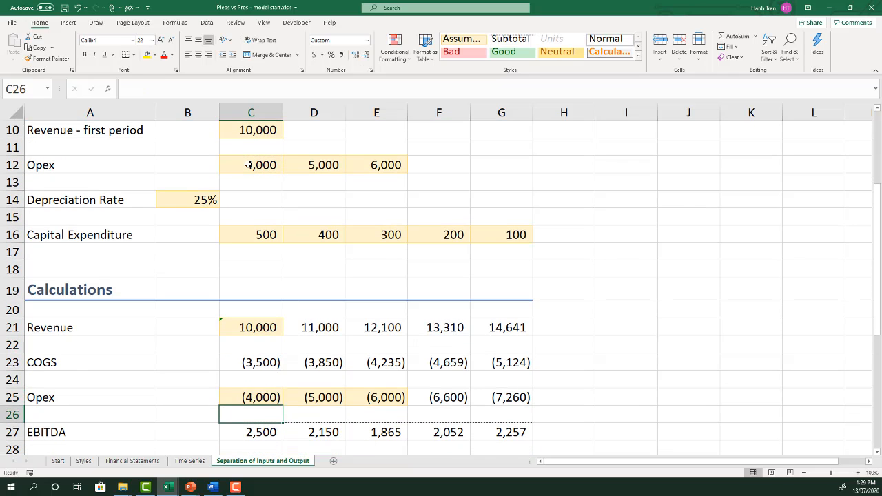
{"action": "key", "text": "Up"}
{"action": "key", "text": "shift+Right"}
{"action": "key", "text": "shift+Right"}
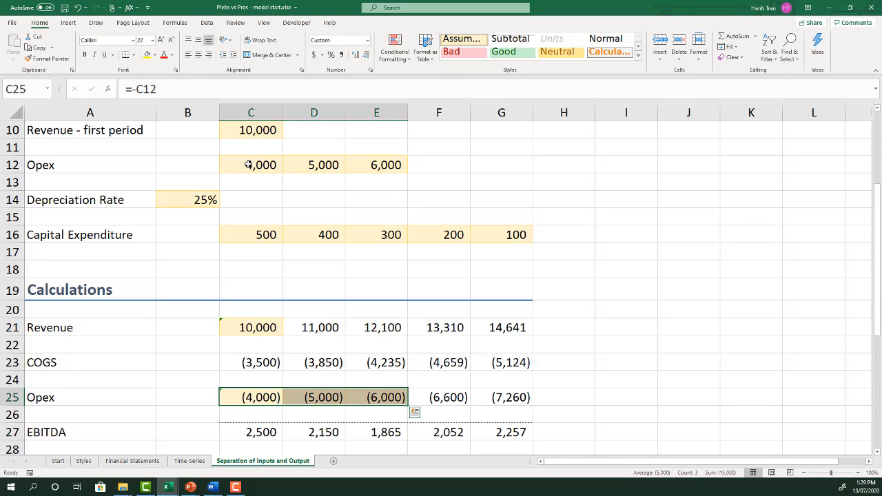
Link the Depreciation Rate in B33 to the input in B14
{"action": "scroll", "coordinate": [207, 372], "scroll_direction": "down", "scroll_amount": 3}
{"action": "left_click", "coordinate": [191, 375]}
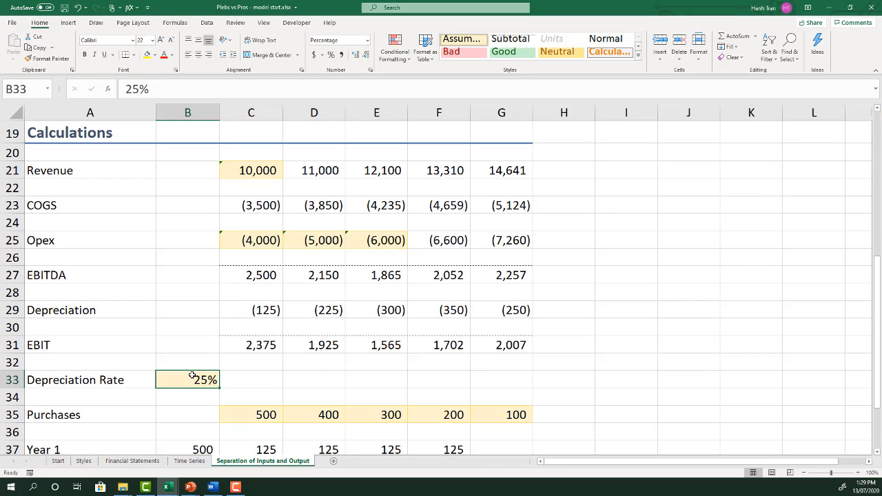
{"action": "type", "text": "="}
{"action": "scroll", "coordinate": [217, 334], "scroll_direction": "up", "scroll_amount": 3}
{"action": "left_click", "coordinate": [196, 200]}
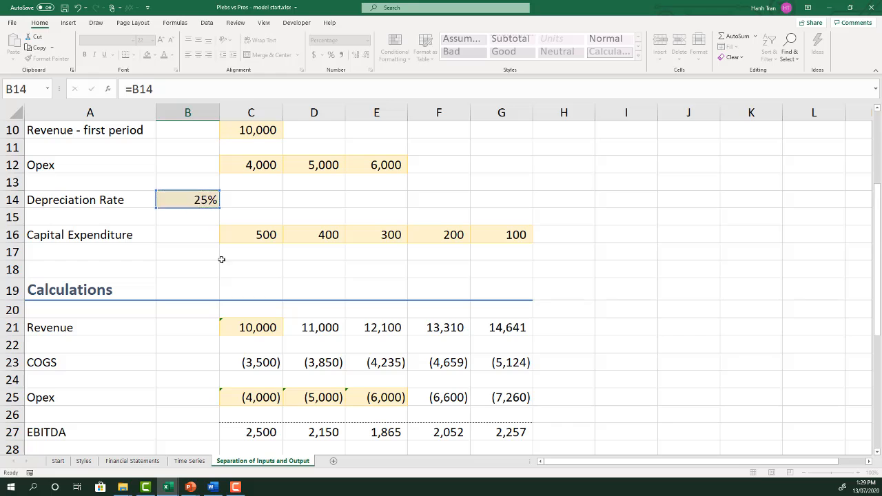
{"action": "key", "text": "Return"}
Link the Purchases row C35:G35 to the Capital Expenditure inputs, using =C16 filled across
{"action": "scroll", "coordinate": [252, 345], "scroll_direction": "down", "scroll_amount": 2}
{"action": "left_click", "coordinate": [252, 337]}
{"action": "type", "text": "="}
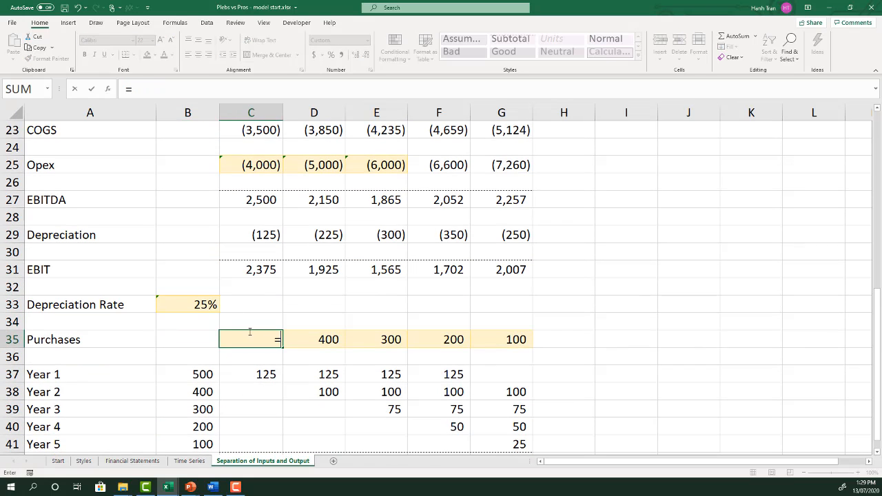
{"action": "scroll", "coordinate": [255, 228], "scroll_direction": "up", "scroll_amount": 4}
{"action": "left_click", "coordinate": [255, 228]}
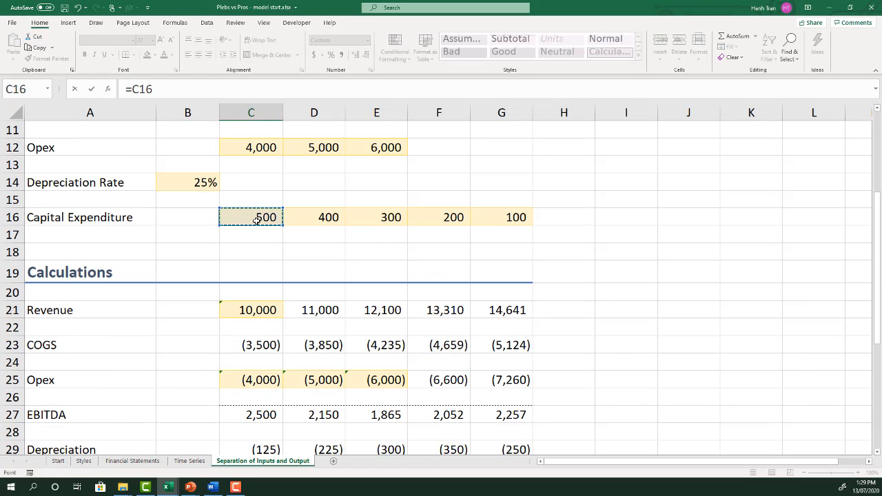
{"action": "key", "text": "Return"}
{"action": "left_click", "coordinate": [252, 413]}
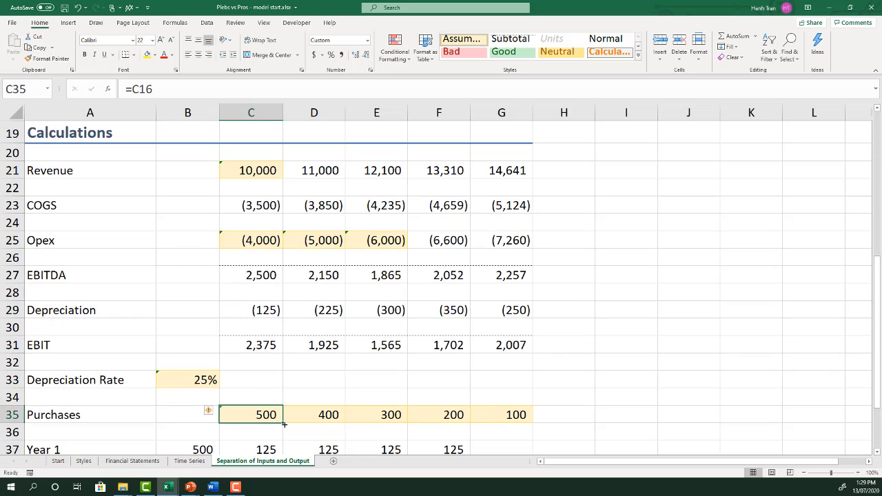
{"action": "left_click_drag", "start_coordinate": [283, 423], "coordinate": [525, 418]}
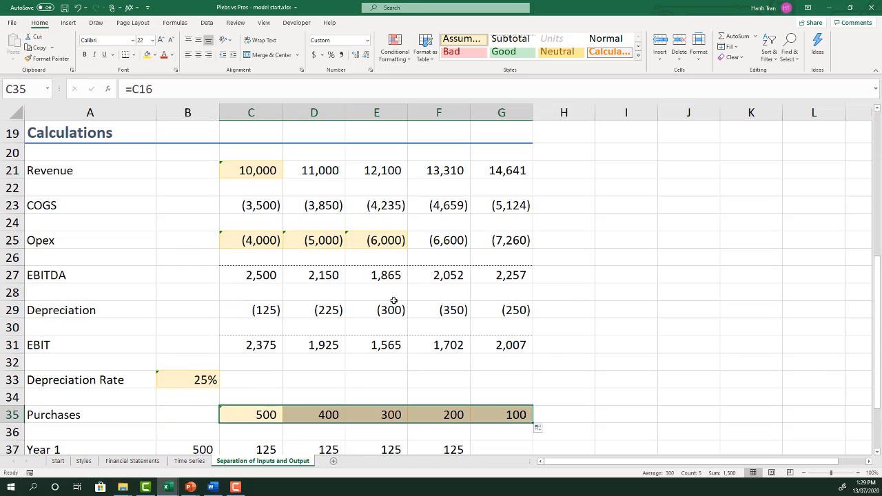
{"action": "left_click", "coordinate": [488, 171]}
{"action": "key", "text": "ctrl+c"}
{"action": "left_click_drag", "start_coordinate": [252, 170], "coordinate": [402, 241]}
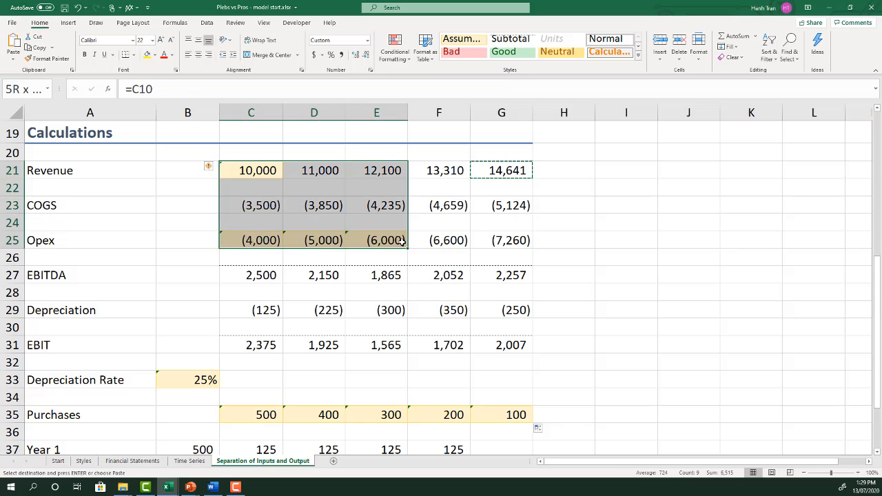
{"action": "left_click", "coordinate": [315, 206]}
{"action": "key", "text": "Escape"}
Apply the Normal style to linked cells C21, C25:E25, B33 and C35:G35, and format the Depreciation Rate in B33 as a percentage
{"action": "left_click", "coordinate": [270, 169]}
{"action": "left_click_drag", "start_coordinate": [256, 240], "coordinate": [371, 238]}
{"action": "left_click", "coordinate": [201, 383]}
{"action": "left_click_drag", "start_coordinate": [263, 414], "coordinate": [499, 416]}
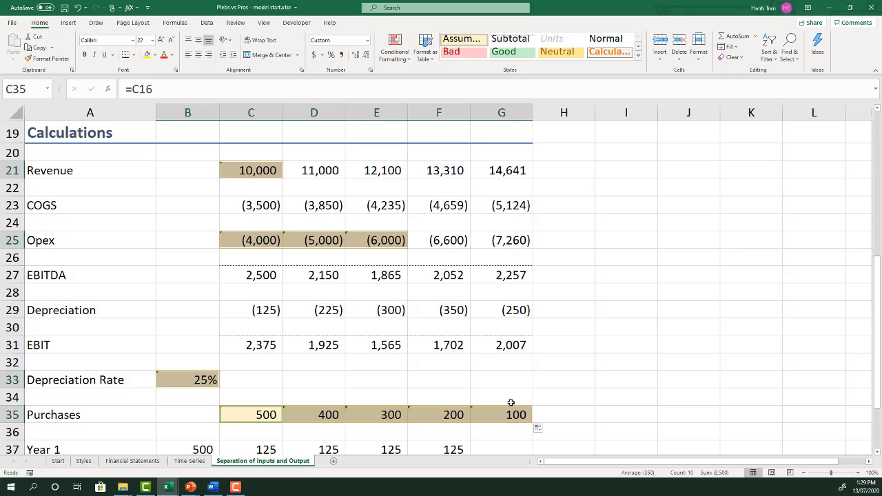
{"action": "left_click", "coordinate": [615, 38]}
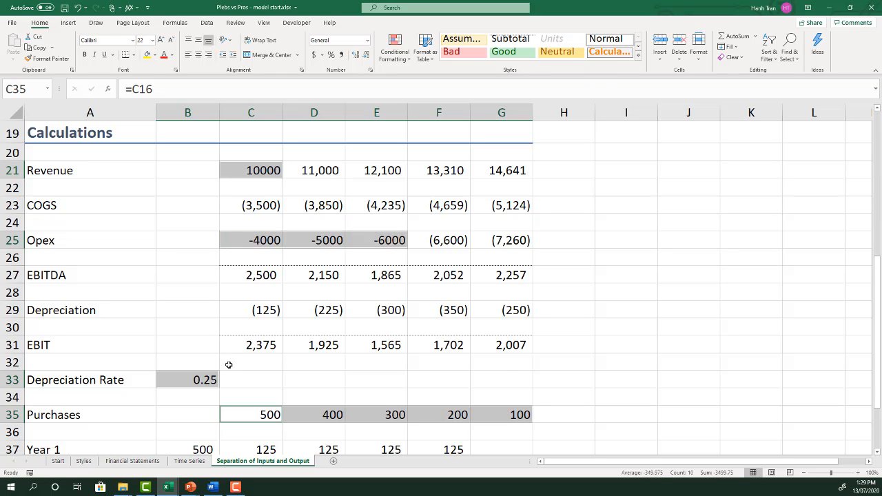
{"action": "left_click", "coordinate": [196, 383]}
{"action": "left_click", "coordinate": [331, 55]}
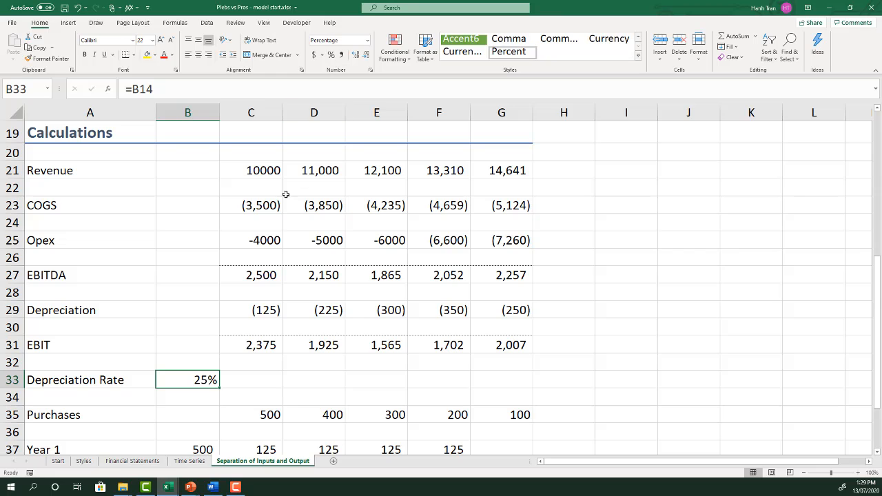
Copy the number formatting of Revenue cell F21 onto C21:F25 and the Purchases cells C35:G35, pasting formatting only
{"action": "left_click", "coordinate": [247, 169]}
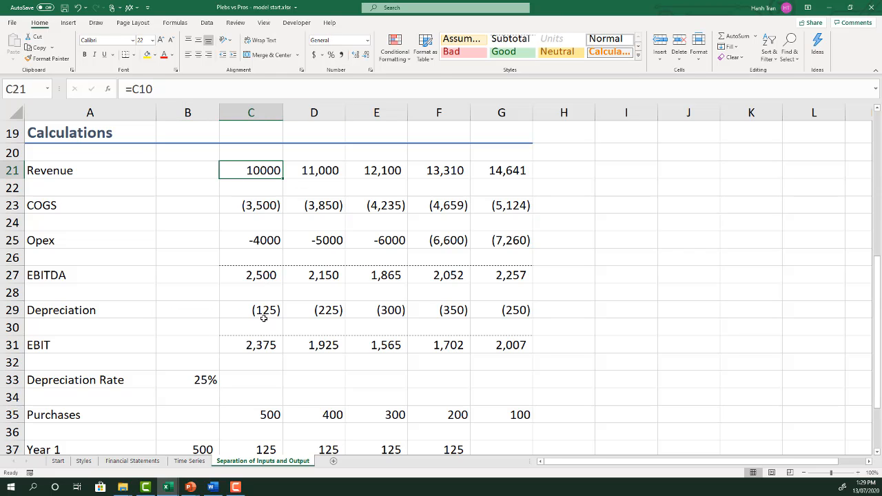
{"action": "left_click_drag", "start_coordinate": [263, 240], "coordinate": [379, 241]}
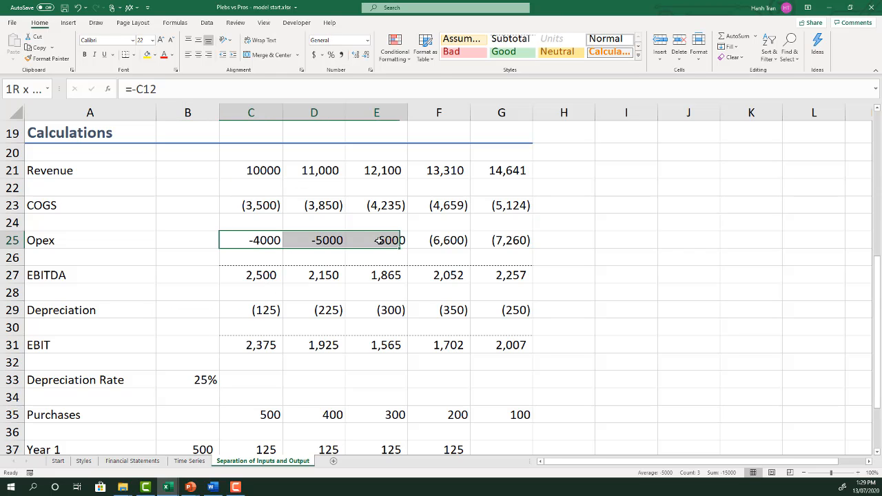
{"action": "left_click", "coordinate": [445, 242]}
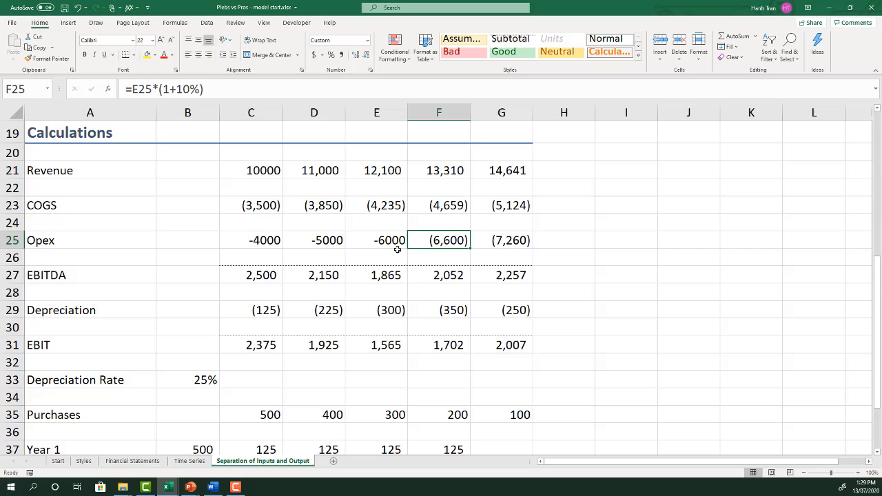
{"action": "left_click", "coordinate": [435, 170]}
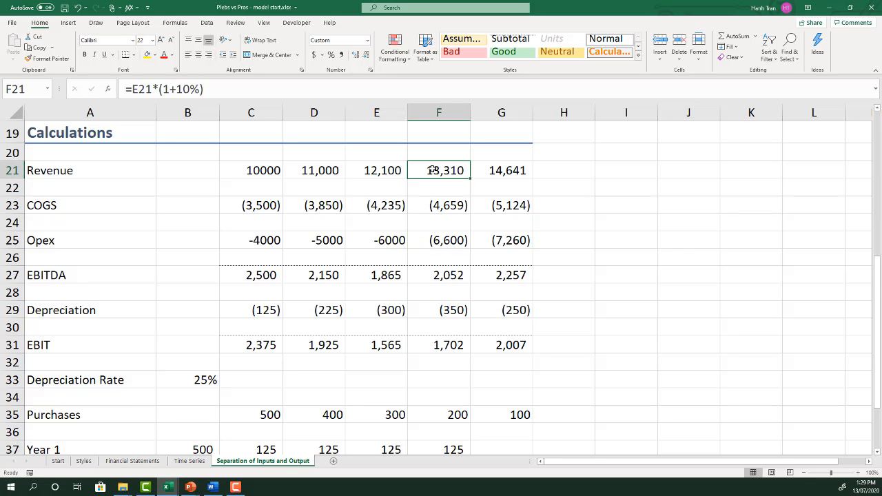
{"action": "key", "text": "ctrl+c"}
{"action": "left_click_drag", "start_coordinate": [253, 168], "coordinate": [423, 250]}
{"action": "left_click_drag", "start_coordinate": [267, 413], "coordinate": [488, 413], "text": "ctrl"}
{"action": "right_click", "coordinate": [303, 417]}
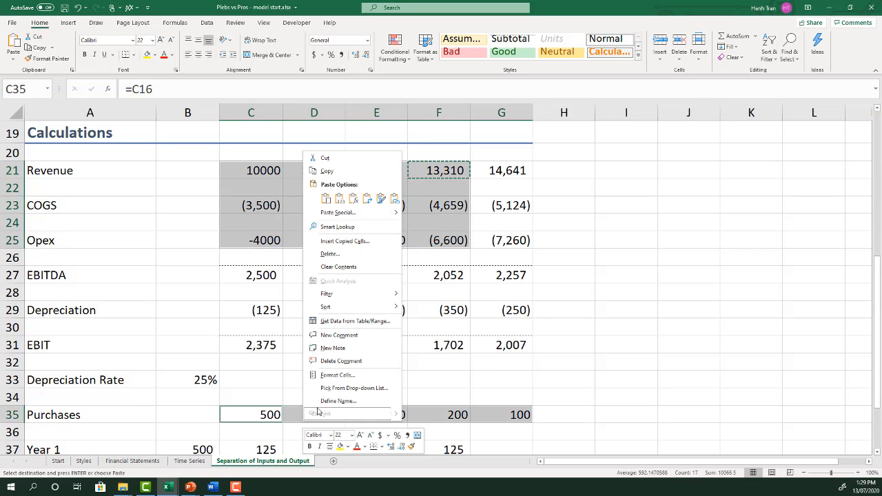
{"action": "left_click", "coordinate": [381, 199]}
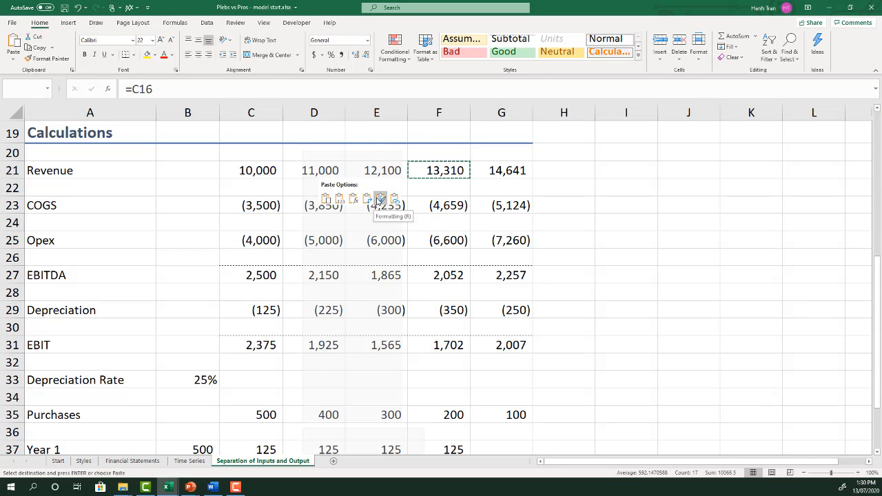
{"action": "left_click", "coordinate": [279, 288]}
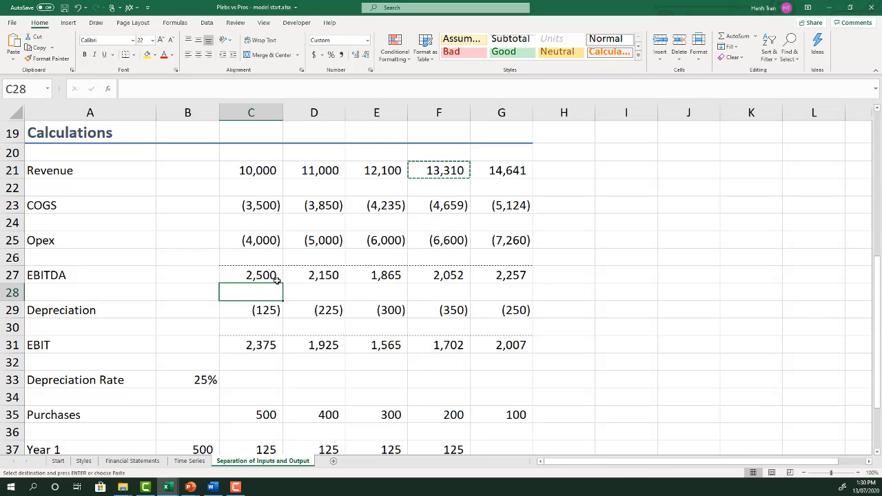
{"action": "key", "text": "Escape"}
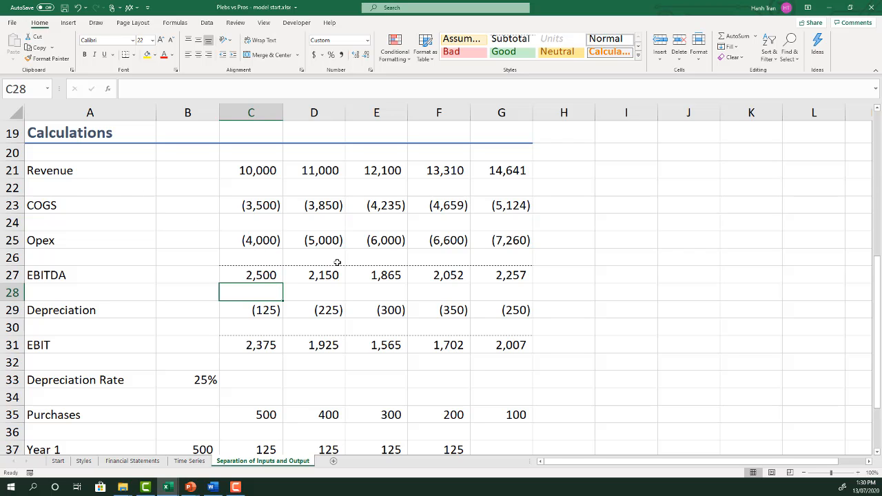
Review the linked Revenue and Opex formulas in the Calculations section and the collected assumptions in the Inputs section
{"action": "left_click", "coordinate": [265, 176]}
{"action": "left_click", "coordinate": [262, 238]}
{"action": "left_click", "coordinate": [287, 241]}
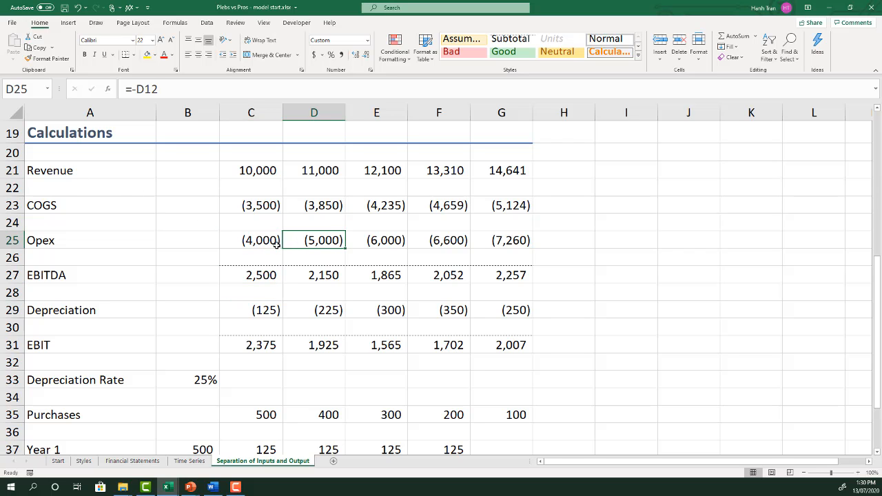
{"action": "scroll", "coordinate": [277, 245], "scroll_direction": "up", "scroll_amount": 4}
{"action": "left_click_drag", "start_coordinate": [64, 146], "coordinate": [512, 303]}
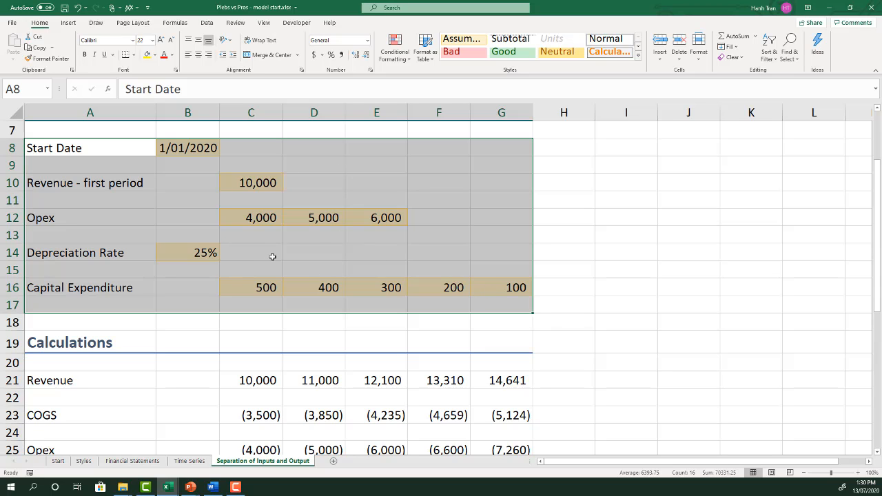
{"action": "scroll", "coordinate": [273, 256], "scroll_direction": "up", "scroll_amount": 2}
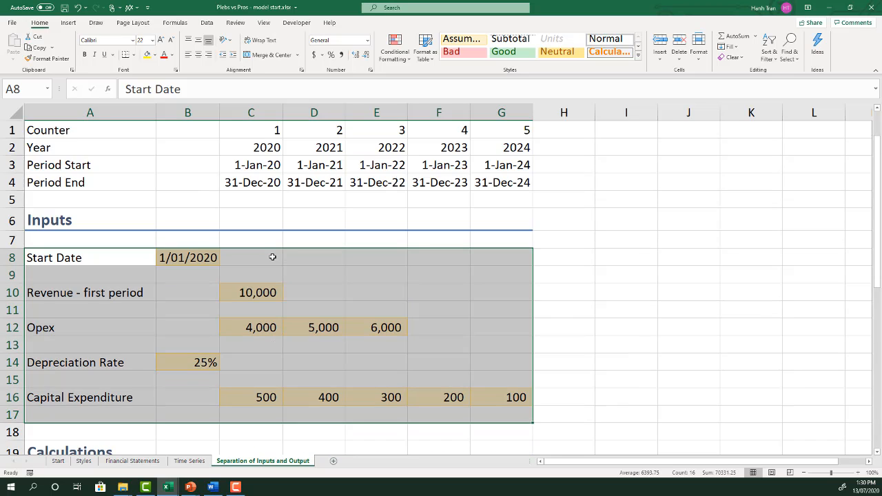
{"action": "left_click", "coordinate": [277, 218]}
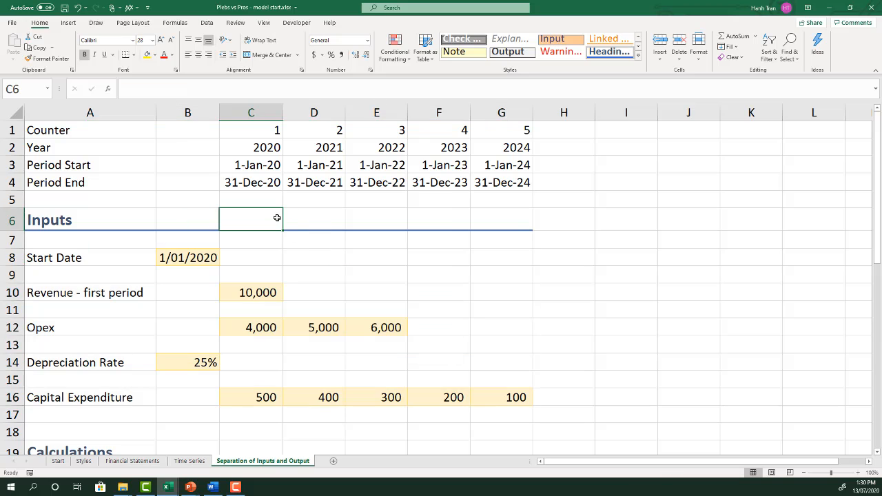
Copy the entire Separation of Inputs and Output sheet into a new worksheet and return to cell A1
{"action": "left_click", "coordinate": [579, 221]}
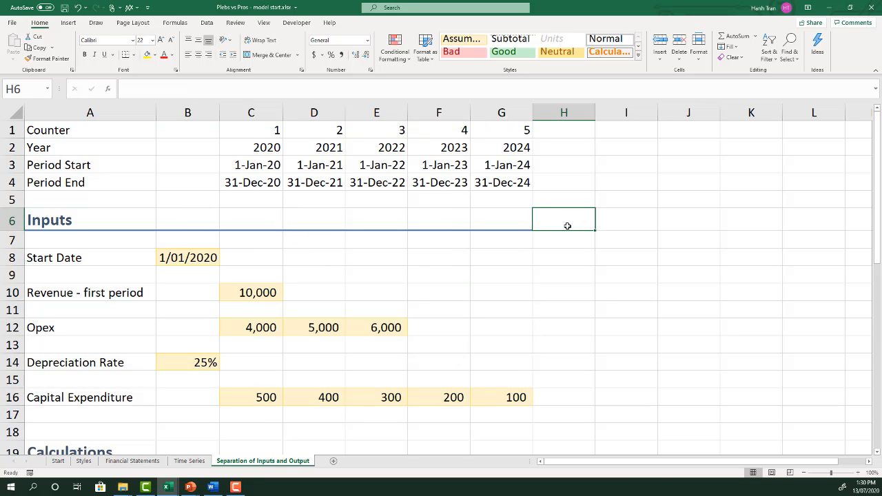
{"action": "key", "text": "ctrl+a"}
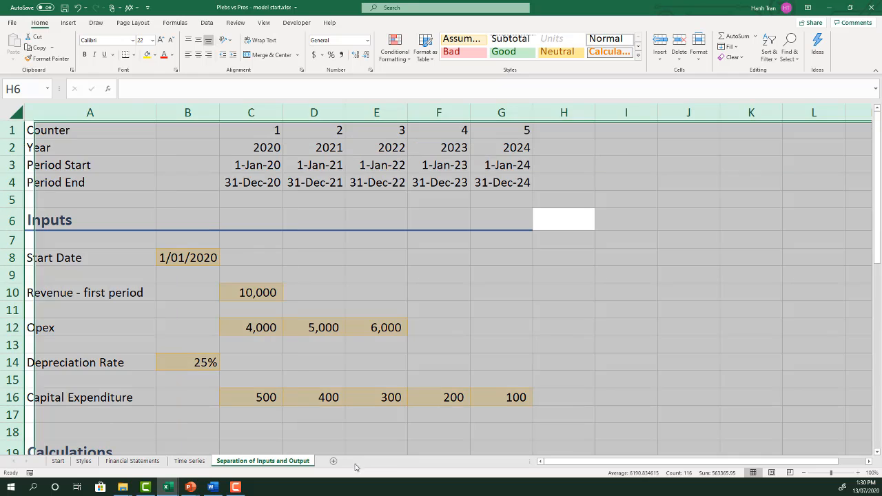
{"action": "key", "text": "ctrl+c"}
{"action": "left_click", "coordinate": [334, 460]}
{"action": "key", "text": "ctrl+v"}
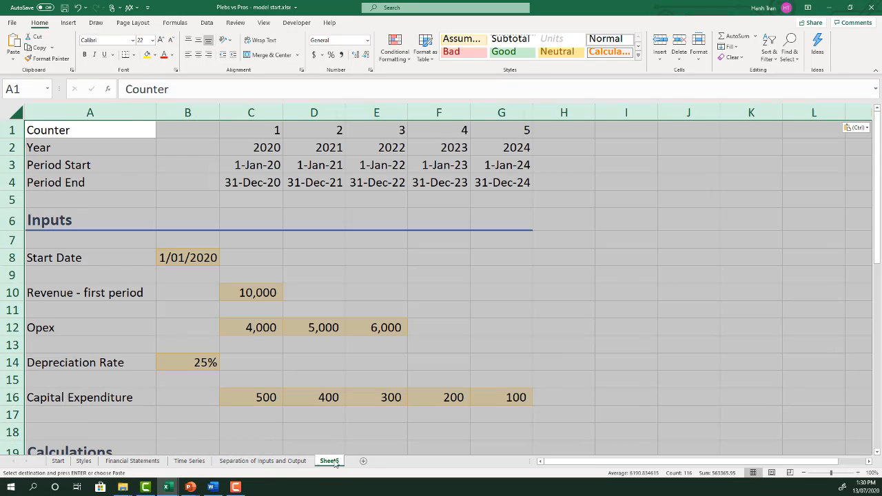
{"action": "left_click", "coordinate": [195, 333]}
{"action": "key", "text": "ctrl+Home"}
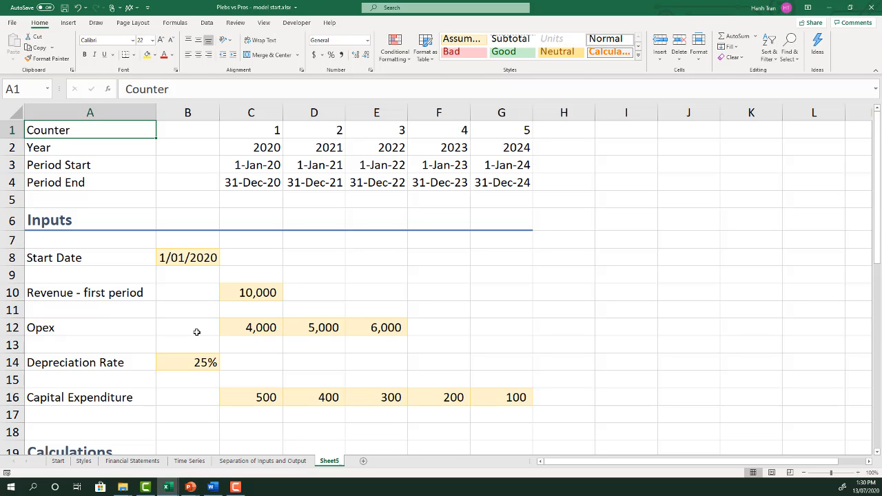
Examine the Revenue formulas across C21:G21 on the new sheet for hard-coded growth rates
{"action": "scroll", "coordinate": [278, 359], "scroll_direction": "down", "scroll_amount": 2}
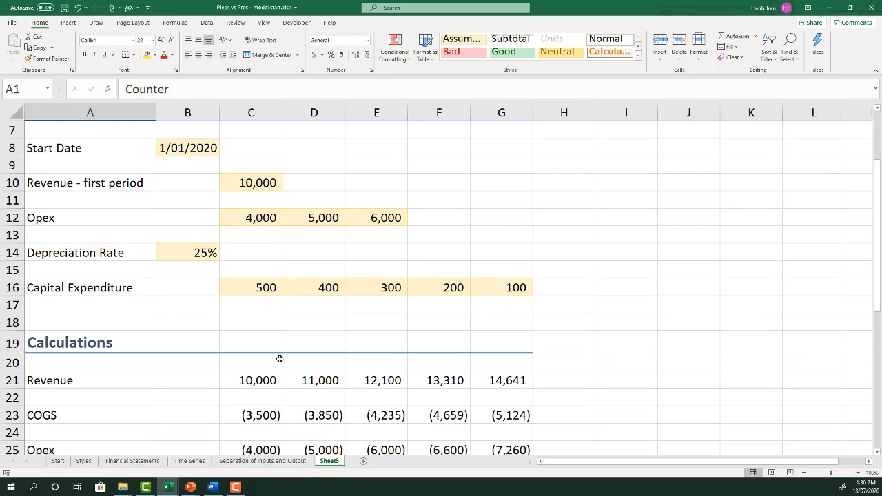
{"action": "scroll", "coordinate": [288, 394], "scroll_direction": "down", "scroll_amount": 2}
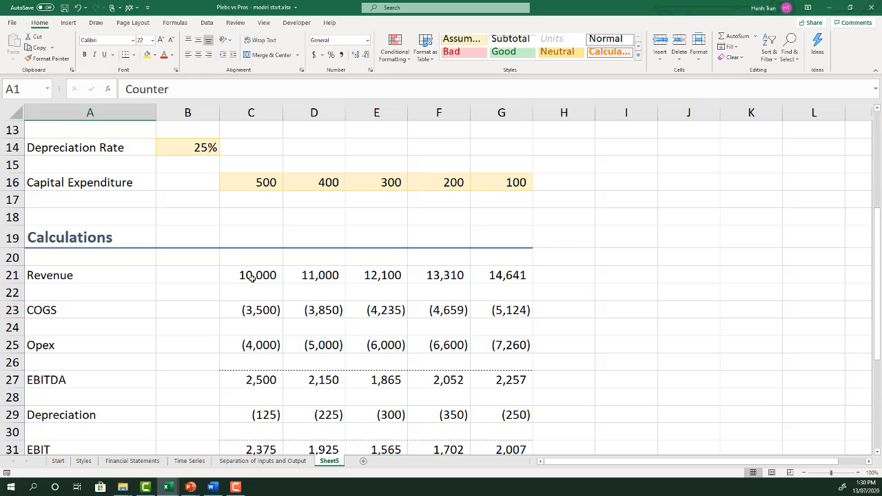
{"action": "left_click", "coordinate": [251, 278]}
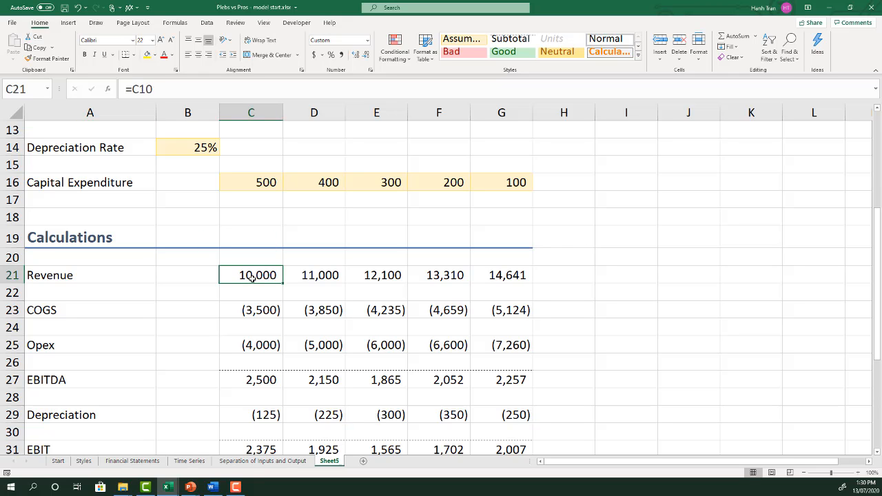
{"action": "key", "text": "Right"}
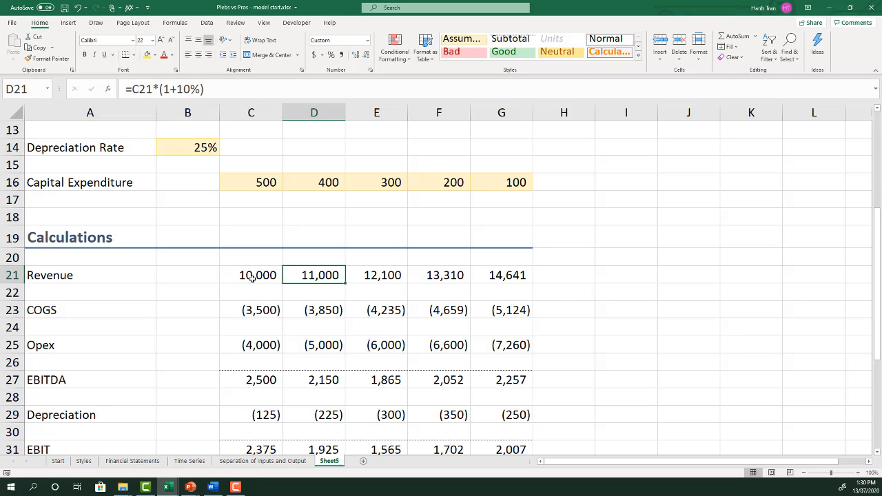
{"action": "key", "text": "Right"}
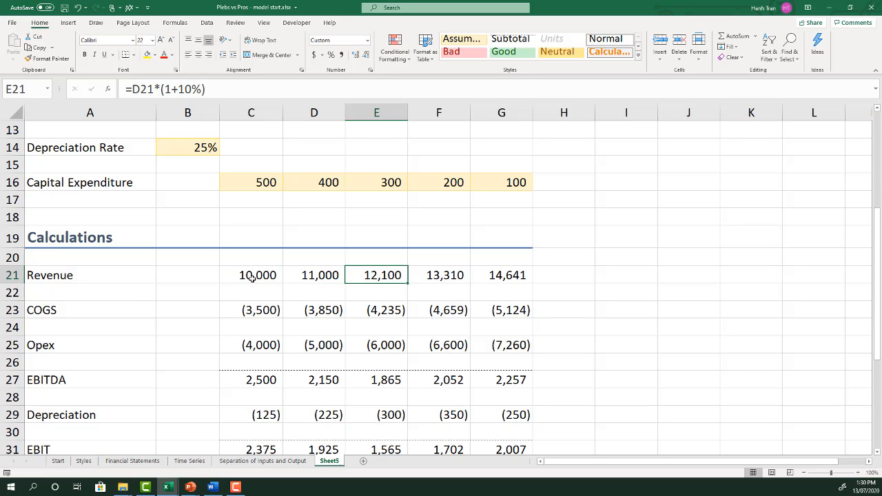
{"action": "key", "text": "Right"}
{"action": "key", "text": "Right"}
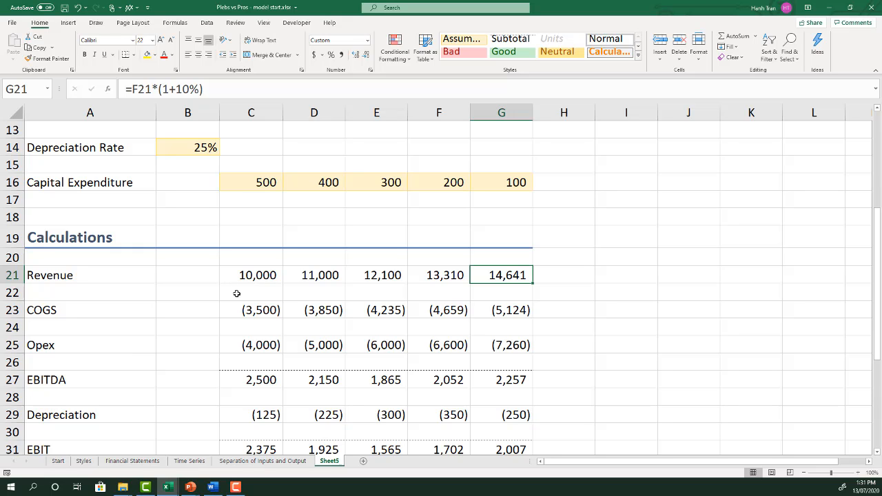
Rename the new worksheet as Parameterisation
{"action": "scroll", "coordinate": [237, 294], "scroll_direction": "up", "scroll_amount": 2}
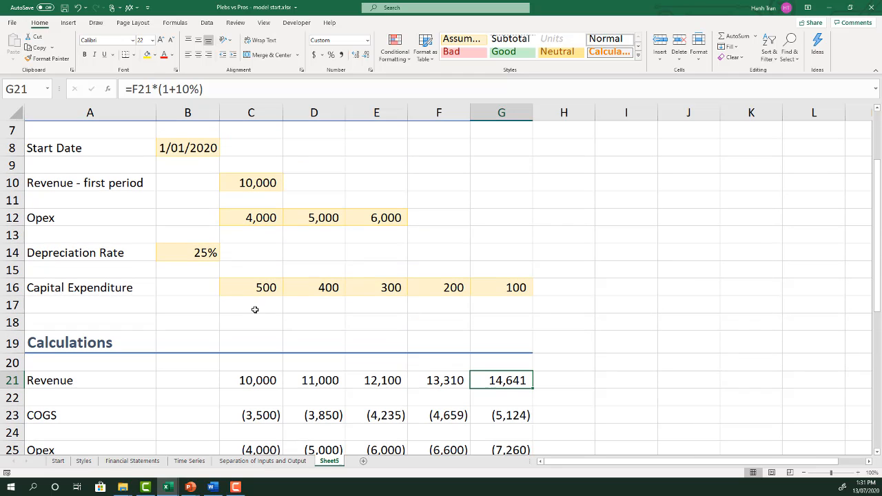
{"action": "key", "text": "alt+h"}
{"action": "type", "text": "or"}
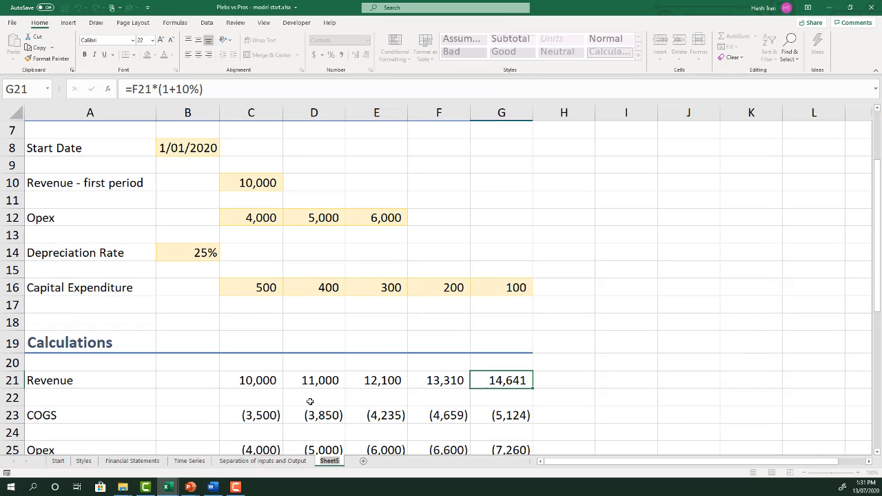
{"action": "type", "text": "Parameterisation"}
{"action": "key", "text": "Return"}
Insert a row below the first-period revenue input and label it Revenue Growth in A11
{"action": "left_click", "coordinate": [118, 209]}
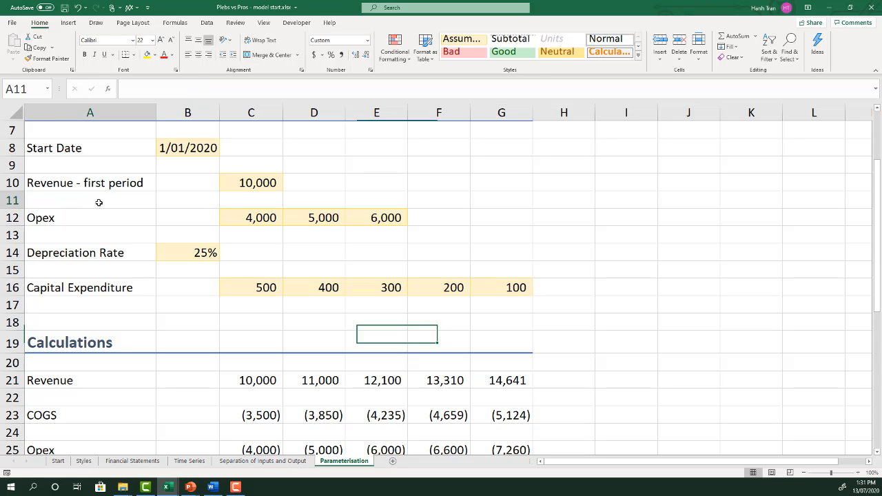
{"action": "key", "text": "shift+space"}
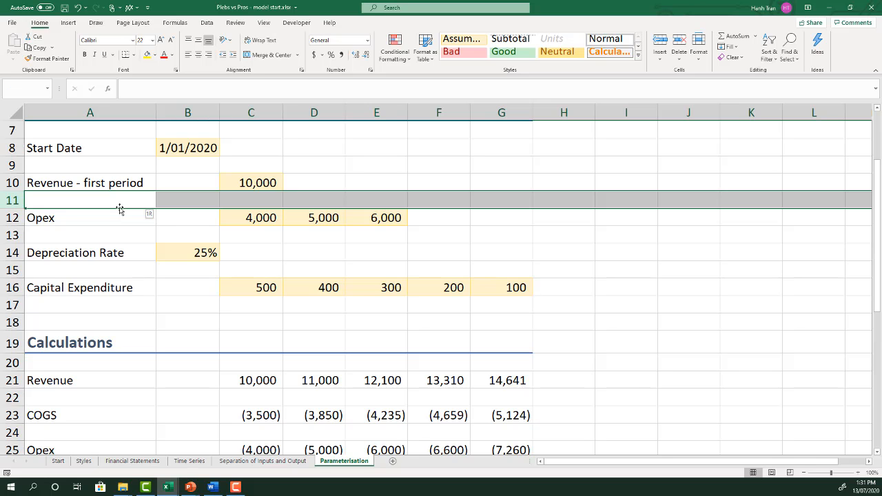
{"action": "key", "text": "ctrl+shift+plus"}
{"action": "left_click", "coordinate": [119, 208]}
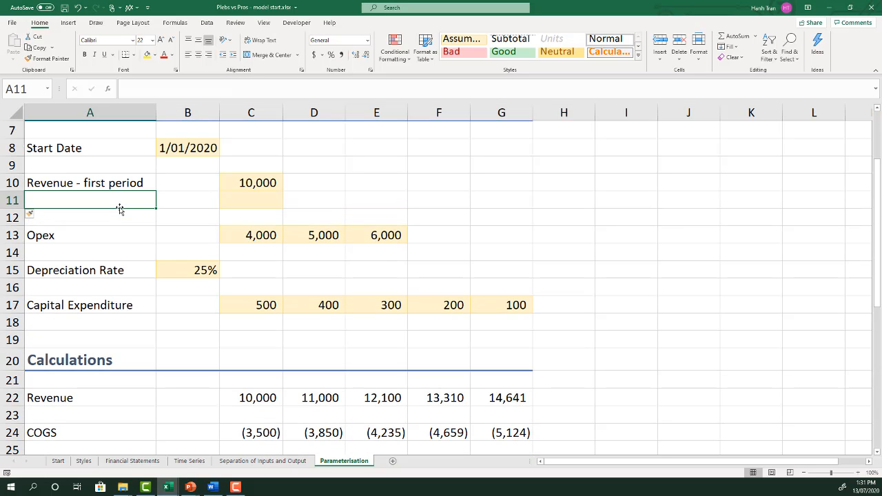
{"action": "type", "text": "Revenue Growth"}
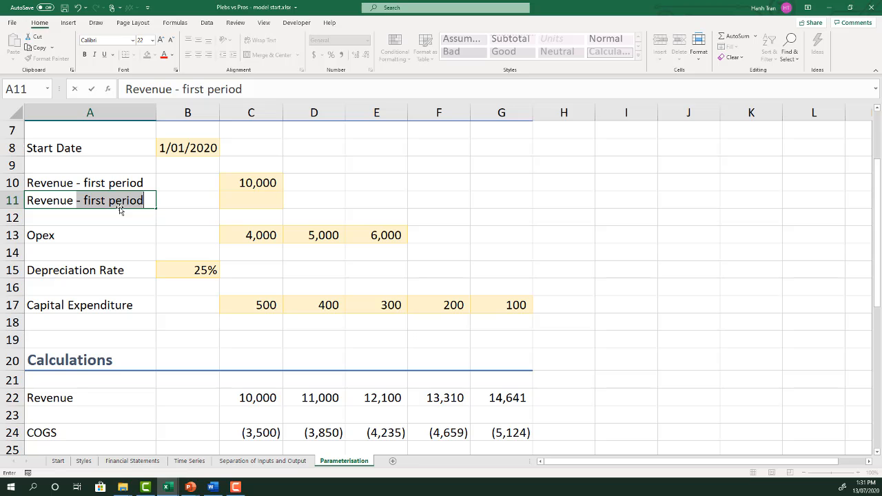
{"action": "key", "text": "Return"}
Copy the Depreciation Rate input from B15 into C11 for its percentage format, and set Revenue Growth to 10%
{"action": "key", "text": "Up"}
{"action": "key", "text": "Right"}
{"action": "key", "text": "Right"}
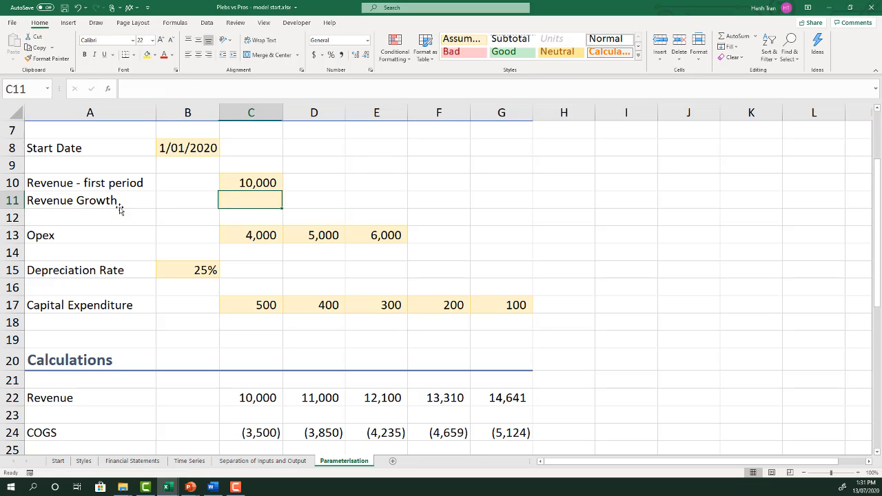
{"action": "left_click", "coordinate": [186, 271]}
{"action": "key", "text": "ctrl+c"}
{"action": "left_click", "coordinate": [251, 183]}
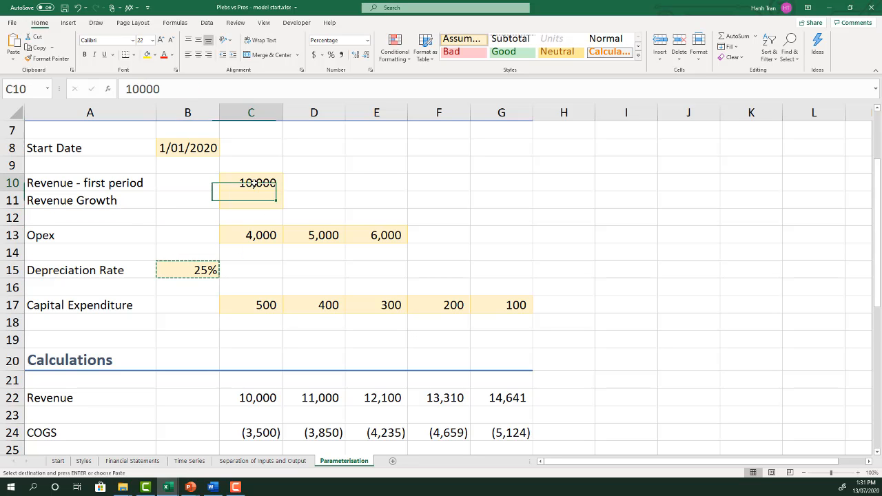
{"action": "left_click", "coordinate": [248, 200]}
{"action": "key", "text": "ctrl+v"}
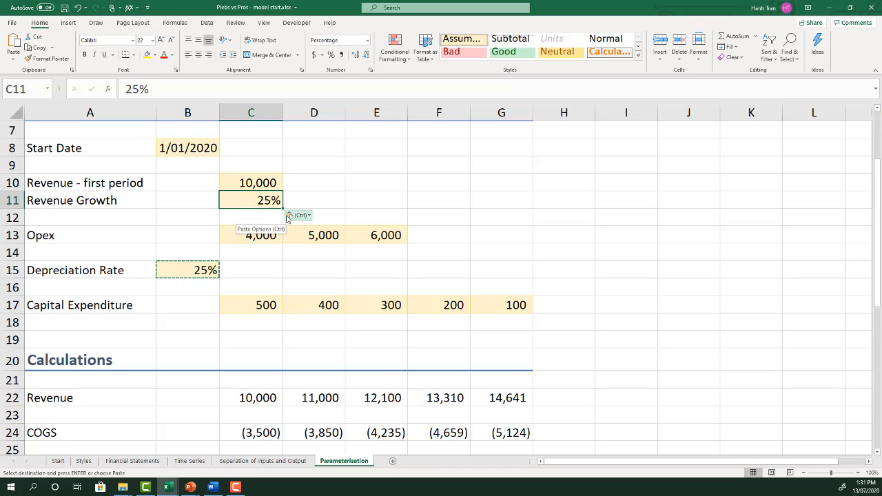
{"action": "type", "text": "10"}
{"action": "key", "text": "Return"}
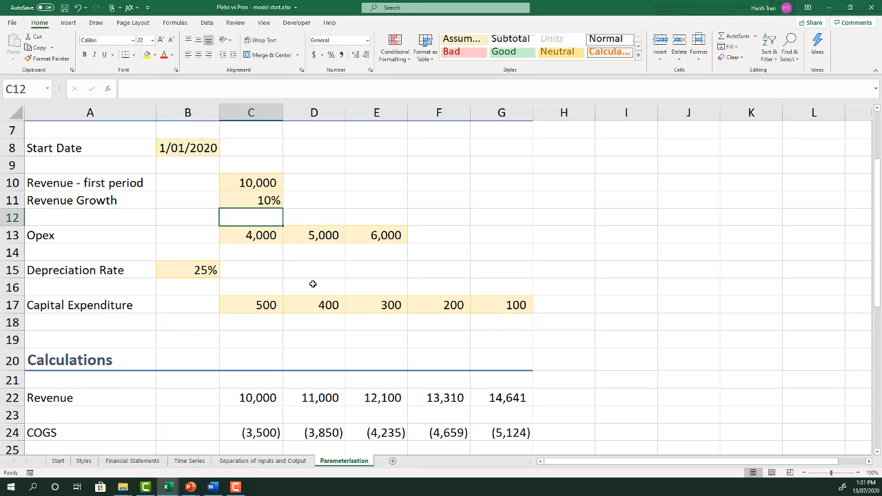
Insert two blank rows above the Opex row in the Inputs section
{"action": "scroll", "coordinate": [313, 284], "scroll_direction": "down", "scroll_amount": 1}
{"action": "left_click", "coordinate": [255, 382]}
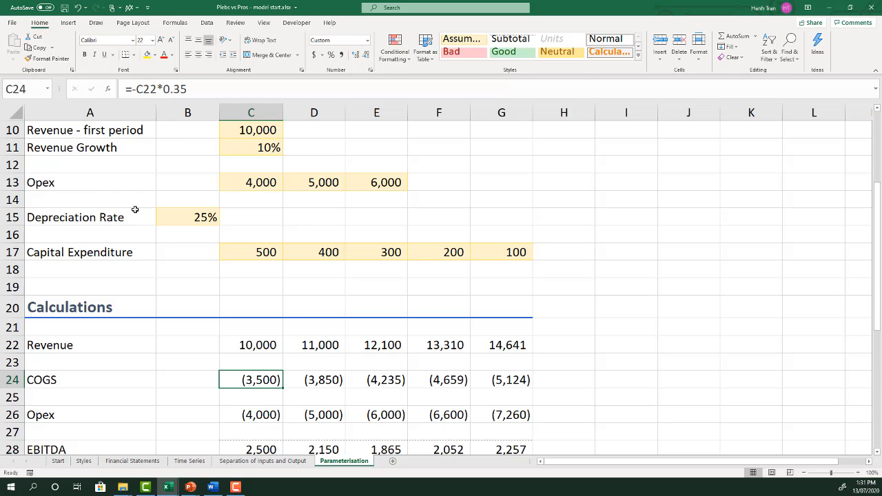
{"action": "left_click_drag", "start_coordinate": [16, 182], "coordinate": [19, 198]}
{"action": "right_click", "coordinate": [75, 185]}
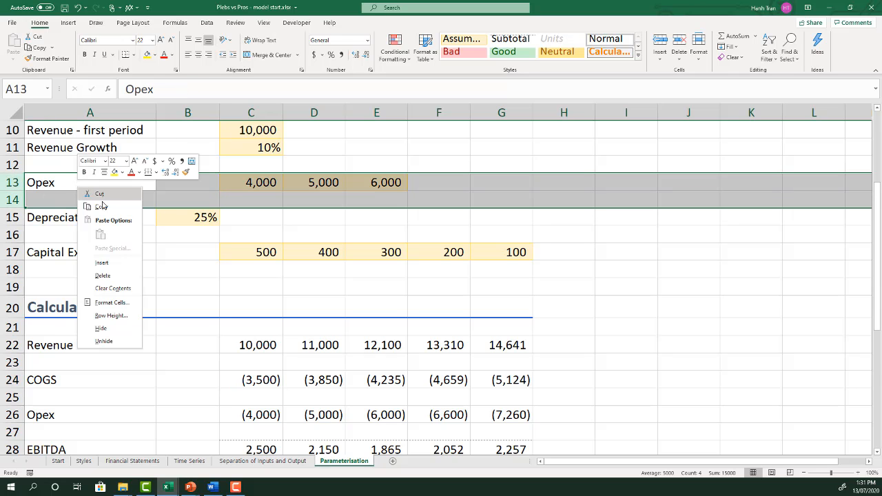
{"action": "left_click", "coordinate": [116, 251]}
{"action": "key", "text": "ctrl+z"}
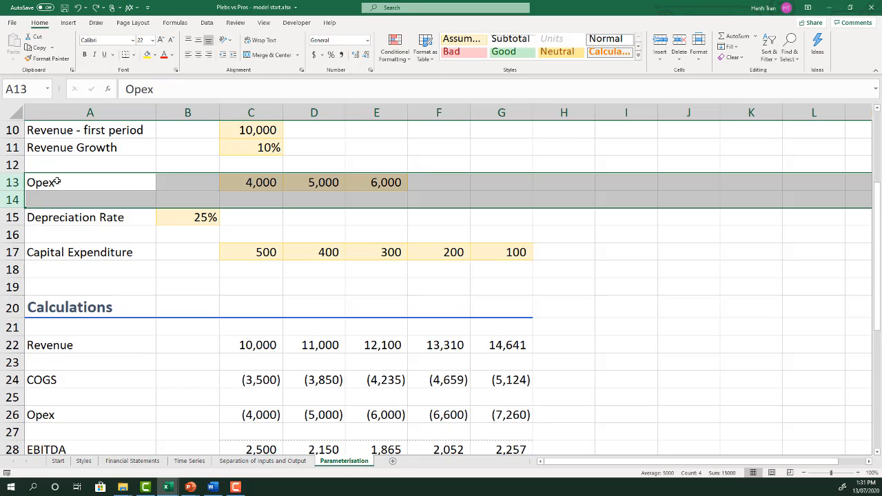
{"action": "right_click", "coordinate": [59, 181]}
{"action": "left_click", "coordinate": [96, 251]}
Label the new input row in A13 as COGS % of revenue
{"action": "left_click", "coordinate": [66, 183]}
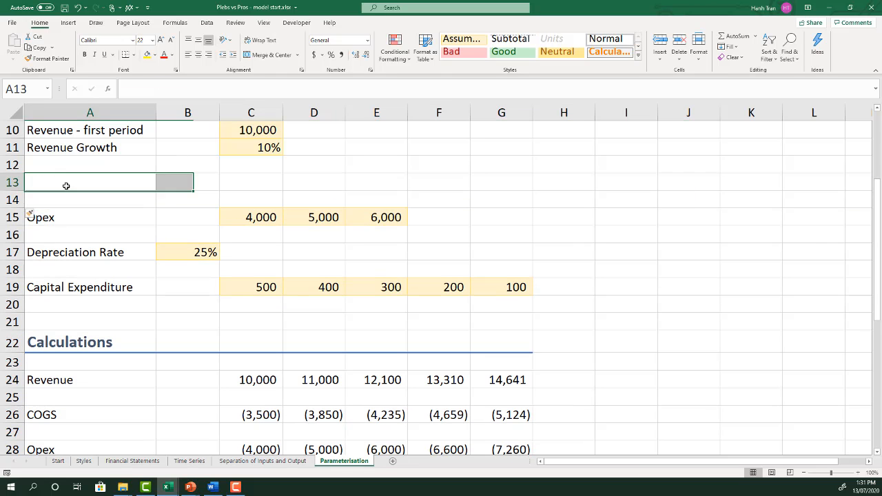
{"action": "type", "text": "COGS "}
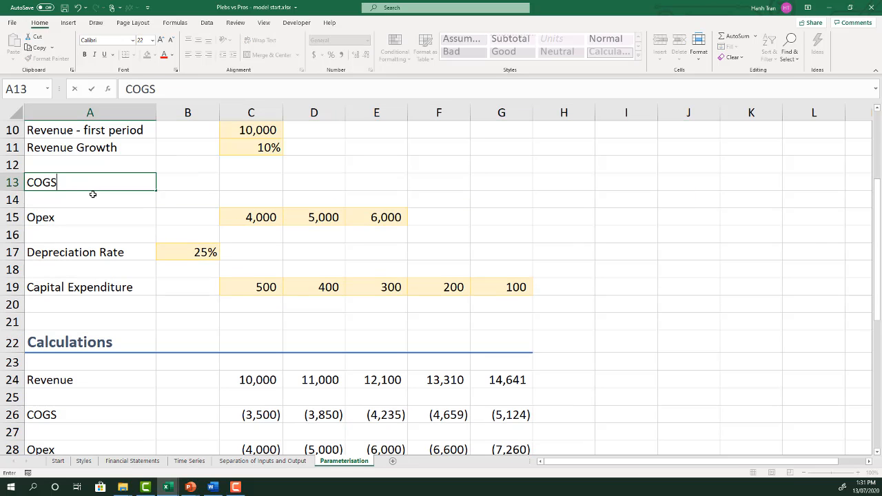
{"action": "type", "text": "% of revenue"}
{"action": "key", "text": "Return"}
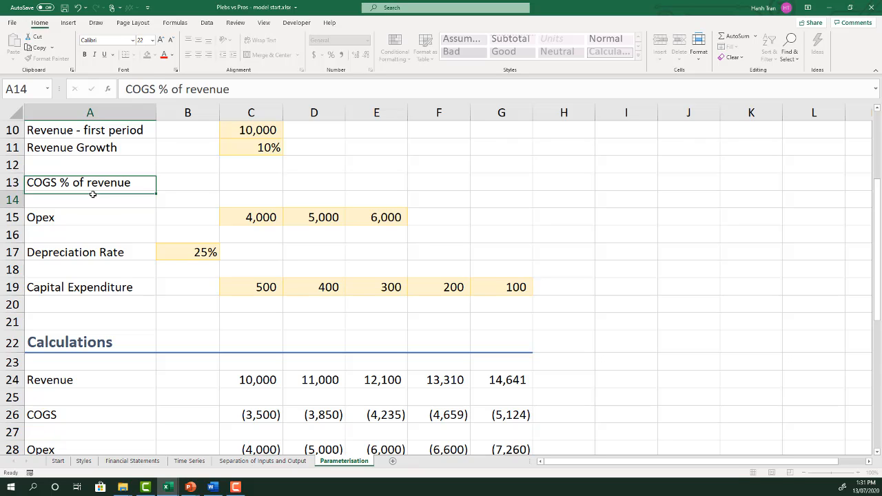
Copy the Revenue Growth input from C11 into C13 for its format, and set COGS % of revenue to 35%
{"action": "left_click", "coordinate": [256, 148]}
{"action": "key", "text": "ctrl+c"}
{"action": "left_click", "coordinate": [244, 181]}
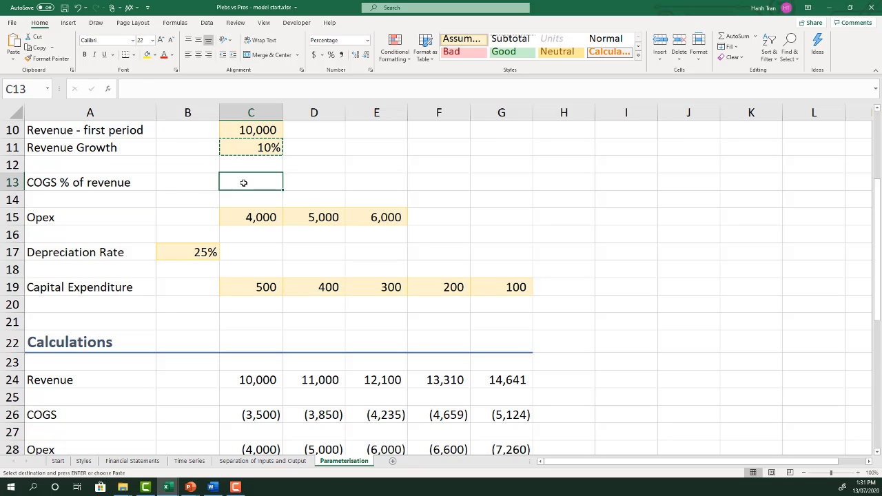
{"action": "key", "text": "ctrl+v"}
{"action": "type", "text": "35"}
{"action": "key", "text": "Return"}
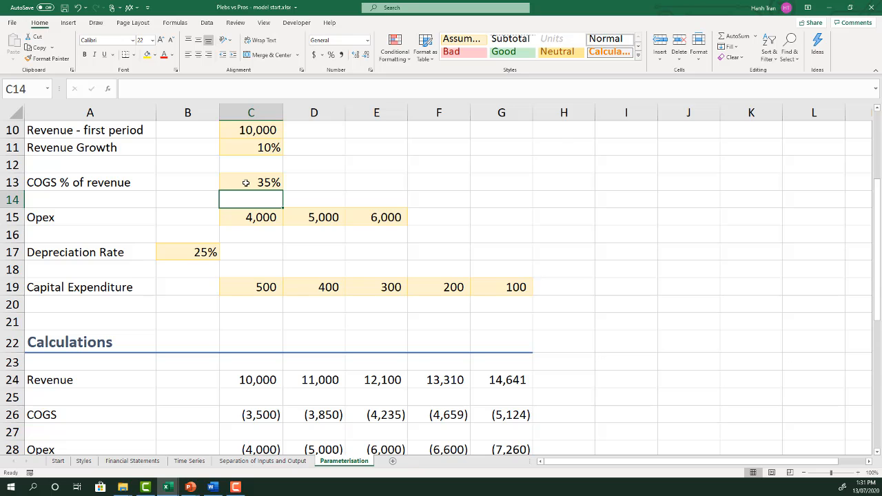
Check the Opex formulas in E28:G28 for hard-coded growth, and insert a blank row above the Depreciation Rate input
{"action": "scroll", "coordinate": [344, 355], "scroll_direction": "down", "scroll_amount": 1}
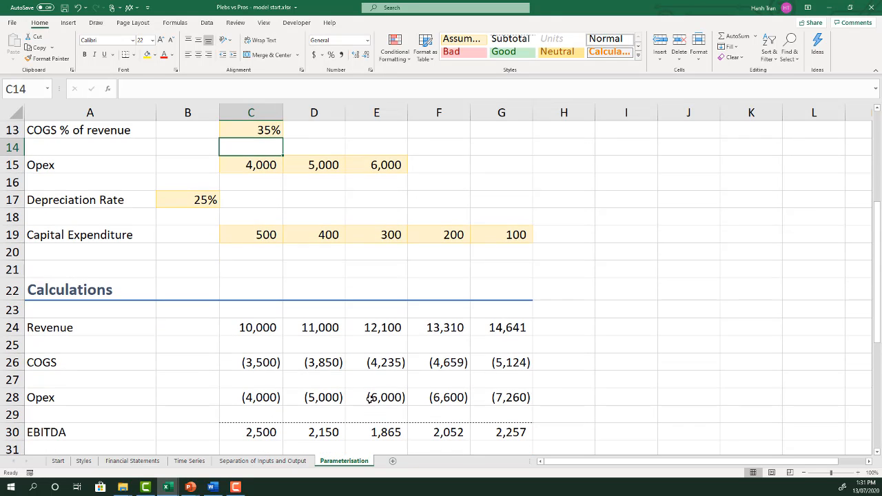
{"action": "left_click", "coordinate": [372, 398]}
{"action": "left_click", "coordinate": [455, 398]}
{"action": "left_click", "coordinate": [504, 404]}
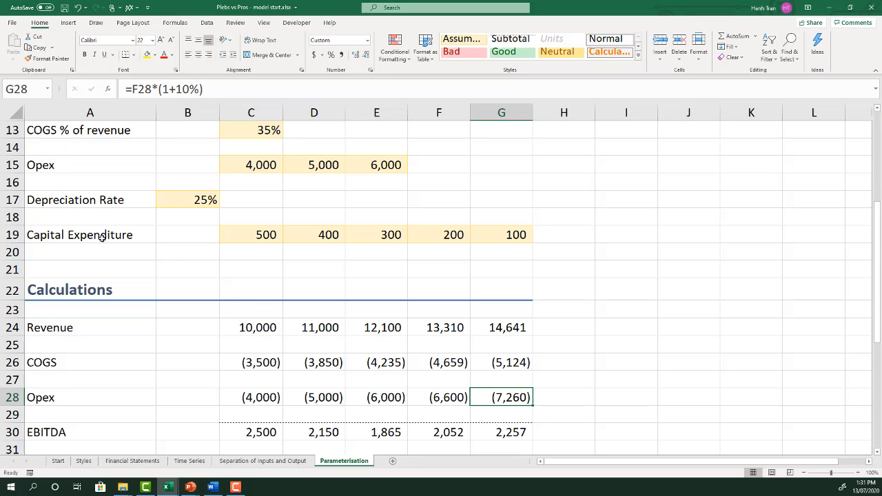
{"action": "left_click", "coordinate": [12, 182]}
{"action": "right_click", "coordinate": [12, 182]}
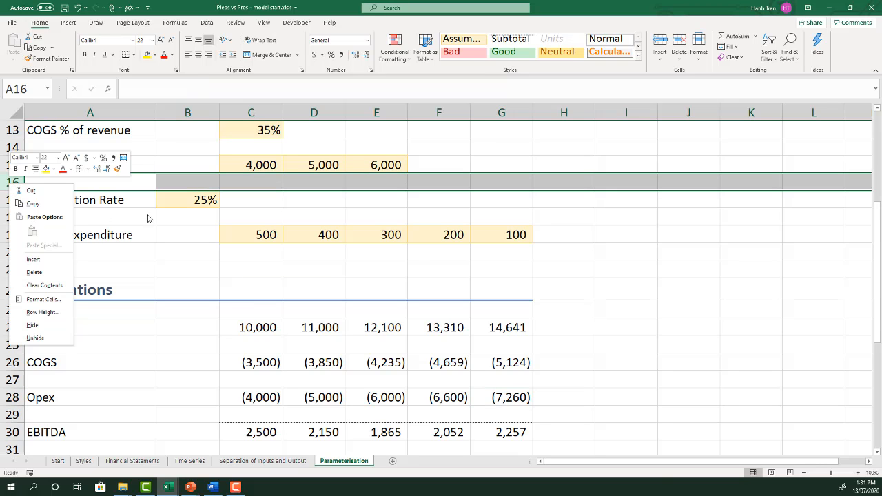
{"action": "key", "text": "Escape"}
{"action": "right_click", "coordinate": [6, 201]}
{"action": "left_click", "coordinate": [49, 277]}
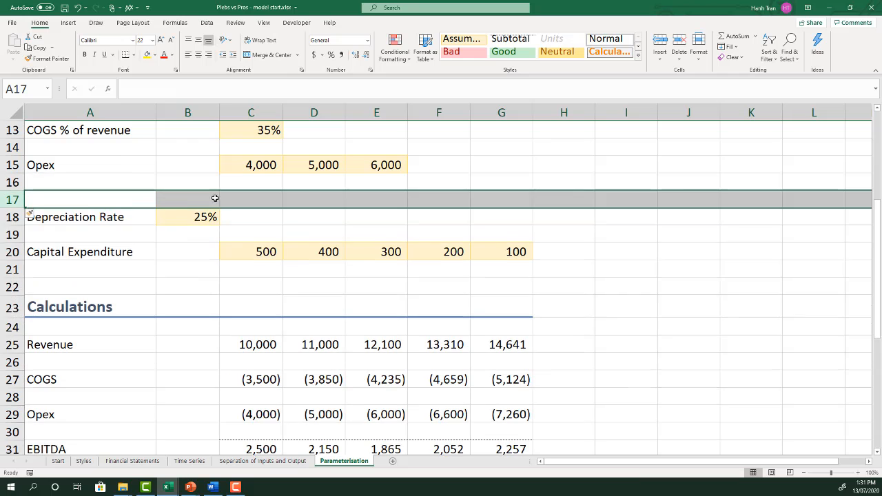
Copy the 10% Revenue Growth input from C11 into C16 and label A16 Opex Growth
{"action": "scroll", "coordinate": [215, 200], "scroll_direction": "up", "scroll_amount": 1}
{"action": "left_click", "coordinate": [268, 147]}
{"action": "key", "text": "ctrl+c"}
{"action": "left_click", "coordinate": [266, 237]}
{"action": "key", "text": "ctrl+v"}
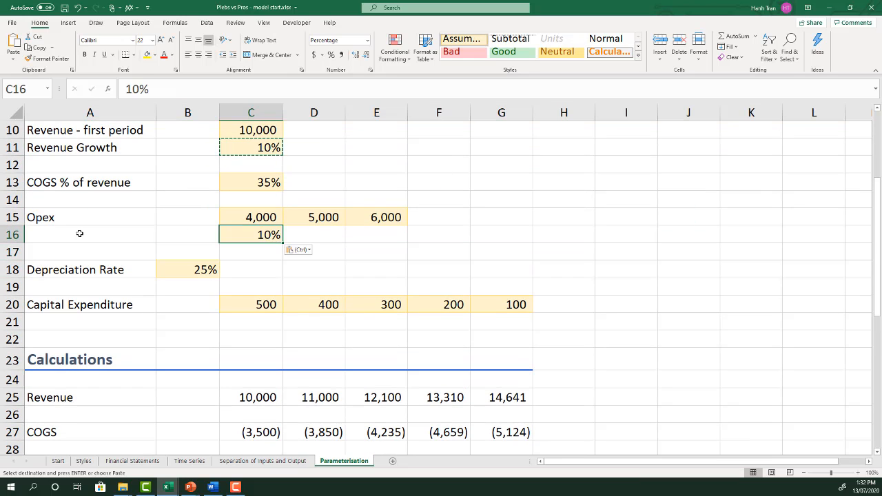
{"action": "left_click", "coordinate": [76, 232]}
{"action": "type", "text": "Opex "}
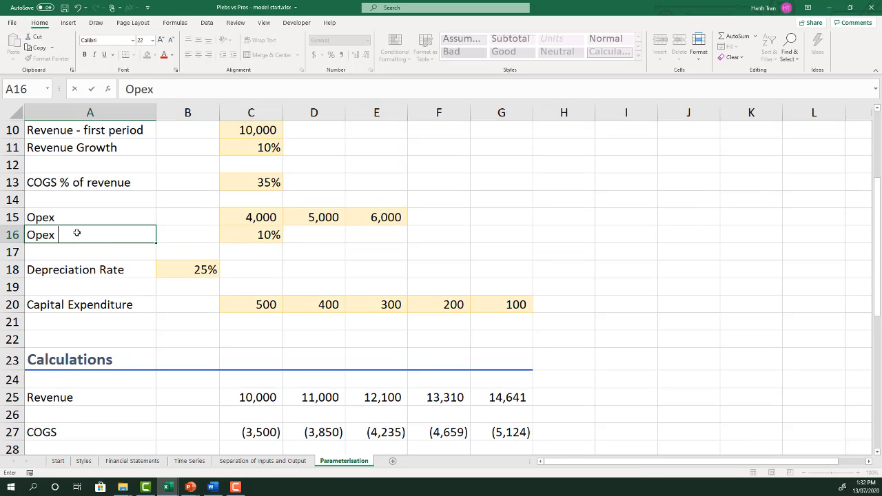
{"action": "type", "text": "Growth"}
{"action": "key", "text": "Return"}
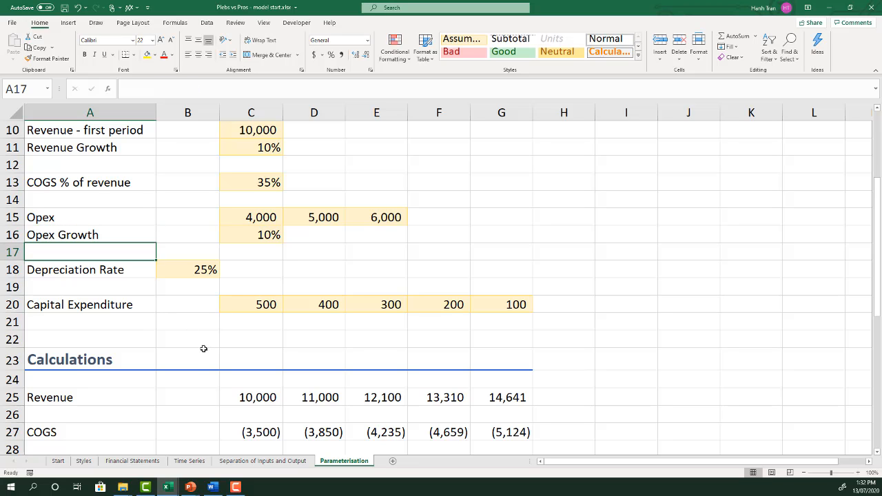
Replace the hard-coded 10% in the D25 Revenue formula with the absolute reference $C$11, and fill the formula across to G25
{"action": "left_click", "coordinate": [308, 397]}
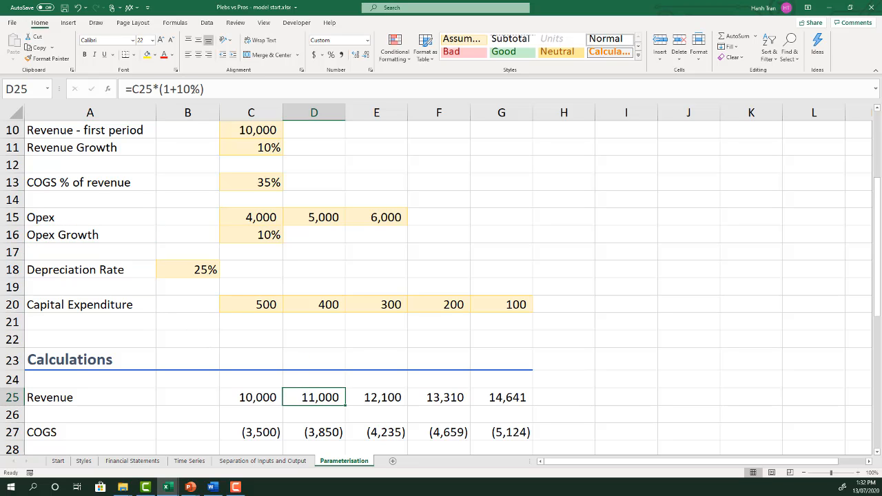
{"action": "left_click_drag", "start_coordinate": [177, 89], "coordinate": [200, 89]}
{"action": "key", "text": "BackSpace"}
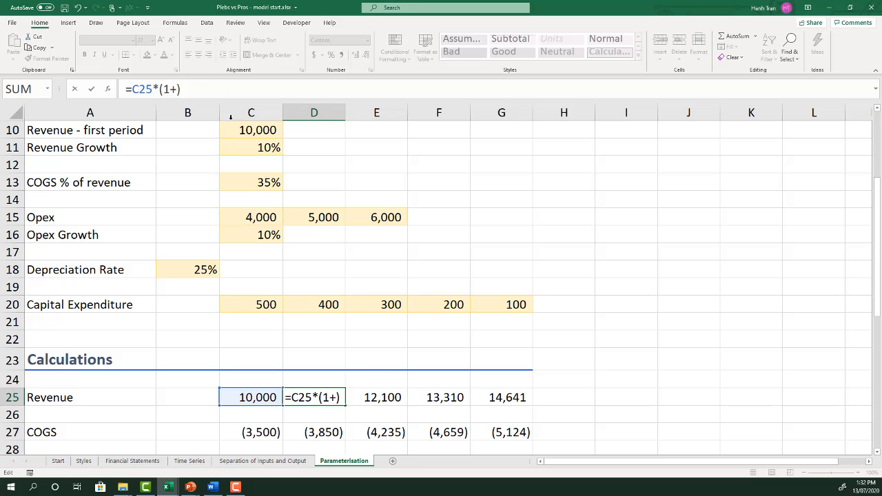
{"action": "left_click", "coordinate": [250, 148]}
{"action": "key", "text": "F4"}
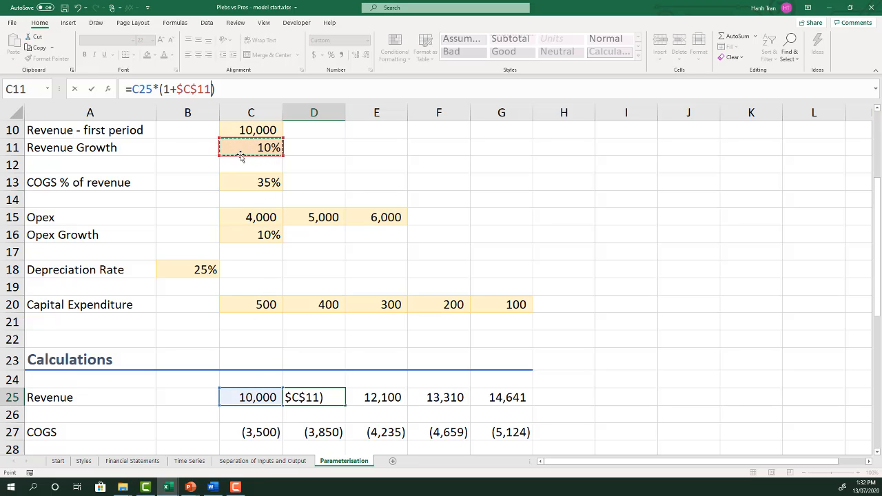
{"action": "key", "text": "Return"}
{"action": "key", "text": "Up"}
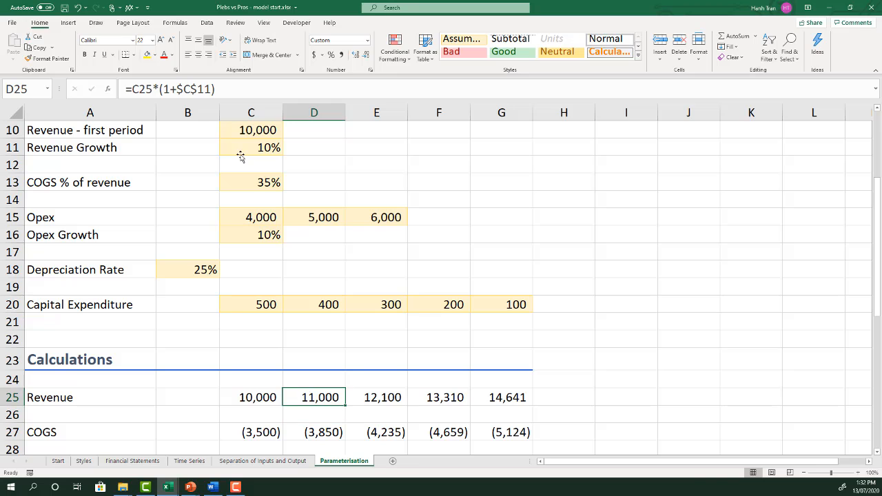
{"action": "key", "text": "ctrl+shift+Right"}
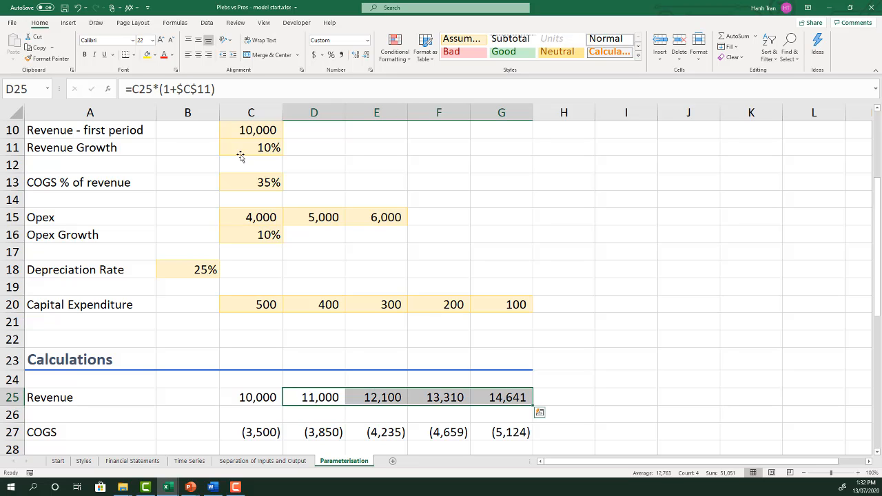
Replace the hard-coded 0.35 in the C27 COGS formula with the absolute reference $C$13
{"action": "left_click", "coordinate": [255, 431]}
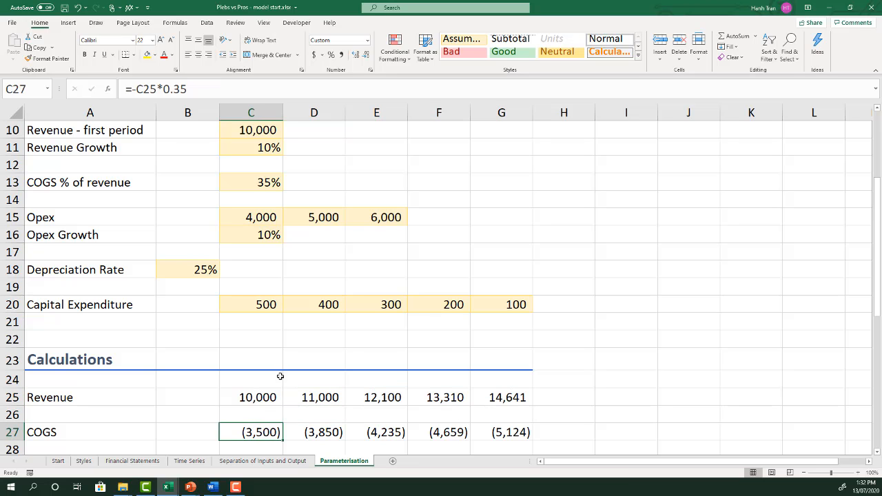
{"action": "type", "text": "="}
{"action": "key", "text": "Escape"}
{"action": "key", "text": "F2"}
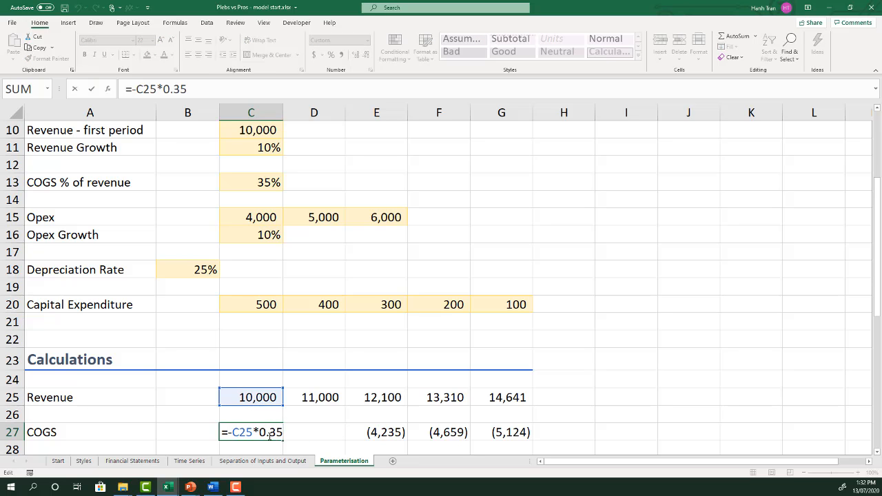
{"action": "double_click", "coordinate": [269, 433]}
{"action": "key", "text": "BackSpace"}
{"action": "left_click", "coordinate": [256, 184]}
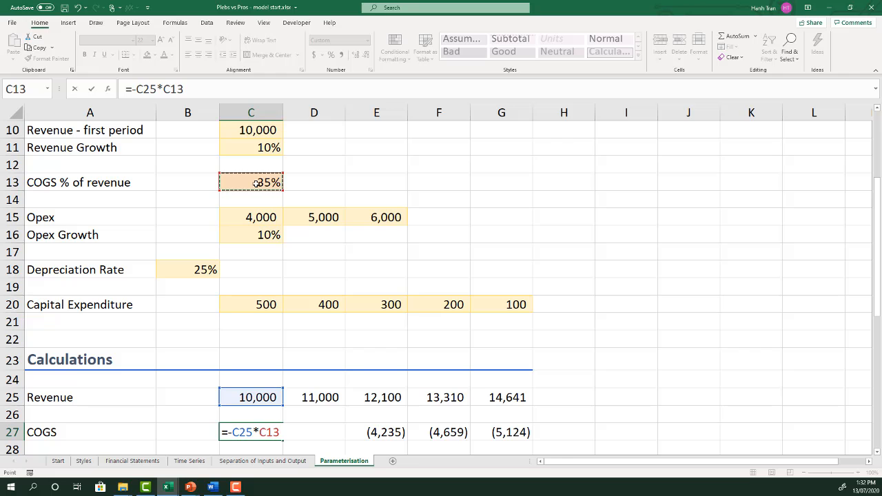
{"action": "key", "text": "F4"}
{"action": "key", "text": "Return"}
Fill the COGS formula from C27 across to G27
{"action": "key", "text": "Up"}
{"action": "key", "text": "shift+Right"}
{"action": "key", "text": "shift+Right"}
{"action": "key", "text": "shift+Right"}
{"action": "key", "text": "shift+Right"}
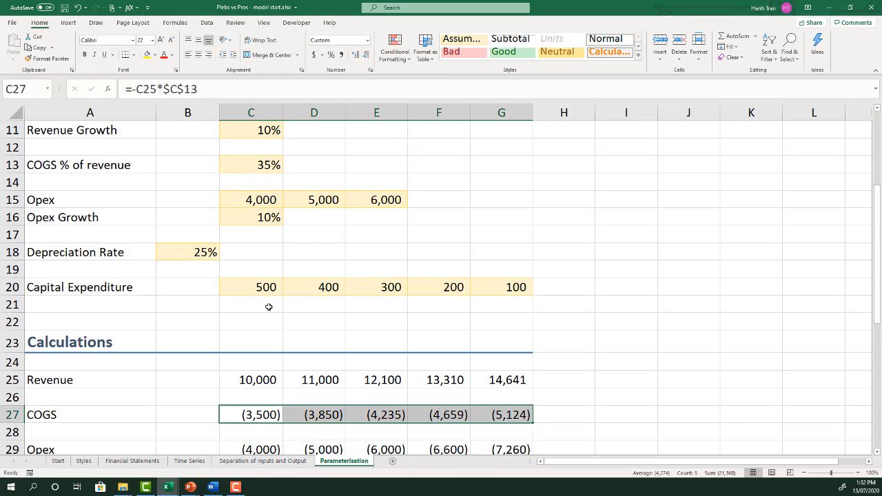
Replace the hard-coded 10% in the F29 Opex formula with the absolute reference $C$16, and fill it across to G29
{"action": "scroll", "coordinate": [276, 310], "scroll_direction": "down", "scroll_amount": 1}
{"action": "left_click", "coordinate": [436, 397]}
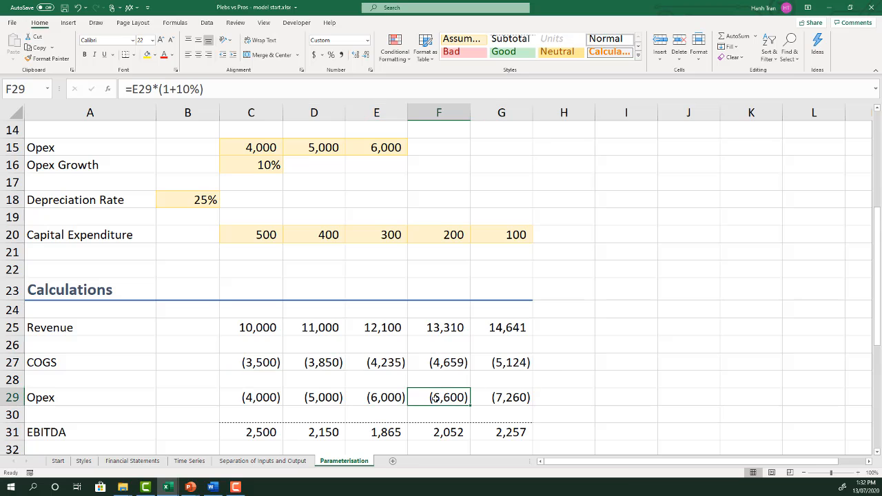
{"action": "double_click", "coordinate": [188, 89]}
{"action": "key", "text": "Delete"}
{"action": "left_click", "coordinate": [251, 165]}
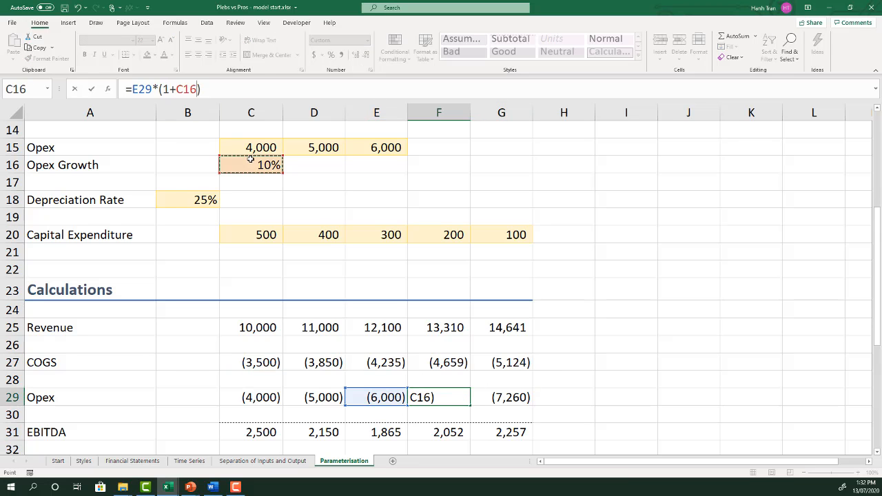
{"action": "key", "text": "F4"}
{"action": "key", "text": "ctrl+Return"}
{"action": "key", "text": "shift+Right"}
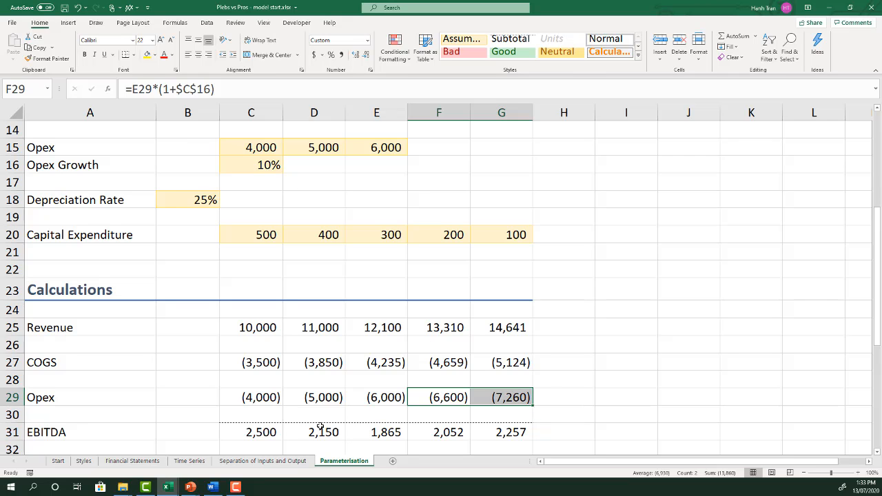
Compare the Parameterisation sheet with the original Start sheet and review the EBIT results in C35:G35
{"action": "scroll", "coordinate": [321, 405], "scroll_direction": "up", "scroll_amount": 5}
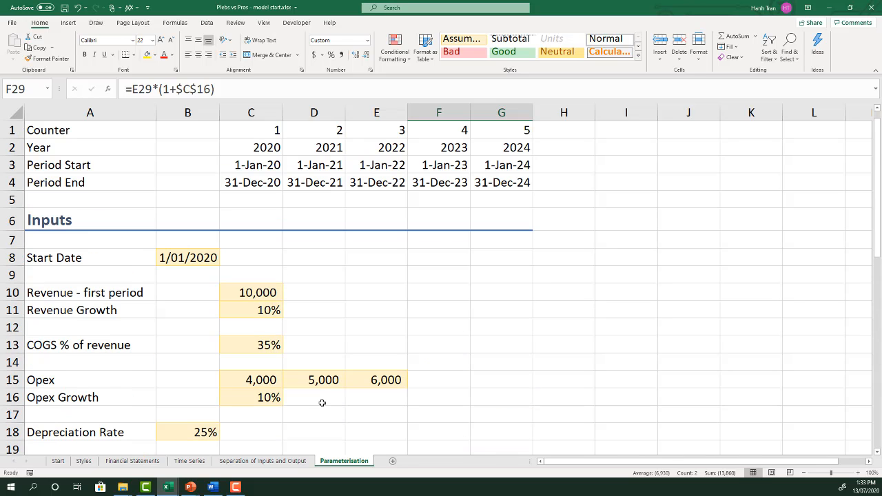
{"action": "left_click", "coordinate": [333, 279]}
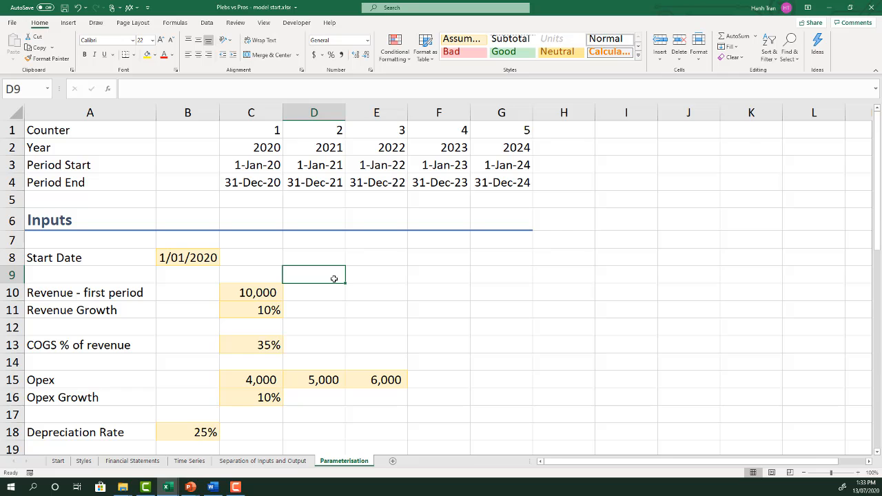
{"action": "left_click", "coordinate": [58, 460]}
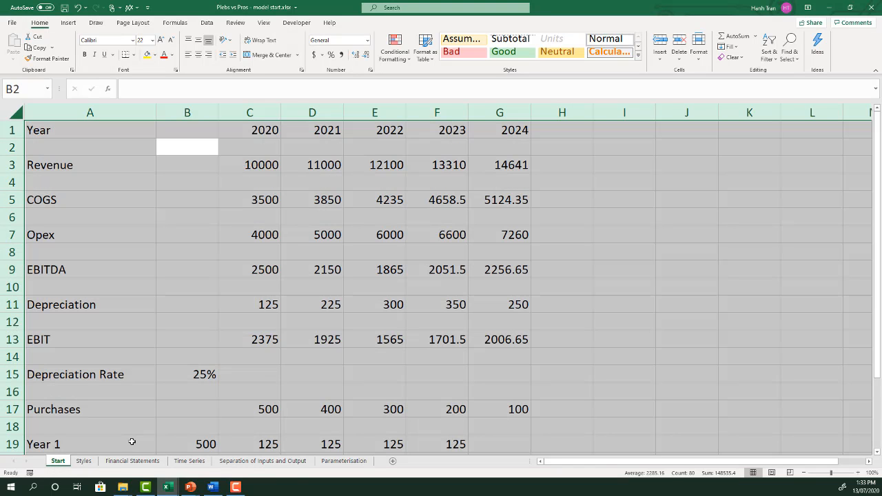
{"action": "left_click", "coordinate": [359, 461]}
{"action": "scroll", "coordinate": [437, 404], "scroll_direction": "down", "scroll_amount": 7}
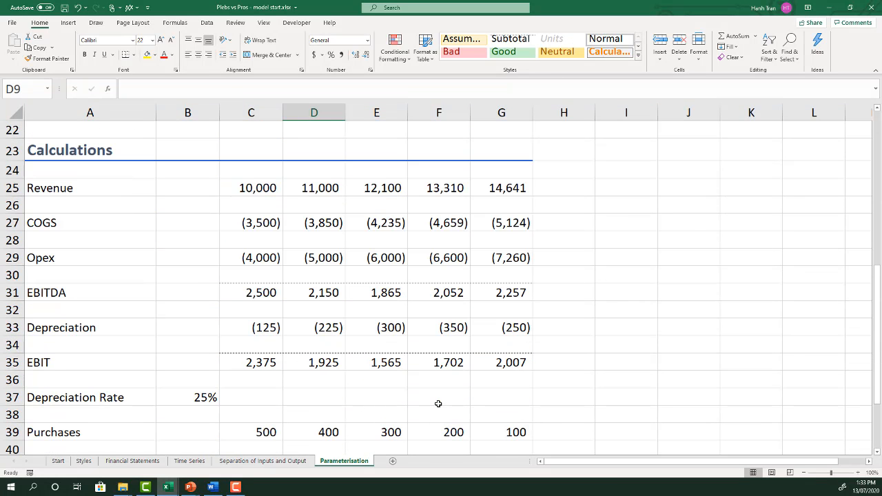
{"action": "left_click_drag", "start_coordinate": [242, 364], "coordinate": [517, 362]}
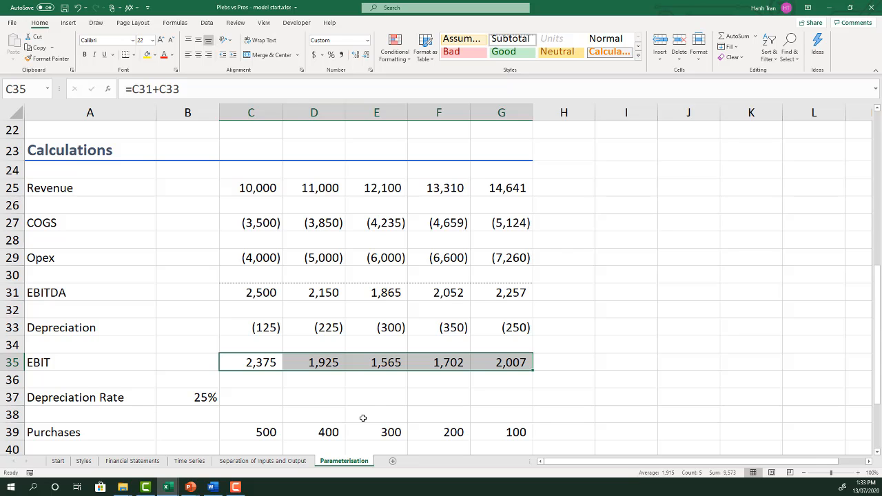
Copy the entire Parameterisation sheet into a new worksheet
{"action": "key", "text": "ctrl+Home"}
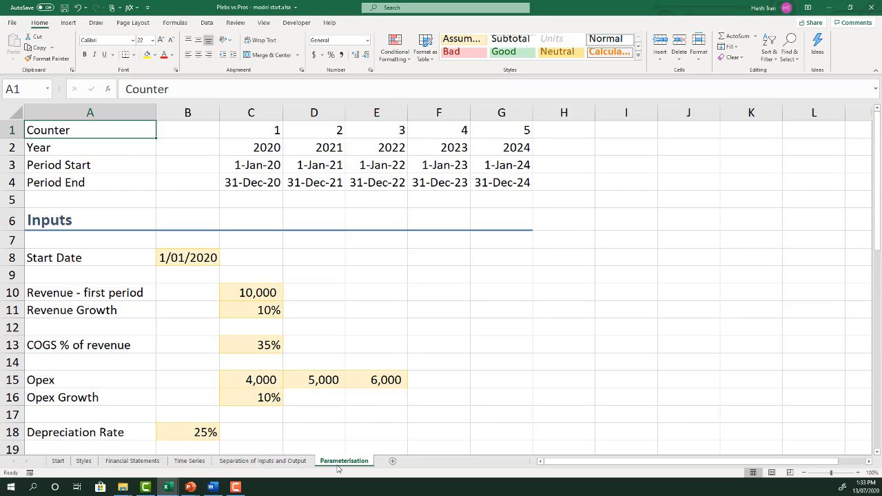
{"action": "left_click", "coordinate": [506, 338]}
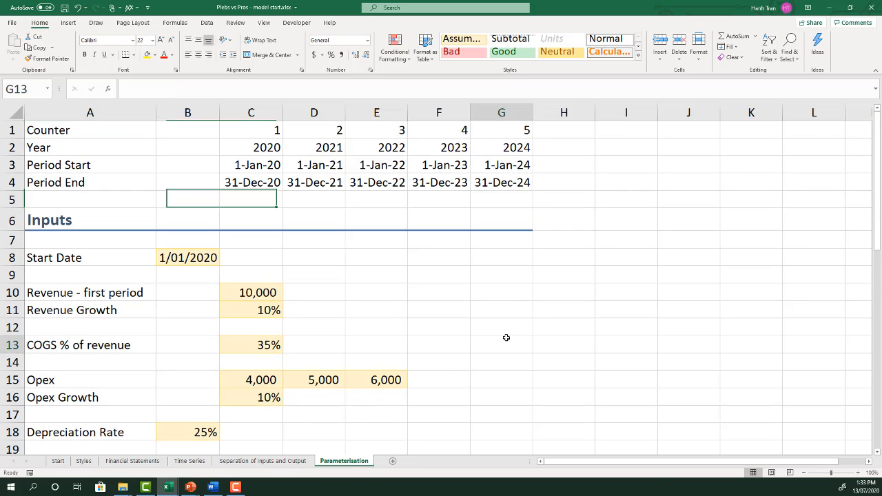
{"action": "key", "text": "ctrl+a"}
{"action": "key", "text": "ctrl+c"}
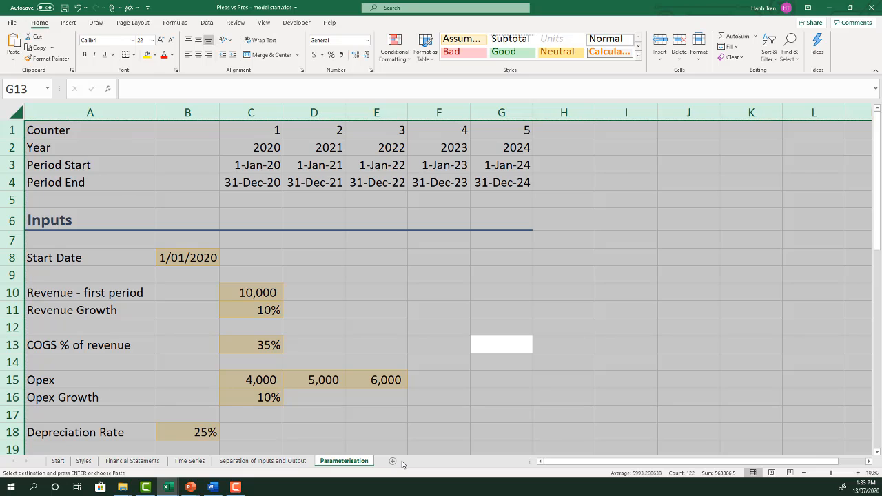
{"action": "left_click", "coordinate": [392, 461]}
{"action": "key", "text": "ctrl+v"}
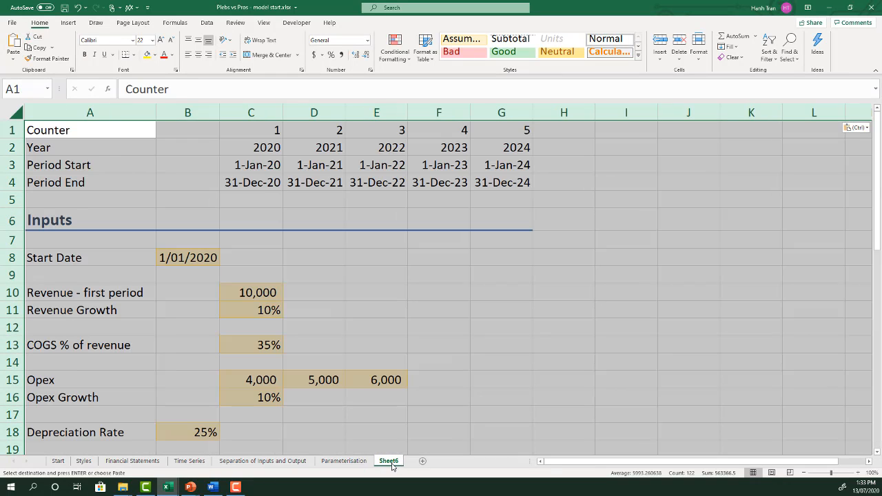
Rename the new worksheet as Formula consistency and clear the full-sheet selection
{"action": "right_click", "coordinate": [392, 465]}
{"action": "left_click", "coordinate": [428, 359]}
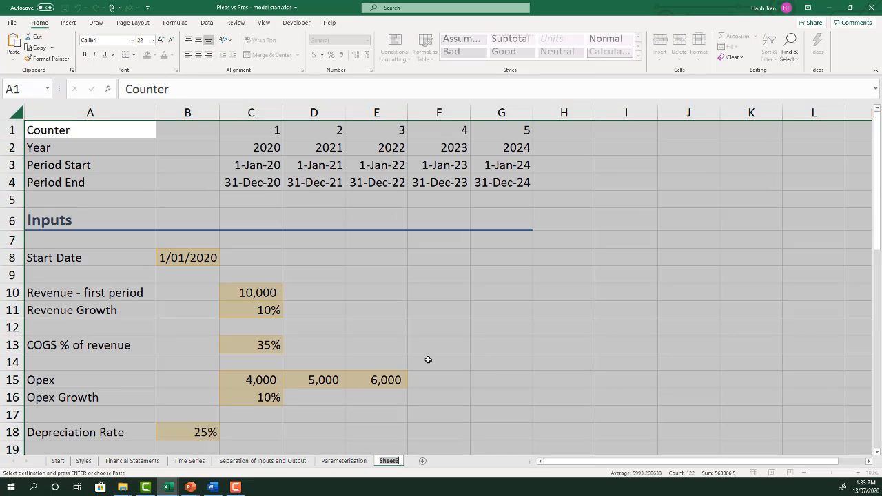
{"action": "type", "text": "Formula consi"}
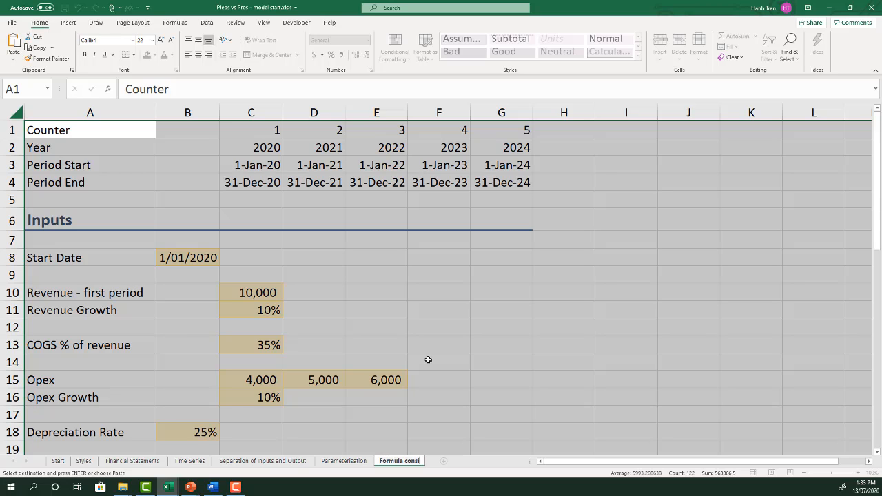
{"action": "type", "text": "stency"}
{"action": "key", "text": "Return"}
{"action": "left_click", "coordinate": [352, 202]}
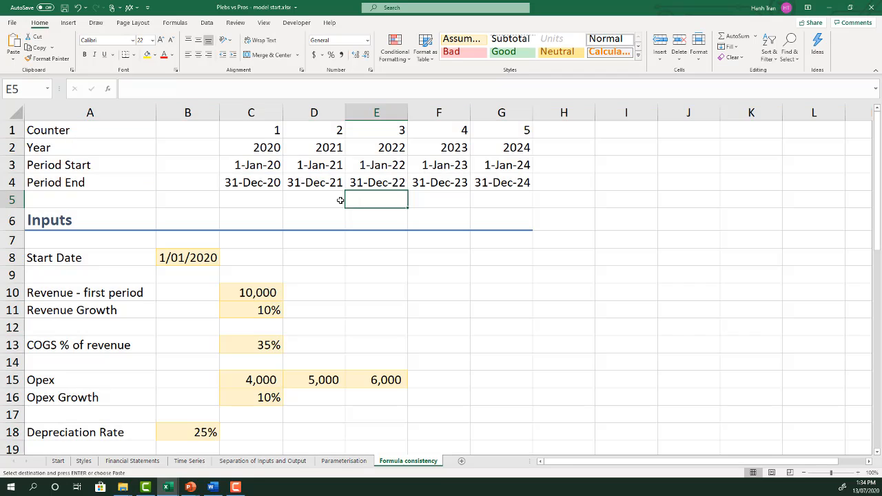
Check the timeline block C1:G4 for inconsistent formulas using Go To Special with Row differences
{"action": "left_click", "coordinate": [251, 130]}
{"action": "left_click_drag", "start_coordinate": [251, 130], "coordinate": [489, 181]}
{"action": "key", "text": "ctrl+v"}
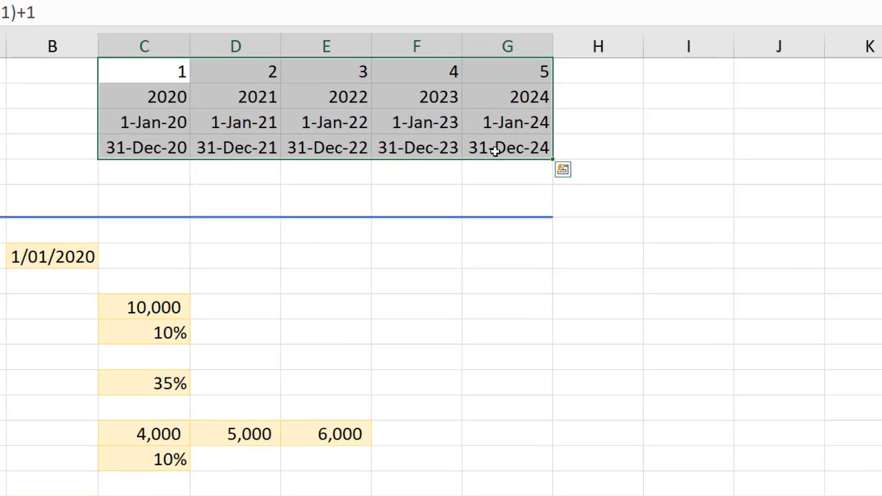
{"action": "key", "text": "F5"}
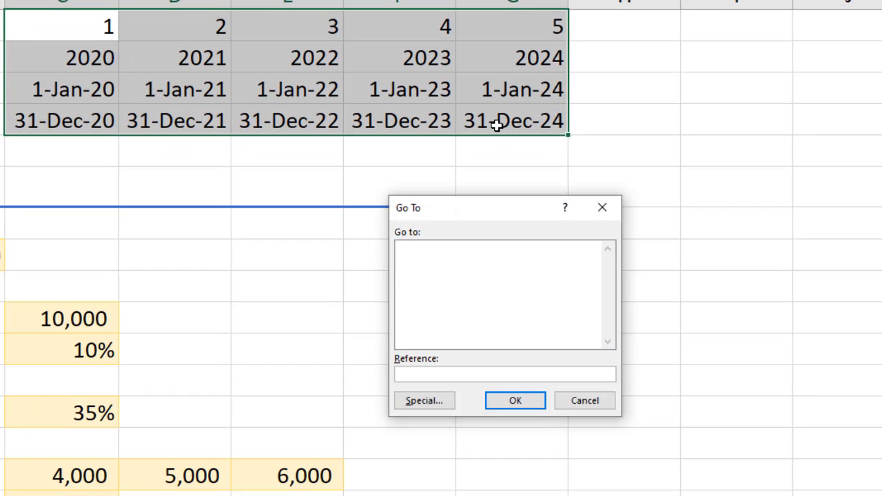
{"action": "left_click", "coordinate": [425, 403]}
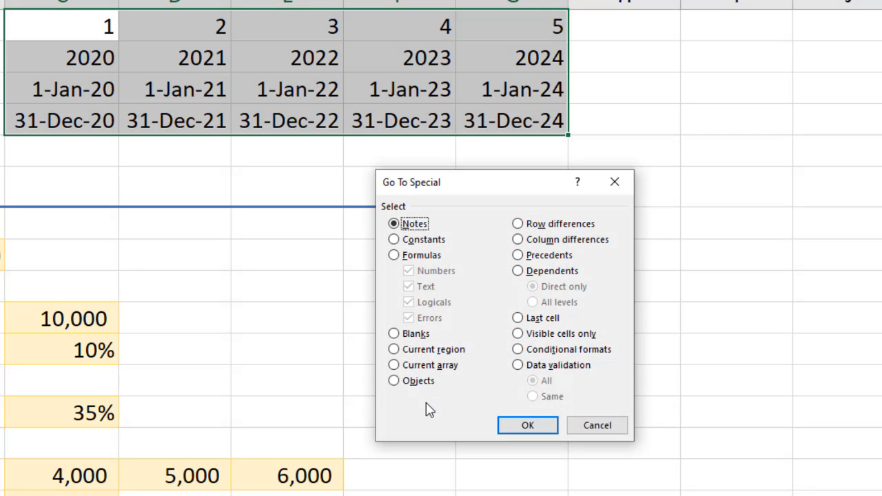
{"action": "left_click", "coordinate": [536, 227]}
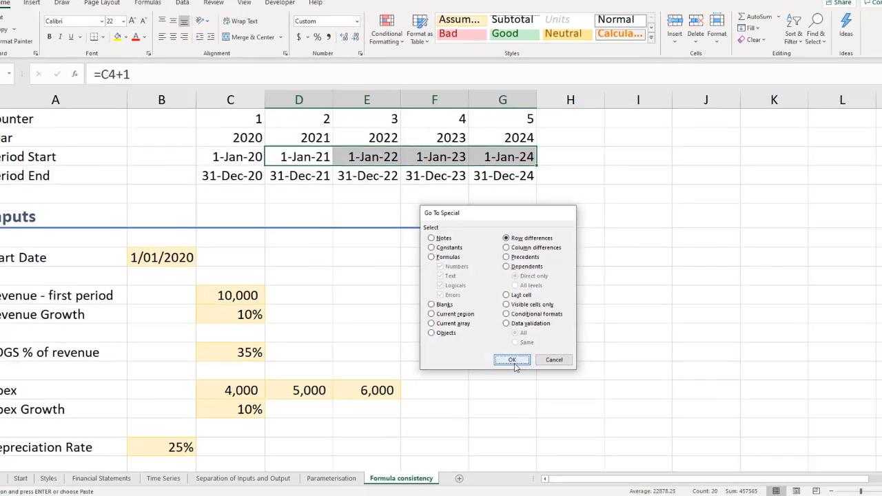
{"action": "left_click", "coordinate": [530, 428]}
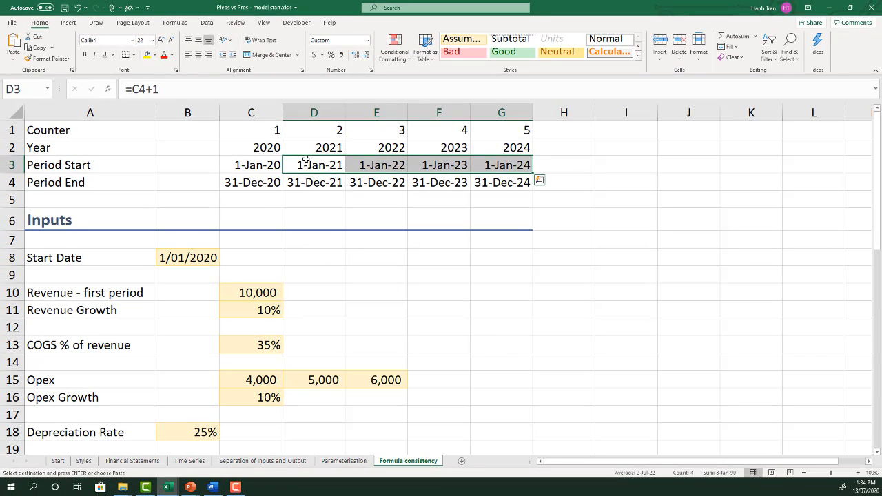
Examine the Period Start formulas across row 3, comparing the references used in C3 and D3
{"action": "left_click", "coordinate": [508, 166]}
{"action": "left_click_drag", "start_coordinate": [441, 165], "coordinate": [298, 165]}
{"action": "left_click", "coordinate": [254, 165]}
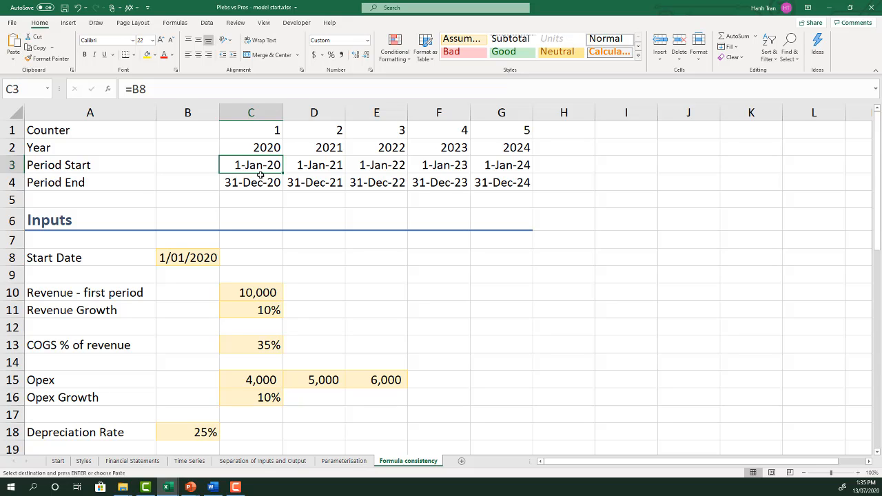
{"action": "key", "text": "F2"}
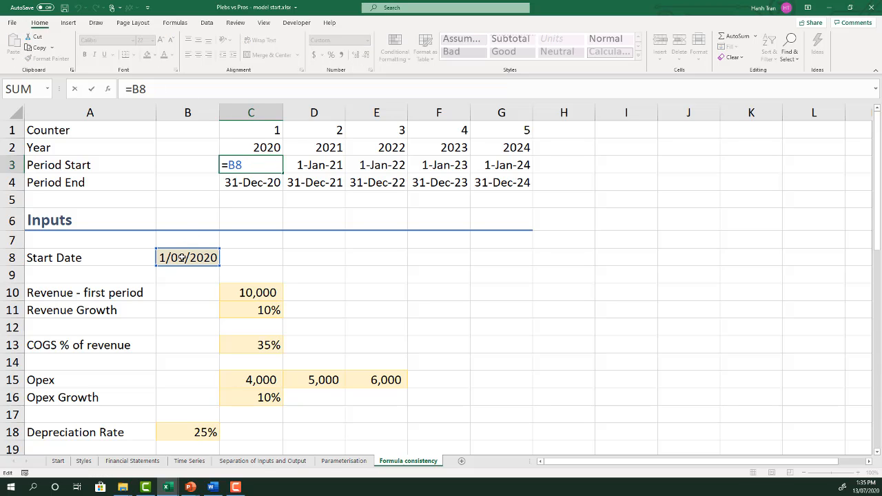
{"action": "key", "text": "ctrl+Return"}
{"action": "left_click", "coordinate": [308, 165]}
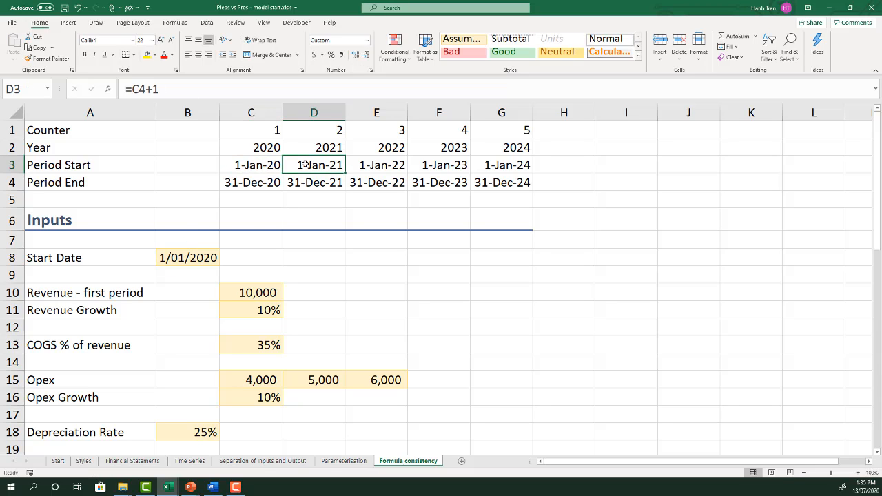
{"action": "key", "text": "F2"}
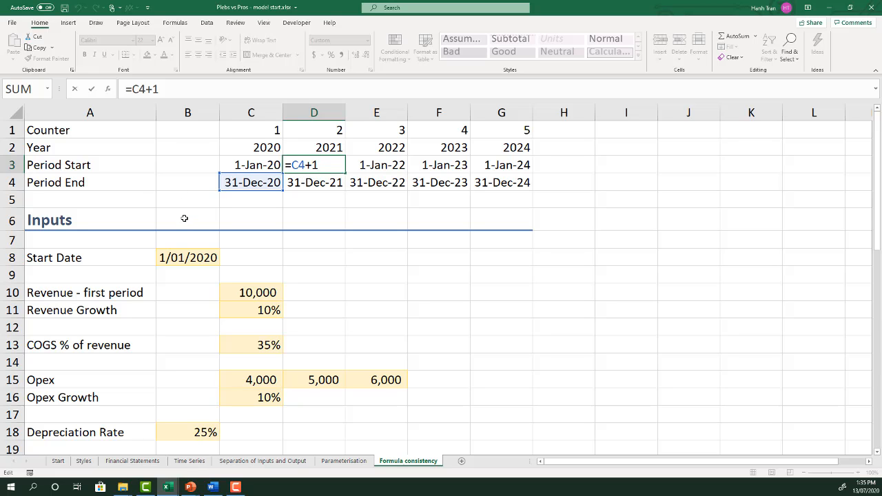
{"action": "key", "text": "ctrl+Return"}
Replace the Period Start formula in C3 with =IF(C1=1,$B$8,B4+1) and fill it across to G3
{"action": "left_click", "coordinate": [251, 164]}
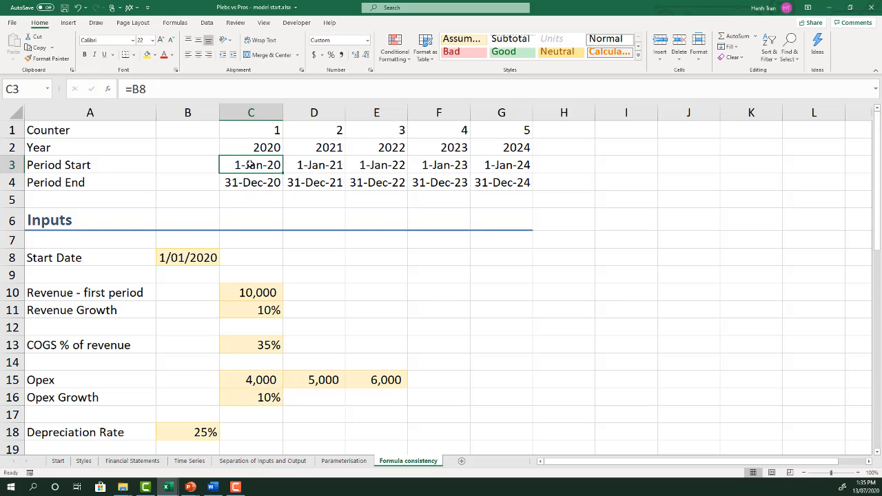
{"action": "type", "text": "="}
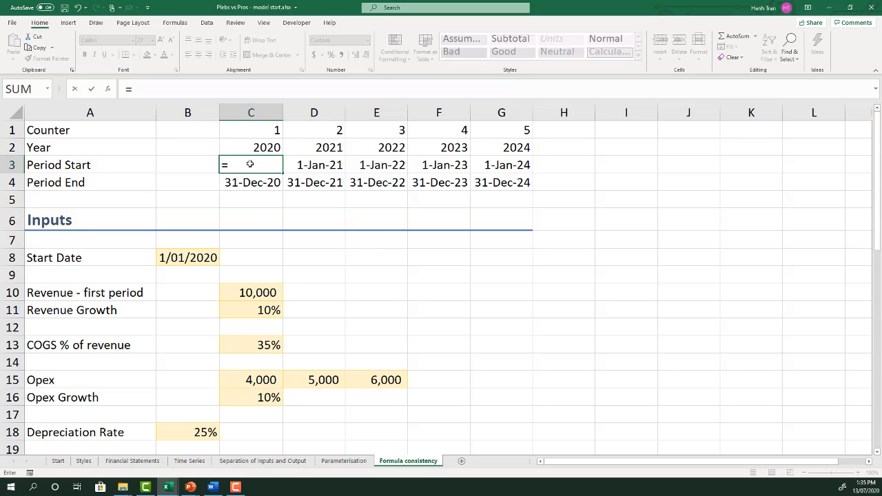
{"action": "type", "text": "IF("}
{"action": "left_click", "coordinate": [261, 129]}
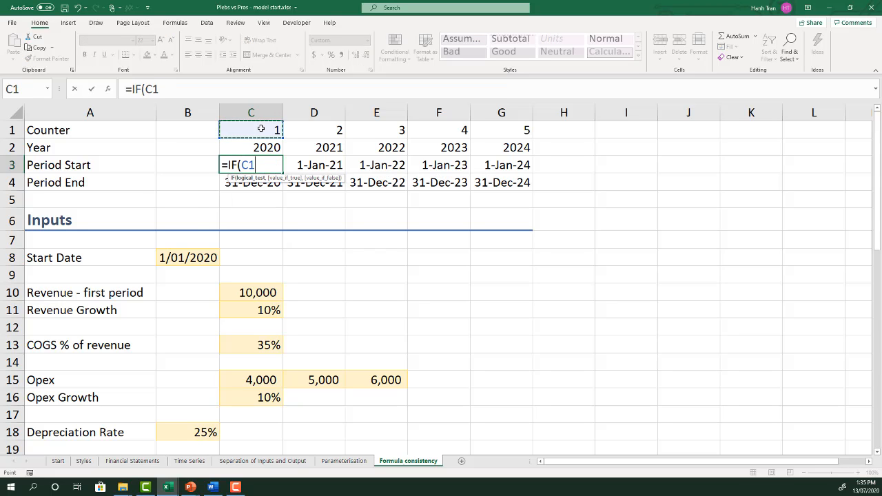
{"action": "type", "text": "=1,"}
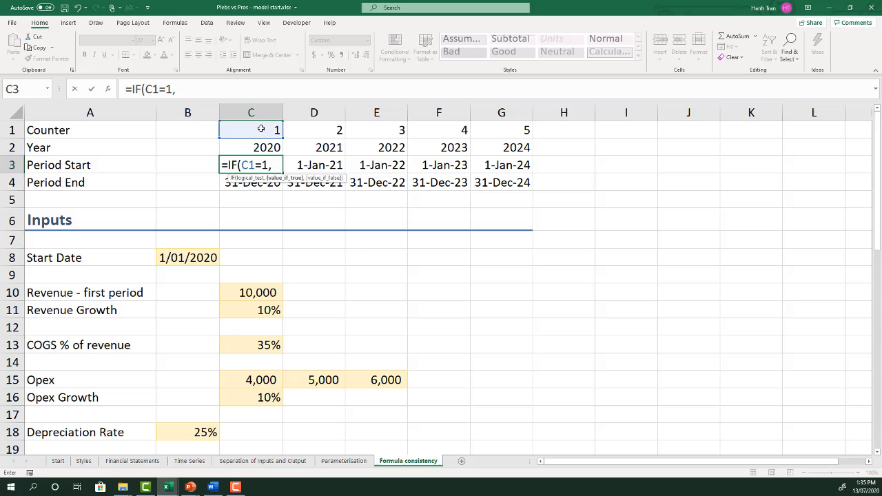
{"action": "left_click", "coordinate": [189, 258]}
{"action": "key", "text": "F4"}
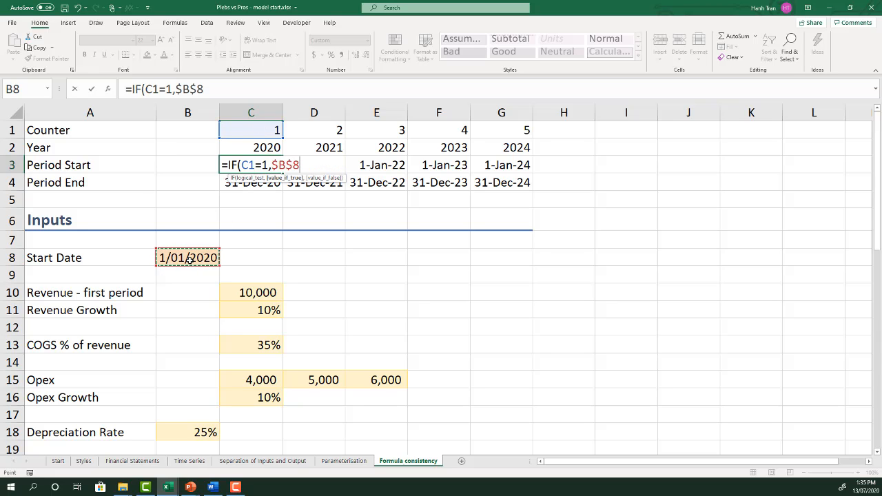
{"action": "type", "text": ","}
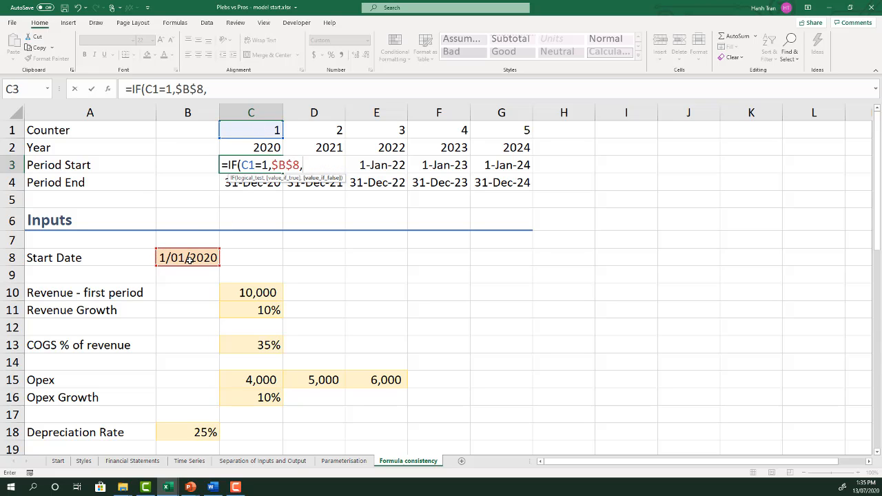
{"action": "left_click", "coordinate": [177, 183]}
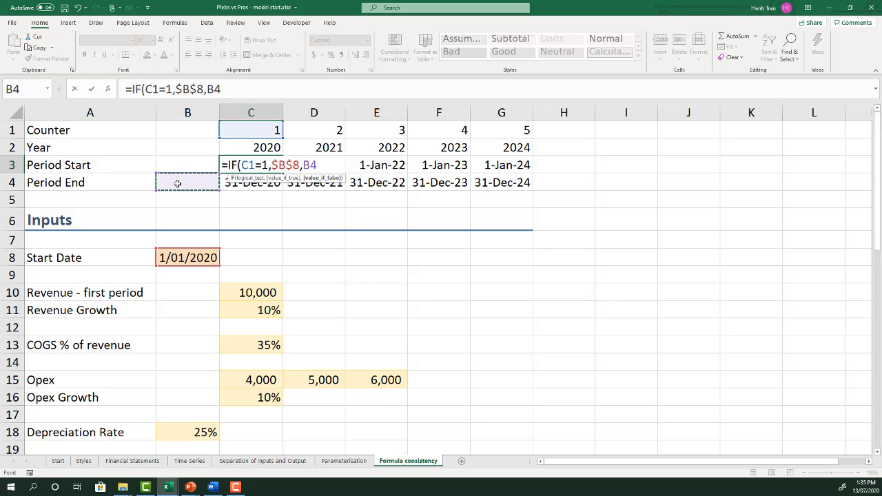
{"action": "type", "text": "+1)"}
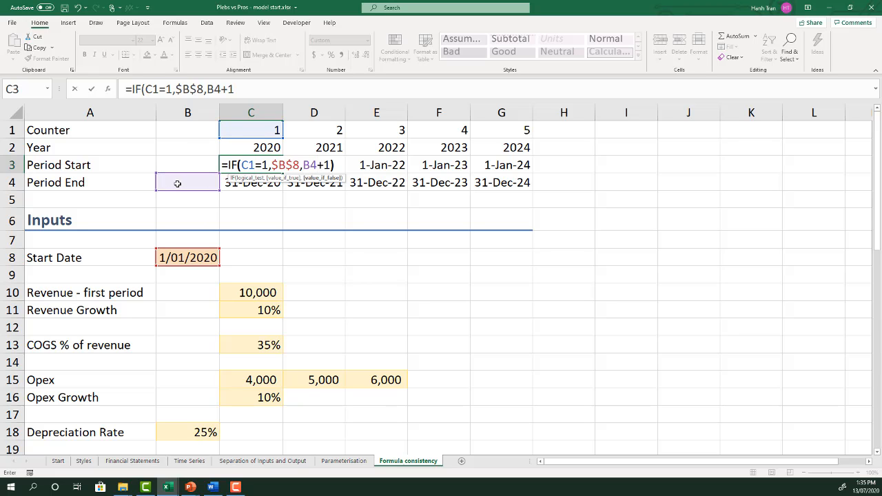
{"action": "key", "text": "Return"}
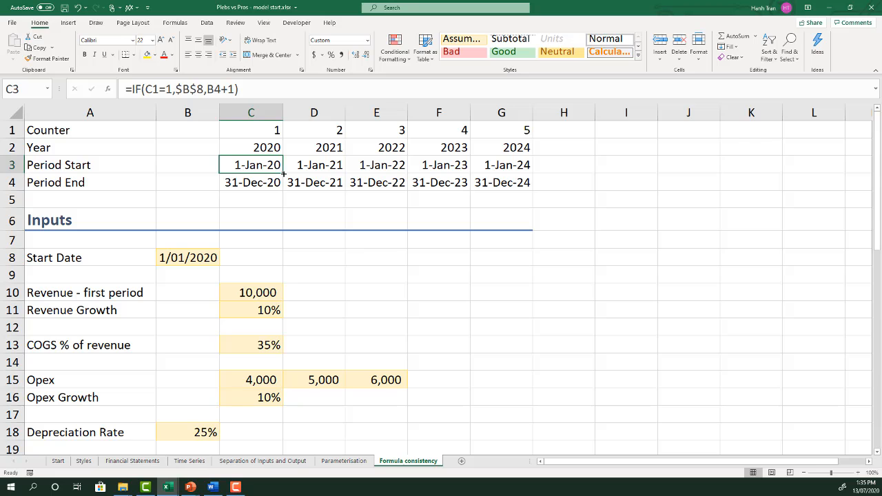
{"action": "left_click_drag", "start_coordinate": [282, 175], "coordinate": [530, 174]}
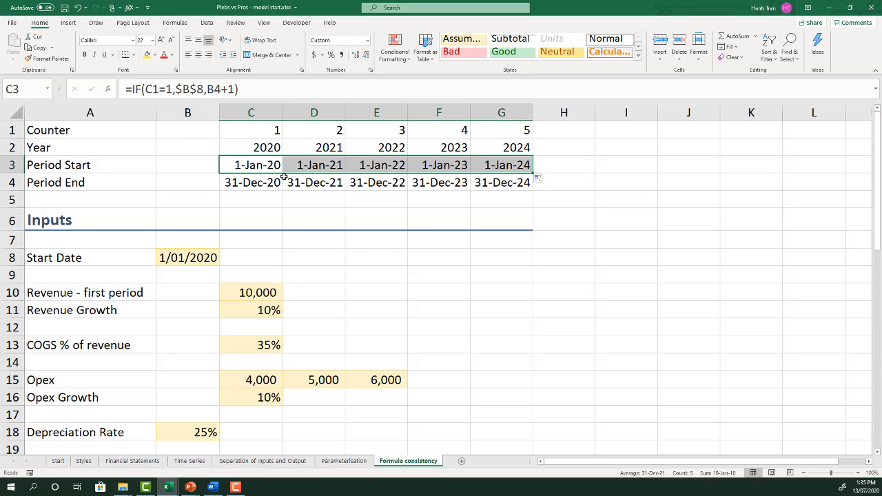
{"action": "left_click", "coordinate": [256, 161]}
Recheck the timeline block C1:G4 for row differences after the Period Start fix
{"action": "left_click_drag", "start_coordinate": [261, 132], "coordinate": [510, 176]}
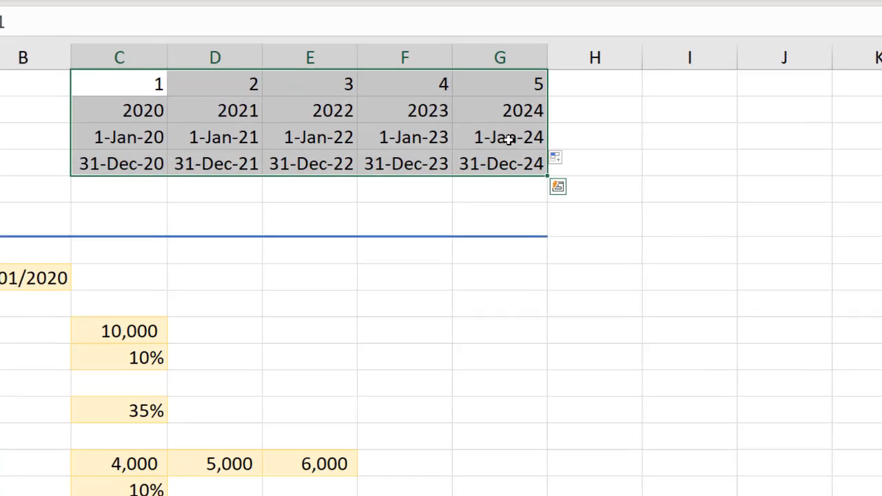
{"action": "key", "text": "ctrl+g"}
{"action": "left_click", "coordinate": [449, 340]}
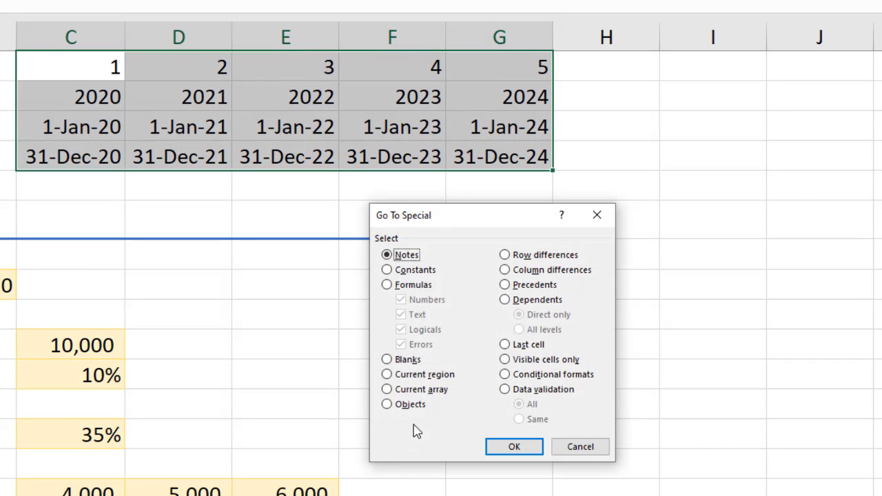
{"action": "left_click", "coordinate": [535, 259]}
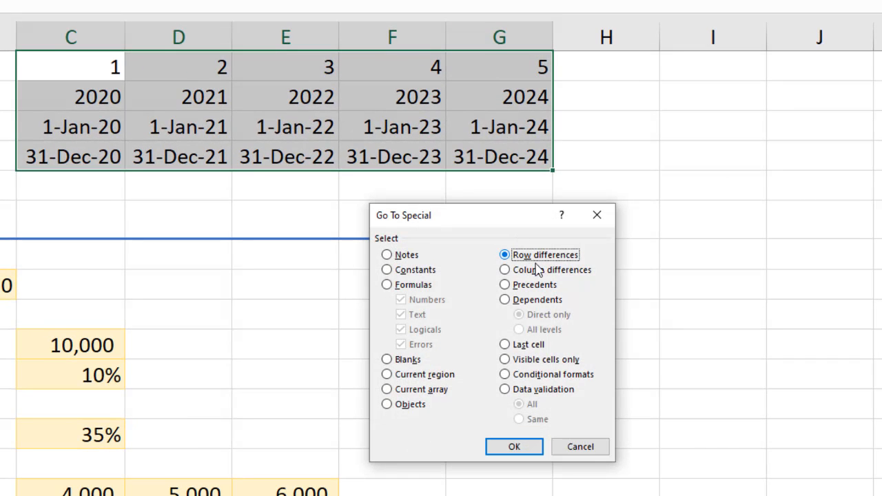
{"action": "left_click", "coordinate": [518, 448]}
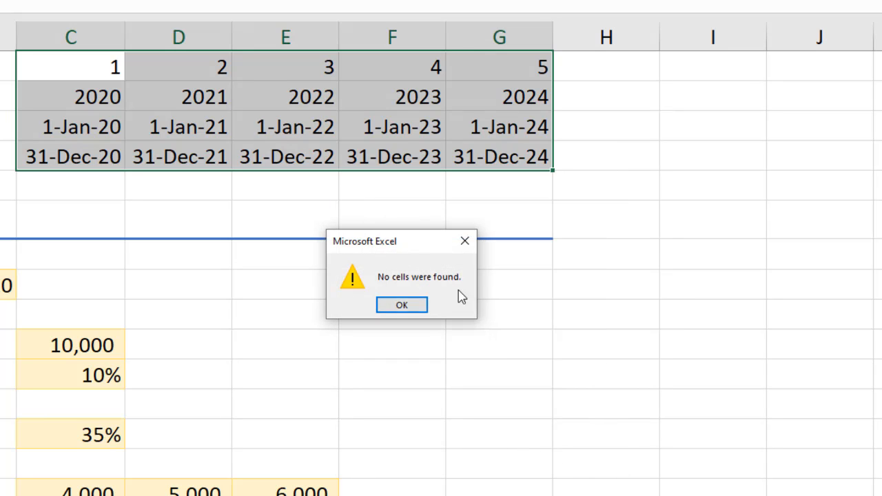
{"action": "left_click", "coordinate": [426, 305]}
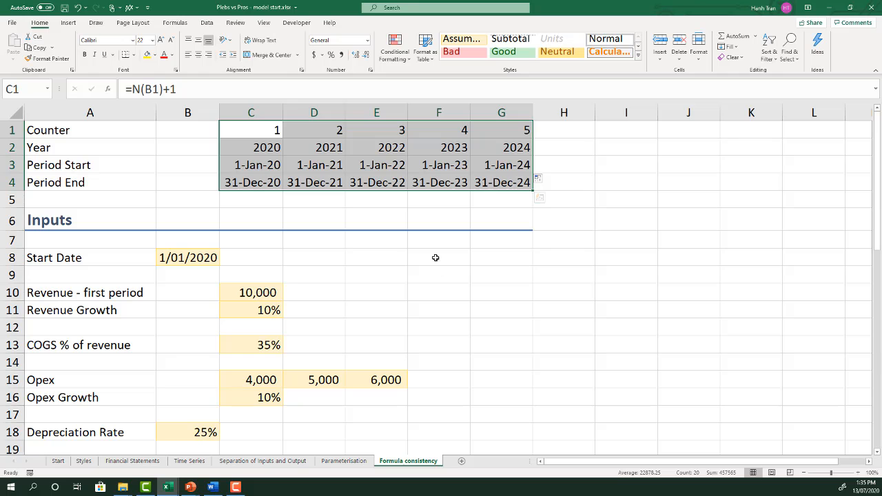
Replace the Revenue formula in C25 with =IF(C1=1,$C$10,B25*(1+$C$11)) and fill it across to G25
{"action": "scroll", "coordinate": [436, 258], "scroll_direction": "down", "scroll_amount": 5}
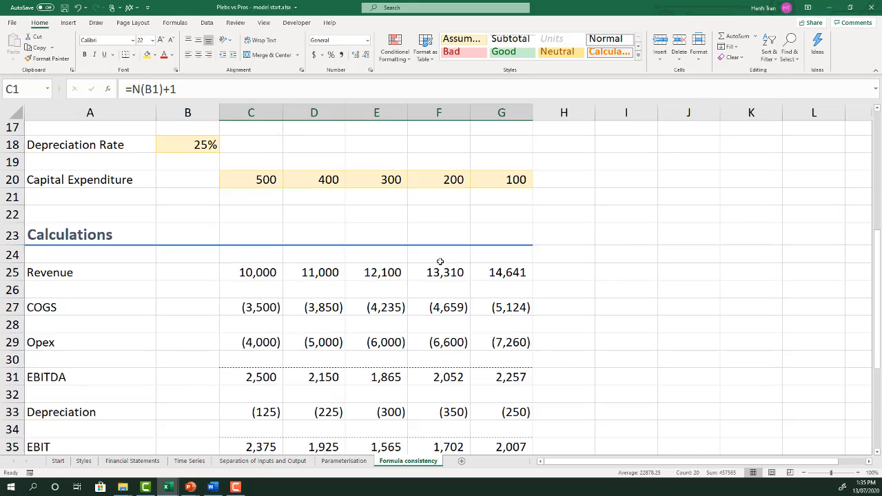
{"action": "scroll", "coordinate": [440, 262], "scroll_direction": "down", "scroll_amount": 2}
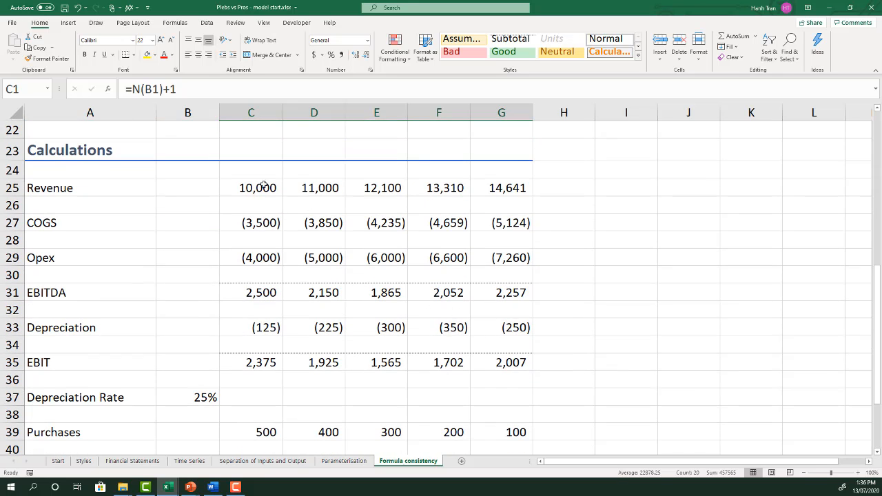
{"action": "left_click", "coordinate": [256, 188]}
{"action": "left_click", "coordinate": [311, 188]}
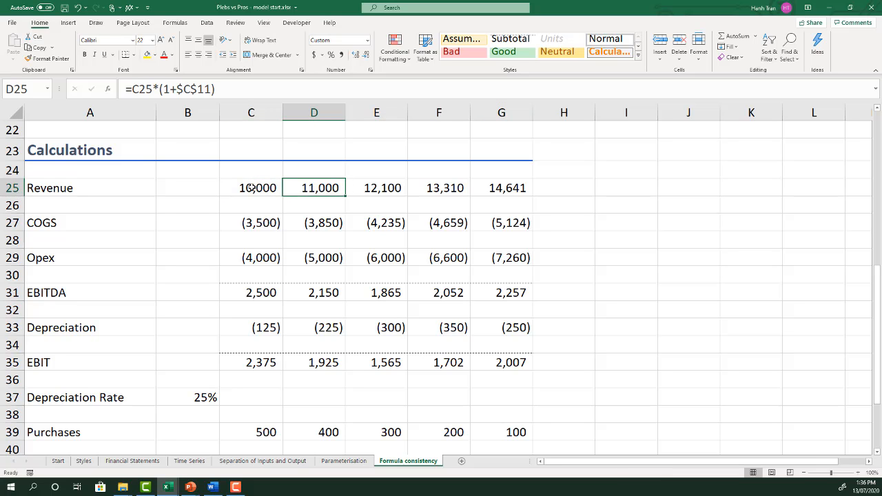
{"action": "left_click", "coordinate": [273, 191]}
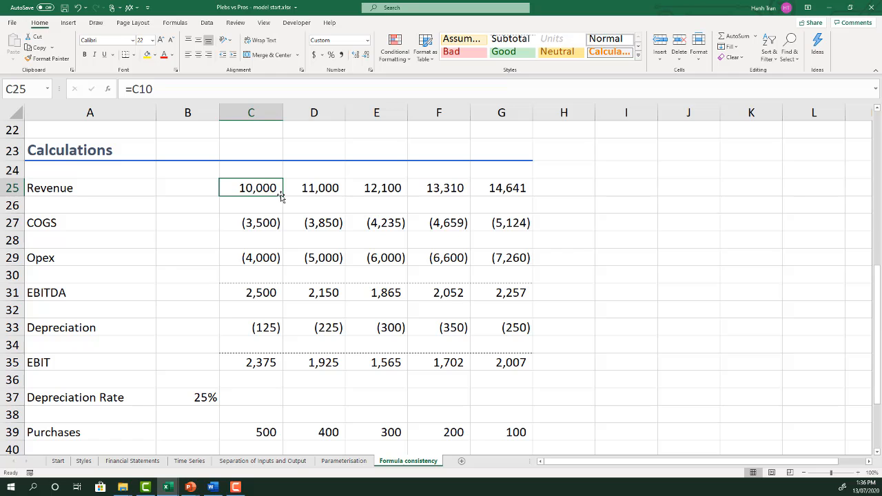
{"action": "type", "text": "=IF("}
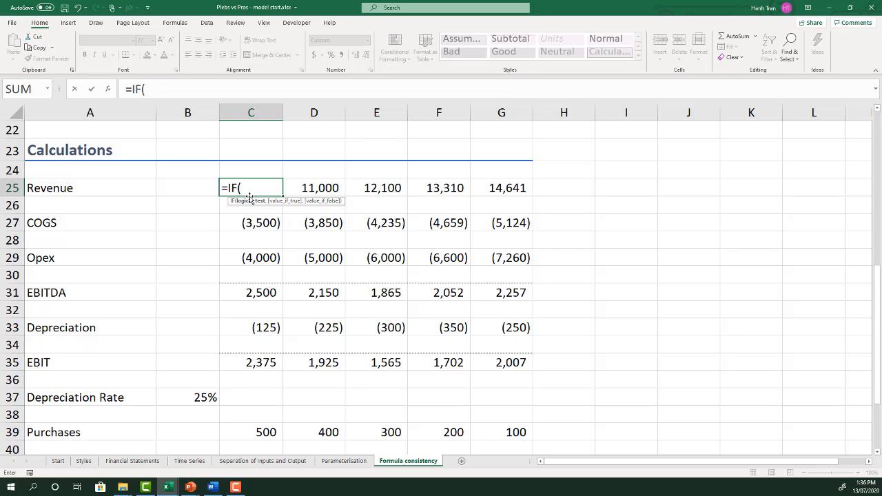
{"action": "scroll", "coordinate": [253, 186], "scroll_direction": "up", "scroll_amount": 7}
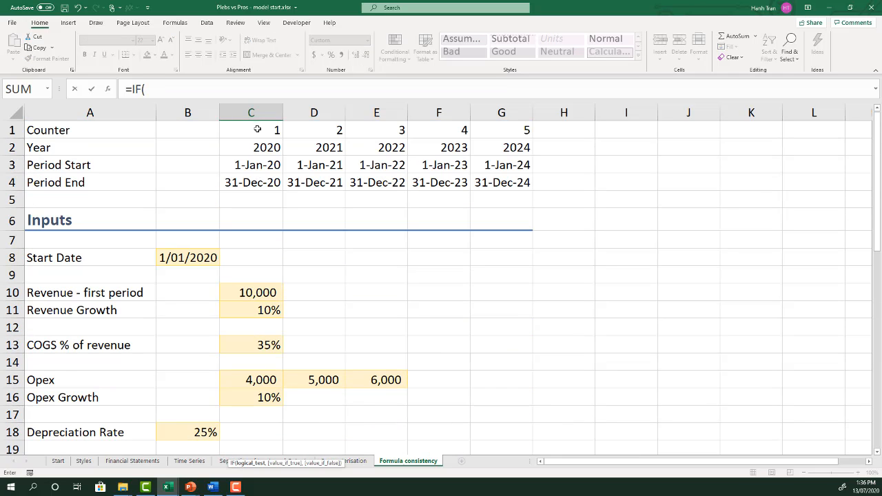
{"action": "left_click", "coordinate": [257, 129]}
{"action": "type", "text": "=1,"}
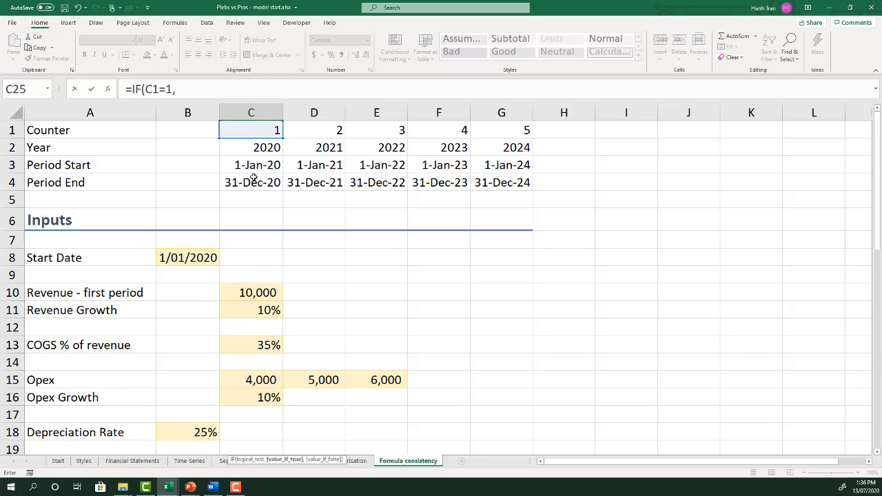
{"action": "left_click", "coordinate": [242, 292]}
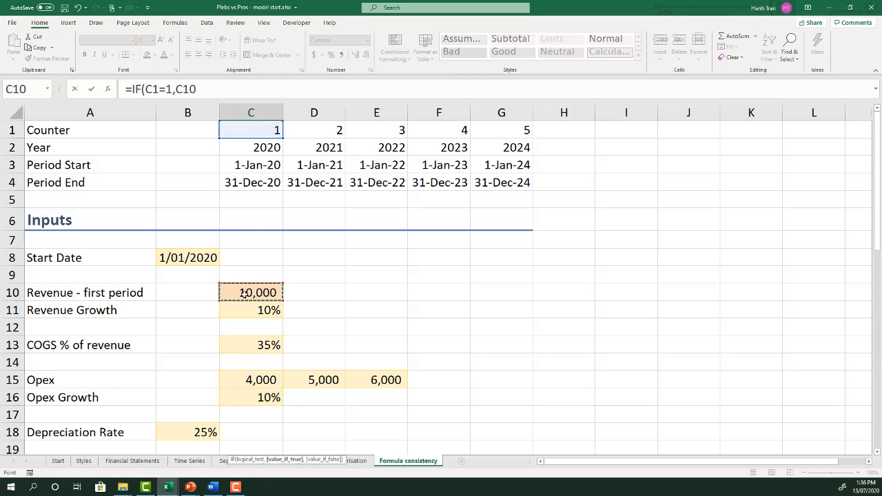
{"action": "key", "text": "F4"}
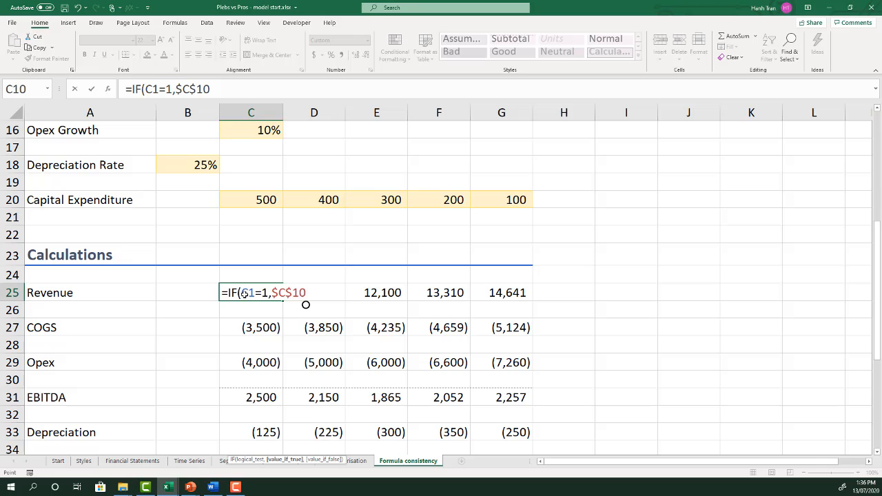
{"action": "type", "text": ","}
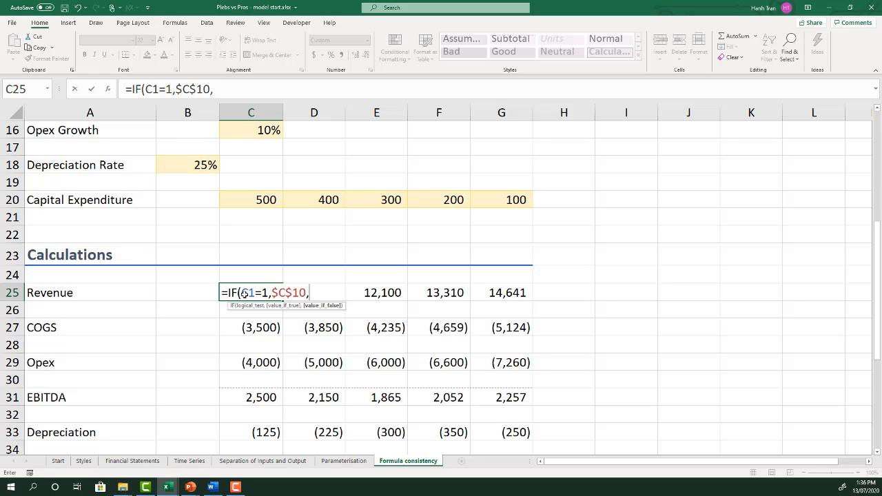
{"action": "left_click", "coordinate": [179, 294]}
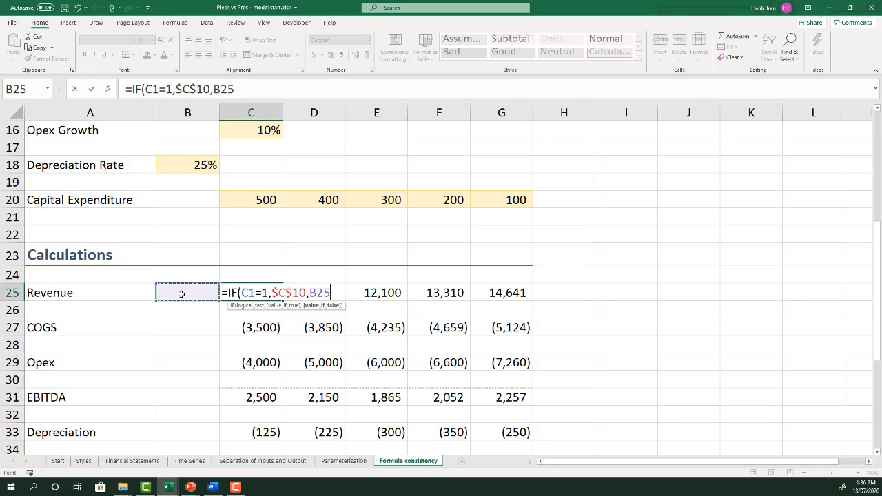
{"action": "type", "text": "*(1+"}
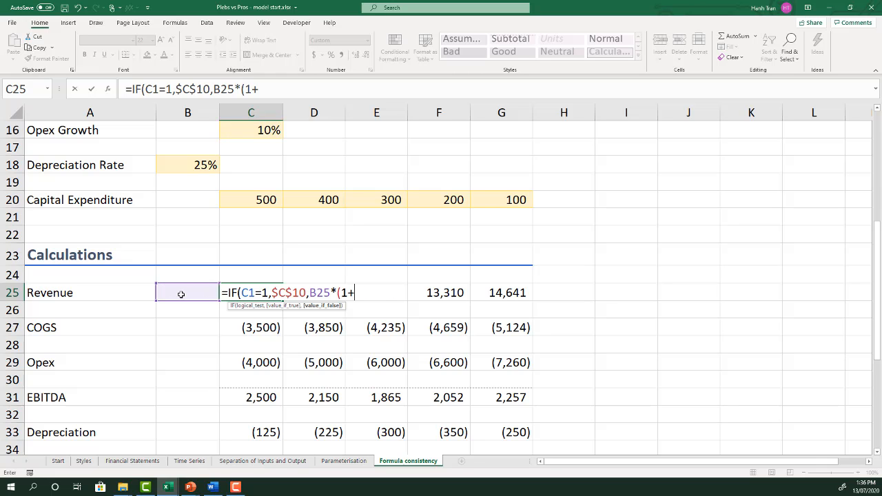
{"action": "scroll", "coordinate": [187, 282], "scroll_direction": "up", "scroll_amount": 2}
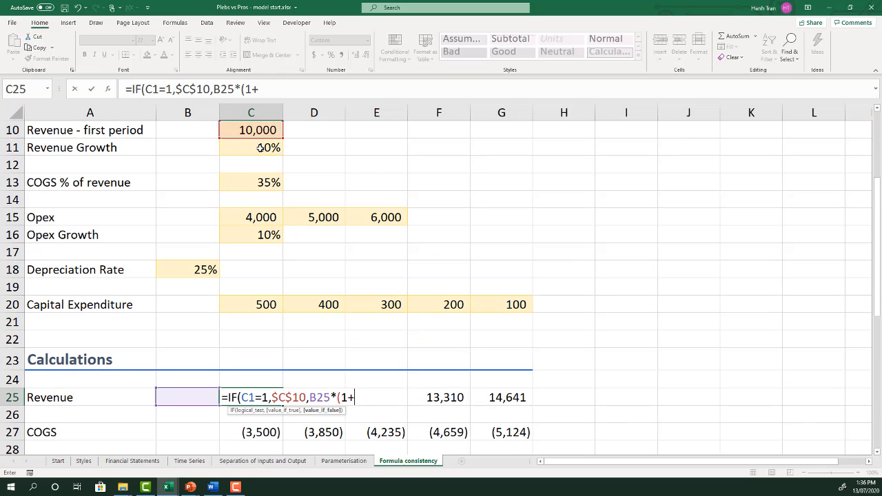
{"action": "left_click", "coordinate": [260, 147]}
{"action": "key", "text": "F4"}
{"action": "type", "text": "))"}
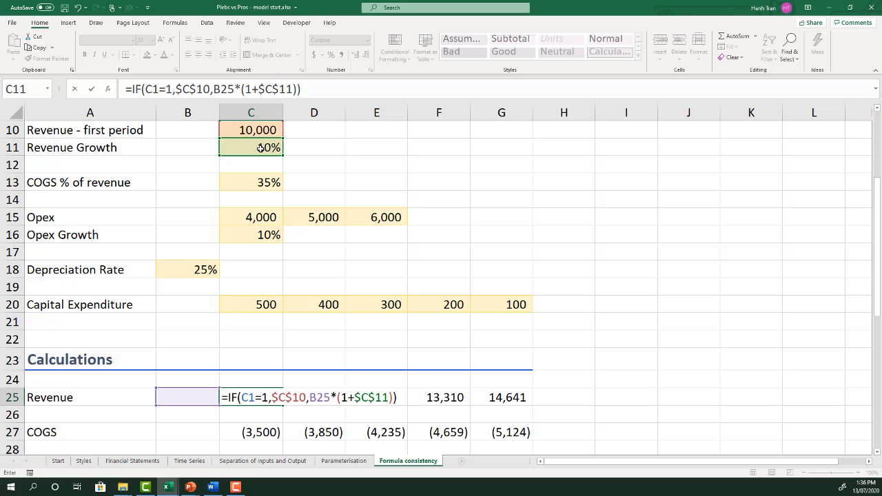
{"action": "key", "text": "ctrl+Return"}
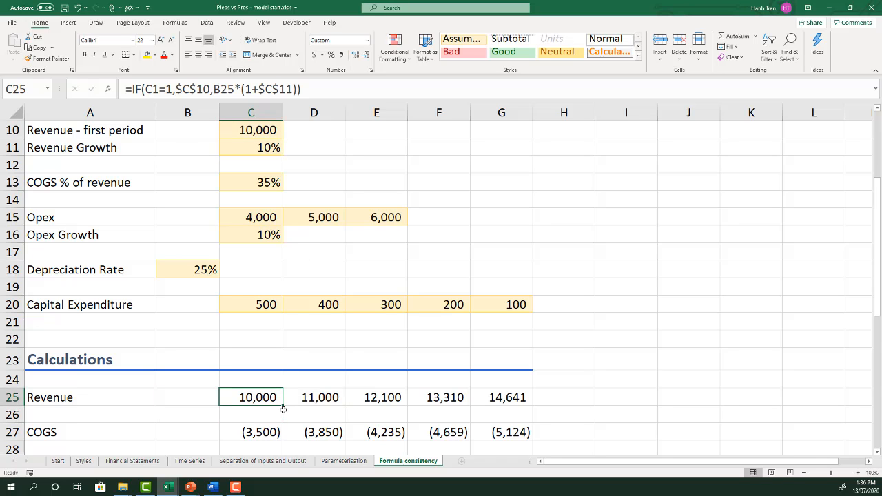
{"action": "left_click_drag", "start_coordinate": [283, 406], "coordinate": [512, 406]}
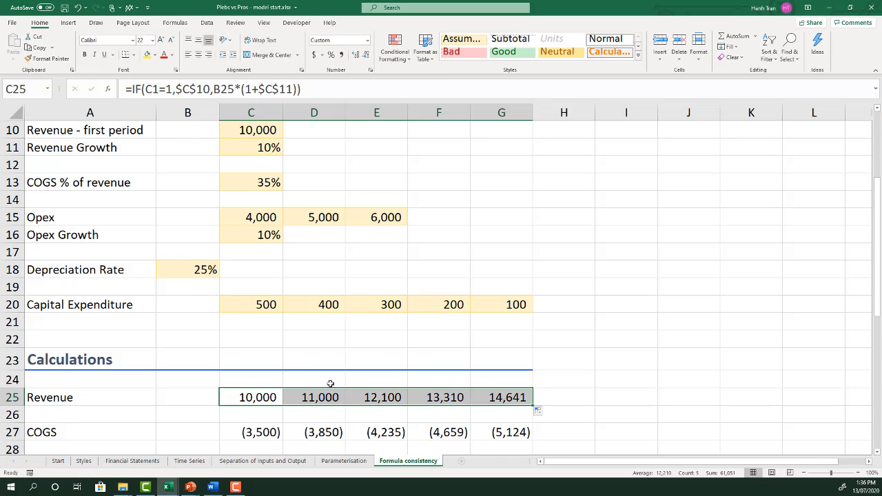
Examine the Opex formulas across row 29, comparing the references used in C29, E29 and F29
{"action": "scroll", "coordinate": [288, 377], "scroll_direction": "down", "scroll_amount": 1}
{"action": "left_click", "coordinate": [252, 413]}
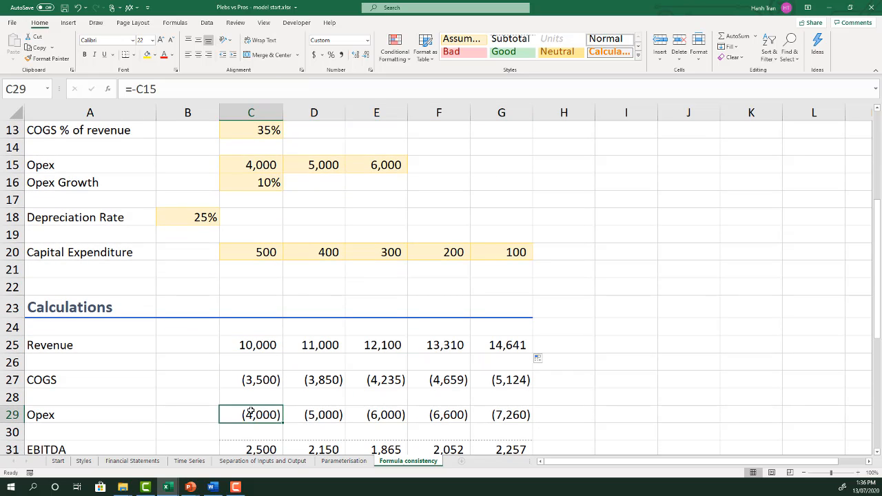
{"action": "key", "text": "Right"}
{"action": "key", "text": "Right"}
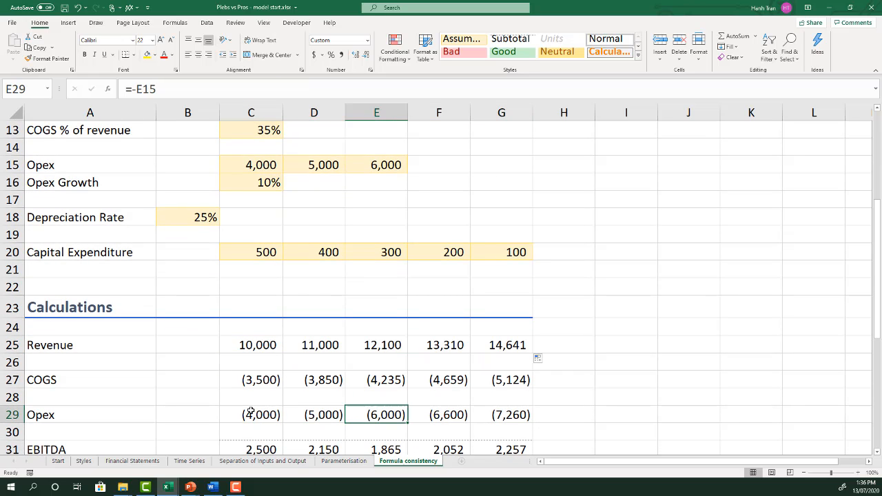
{"action": "key", "text": "F2"}
{"action": "key", "text": "Escape"}
{"action": "key", "text": "Right"}
{"action": "type", "text": "=E29*(1+$C$16)"}
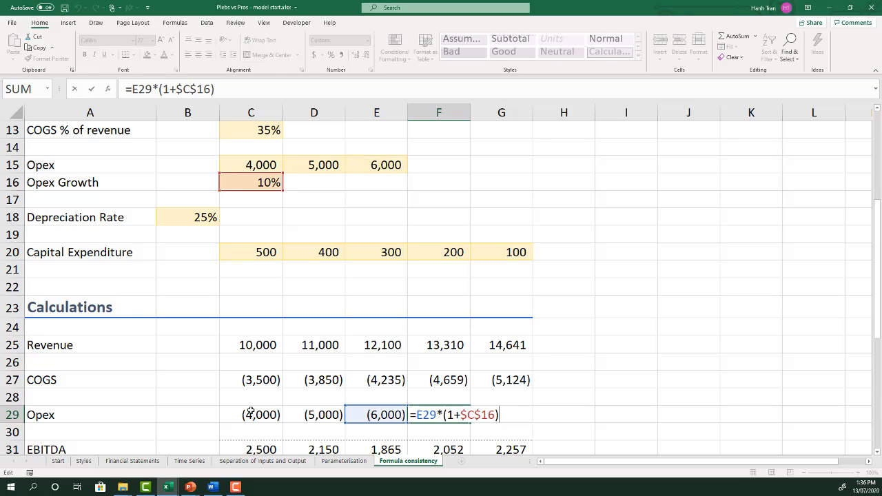
{"action": "key", "text": "ctrl+Return"}
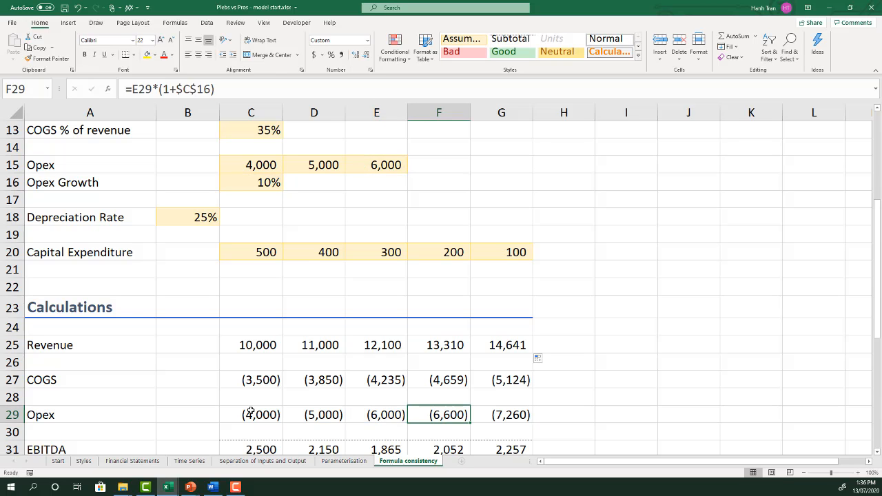
{"action": "left_click", "coordinate": [251, 412]}
{"action": "key", "text": "F2"}
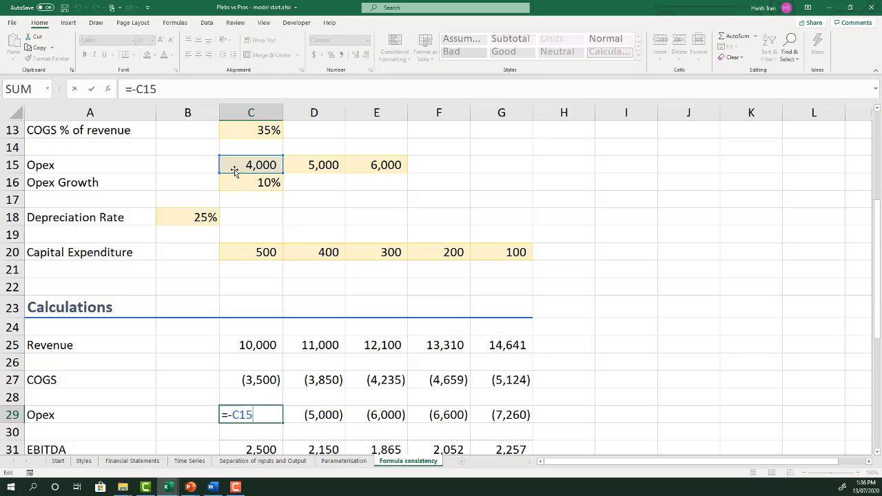
{"action": "key", "text": "Escape"}
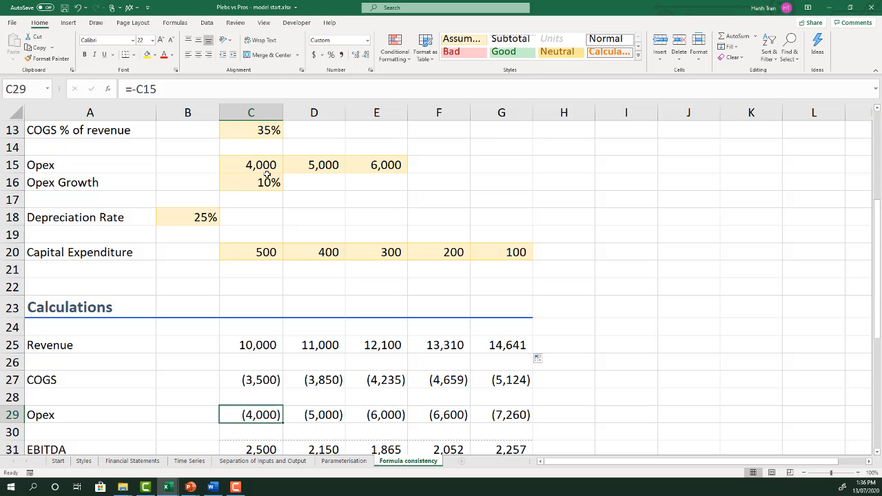
Replace the Opex formula in C29 with =IF(ISNUMBER(C15),-C15,B29*(1+$C$16)) and fill it across to G29
{"action": "type", "text": "=IF("}
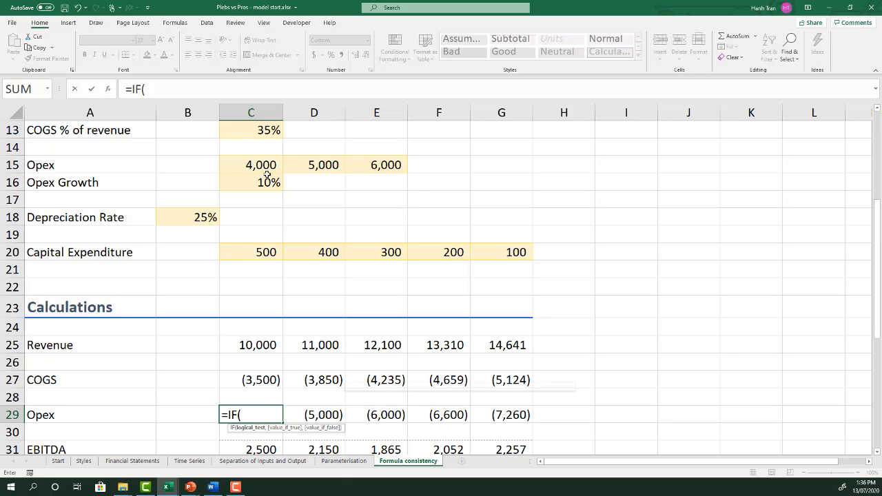
{"action": "type", "text": "ISNUMBER("}
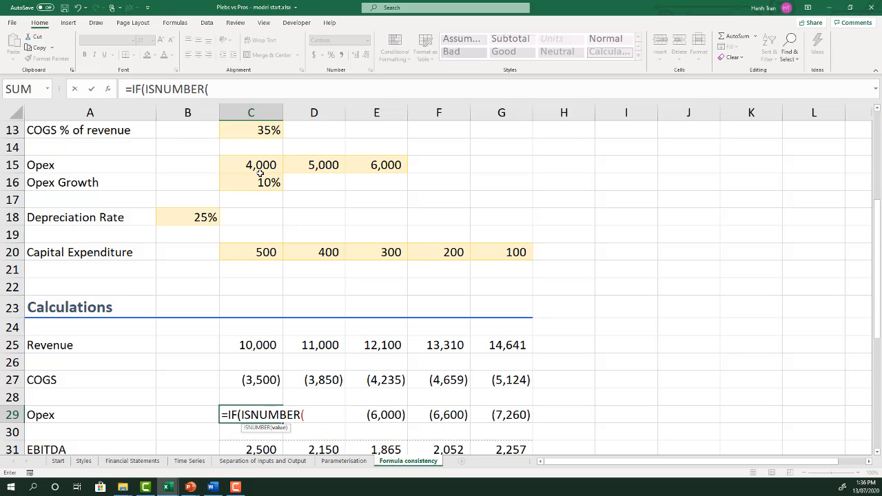
{"action": "left_click", "coordinate": [264, 158]}
{"action": "type", "text": ")"}
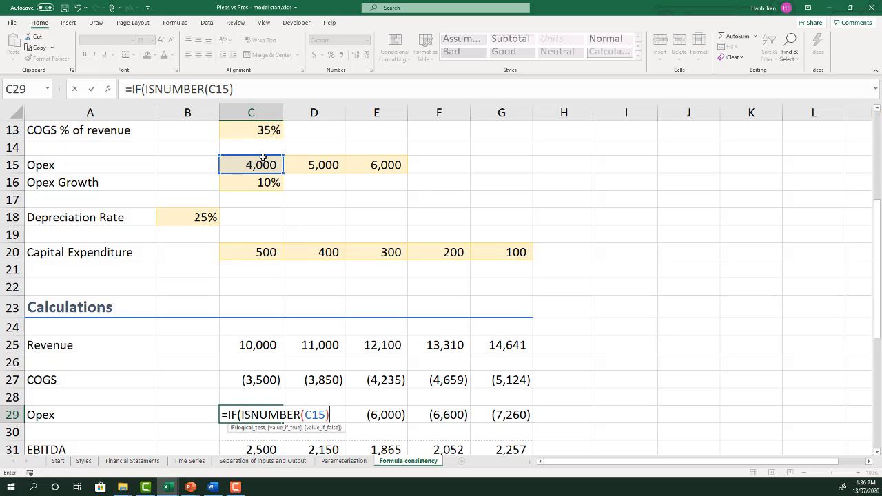
{"action": "type", "text": ",-"}
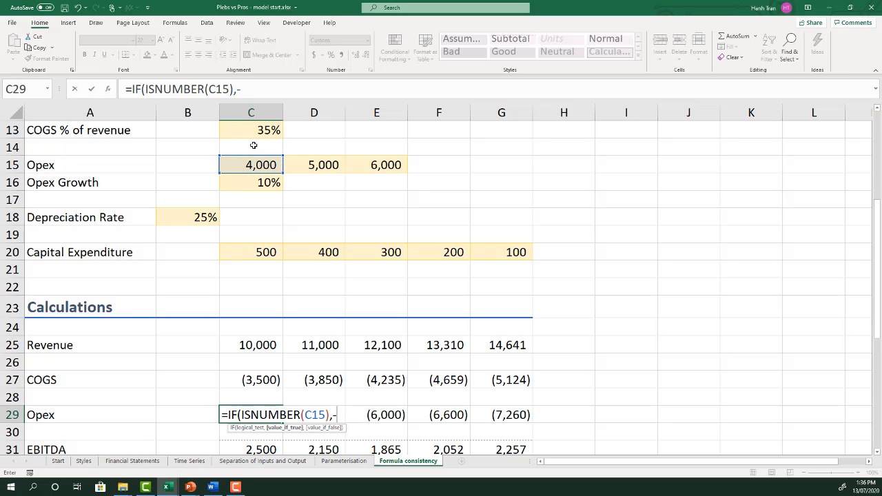
{"action": "left_click", "coordinate": [255, 165]}
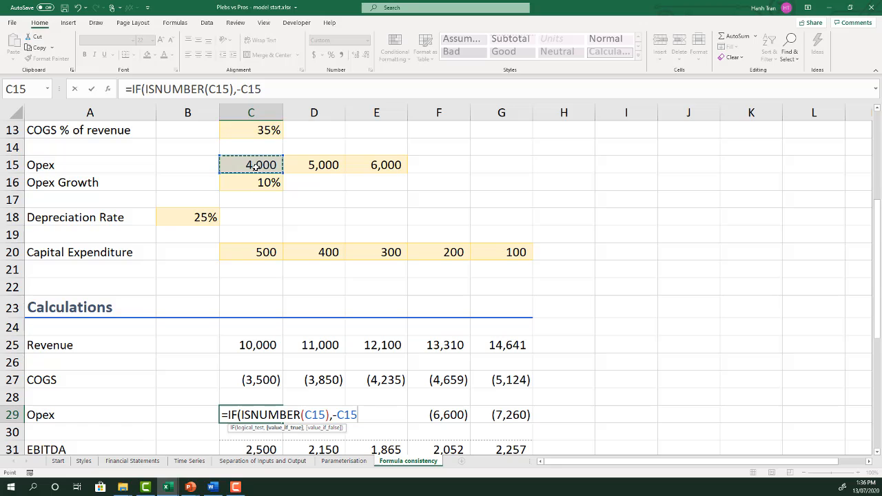
{"action": "type", "text": ","}
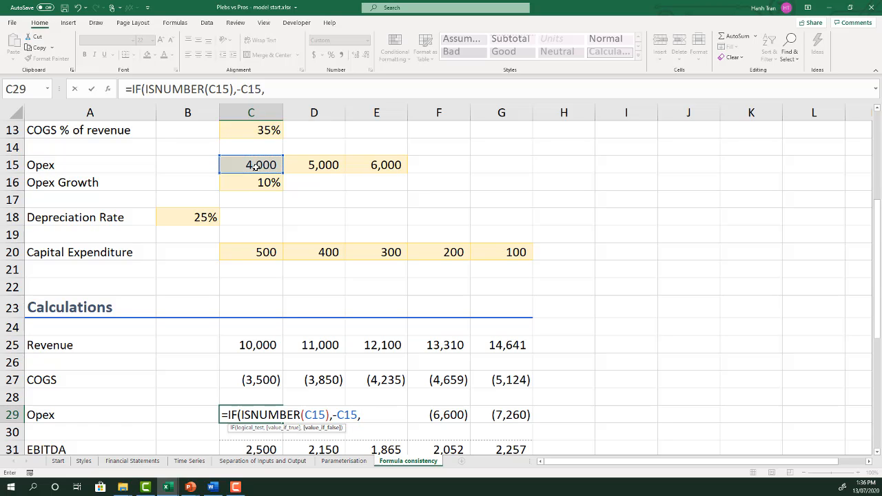
{"action": "left_click", "coordinate": [199, 416]}
{"action": "type", "text": "*(1+"}
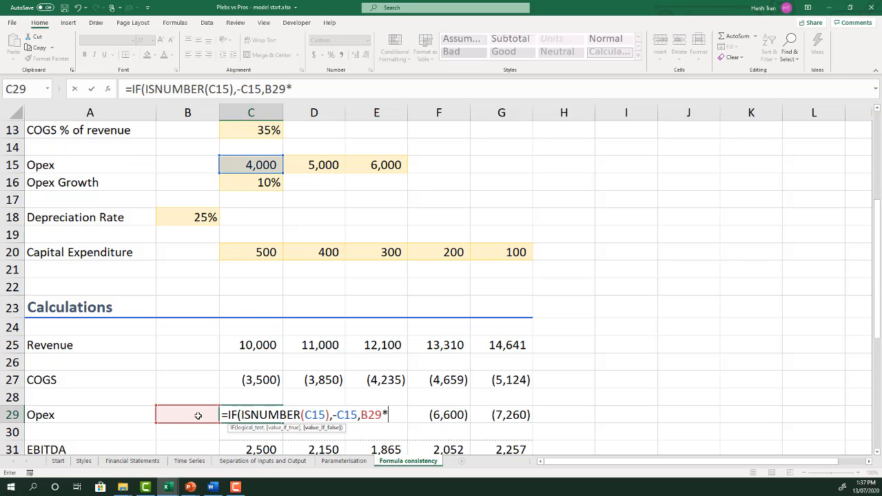
{"action": "left_click", "coordinate": [255, 181]}
{"action": "key", "text": "F4"}
{"action": "type", "text": "))"}
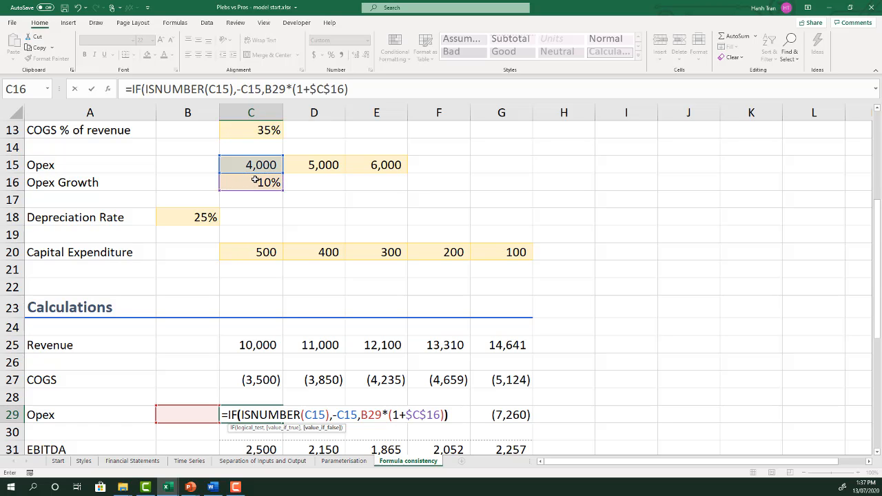
{"action": "key", "text": "Return"}
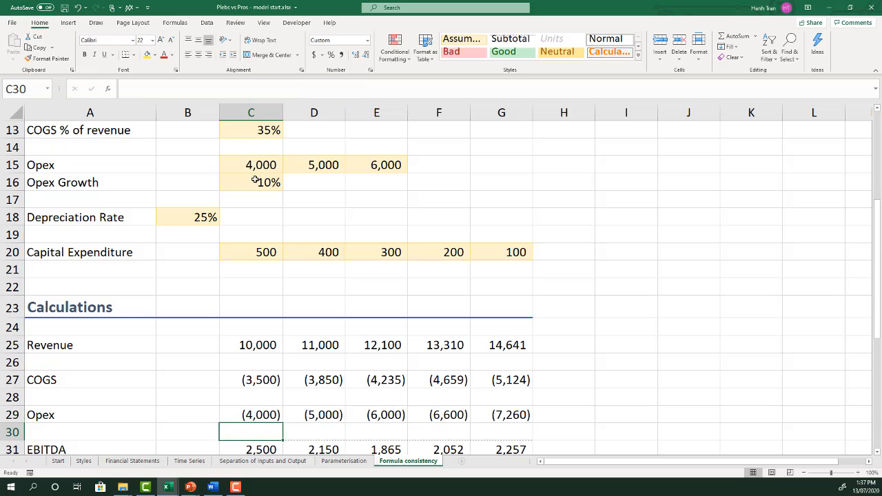
{"action": "key", "text": "Up"}
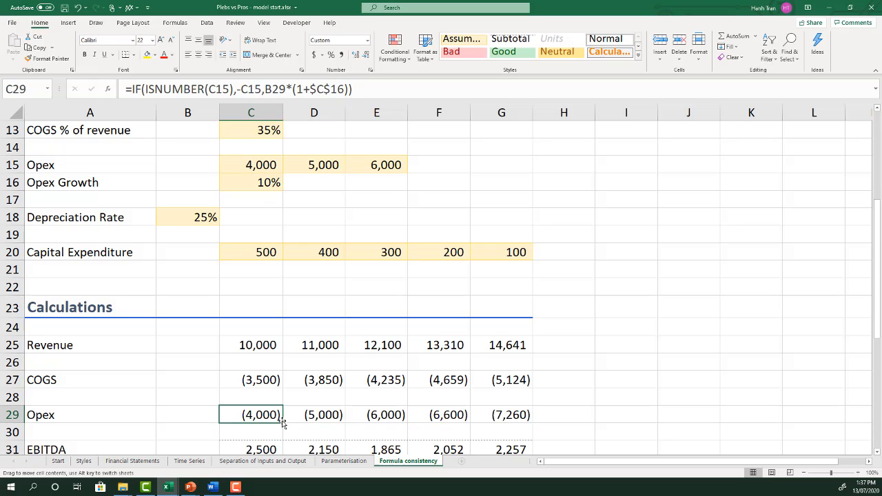
{"action": "left_click_drag", "start_coordinate": [284, 422], "coordinate": [520, 429]}
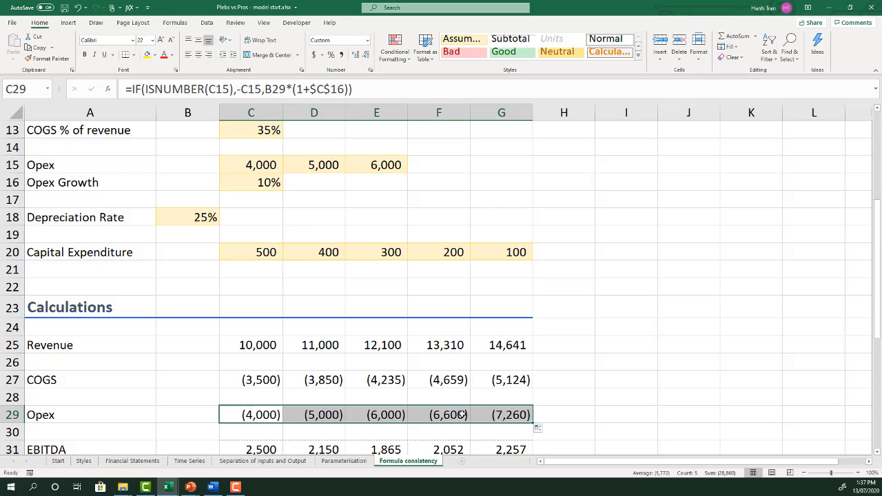
Examine the filled cells in the depreciation block C41:G45, comparing how far each year's formulas extend across the periods
{"action": "scroll", "coordinate": [342, 420], "scroll_direction": "down", "scroll_amount": 2}
{"action": "scroll", "coordinate": [341, 416], "scroll_direction": "down", "scroll_amount": 1}
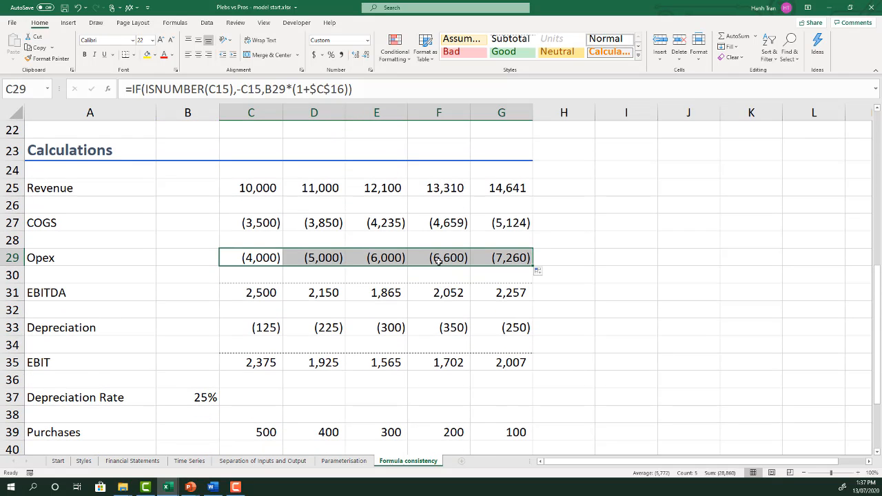
{"action": "scroll", "coordinate": [431, 260], "scroll_direction": "down", "scroll_amount": 1}
{"action": "scroll", "coordinate": [432, 260], "scroll_direction": "down", "scroll_amount": 2}
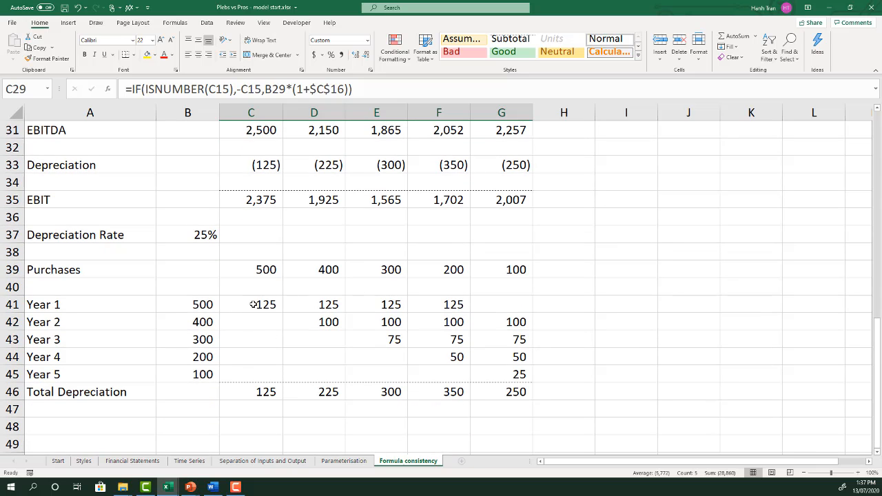
{"action": "left_click_drag", "start_coordinate": [253, 305], "coordinate": [521, 376]}
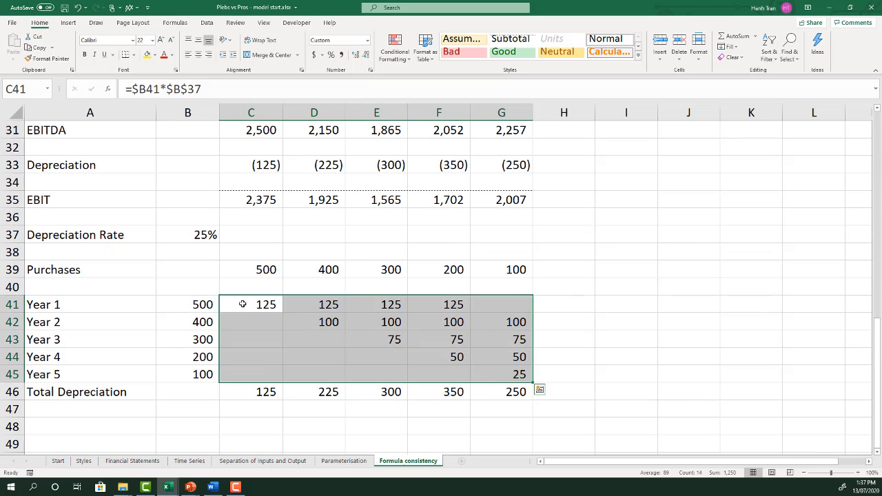
{"action": "left_click_drag", "start_coordinate": [243, 304], "coordinate": [457, 303]}
{"action": "left_click_drag", "start_coordinate": [324, 321], "coordinate": [502, 322]}
{"action": "left_click_drag", "start_coordinate": [376, 339], "coordinate": [506, 380]}
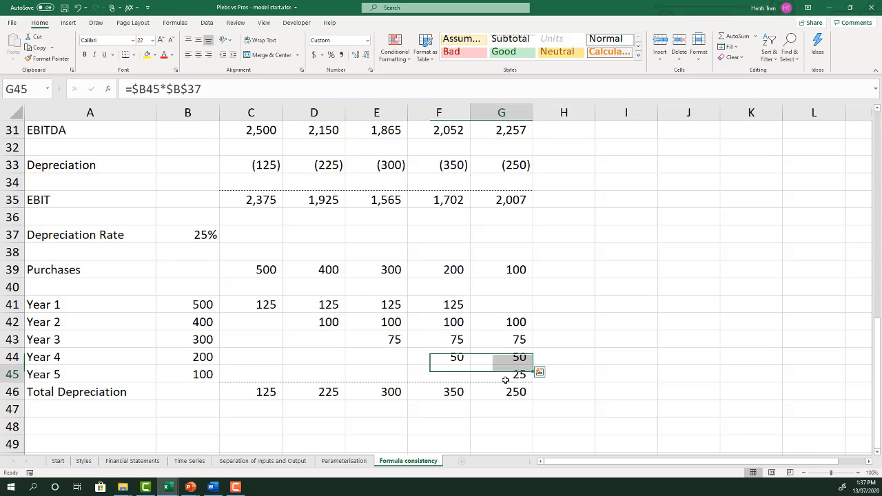
Check the blank cells in the depreciation block, from the lower-left triangle C42:F45 to G41
{"action": "left_click_drag", "start_coordinate": [251, 322], "coordinate": [262, 372]}
{"action": "left_click_drag", "start_coordinate": [314, 339], "coordinate": [317, 376]}
{"action": "left_click", "coordinate": [388, 380], "text": "ctrl"}
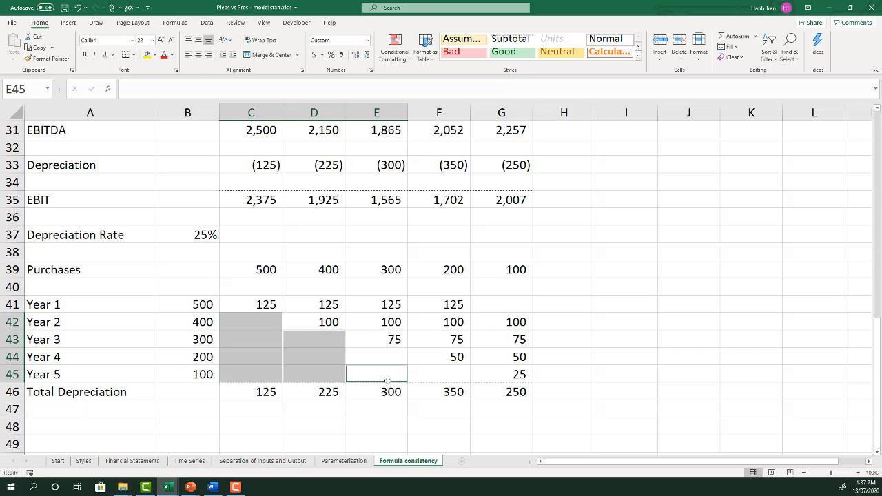
{"action": "left_click_drag", "start_coordinate": [387, 358], "coordinate": [389, 374]}
{"action": "left_click", "coordinate": [440, 376], "text": "ctrl"}
{"action": "left_click", "coordinate": [495, 309], "text": "ctrl"}
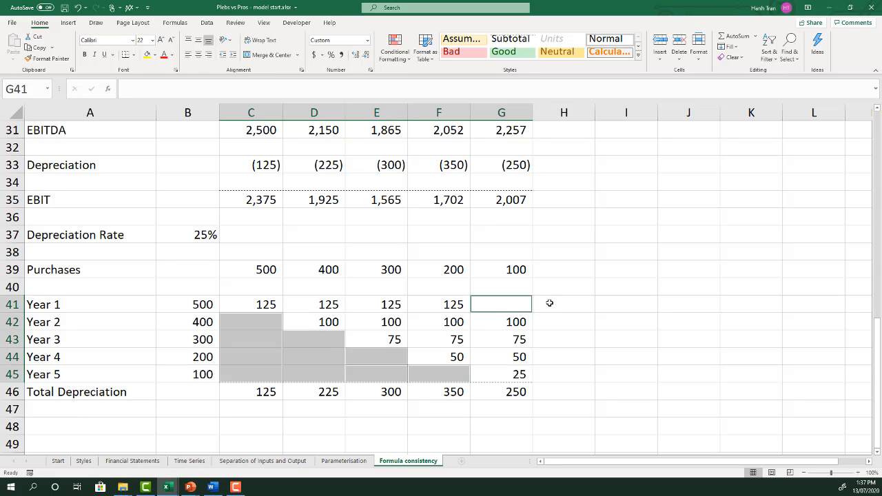
{"action": "left_click", "coordinate": [271, 310]}
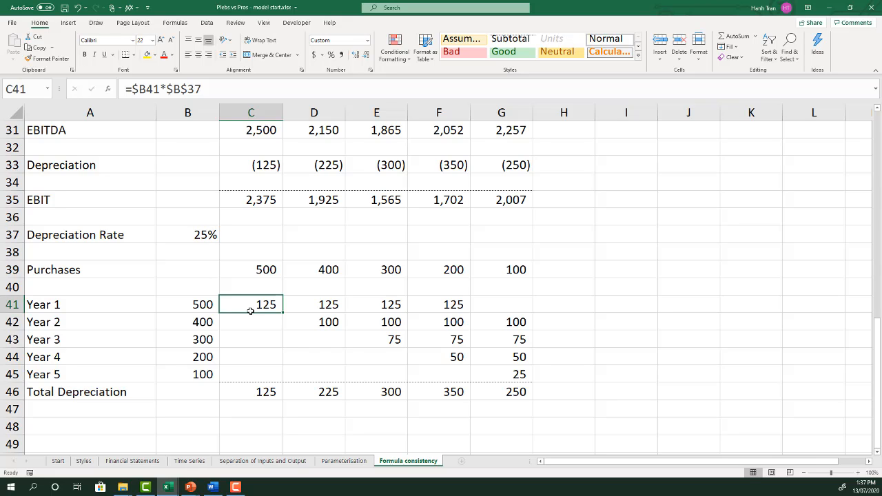
{"action": "type", "text": "="}
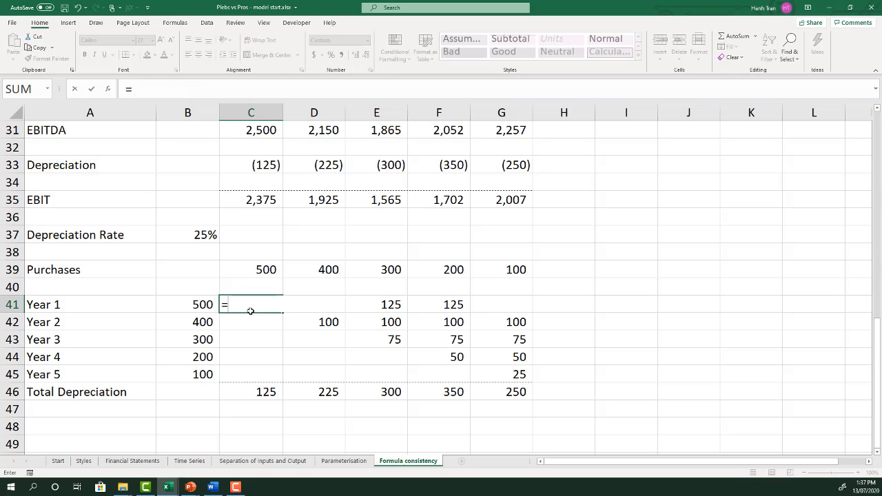
{"action": "key", "text": "Escape"}
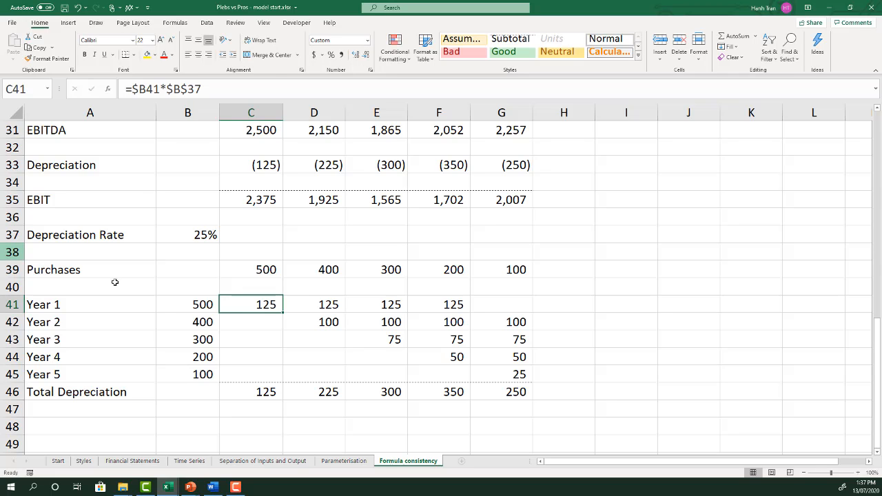
Insert a row directly below Depreciation Rate and label it Depreciation Periods in A38
{"action": "left_click_drag", "start_coordinate": [264, 301], "coordinate": [427, 303]}
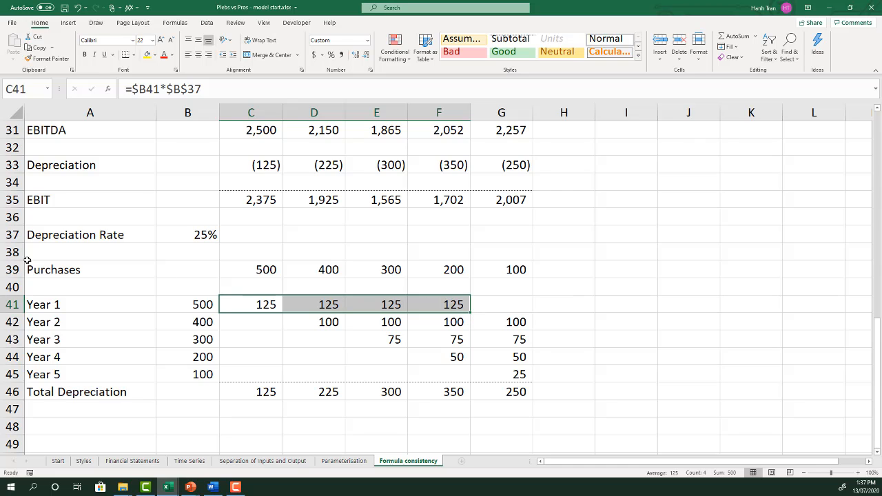
{"action": "left_click", "coordinate": [14, 253]}
{"action": "right_click", "coordinate": [14, 253]}
{"action": "left_click", "coordinate": [34, 330]}
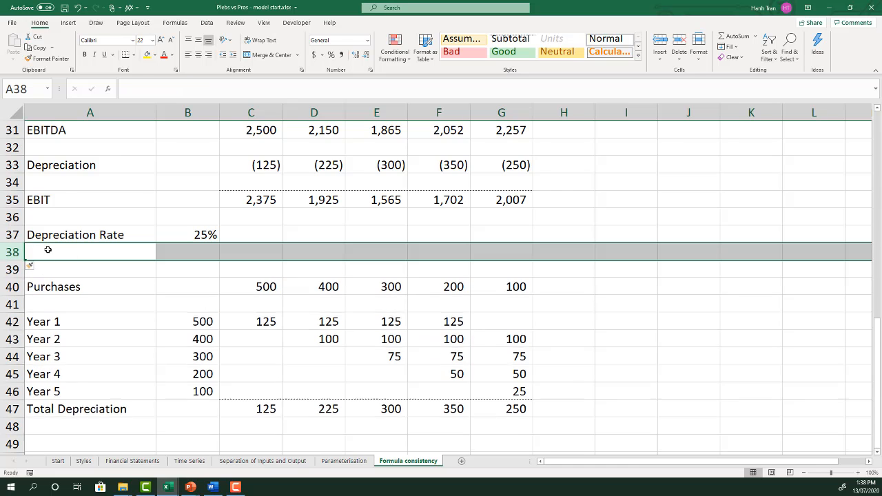
{"action": "left_click", "coordinate": [55, 251]}
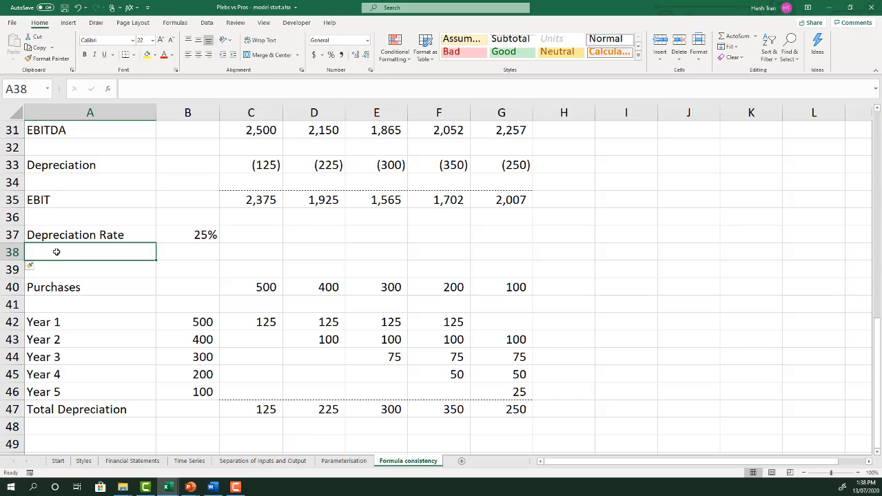
{"action": "type", "text": "Depreciation P"}
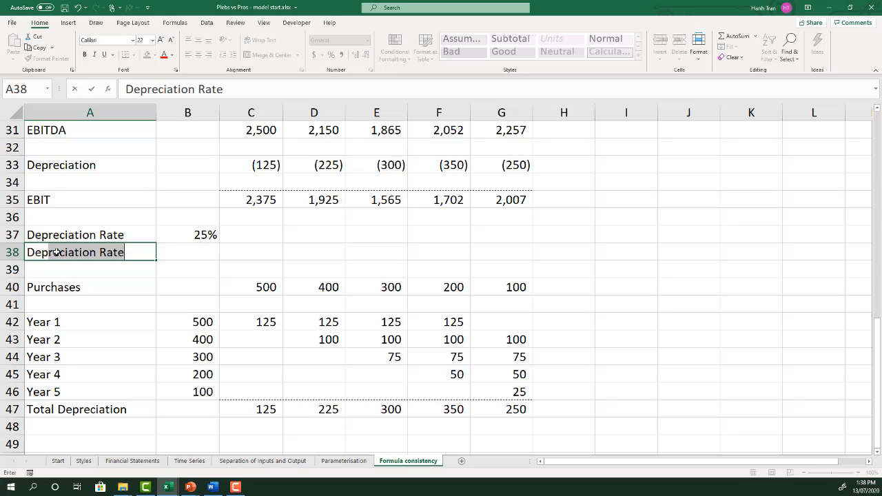
{"action": "type", "text": "eriods"}
{"action": "key", "text": "Tab"}
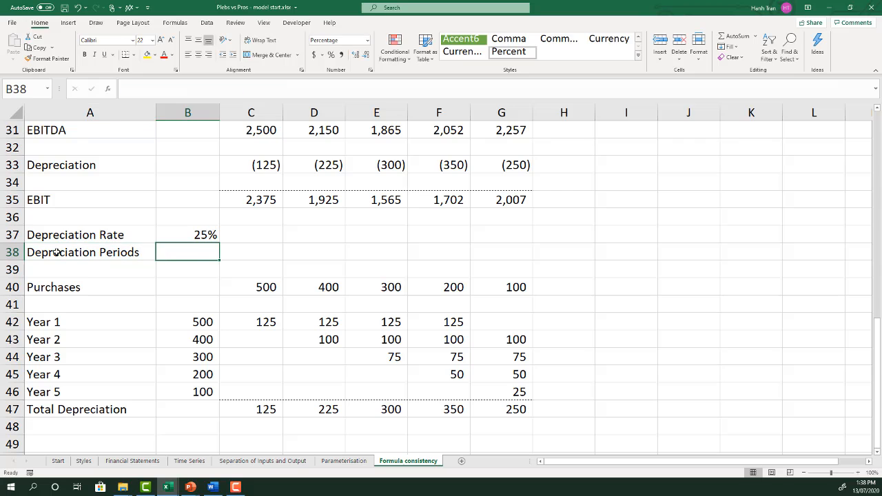
Calculate the depreciation periods in B38 with =1/B37 and give the cell the General number format
{"action": "type", "text": "=1/"}
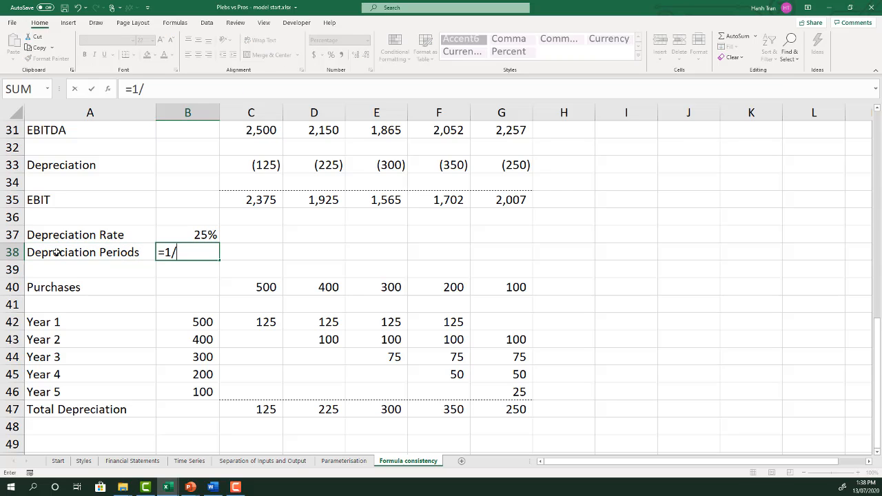
{"action": "key", "text": "Up"}
{"action": "key", "text": "Return"}
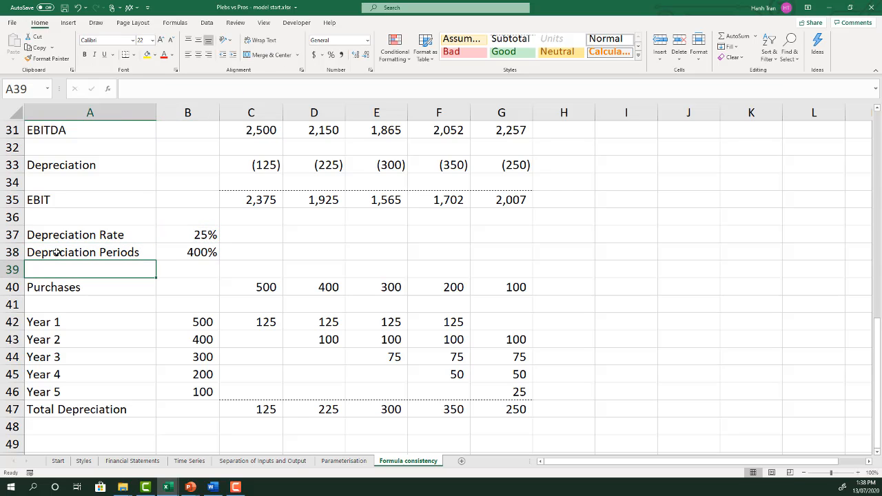
{"action": "key", "text": "Up"}
{"action": "key", "text": "Right"}
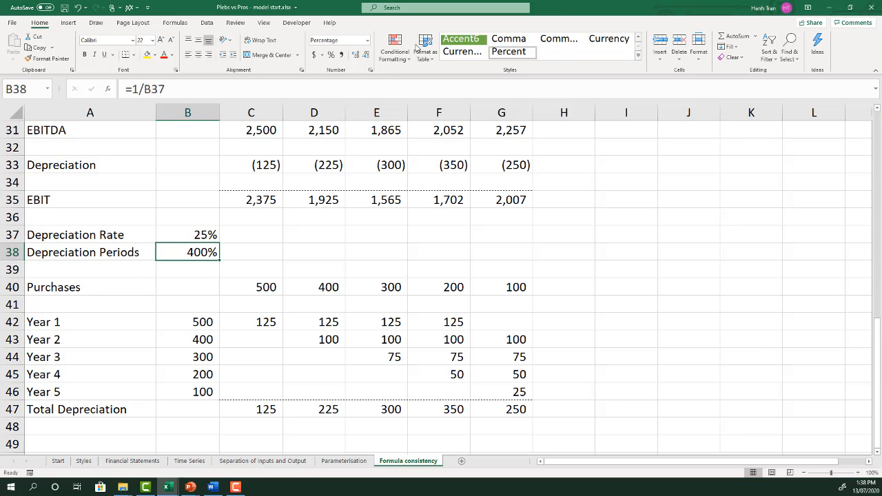
{"action": "left_click", "coordinate": [367, 40]}
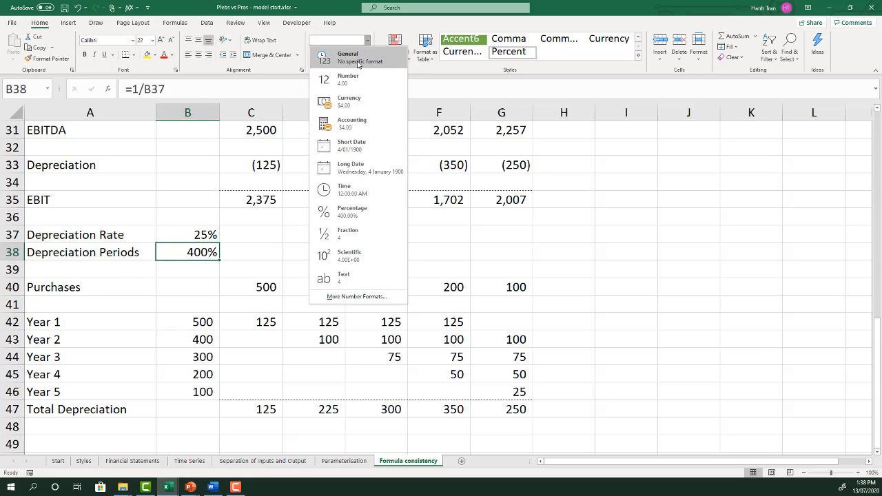
{"action": "left_click", "coordinate": [355, 59]}
Start a replacement Year 1 depreciation formula in C42 with the first condition, =IF(AND(C1>=ROWS(A42:A42)
{"action": "left_click", "coordinate": [266, 321]}
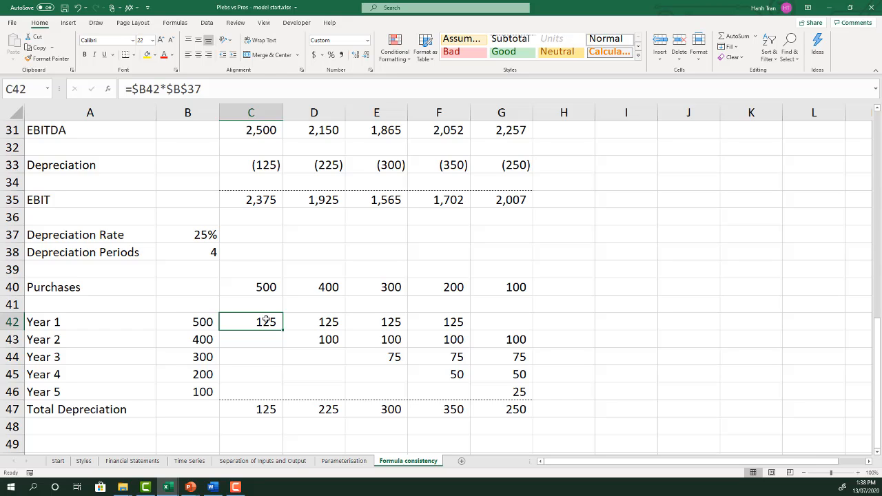
{"action": "type", "text": "="}
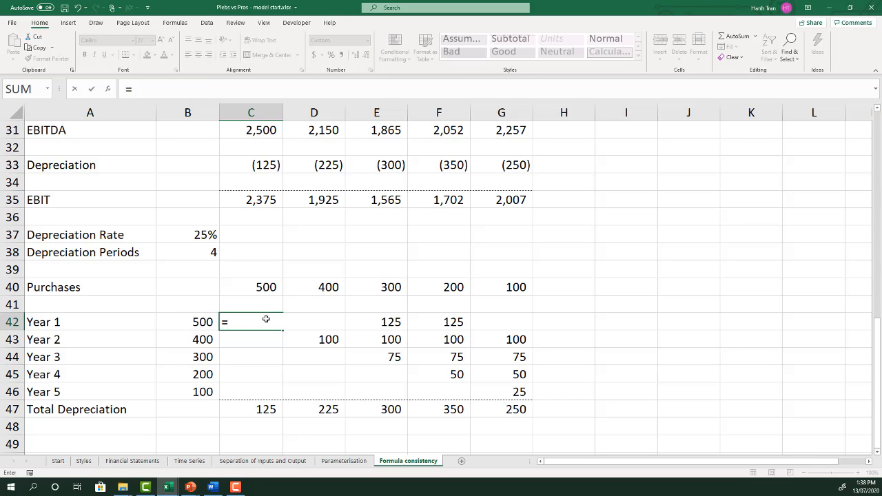
{"action": "type", "text": "IF(AND("}
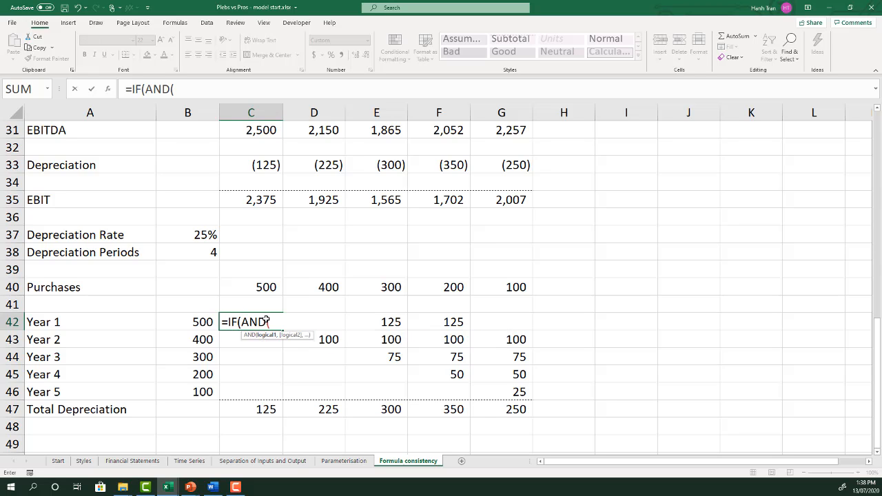
{"action": "key", "text": "BackSpace"}
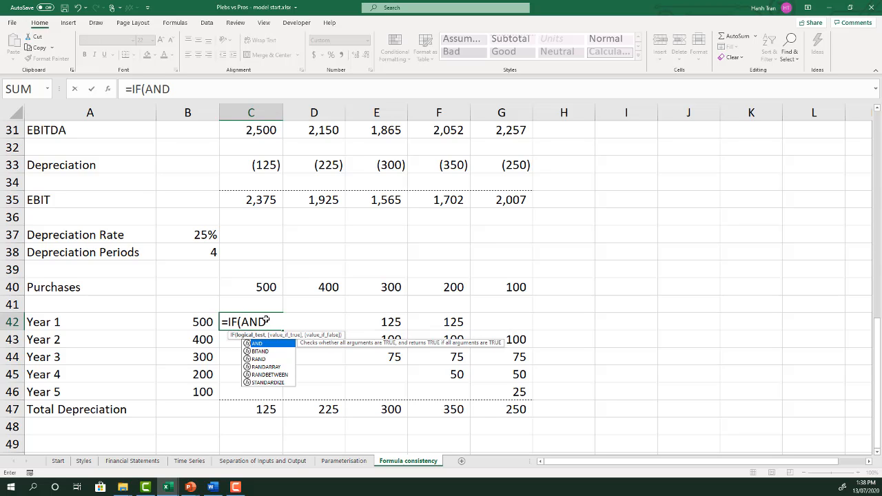
{"action": "type", "text": "(C"}
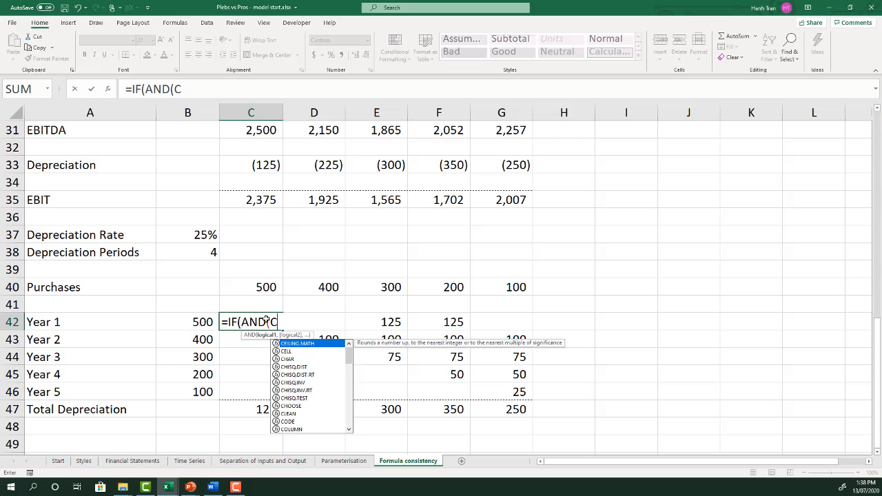
{"action": "type", "text": "1>=ROWS"}
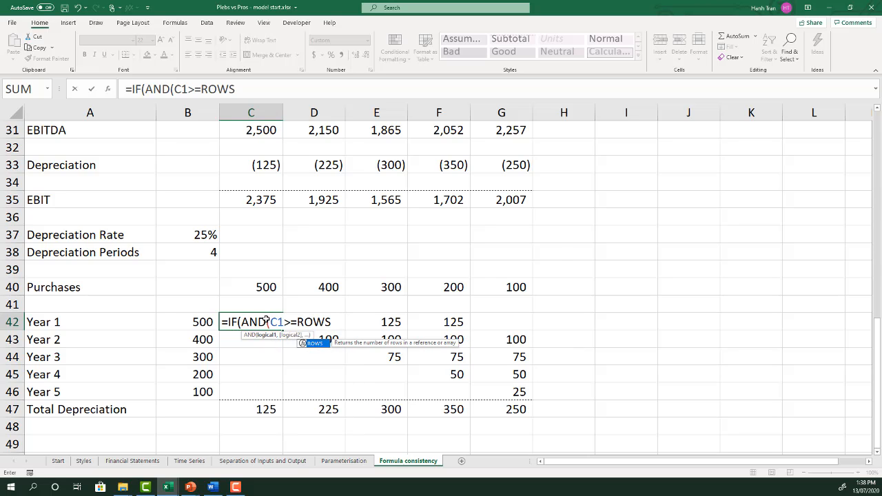
{"action": "type", "text": "("}
{"action": "left_click", "coordinate": [97, 325]}
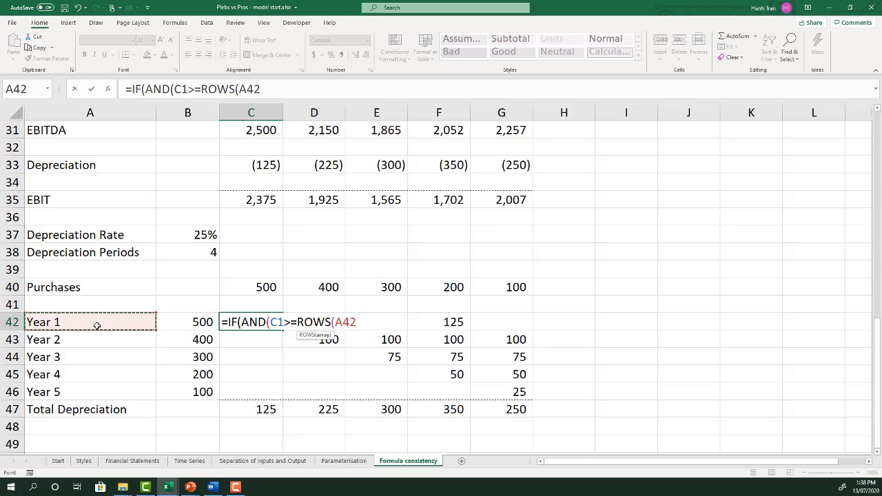
{"action": "key", "text": "F8"}
{"action": "type", "text": ")"}
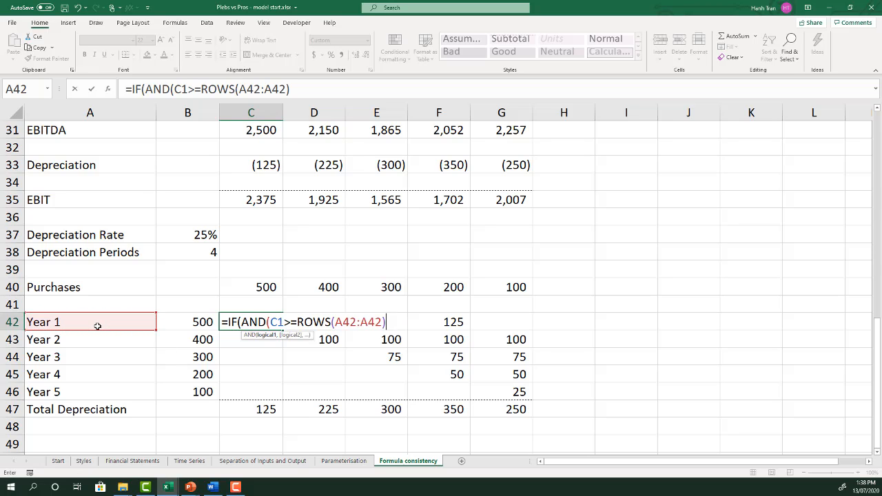
Add the second condition C1<$B$38+ROWS(A42:A42) to the C42 formula, followed by a comma
{"action": "type", "text": ",C1"}
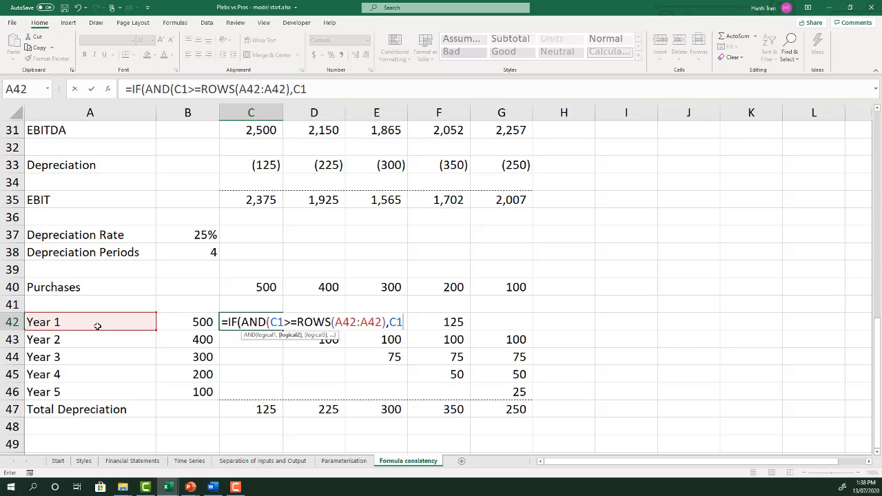
{"action": "type", "text": "<"}
{"action": "left_click", "coordinate": [187, 250]}
{"action": "key", "text": "F4"}
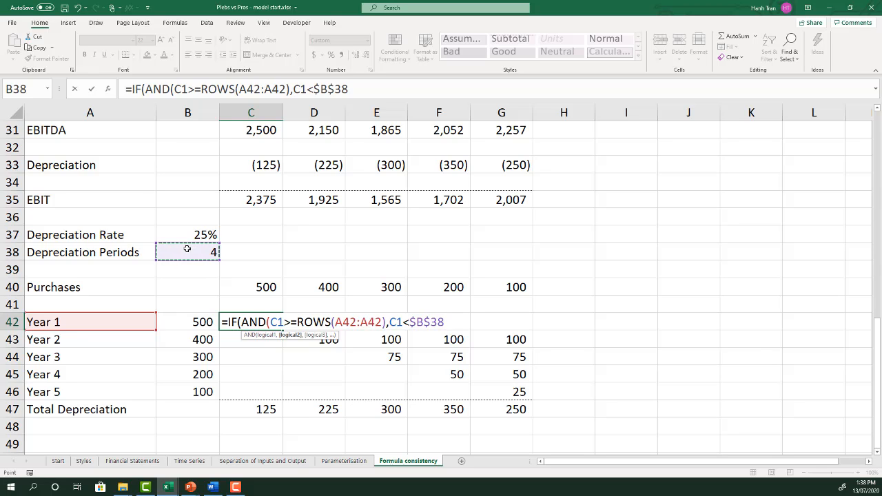
{"action": "type", "text": "+ROWS("}
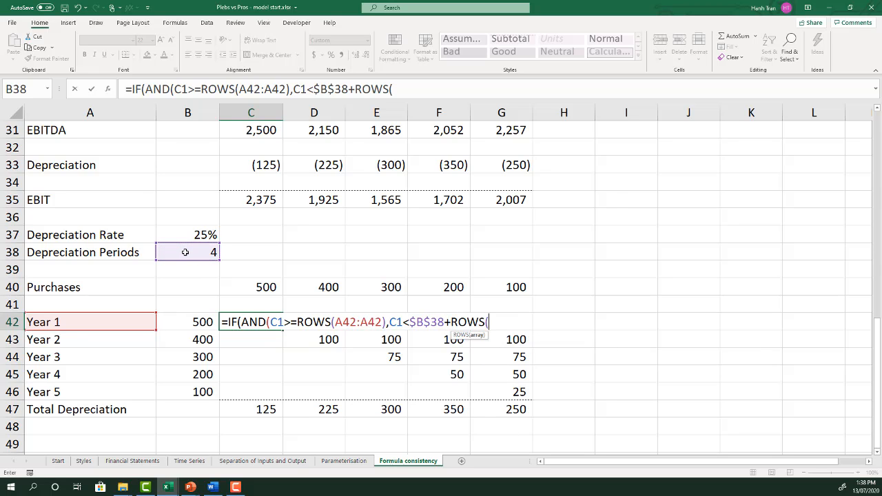
{"action": "left_click", "coordinate": [104, 322]}
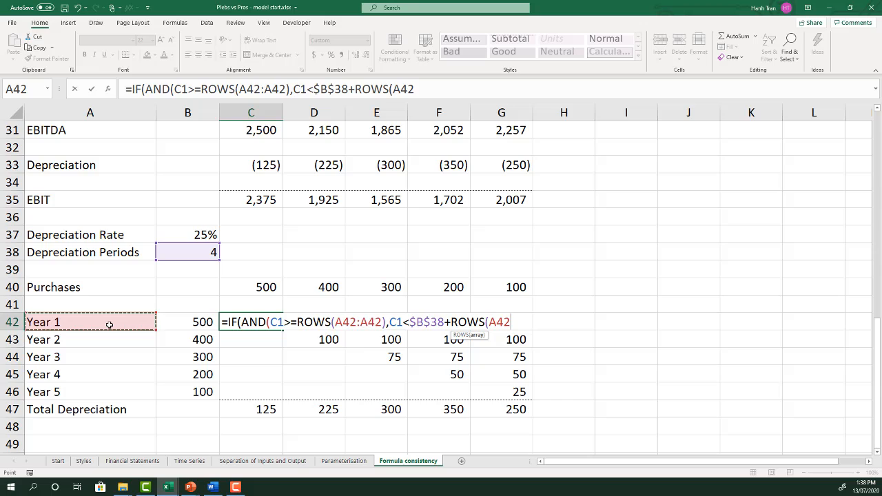
{"action": "type", "text": ":"}
{"action": "left_click", "coordinate": [107, 324]}
{"action": "type", "text": "),"}
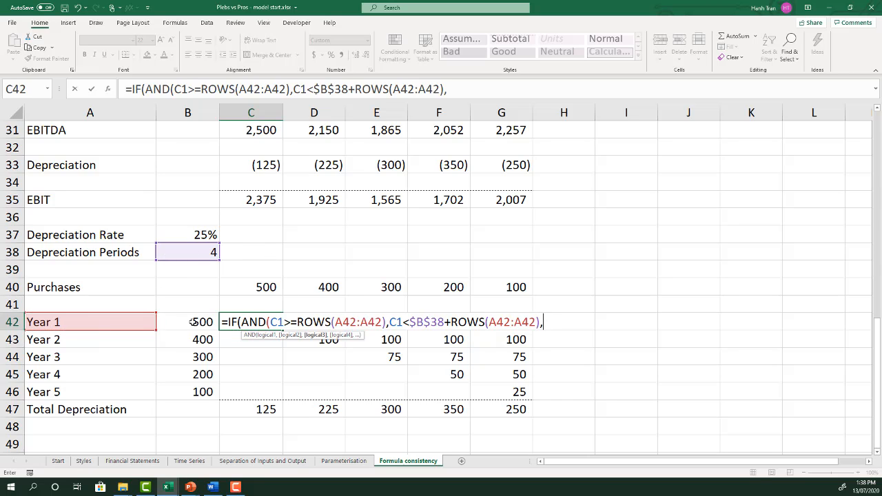
Complete the C42 formula with $B42*$B$37 as the true result, 0 as the false result, and a closing bracket for AND
{"action": "left_click", "coordinate": [193, 322]}
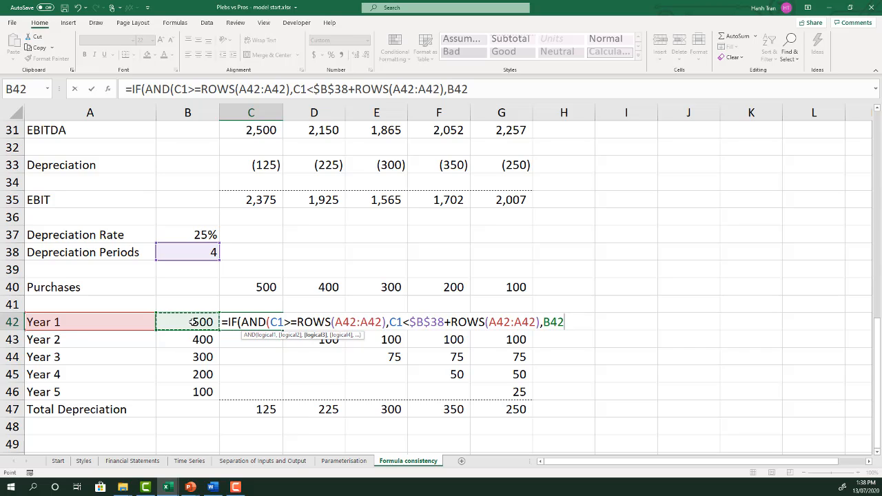
{"action": "key", "text": "F4"}
{"action": "key", "text": "F4"}
{"action": "key", "text": "F4"}
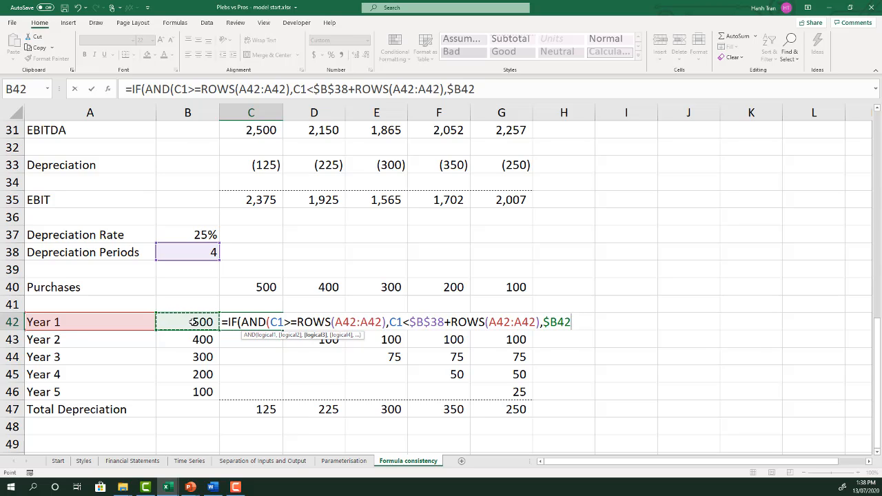
{"action": "type", "text": "*"}
{"action": "left_click", "coordinate": [191, 236]}
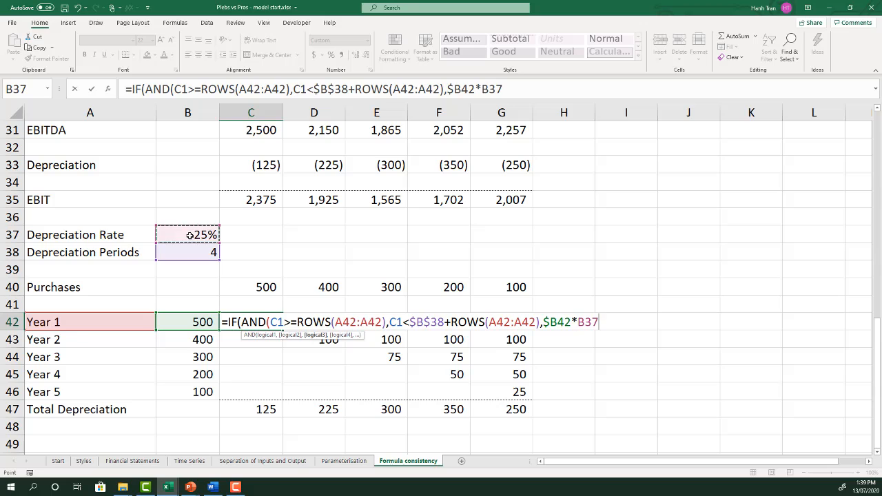
{"action": "key", "text": "F4"}
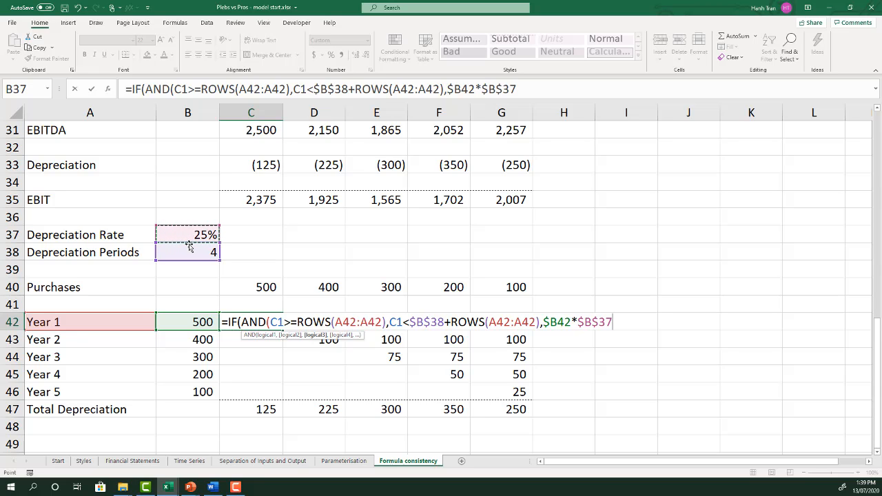
{"action": "type", "text": ",0)"}
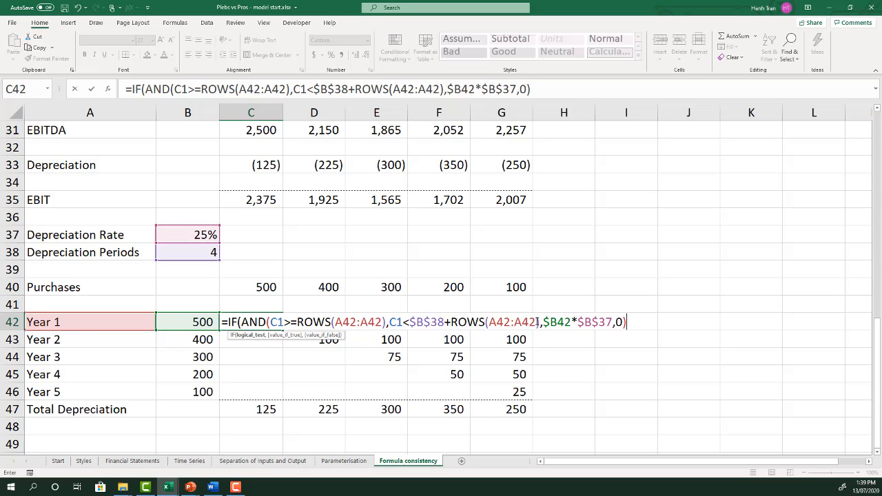
{"action": "left_click", "coordinate": [542, 322]}
{"action": "key", "text": "Left"}
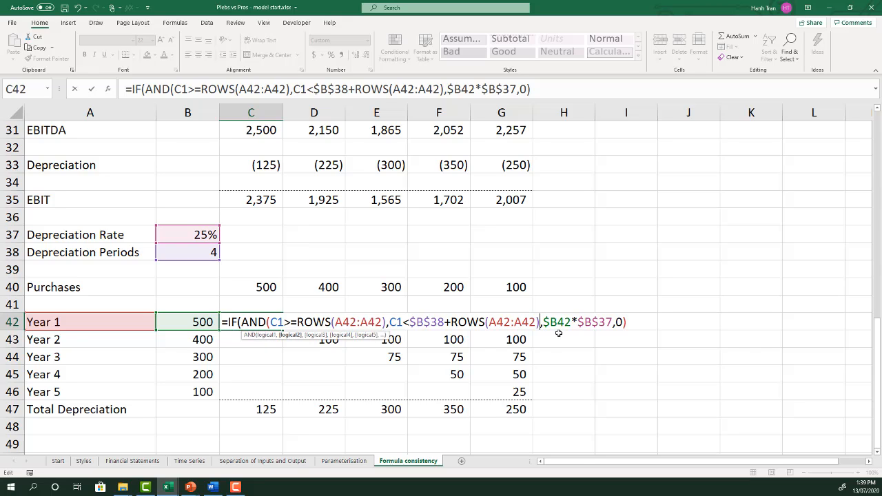
{"action": "type", "text": ","}
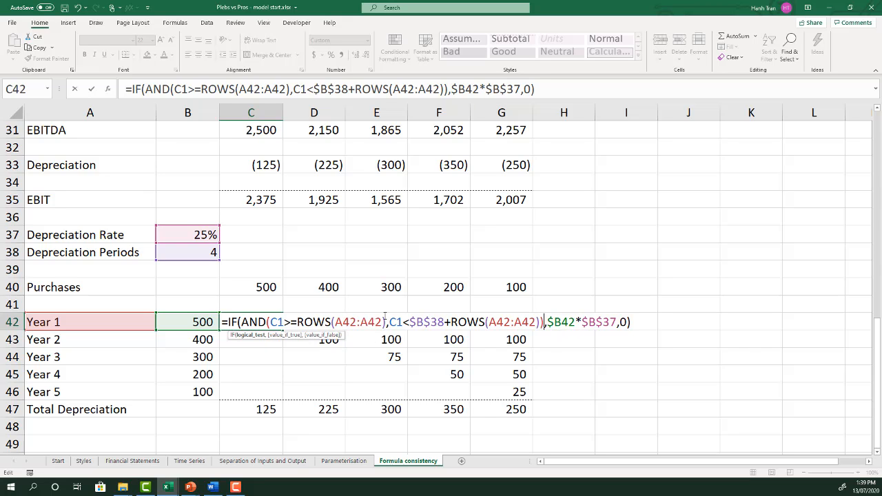
Lock the row of both counter references in the C42 formula so they read C$1
{"action": "left_click_drag", "start_coordinate": [384, 322], "coordinate": [271, 322]}
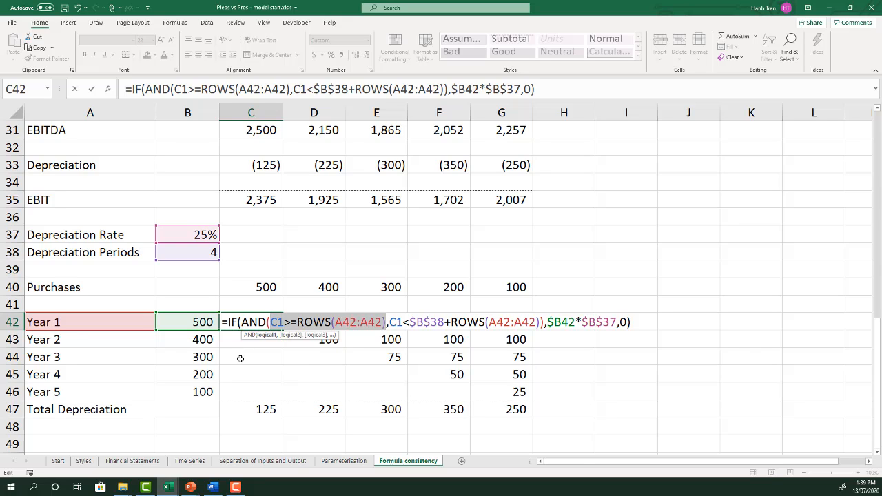
{"action": "left_click", "coordinate": [277, 322]}
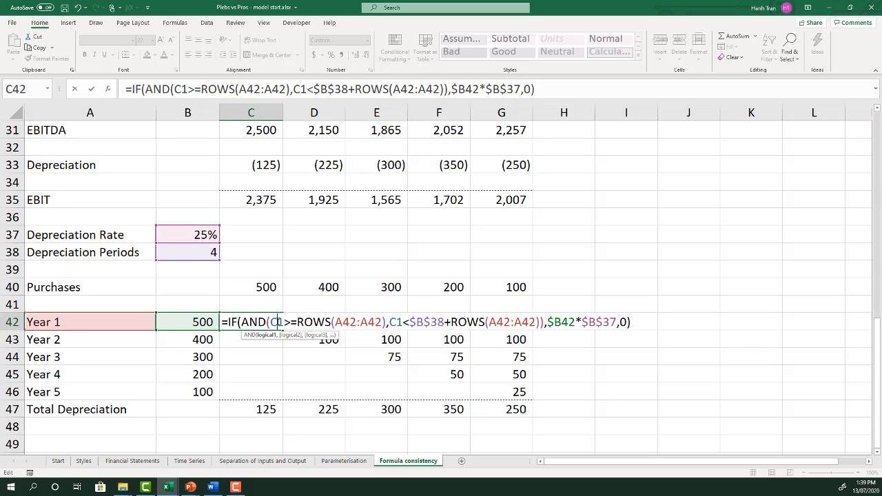
{"action": "left_click_drag", "start_coordinate": [284, 322], "coordinate": [271, 322]}
{"action": "left_click", "coordinate": [278, 322]}
{"action": "type", "text": "$"}
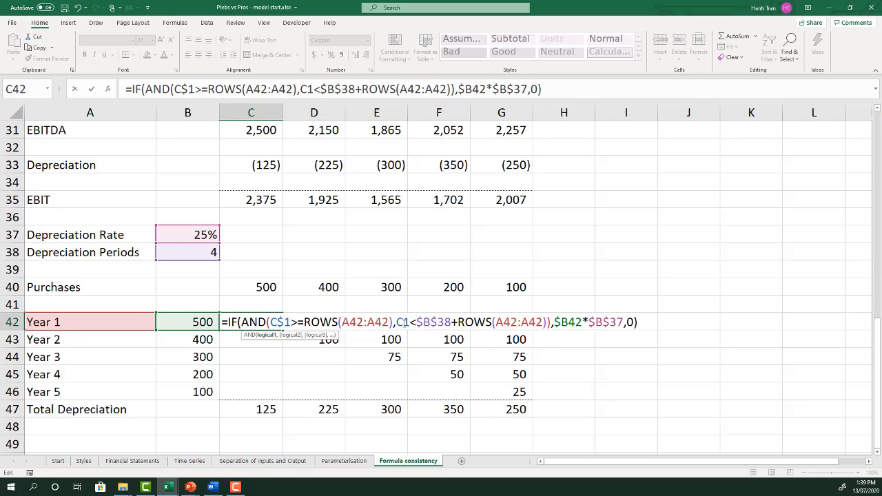
{"action": "left_click", "coordinate": [398, 322]}
{"action": "type", "text": "$"}
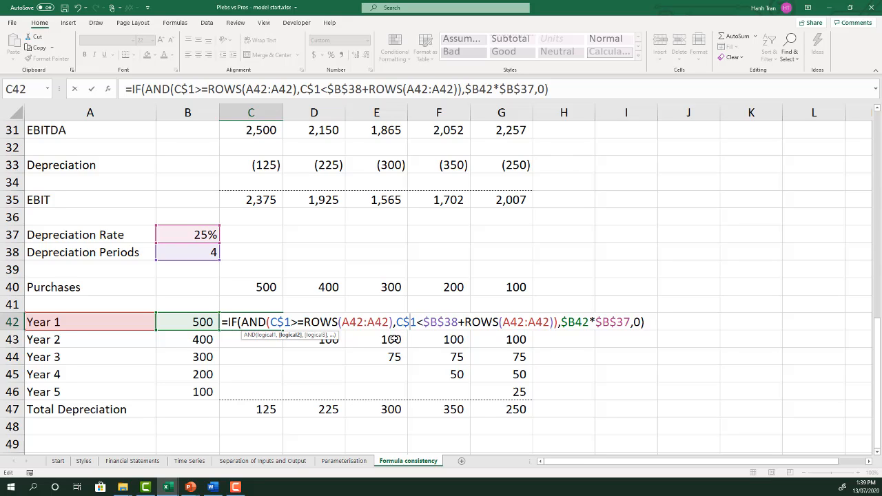
Anchor the range in the first ROWS function of the C42 formula as $A$42:$A42
{"action": "left_click", "coordinate": [344, 323]}
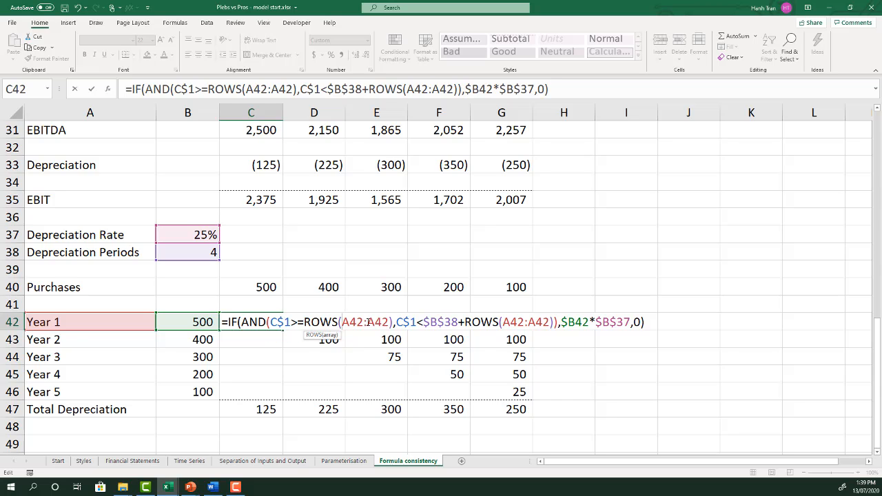
{"action": "type", "text": "$"}
{"action": "key", "text": "Right"}
{"action": "type", "text": "$A"}
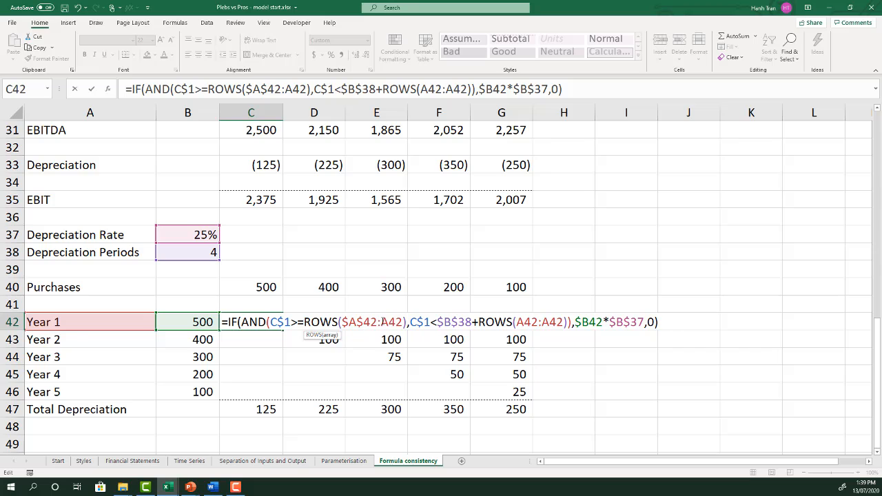
{"action": "type", "text": "$"}
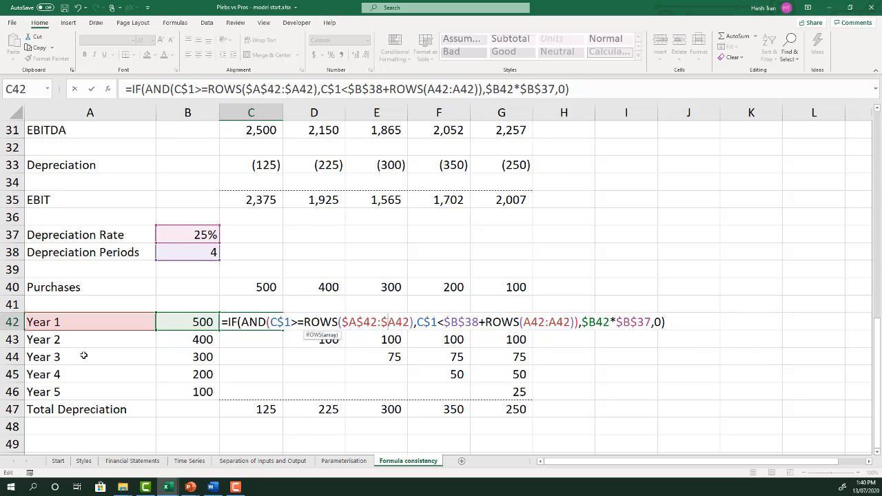
Anchor the range in the second ROWS function of the C42 formula as $A$42:$A42
{"action": "left_click", "coordinate": [525, 322]}
{"action": "type", "text": "$"}
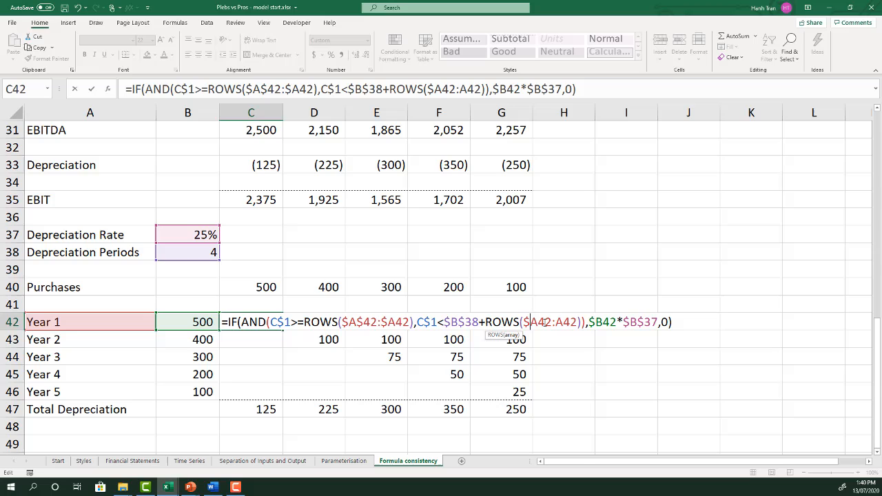
{"action": "left_click", "coordinate": [539, 322]}
{"action": "type", "text": "$"}
{"action": "left_click", "coordinate": [564, 322]}
{"action": "type", "text": "$"}
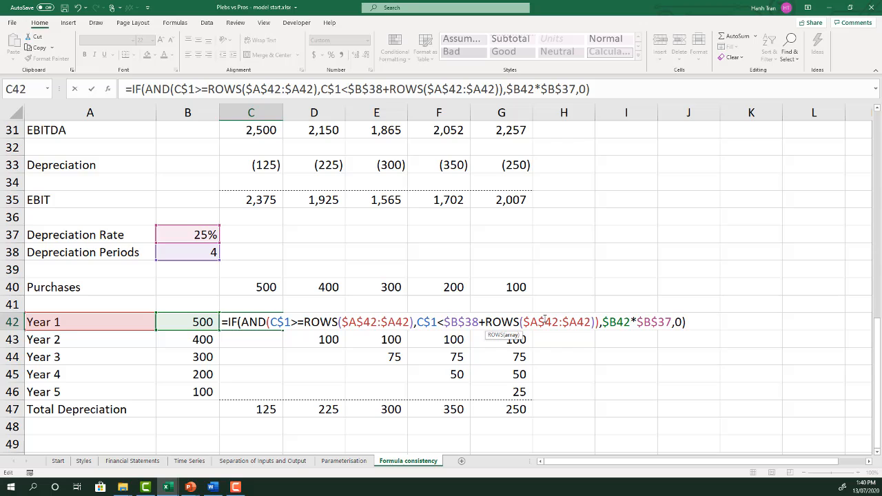
Commit the C42 formula and fill it across the Year 1 row through G42
{"action": "key", "text": "Return"}
{"action": "key", "text": "Up"}
{"action": "key", "text": "shift+Right"}
{"action": "key", "text": "shift+Right"}
{"action": "key", "text": "shift+Right"}
{"action": "key", "text": "shift+Right"}
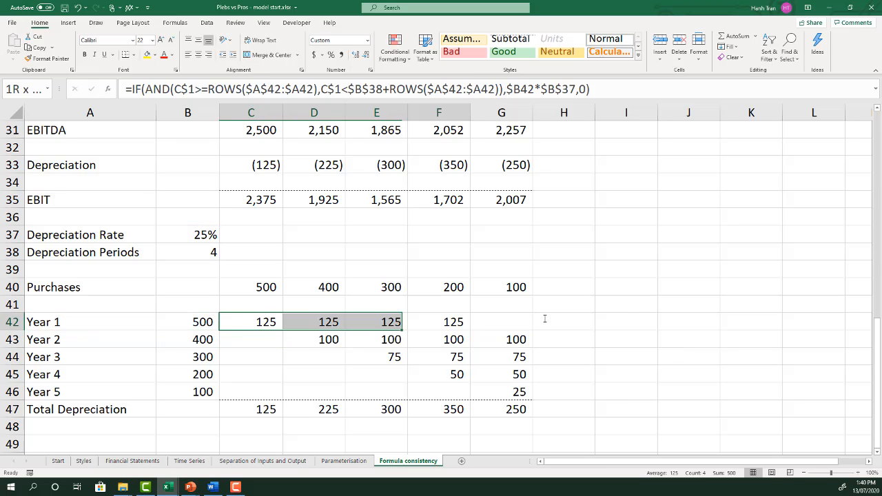
{"action": "key", "text": "ctrl+r"}
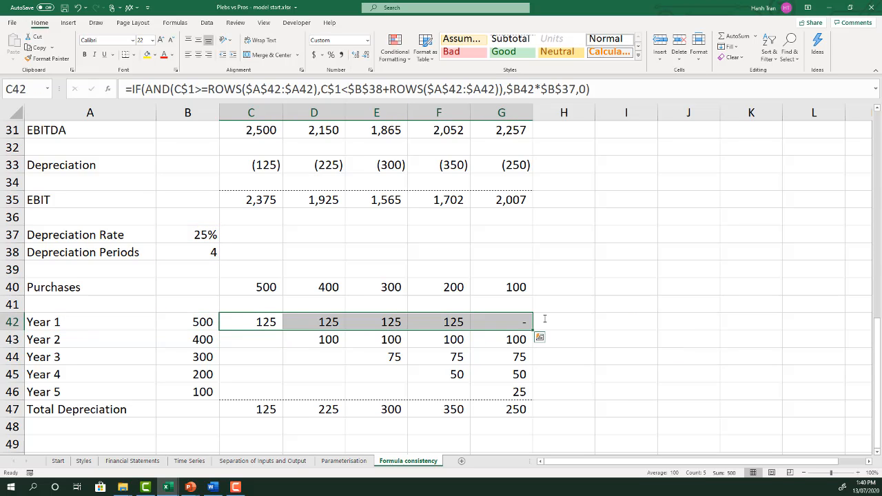
Fill the Year 1 depreciation formulas down through the Year 5 row, covering C42:G46
{"action": "key", "text": "shift+Down"}
{"action": "key", "text": "shift+Down"}
{"action": "key", "text": "shift+Down"}
{"action": "key", "text": "shift+Down"}
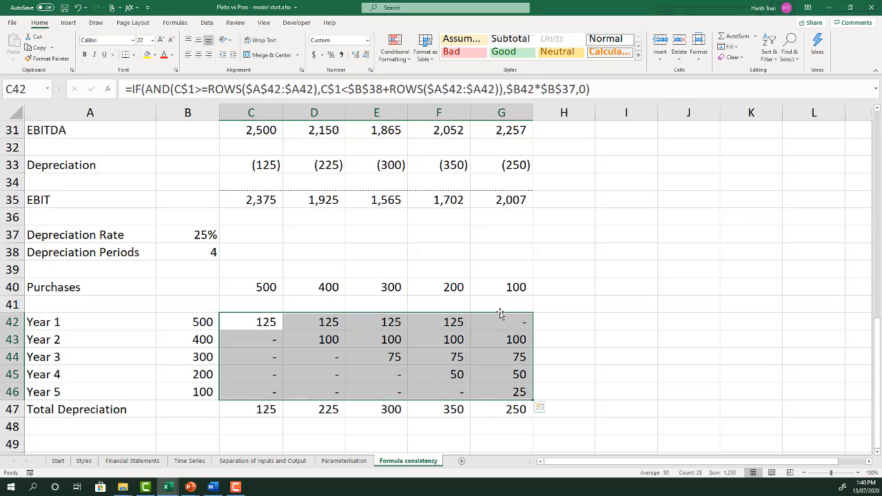
{"action": "key", "text": "ctrl+c"}
Examine the filled formulas in the Year 2 to Year 5 rows and the Total Depreciation sum in C47
{"action": "left_click", "coordinate": [256, 337]}
{"action": "left_click", "coordinate": [265, 354]}
{"action": "left_click", "coordinate": [264, 374]}
{"action": "left_click", "coordinate": [264, 390]}
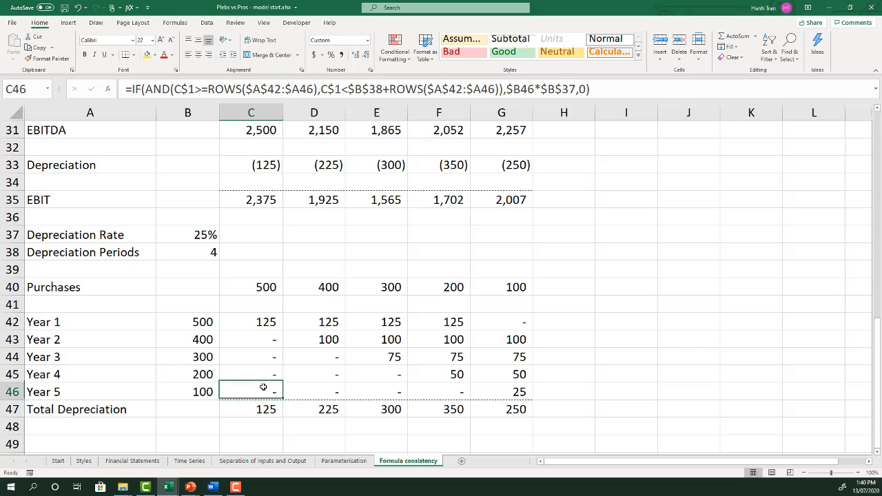
{"action": "left_click", "coordinate": [339, 391]}
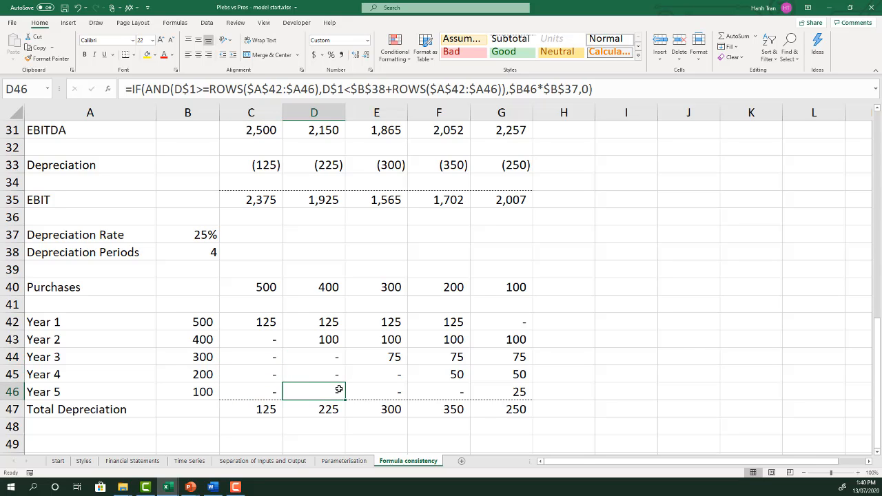
{"action": "left_click", "coordinate": [273, 403]}
{"action": "key", "text": "F2"}
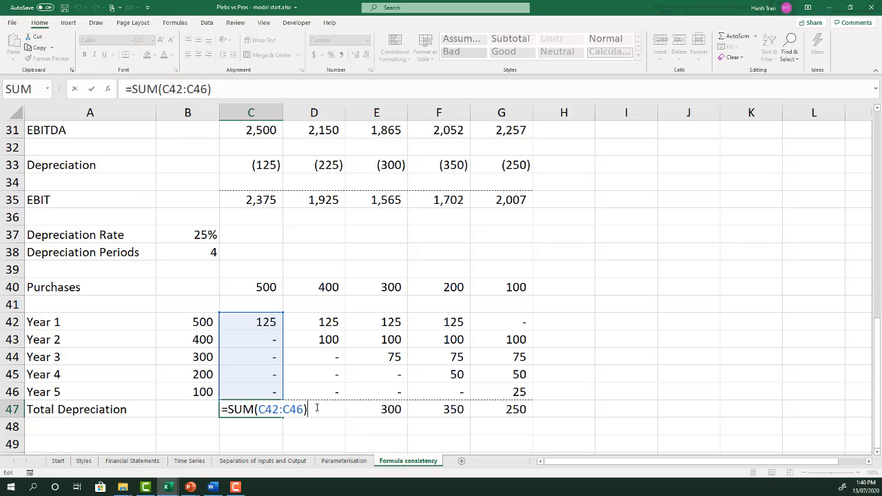
{"action": "key", "text": "Escape"}
{"action": "left_click_drag", "start_coordinate": [262, 321], "coordinate": [516, 391]}
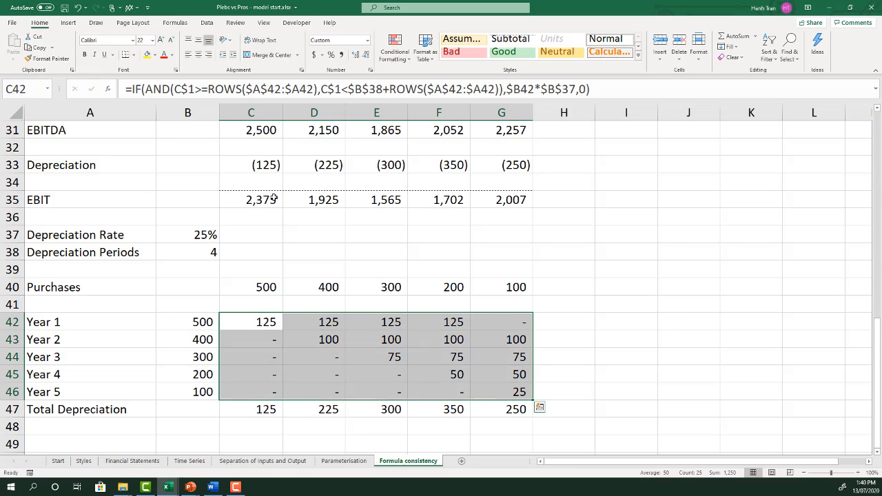
Check the calculations range C25:G47 for inconsistent formulas using Go To Special with Row differences
{"action": "scroll", "coordinate": [262, 200], "scroll_direction": "up", "scroll_amount": 4}
{"action": "left_click", "coordinate": [250, 246]}
{"action": "scroll", "coordinate": [428, 301], "scroll_direction": "down", "scroll_amount": 1}
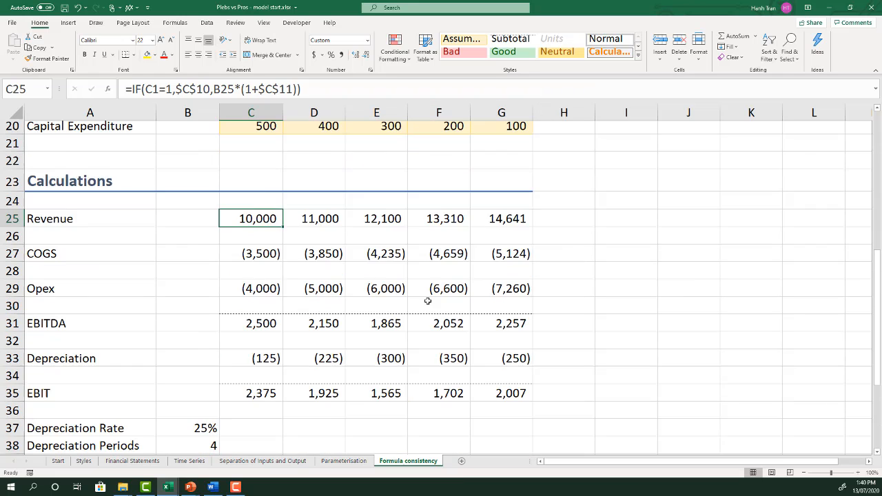
{"action": "scroll", "coordinate": [428, 301], "scroll_direction": "down", "scroll_amount": 7}
{"action": "left_click", "coordinate": [478, 252], "text": "shift"}
{"action": "scroll", "coordinate": [478, 271], "scroll_direction": "up", "scroll_amount": 2}
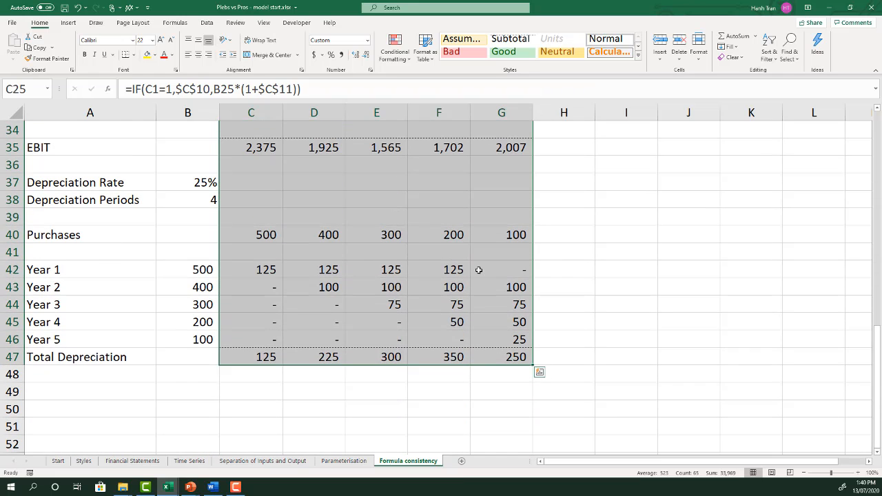
{"action": "key", "text": "F5"}
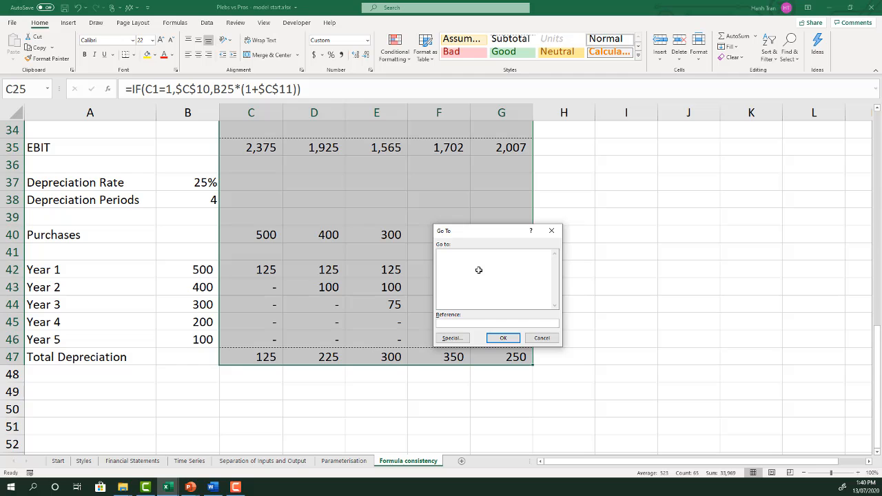
{"action": "key", "text": "alt+s"}
{"action": "left_click", "coordinate": [528, 241]}
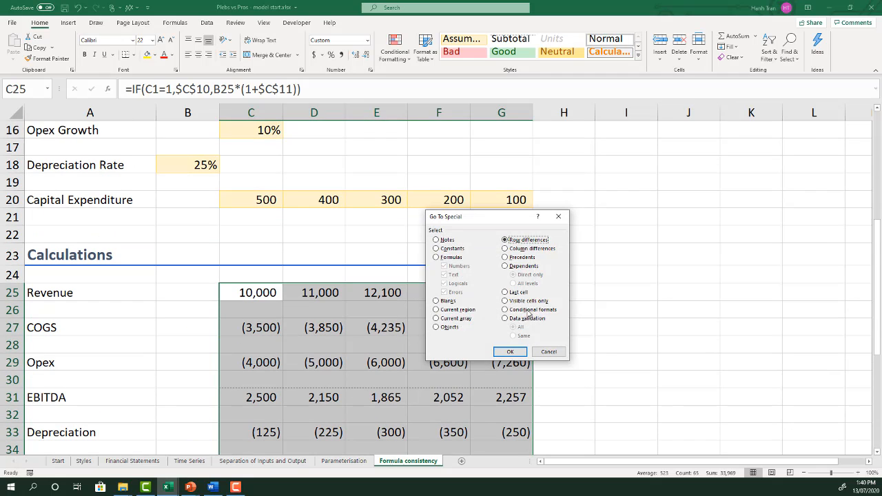
{"action": "left_click", "coordinate": [519, 356]}
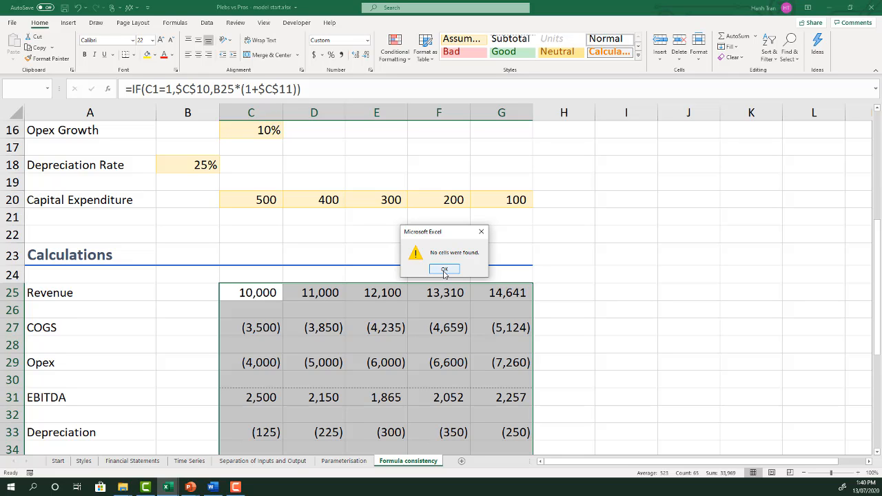
{"action": "left_click", "coordinate": [445, 270]}
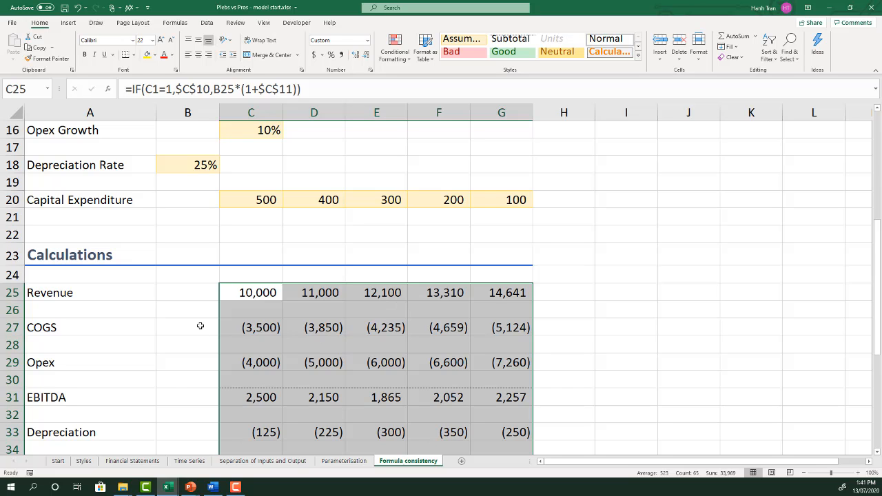
Copy the whole Formula consistency sheet's contents into a new sheet and name that sheet Units
{"action": "left_click", "coordinate": [597, 296]}
{"action": "left_click", "coordinate": [462, 461]}
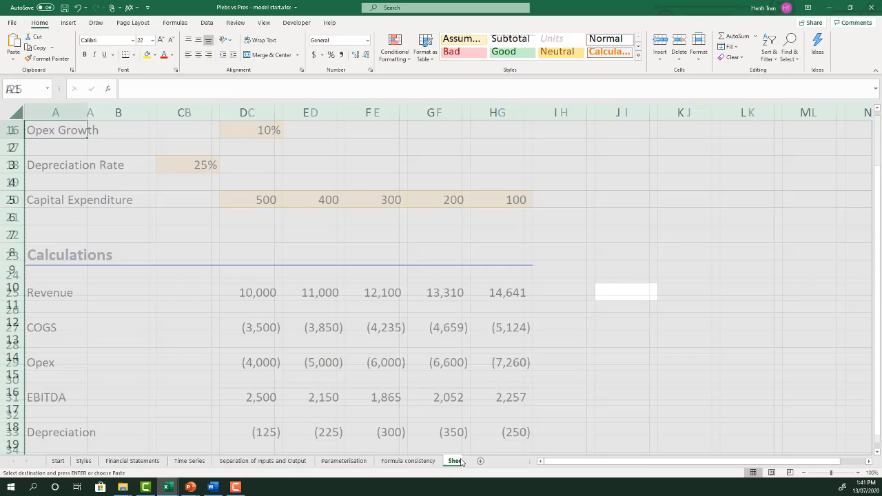
{"action": "key", "text": "ctrl+v"}
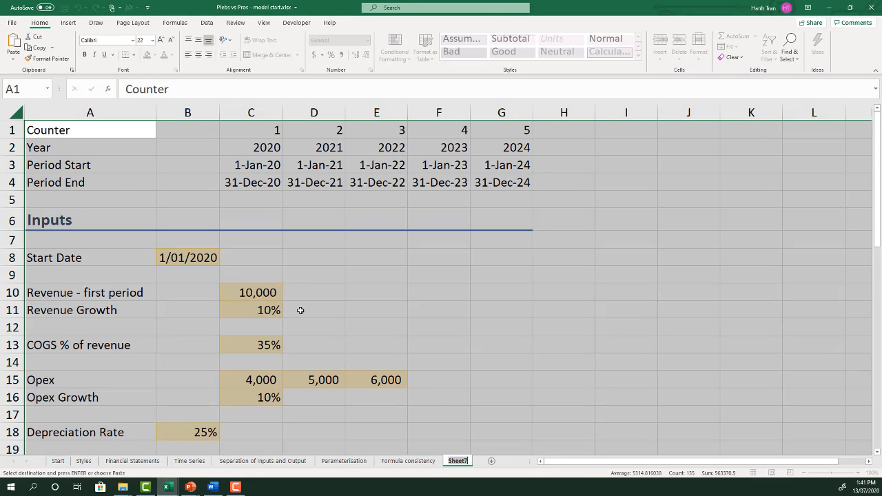
{"action": "type", "text": "Units"}
{"action": "key", "text": "Return"}
{"action": "left_click", "coordinate": [224, 250]}
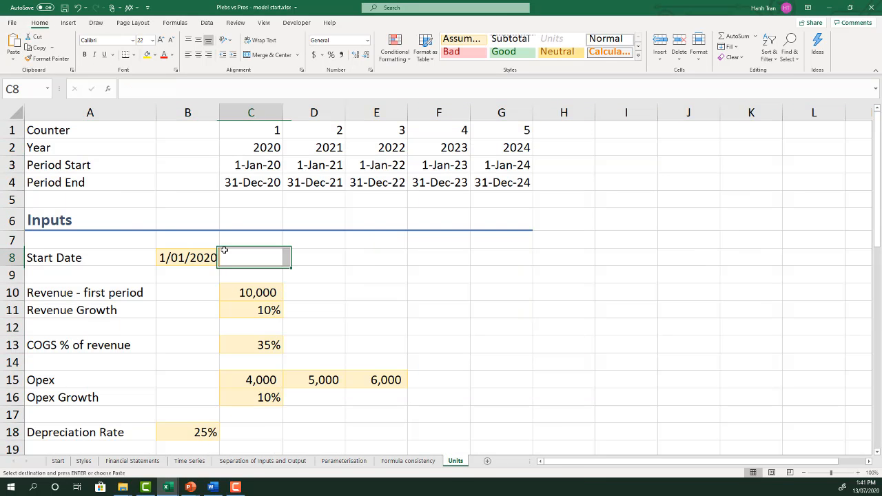
Insert two blank columns between the row labels in column A and the existing column B on the Units sheet
{"action": "left_click", "coordinate": [189, 112]}
{"action": "right_click", "coordinate": [194, 114]}
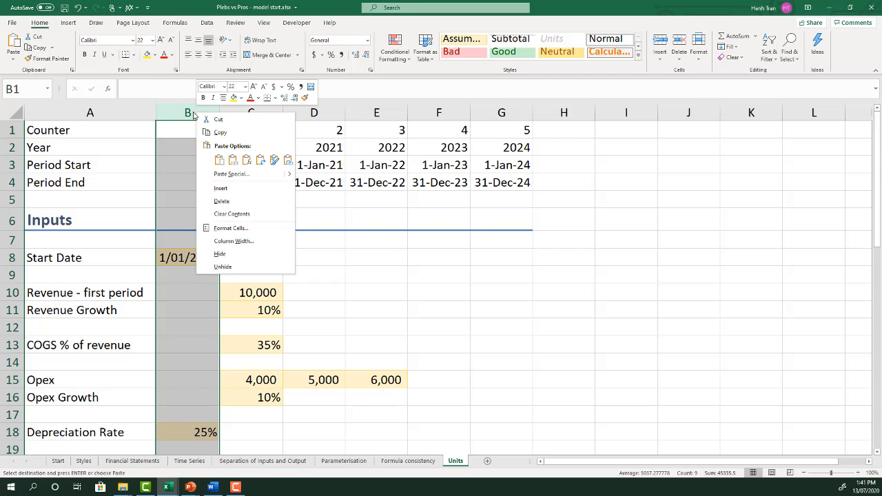
{"action": "left_click", "coordinate": [221, 188]}
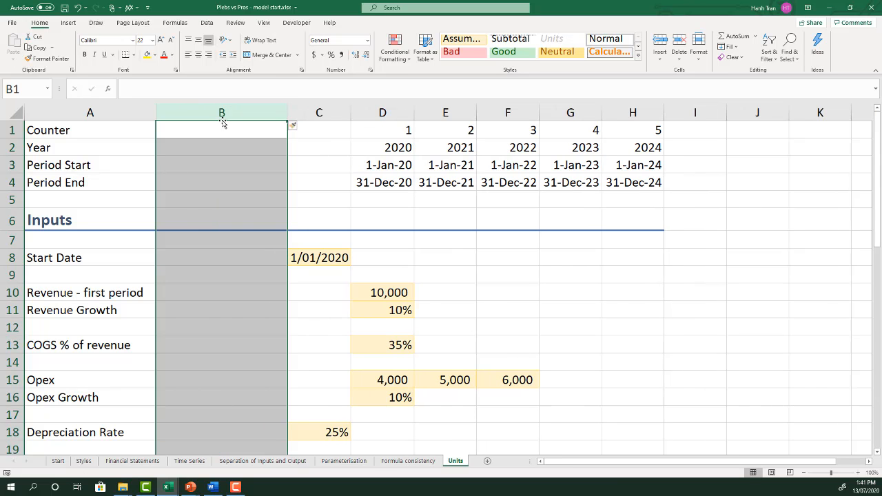
{"action": "right_click", "coordinate": [256, 112]}
{"action": "left_click", "coordinate": [279, 189]}
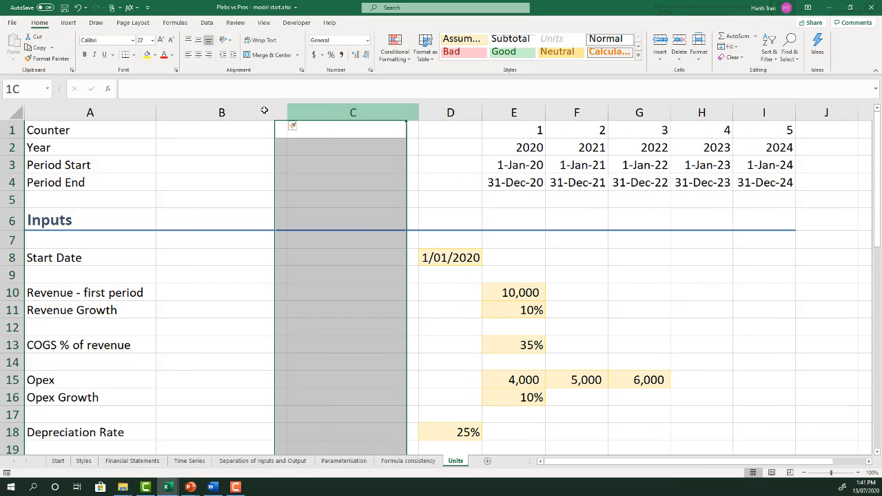
Narrow the blank columns B and C, and enter the units Date in C8, A$ in C10 and % in C11
{"action": "left_click_drag", "start_coordinate": [264, 110], "coordinate": [204, 112]}
{"action": "left_click", "coordinate": [237, 267]}
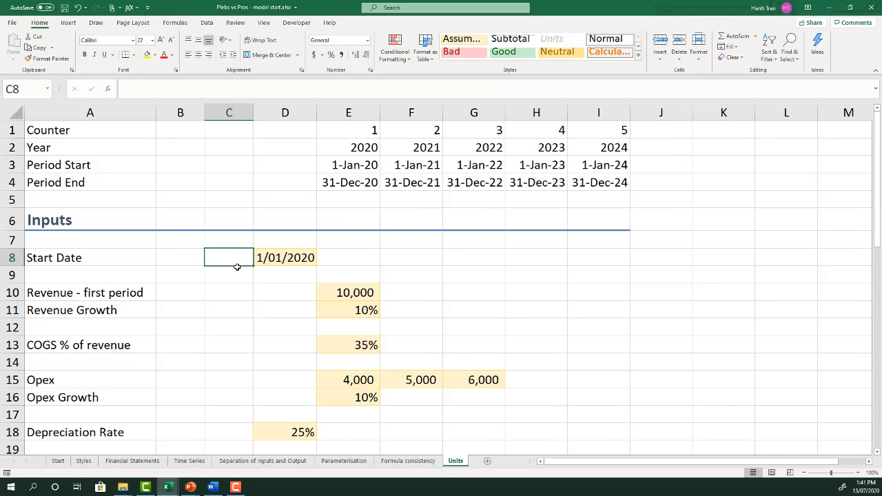
{"action": "type", "text": "Date"}
{"action": "key", "text": "Return"}
{"action": "key", "text": "Return"}
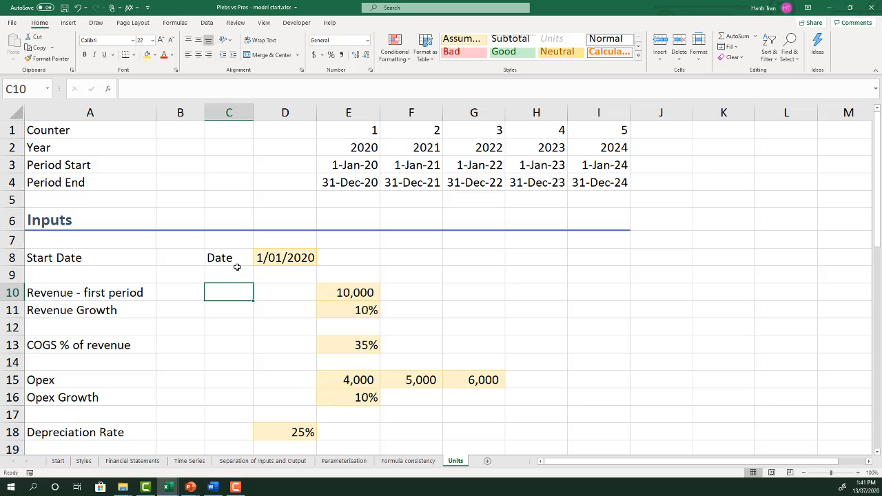
{"action": "type", "text": "A$"}
{"action": "key", "text": "Return"}
{"action": "type", "text": "%"}
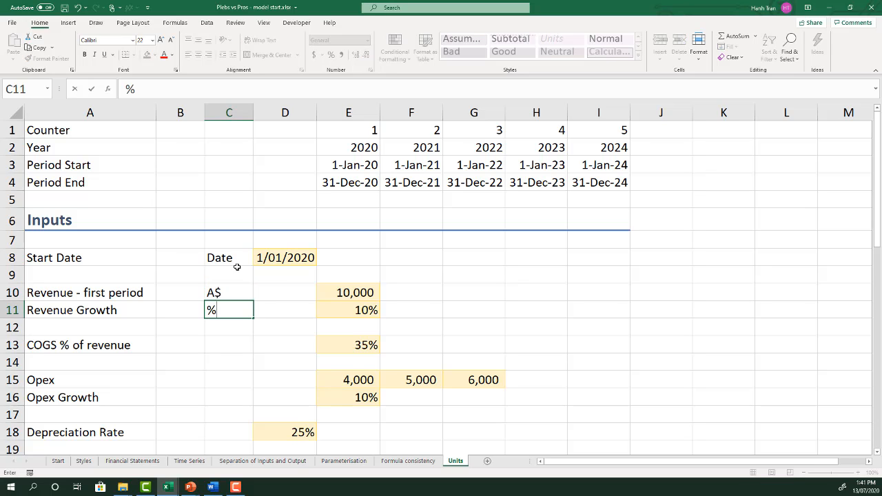
{"action": "key", "text": "Return"}
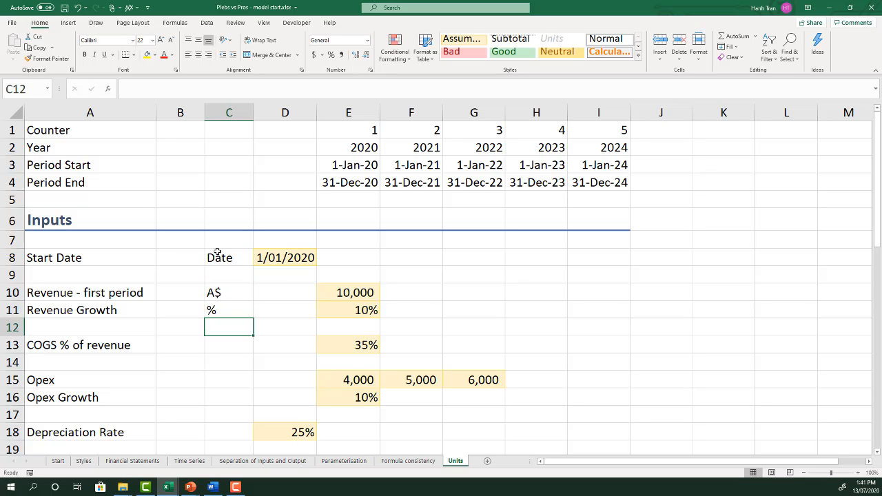
Apply the Units cell style to the unit labels in C8:C11
{"action": "left_click_drag", "start_coordinate": [214, 254], "coordinate": [216, 308]}
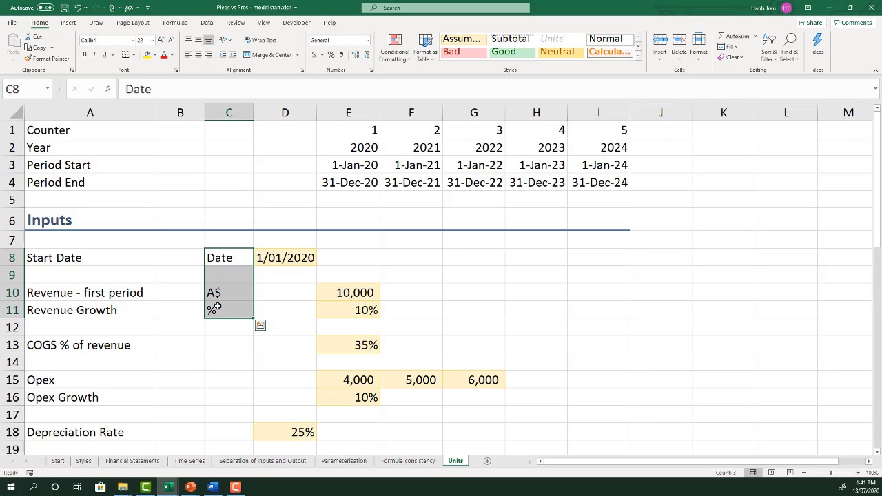
{"action": "left_click", "coordinate": [564, 44]}
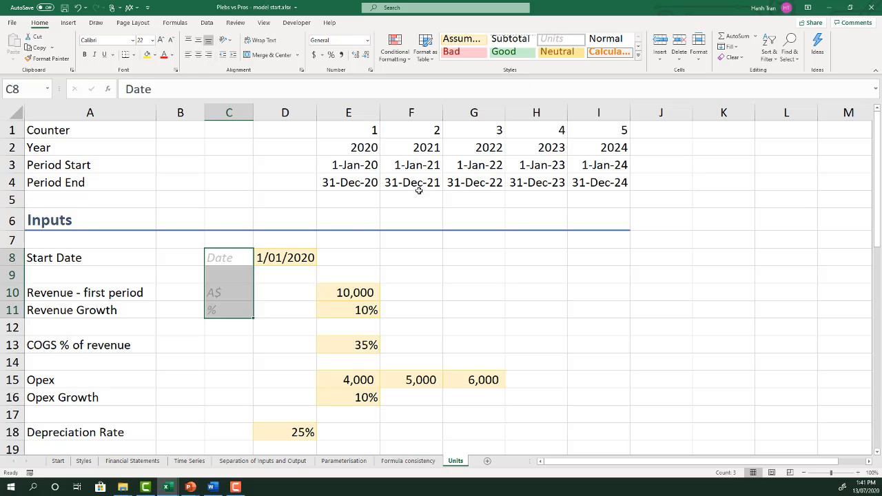
{"action": "left_click", "coordinate": [218, 251]}
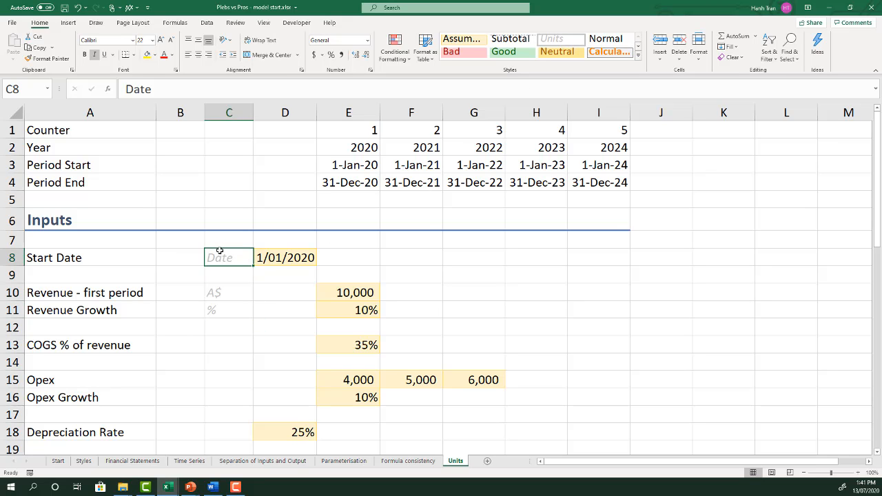
Examine how the unit labels in C10 and C11 line up with the revenue inputs in column E
{"action": "key", "text": "Down"}
{"action": "key", "text": "Down"}
{"action": "key", "text": "Right"}
{"action": "key", "text": "Right"}
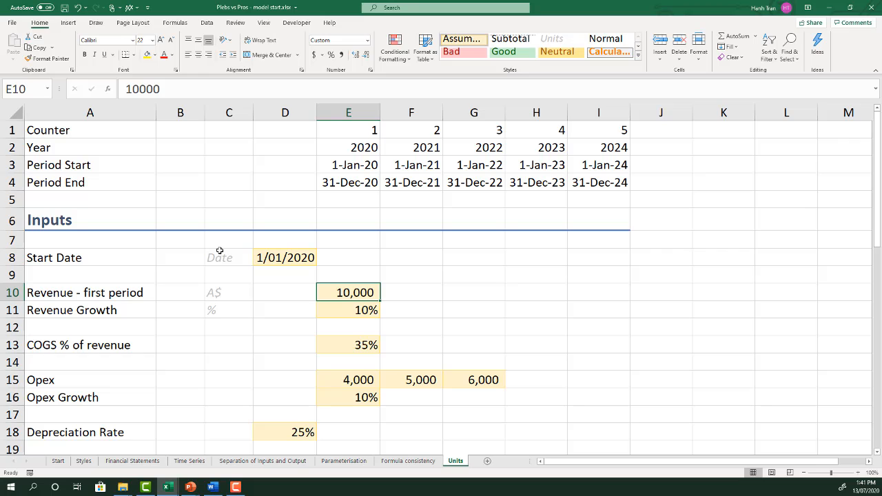
{"action": "left_click", "coordinate": [236, 292]}
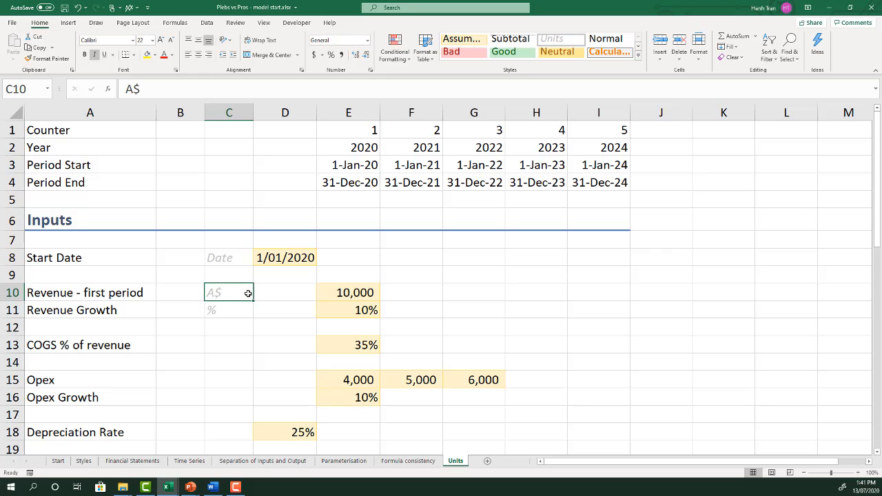
{"action": "key", "text": "shift+Right"}
{"action": "key", "text": "shift+Right"}
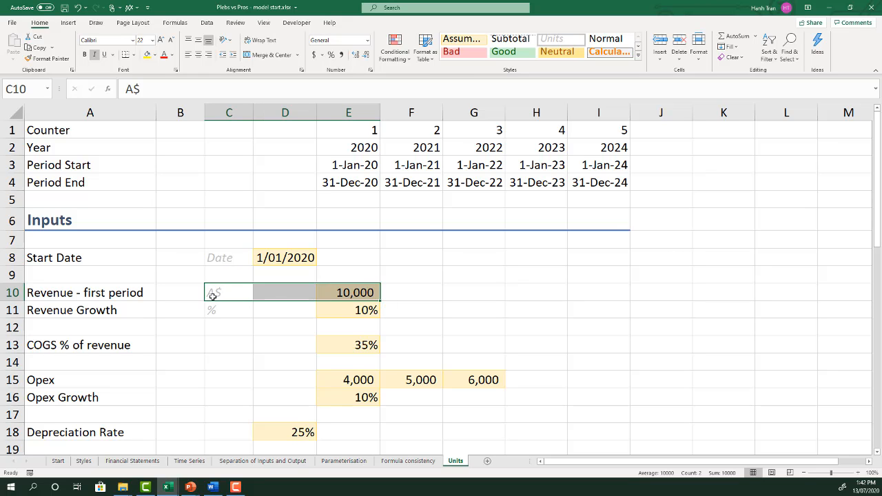
{"action": "left_click_drag", "start_coordinate": [244, 311], "coordinate": [348, 311]}
Copy the % unit from C11 to the COGS, Opex Growth and Depreciation Rate rows in C13, C16 and C18
{"action": "left_click", "coordinate": [229, 311]}
{"action": "key", "text": "ctrl+c"}
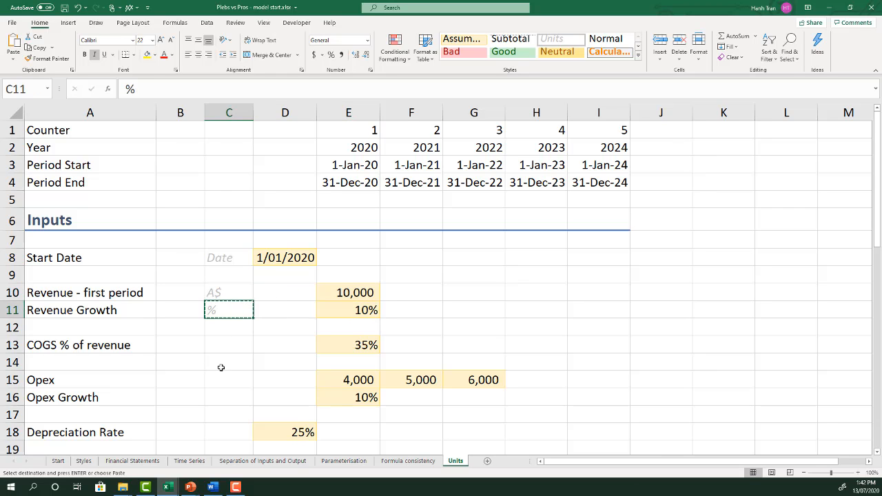
{"action": "left_click", "coordinate": [228, 343]}
{"action": "key", "text": "ctrl+v"}
{"action": "left_click", "coordinate": [234, 397]}
{"action": "key", "text": "ctrl+v"}
{"action": "left_click", "coordinate": [230, 432]}
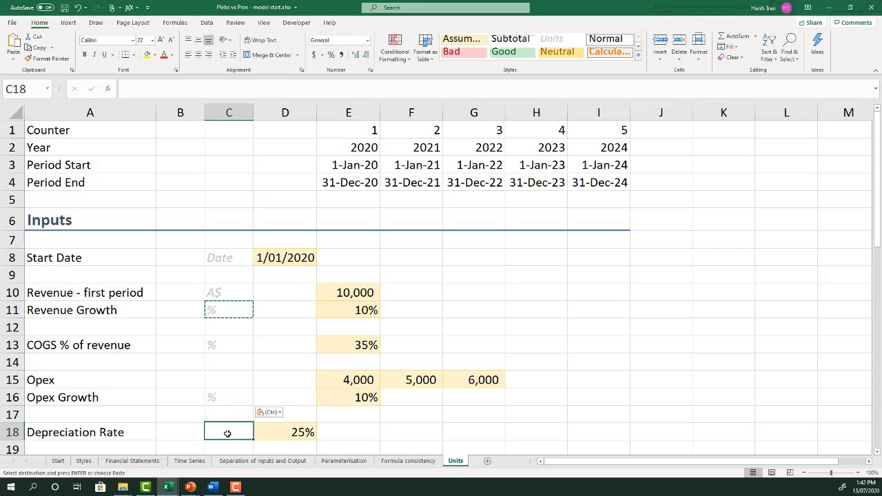
{"action": "key", "text": "ctrl+v"}
Copy the A$ unit from C10 to the Opex and Capital Expenditure input rows in C15 and C20
{"action": "left_click", "coordinate": [230, 290]}
{"action": "key", "text": "ctrl+c"}
{"action": "left_click", "coordinate": [221, 380]}
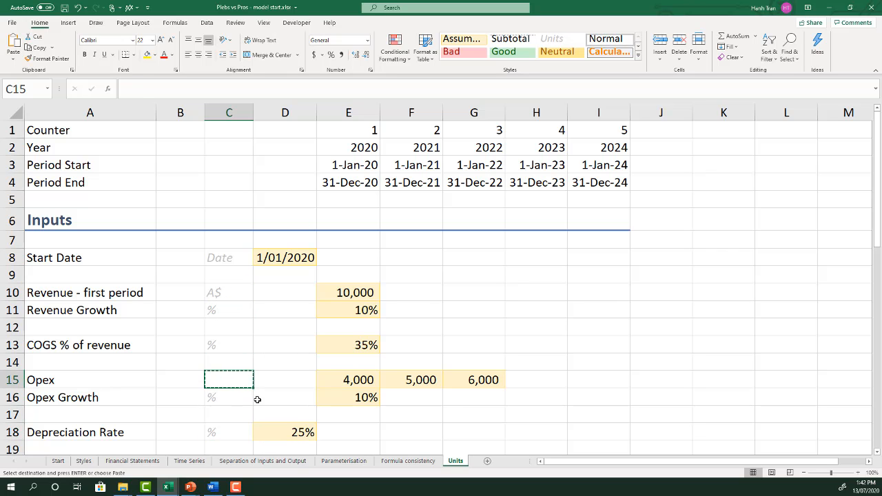
{"action": "left_click", "coordinate": [233, 297]}
{"action": "left_click", "coordinate": [229, 377]}
{"action": "key", "text": "ctrl+v"}
{"action": "scroll", "coordinate": [229, 377], "scroll_direction": "down", "scroll_amount": 4}
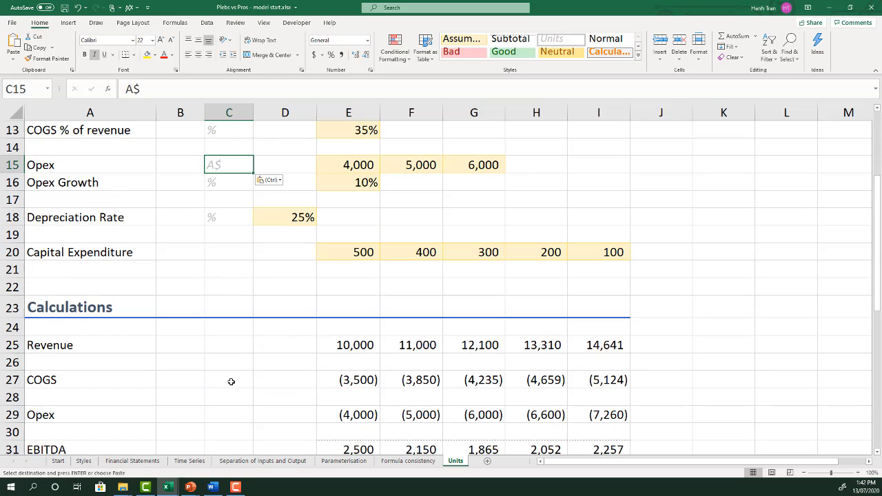
{"action": "left_click", "coordinate": [227, 243]}
{"action": "key", "text": "ctrl+v"}
Paste the A$ unit into column C for Revenue, COGS, Opex, EBITDA, Depreciation and EBIT in the Calculations section
{"action": "scroll", "coordinate": [241, 339], "scroll_direction": "down", "scroll_amount": 1}
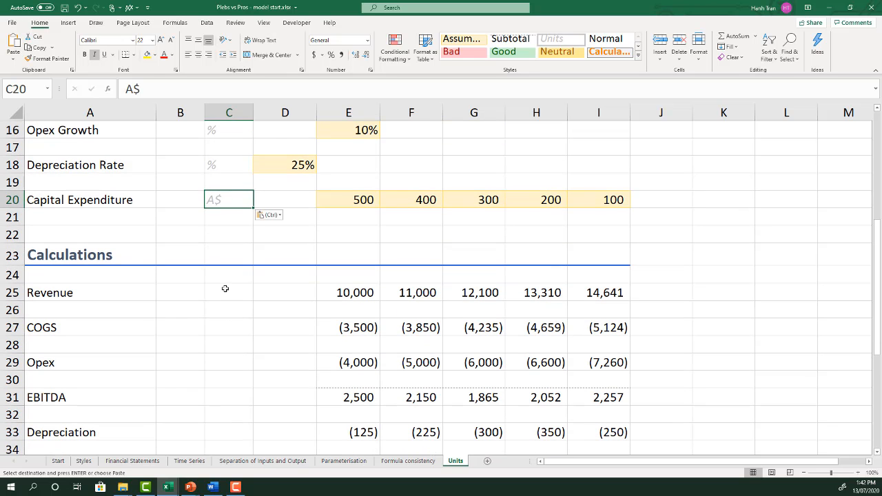
{"action": "left_click", "coordinate": [227, 293]}
{"action": "left_click", "coordinate": [227, 328], "text": "ctrl"}
{"action": "left_click", "coordinate": [228, 363], "text": "ctrl"}
{"action": "left_click", "coordinate": [222, 400], "text": "ctrl"}
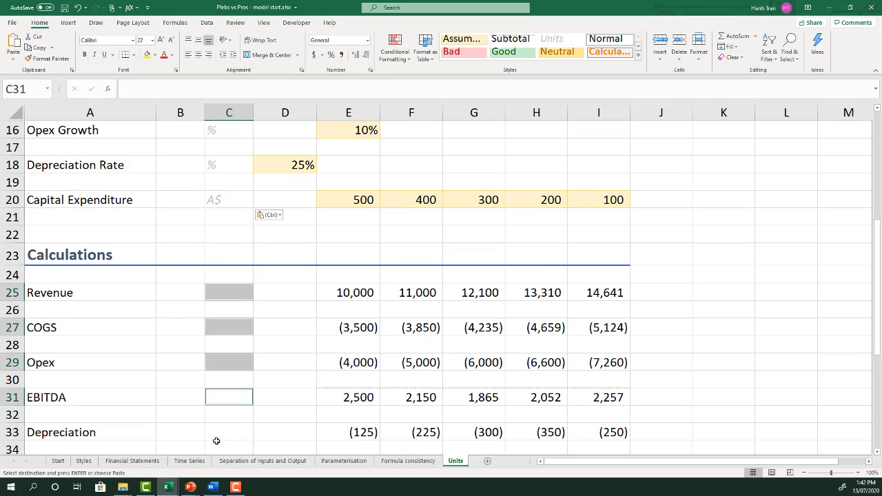
{"action": "left_click", "coordinate": [216, 433], "text": "ctrl"}
{"action": "scroll", "coordinate": [215, 413], "scroll_direction": "down", "scroll_amount": 3}
{"action": "left_click", "coordinate": [212, 298], "text": "ctrl"}
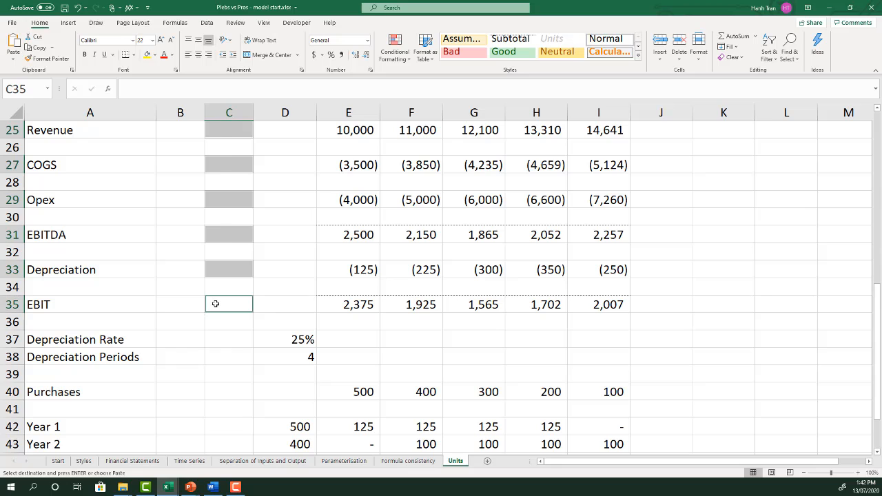
{"action": "key", "text": "ctrl+v"}
Paste the A$ unit into C40 for Purchases and C42:C47 for the Year 1 to Total Depreciation rows
{"action": "left_click", "coordinate": [214, 390]}
{"action": "key", "text": "ctrl+v"}
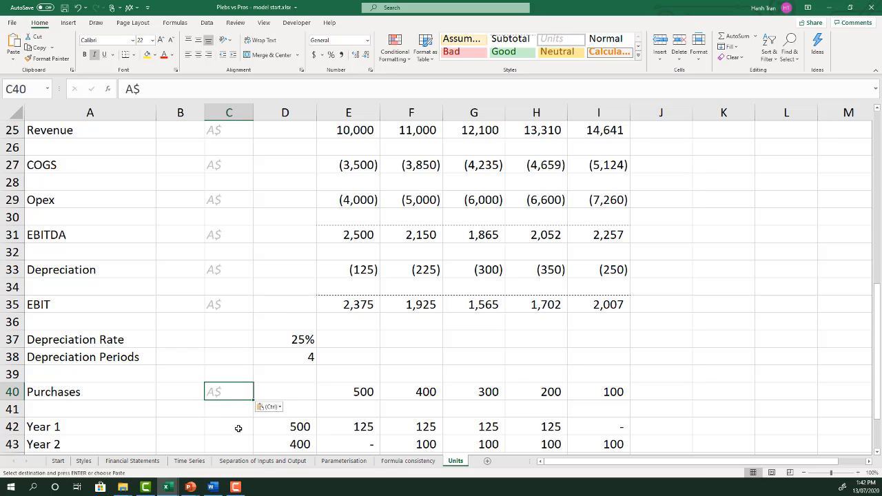
{"action": "left_click", "coordinate": [237, 425]}
{"action": "scroll", "coordinate": [234, 420], "scroll_direction": "down", "scroll_amount": 2}
{"action": "key", "text": "shift+Down"}
{"action": "key", "text": "shift+Down"}
{"action": "key", "text": "shift+Down"}
{"action": "key", "text": "shift+Down"}
{"action": "key", "text": "shift+Down"}
{"action": "key", "text": "ctrl+v"}
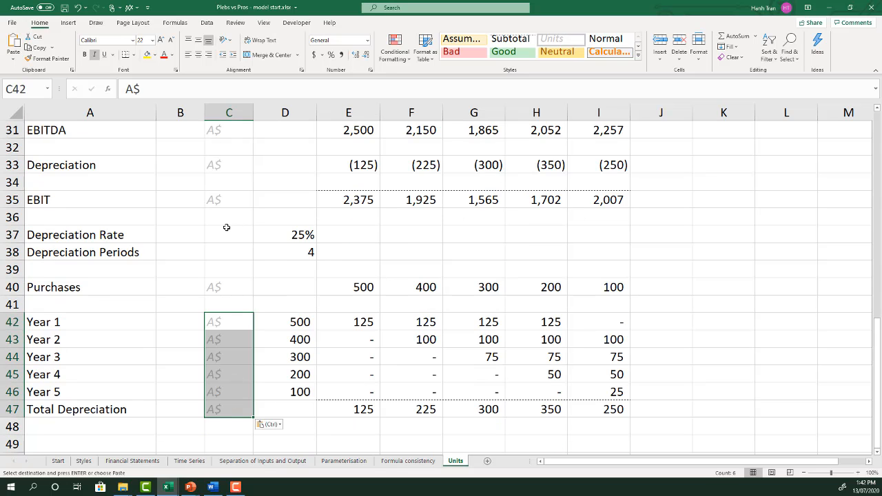
Set the unit to % for Depreciation Rate in C37 and # for Depreciation Periods in C38
{"action": "left_click", "coordinate": [225, 239]}
{"action": "key", "text": "ctrl+v"}
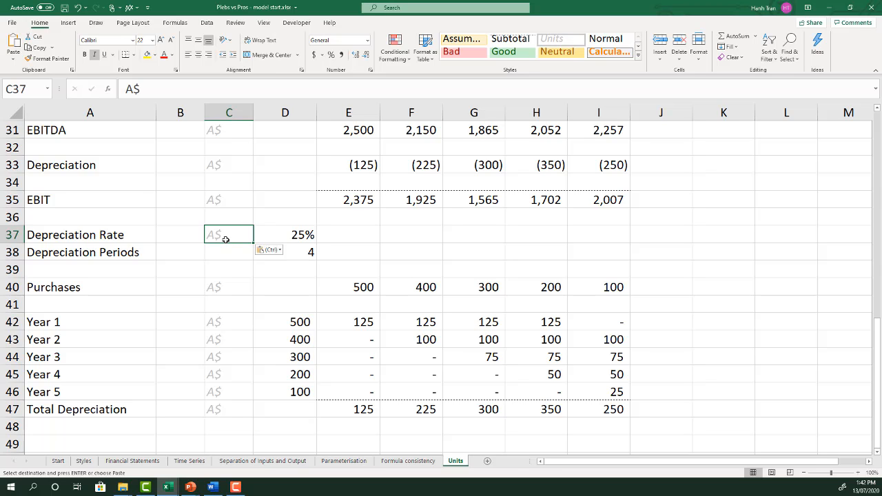
{"action": "type", "text": "%"}
{"action": "key", "text": "Return"}
{"action": "type", "text": "#"}
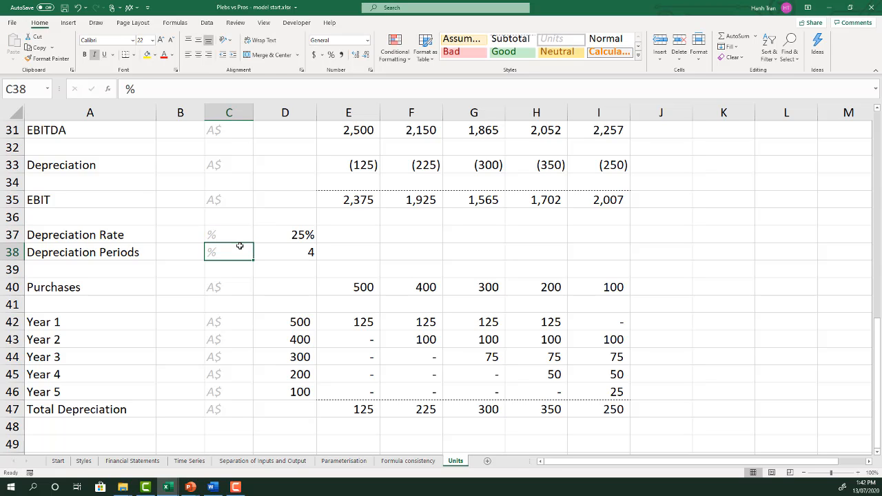
{"action": "key", "text": "Return"}
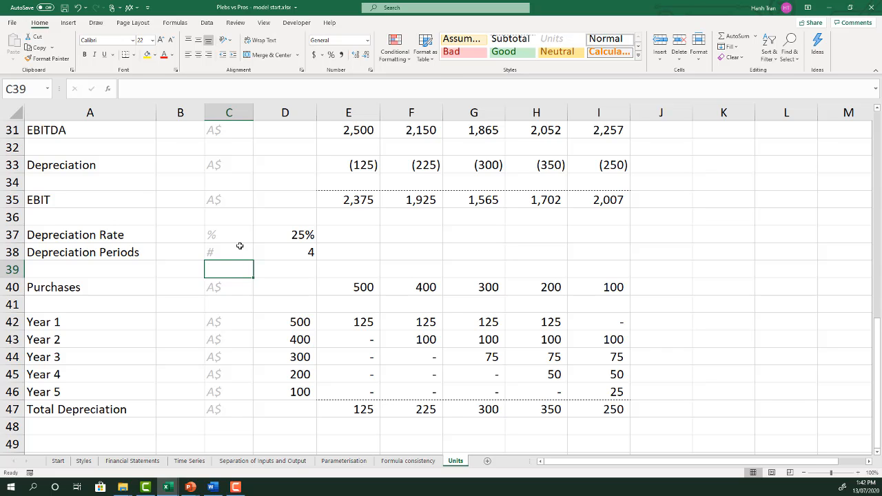
Review the Units sheet, examining the depreciation block A40:I47, its Year 1 formula and the Depreciation Periods formula in D38
{"action": "key", "text": "ctrl+Home"}
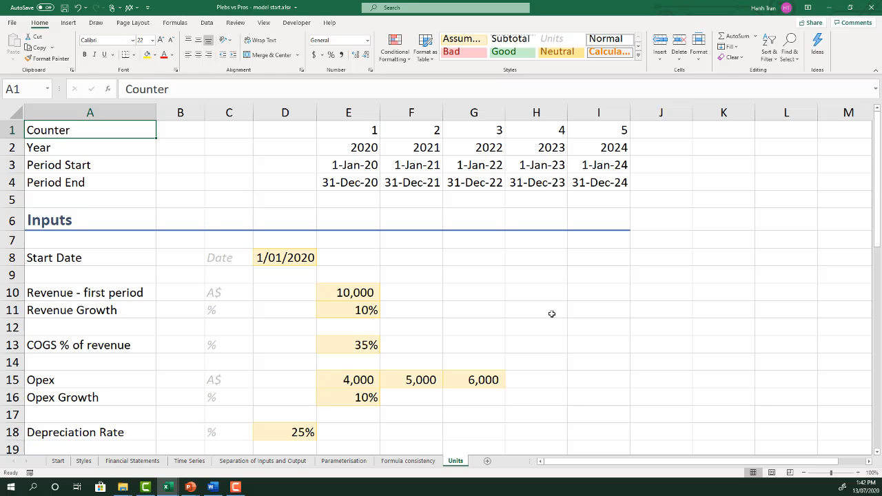
{"action": "scroll", "coordinate": [542, 335], "scroll_direction": "down", "scroll_amount": 3, "text": "ctrl"}
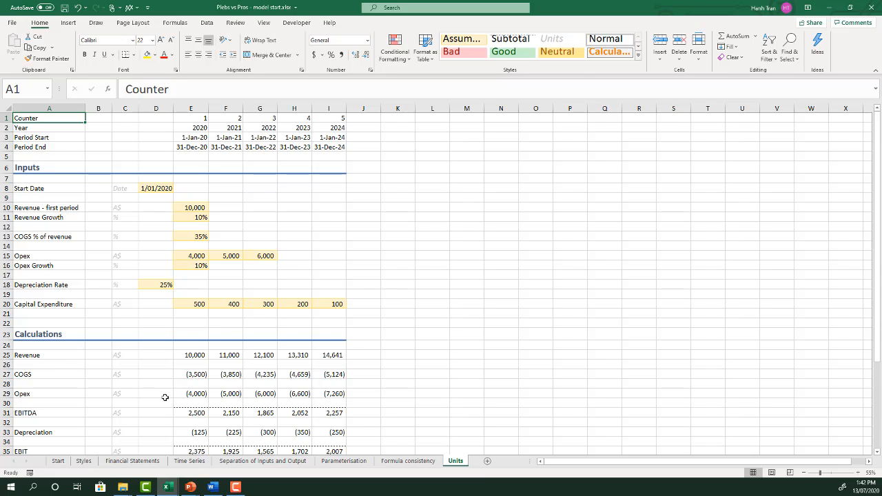
{"action": "scroll", "coordinate": [166, 397], "scroll_direction": "down", "scroll_amount": 6}
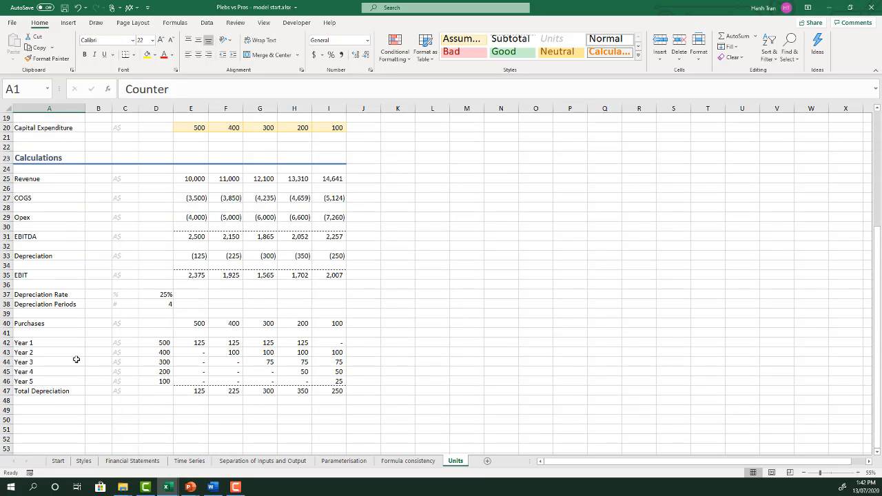
{"action": "left_click_drag", "start_coordinate": [25, 322], "coordinate": [273, 367]}
{"action": "left_click_drag", "start_coordinate": [335, 392], "coordinate": [336, 390]}
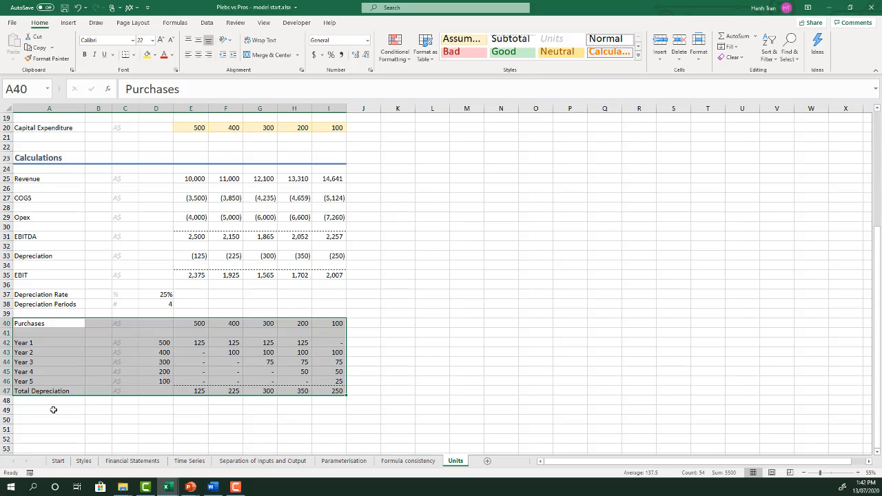
{"action": "left_click", "coordinate": [53, 408]}
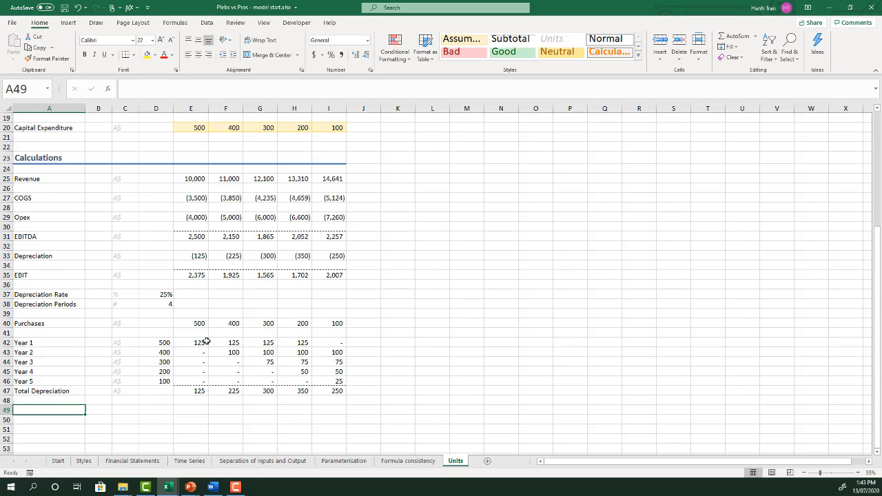
{"action": "left_click_drag", "start_coordinate": [205, 341], "coordinate": [204, 387]}
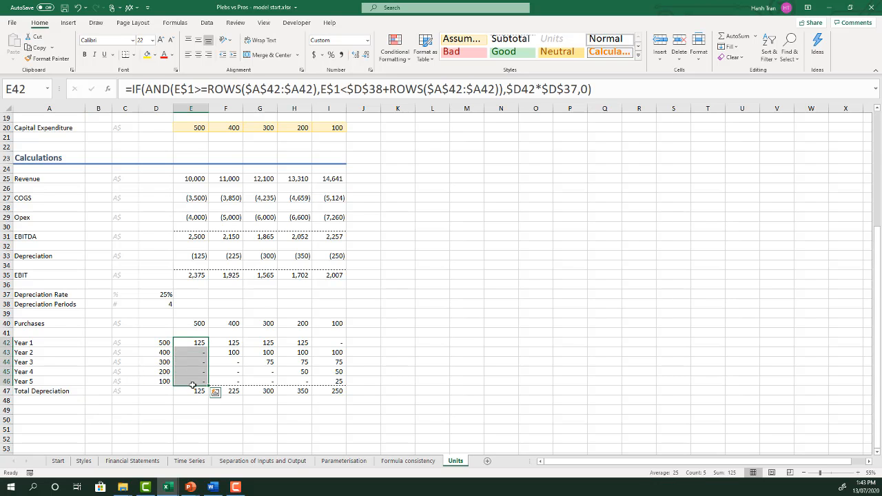
{"action": "left_click", "coordinate": [50, 413]}
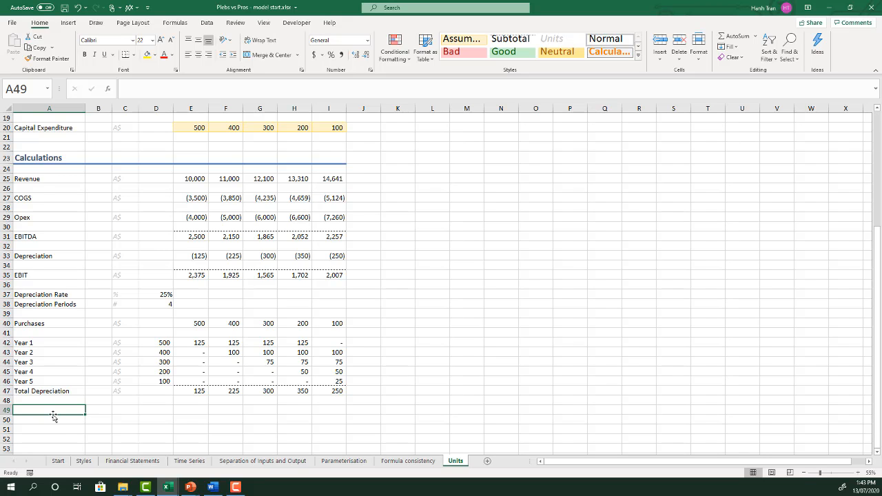
{"action": "left_click", "coordinate": [156, 303]}
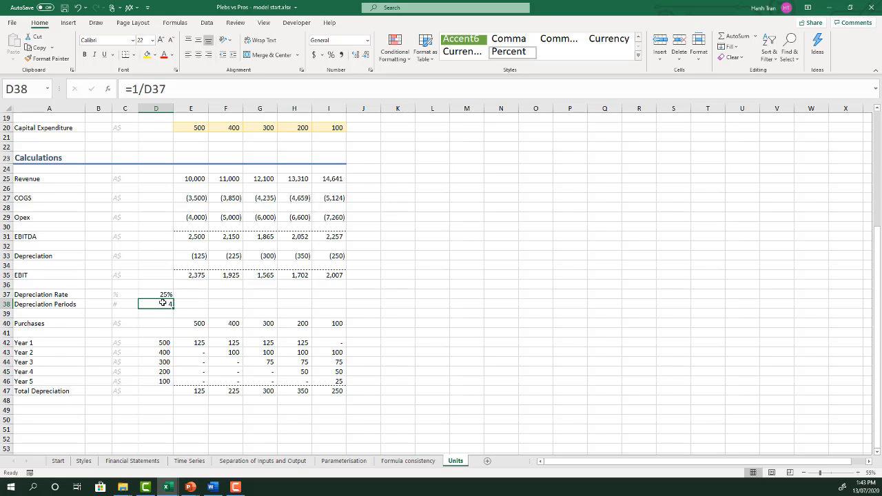
Add the row label Periods to depreciate in A49 and copy the # unit from C38 into C49
{"action": "left_click", "coordinate": [71, 409]}
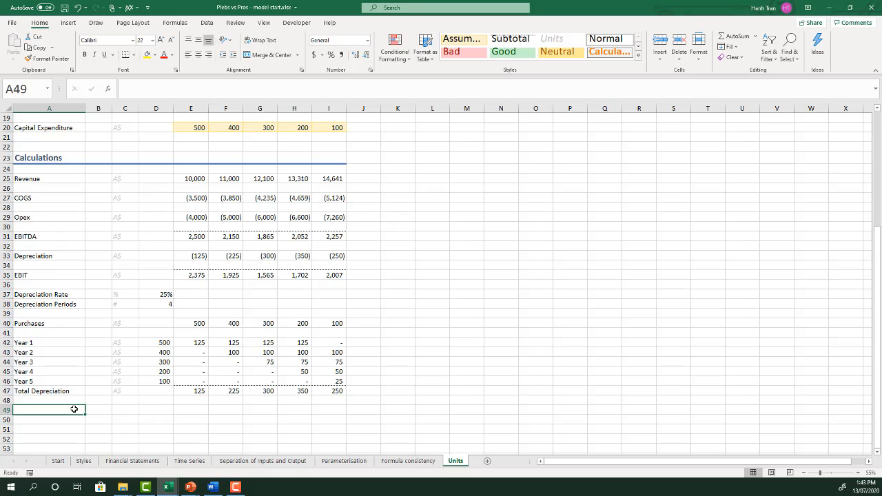
{"action": "type", "text": "Periods to depreci"}
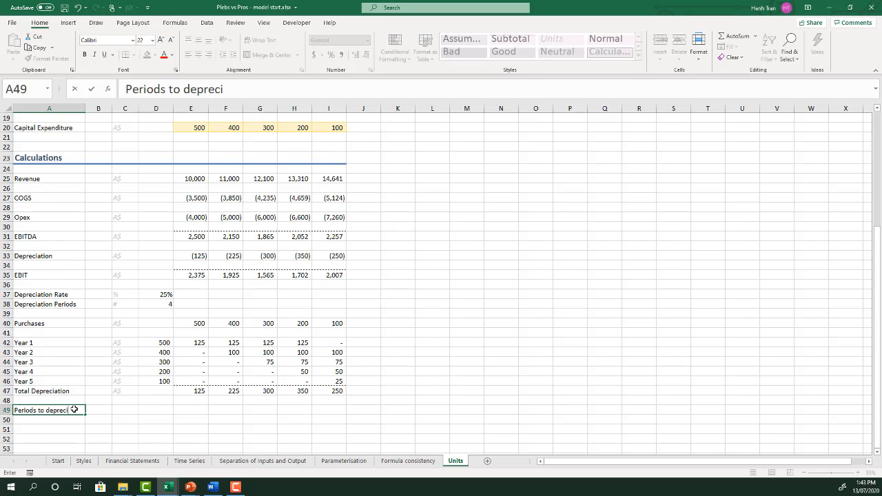
{"action": "type", "text": "ate"}
{"action": "key", "text": "Return"}
{"action": "left_click", "coordinate": [129, 297]}
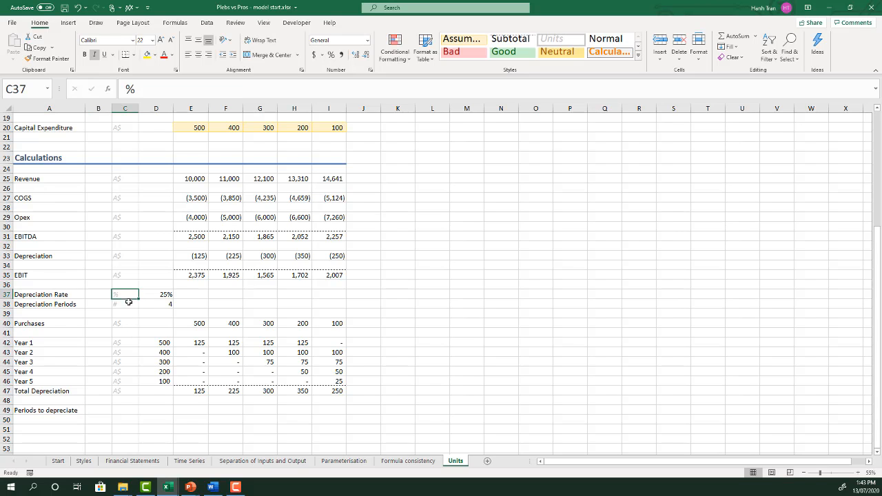
{"action": "left_click", "coordinate": [128, 304]}
{"action": "key", "text": "ctrl+c"}
{"action": "left_click", "coordinate": [122, 411]}
{"action": "key", "text": "ctrl+v"}
Enter the formula =MIN(E1,$D$38) in E49 to calculate the first period's Periods to depreciate
{"action": "left_click", "coordinate": [193, 409]}
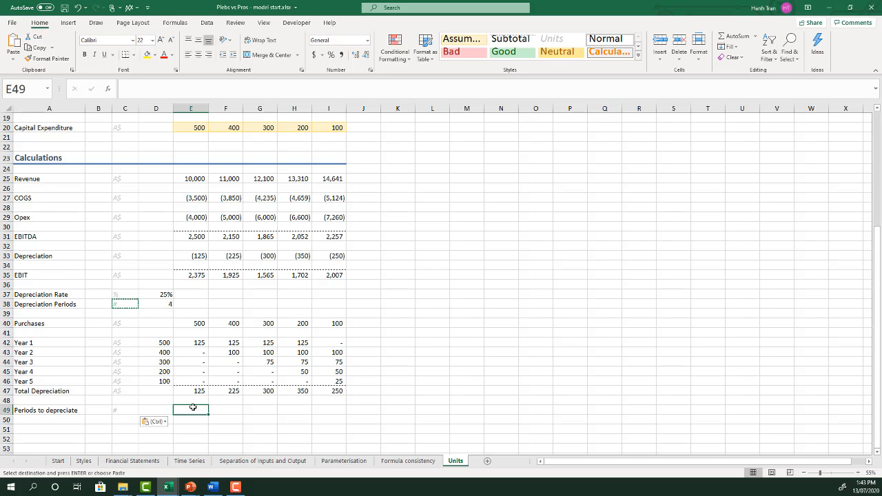
{"action": "type", "text": "=MIN("}
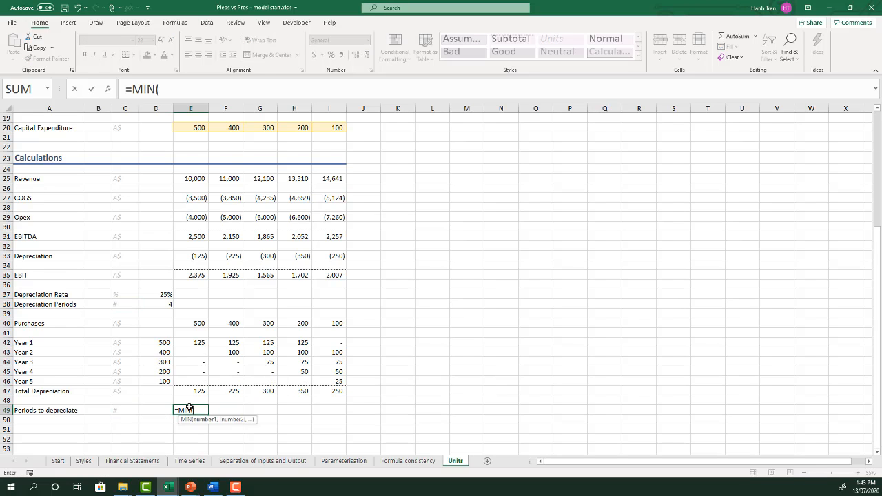
{"action": "scroll", "coordinate": [163, 199], "scroll_direction": "up", "scroll_amount": 5}
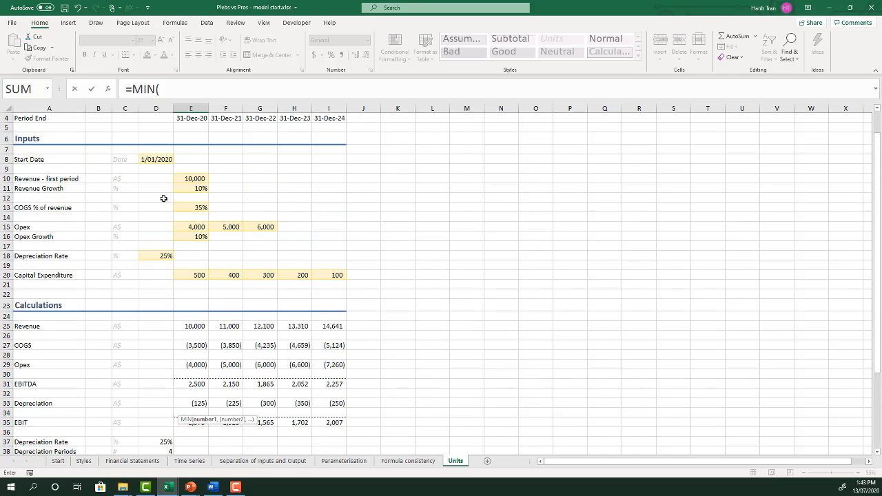
{"action": "scroll", "coordinate": [163, 199], "scroll_direction": "up", "scroll_amount": 1}
{"action": "left_click", "coordinate": [196, 118]}
{"action": "scroll", "coordinate": [219, 338], "scroll_direction": "down", "scroll_amount": 6}
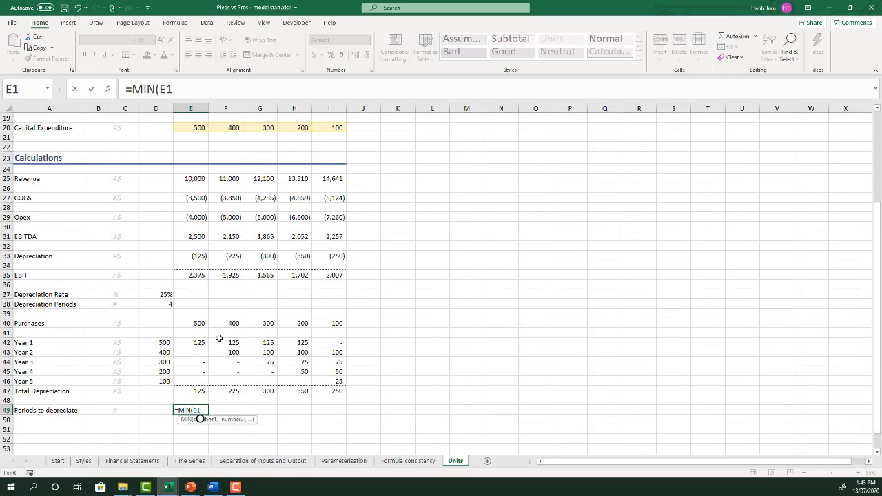
{"action": "type", "text": ","}
{"action": "scroll", "coordinate": [219, 338], "scroll_direction": "down", "scroll_amount": 1}
{"action": "left_click", "coordinate": [160, 275]}
{"action": "key", "text": "F4"}
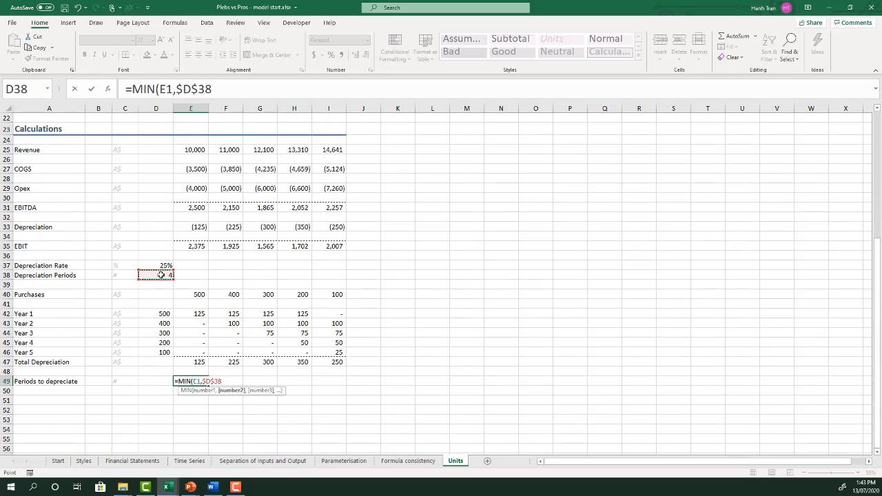
{"action": "type", "text": ")"}
{"action": "key", "text": "Return"}
Fill the Periods to depreciate formula from E49 across to I49 and check the formula in I49
{"action": "key", "text": "Up"}
{"action": "key", "text": "shift+Right"}
{"action": "key", "text": "shift+Right"}
{"action": "key", "text": "shift+Right"}
{"action": "key", "text": "shift+Right"}
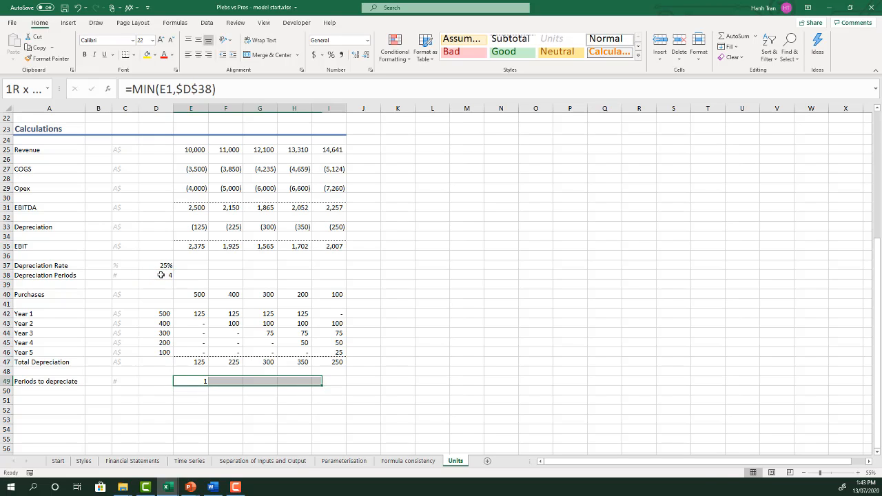
{"action": "key", "text": "ctrl+r"}
{"action": "left_click", "coordinate": [337, 381]}
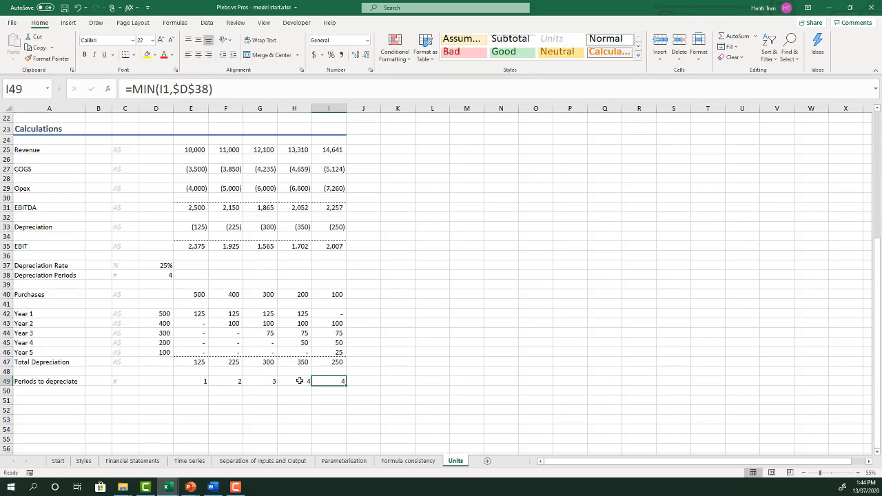
Add the row label Depreciation in A50 and copy the A$ unit from C47 into C50
{"action": "left_click", "coordinate": [55, 391]}
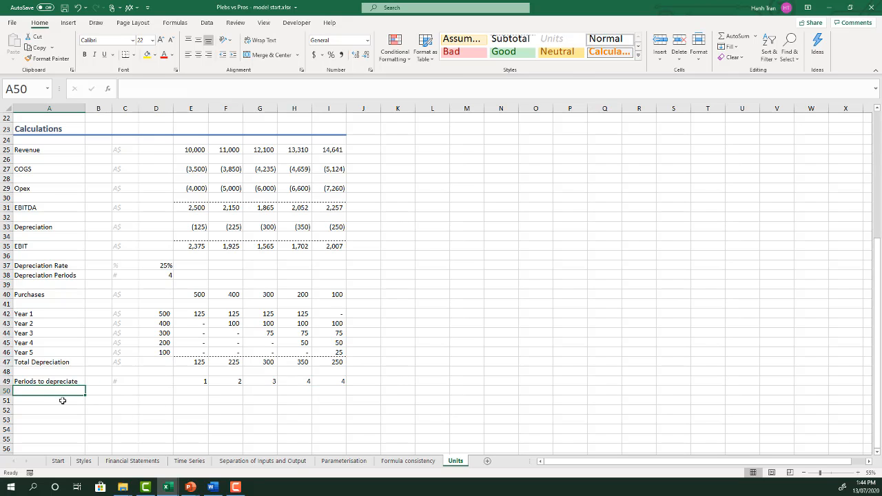
{"action": "type", "text": "Depreciation"}
{"action": "key", "text": "Return"}
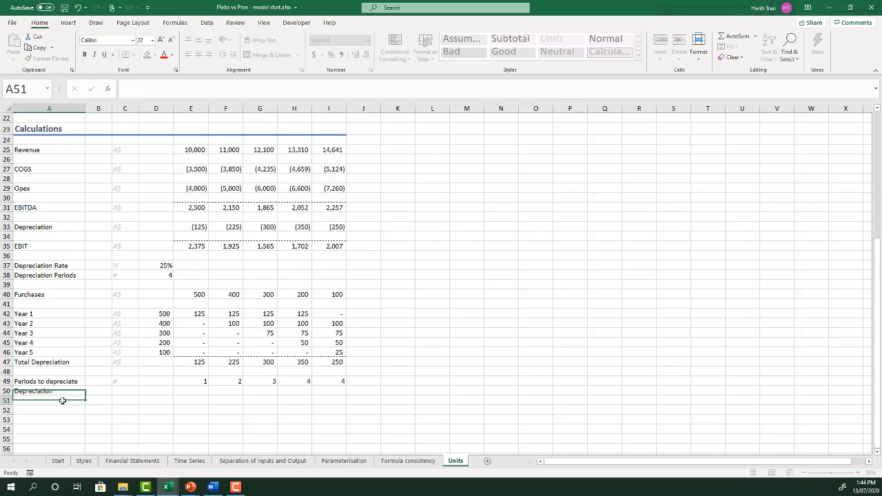
{"action": "key", "text": "Up"}
{"action": "key", "text": "Right"}
{"action": "key", "text": "Right"}
{"action": "key", "text": "Up"}
{"action": "key", "text": "Up"}
{"action": "key", "text": "Up"}
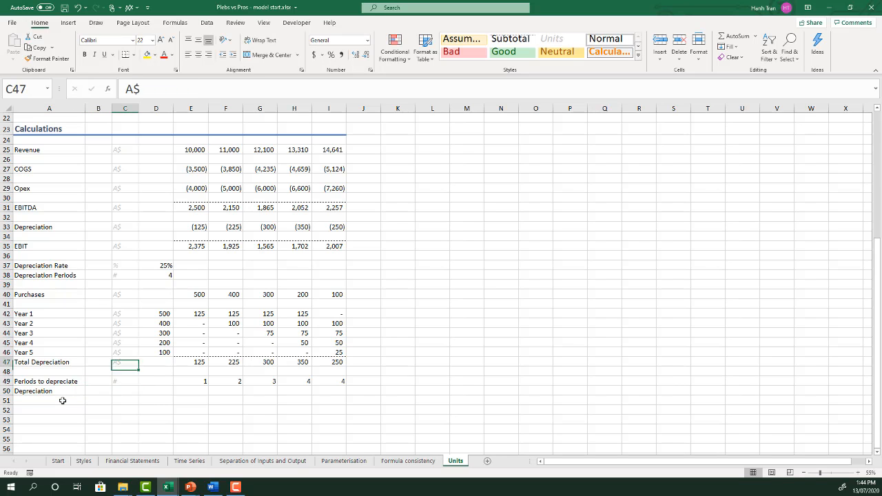
{"action": "key", "text": "ctrl+c"}
{"action": "key", "text": "Down"}
{"action": "key", "text": "Down"}
{"action": "key", "text": "Down"}
{"action": "key", "text": "ctrl+v"}
Enter the formula =SUM(OFFSET(E40,0,0,1,-E49))*$D$37 in E50 for the new Depreciation row
{"action": "key", "text": "Right"}
{"action": "key", "text": "Right"}
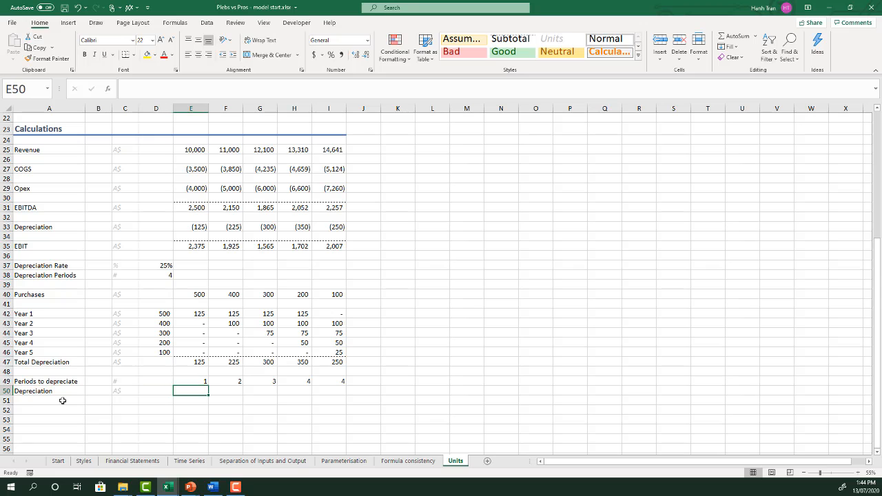
{"action": "type", "text": "=SUM"}
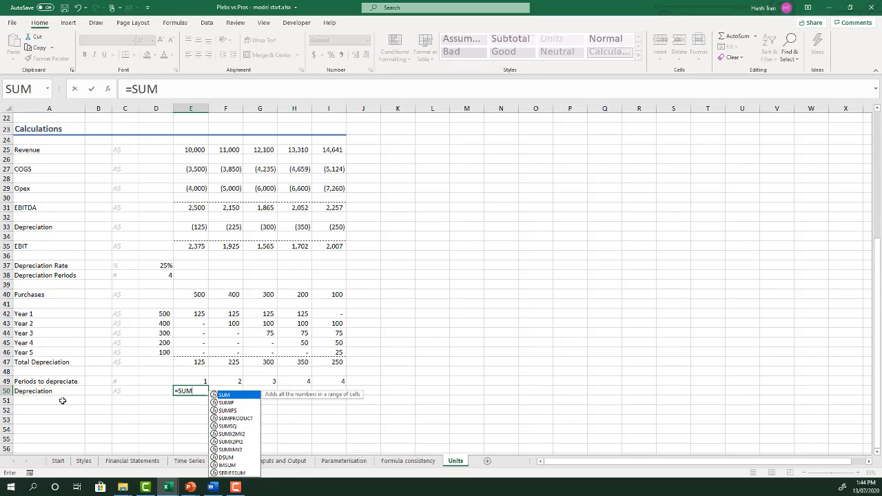
{"action": "type", "text": "(OFFSET("}
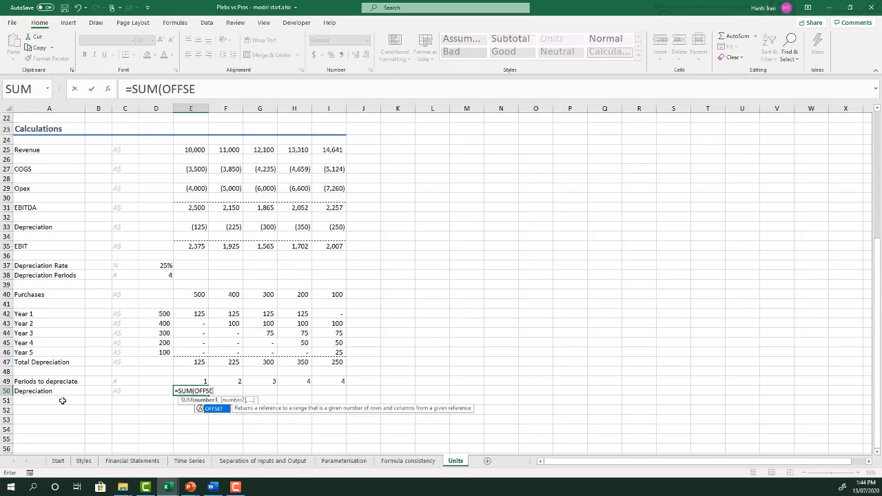
{"action": "left_click", "coordinate": [191, 294]}
{"action": "type", "text": ","}
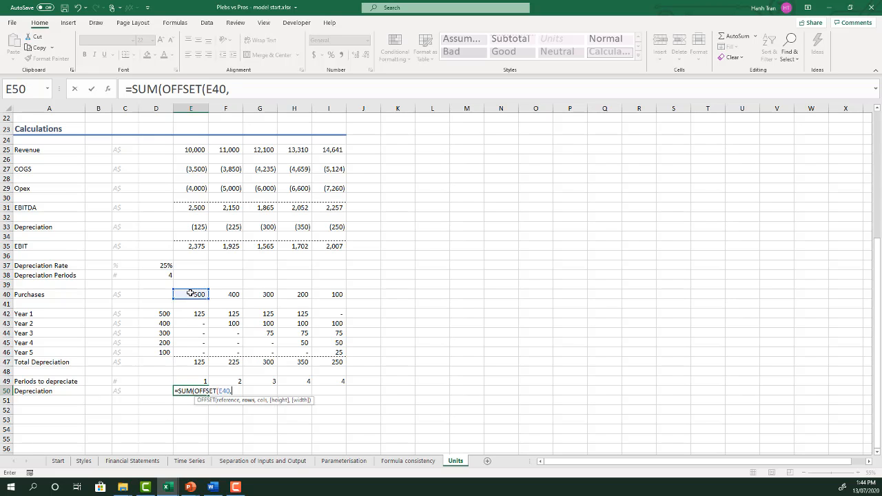
{"action": "type", "text": "0,0,1,"}
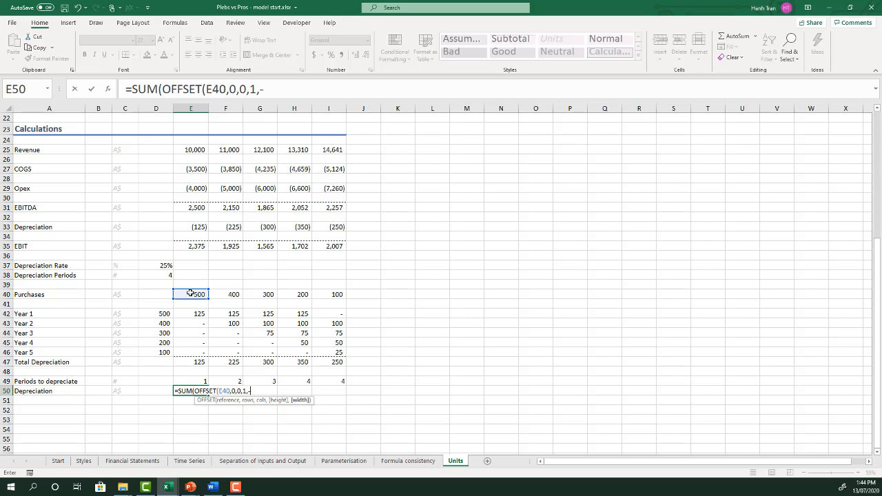
{"action": "type", "text": "-"}
{"action": "left_click", "coordinate": [189, 380]}
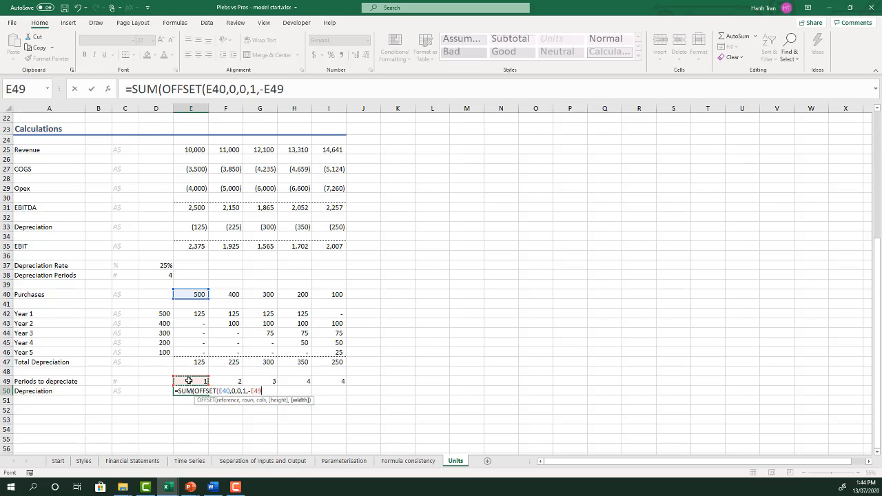
{"action": "type", "text": "))*"}
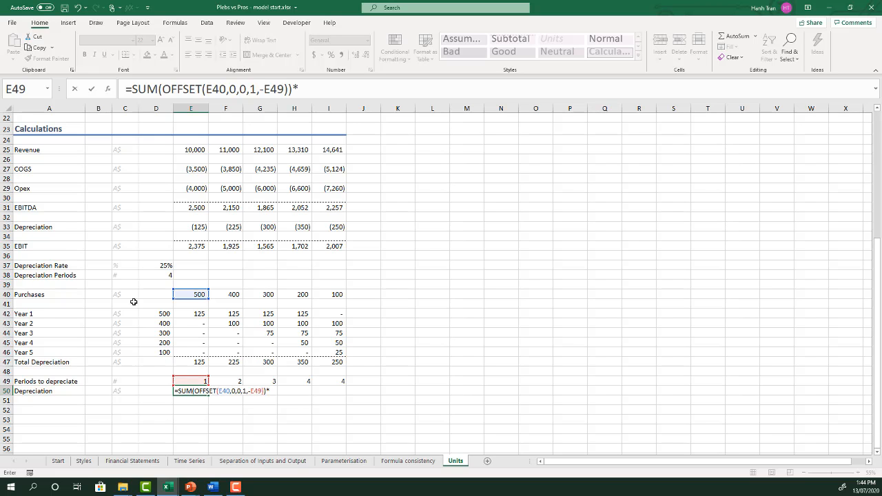
{"action": "left_click", "coordinate": [165, 264]}
{"action": "key", "text": "F4"}
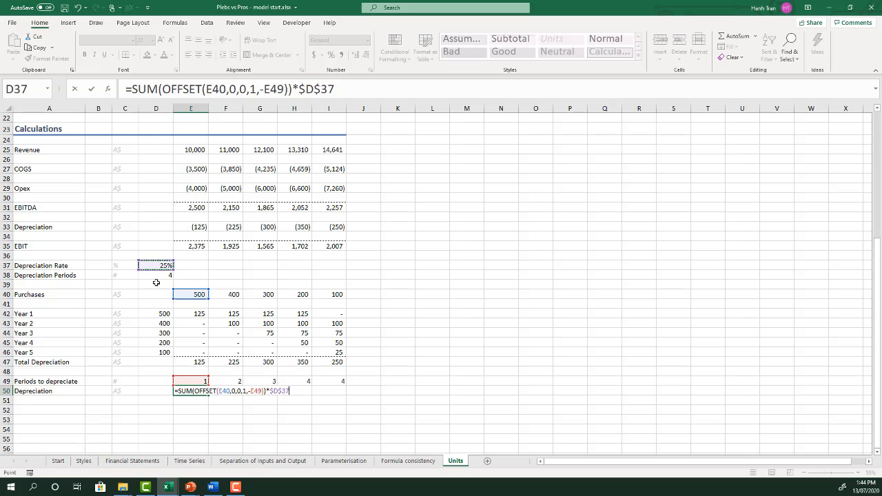
{"action": "key", "text": "Return"}
Fill the Depreciation formula from E50 across to I50 and compare it with the Total Depreciation row E47:I47
{"action": "key", "text": "Up"}
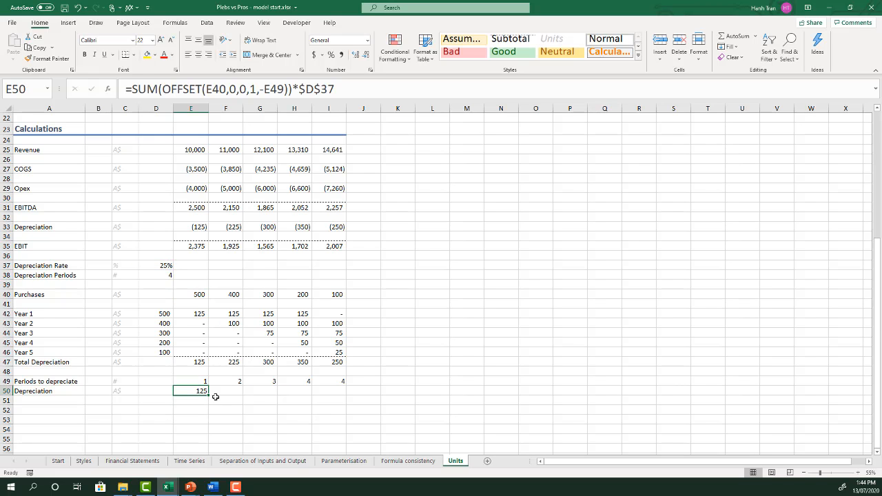
{"action": "left_click_drag", "start_coordinate": [209, 394], "coordinate": [348, 397]}
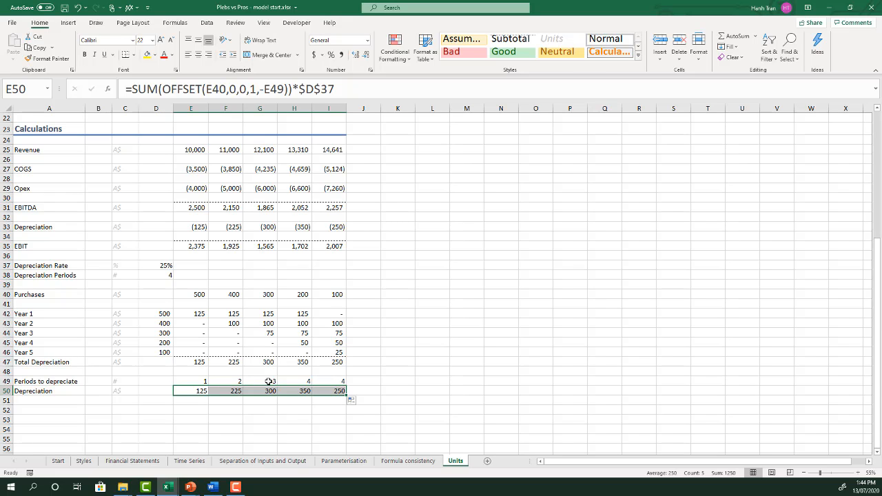
{"action": "left_click", "coordinate": [188, 363]}
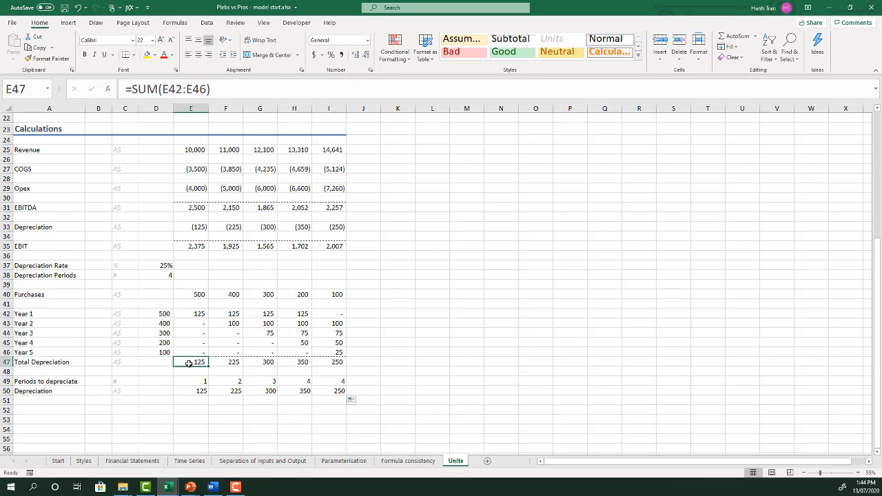
{"action": "left_click_drag", "start_coordinate": [188, 363], "coordinate": [341, 363]}
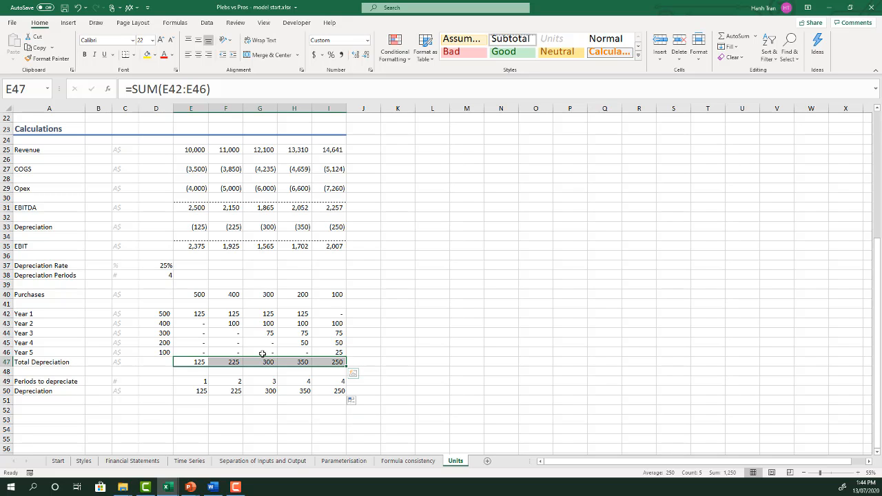
Relink the Depreciation row E33:I33 to the new calculation, entering =-E50 in E33 and extending it across the row
{"action": "left_click", "coordinate": [200, 227]}
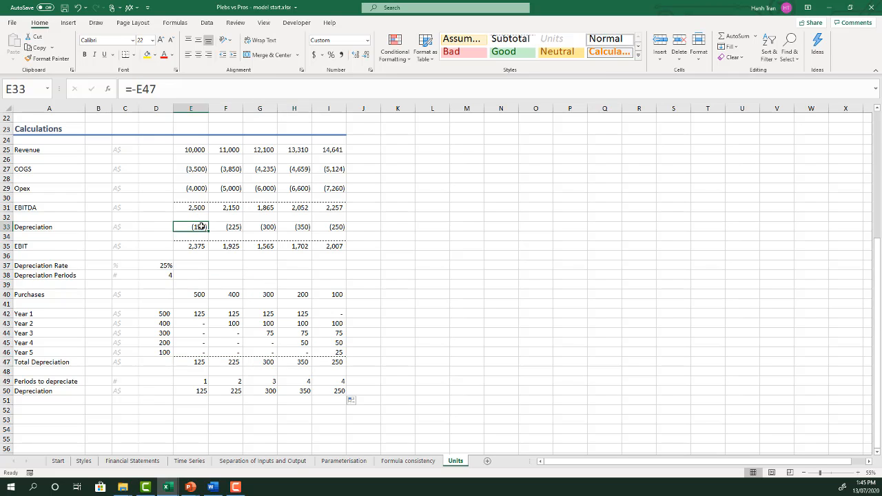
{"action": "type", "text": "=-"}
{"action": "left_click", "coordinate": [195, 390]}
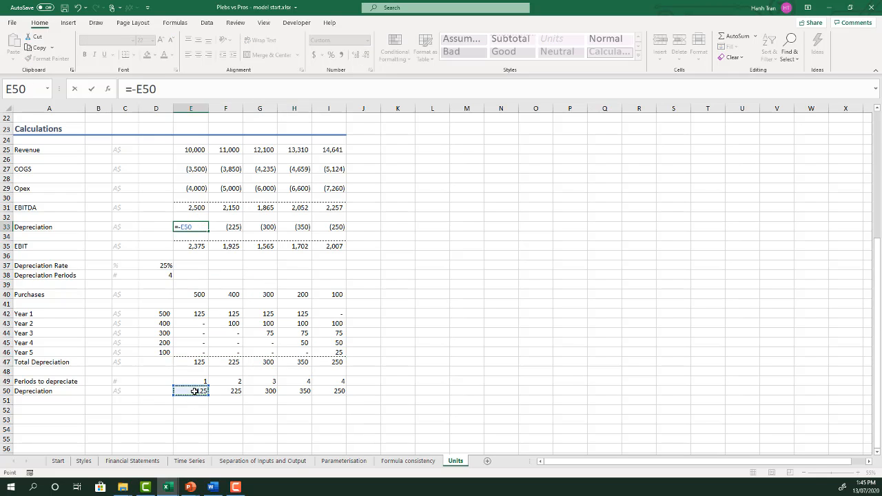
{"action": "key", "text": "Return"}
{"action": "key", "text": "Up"}
{"action": "key", "text": "ctrl+shift+Right"}
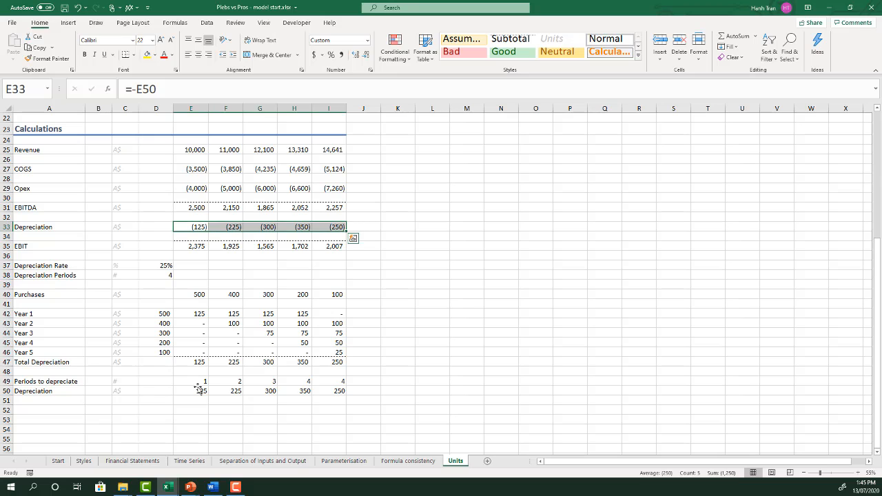
Delete rows 42 to 48, removing the old Year 1 to Total Depreciation block and the blank row below it
{"action": "left_click_drag", "start_coordinate": [189, 371], "coordinate": [182, 314]}
{"action": "key", "text": "shift+space"}
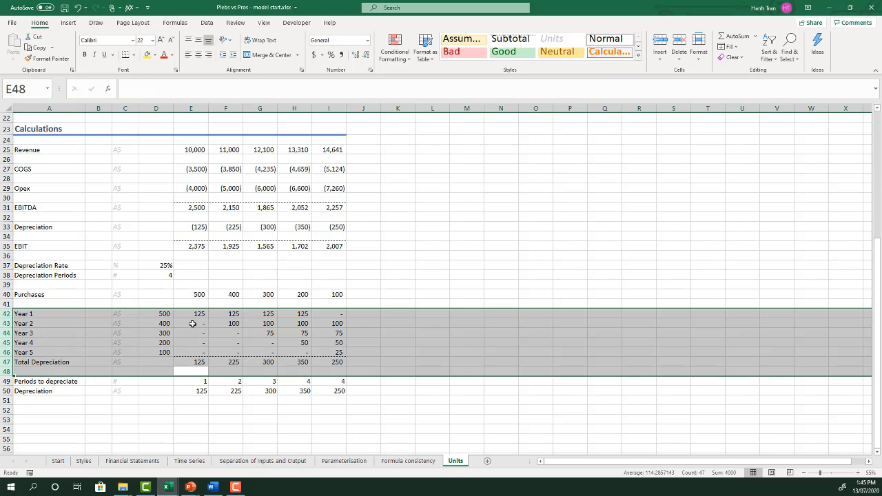
{"action": "key", "text": "ctrl+minus"}
Review the new Depreciation formula in E43 and compare it with the original Year 1 formula in C19 on the Start sheet, returning to Units
{"action": "left_click", "coordinate": [199, 323]}
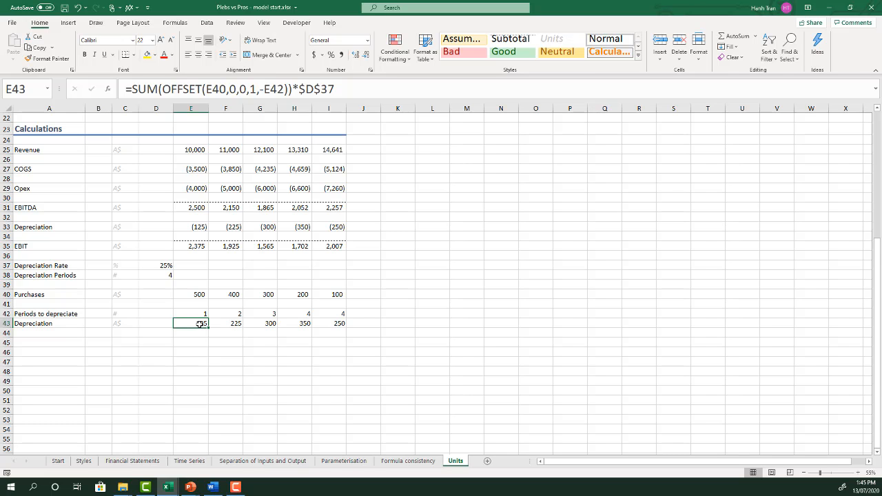
{"action": "key", "text": "ctrl+Home"}
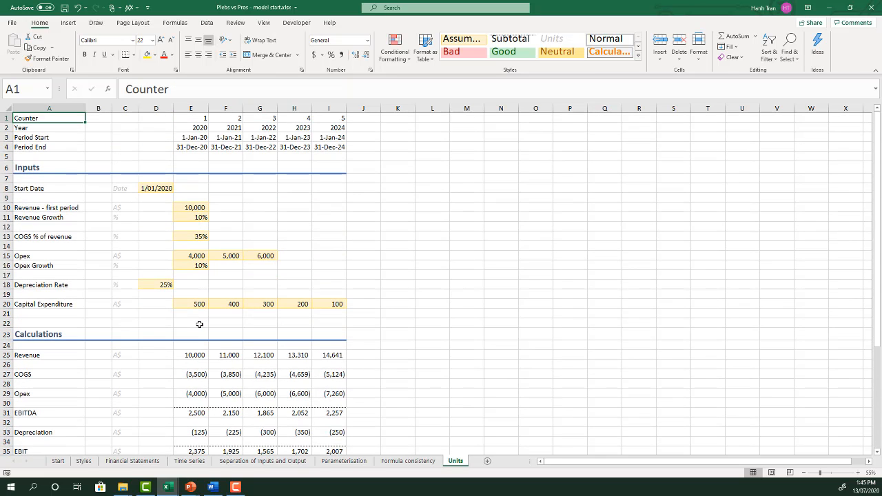
{"action": "left_click", "coordinate": [57, 461]}
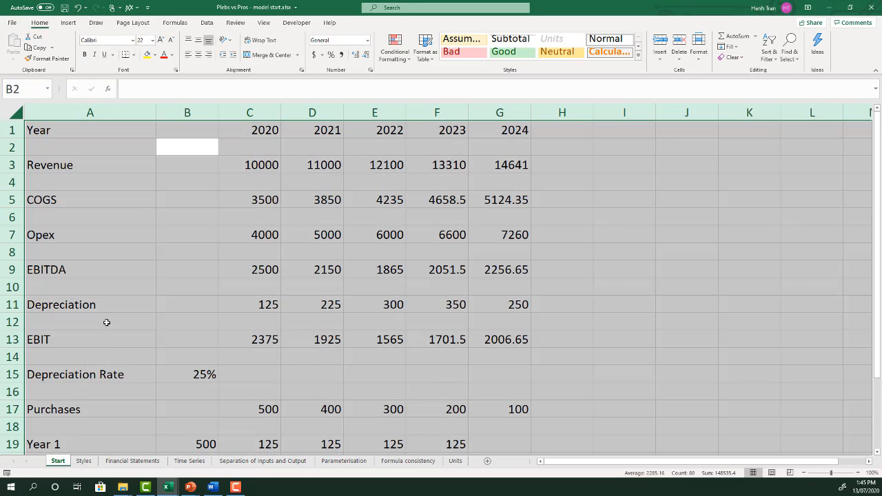
{"action": "scroll", "coordinate": [105, 324], "scroll_direction": "down", "scroll_amount": 6, "text": "ctrl"}
{"action": "left_click", "coordinate": [135, 292]}
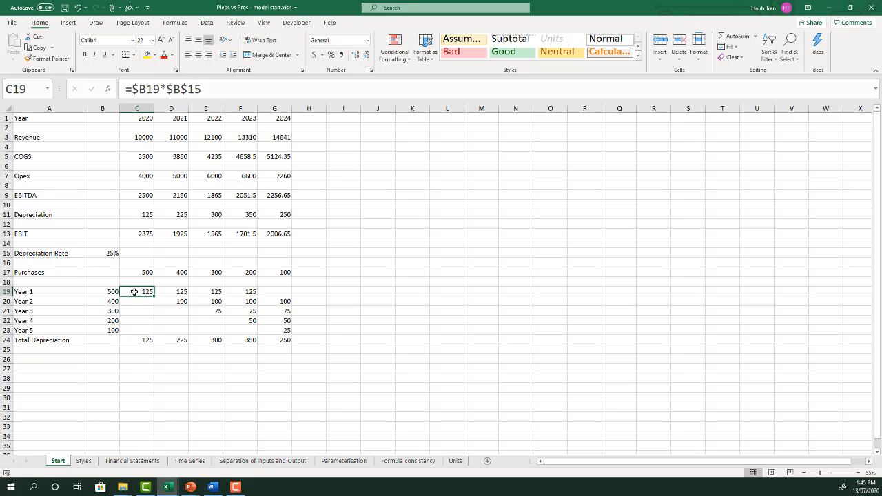
{"action": "left_click", "coordinate": [455, 461]}
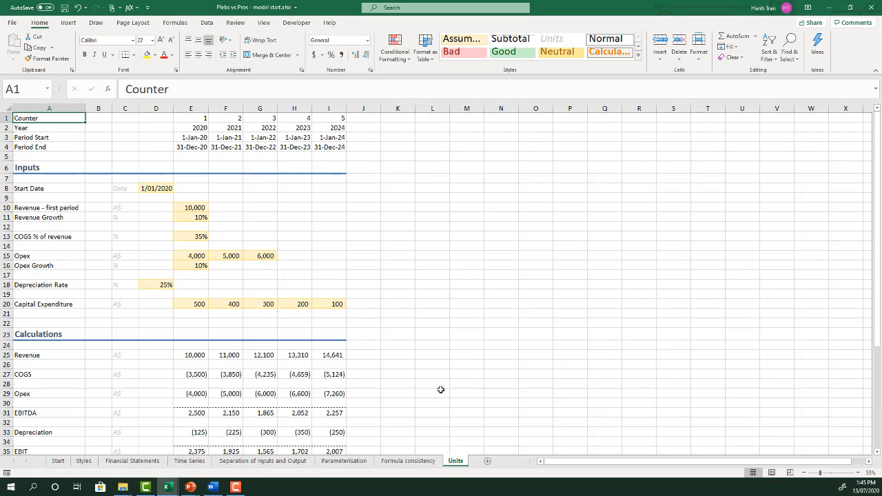